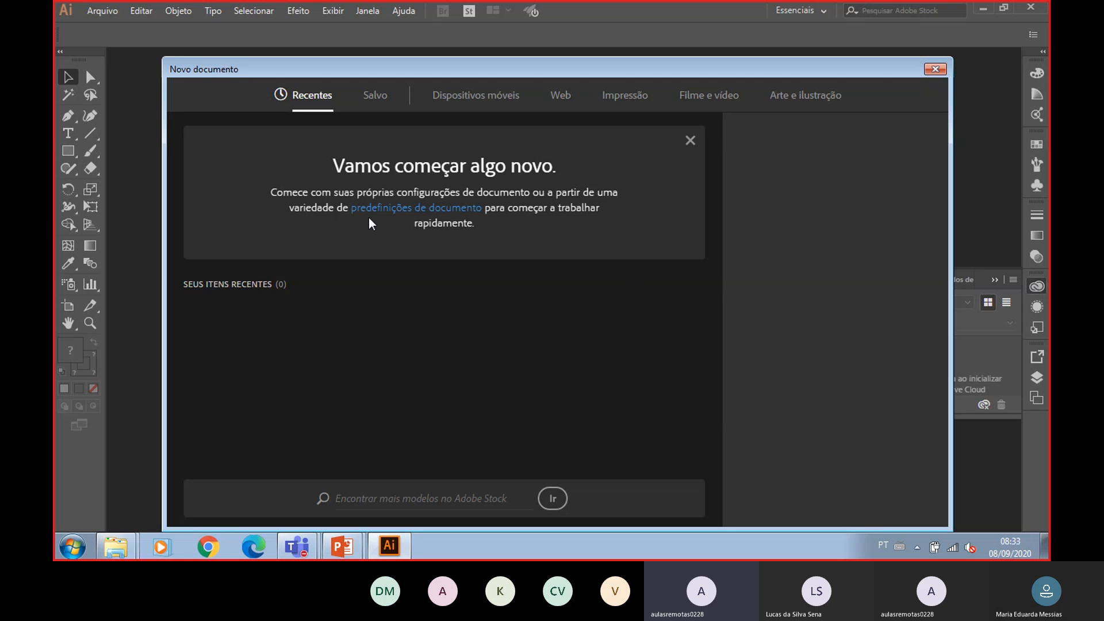
# - Browse the blank document presets in the Salvo, Dispositivos móveis, Web, Impressão, Filme e vídeo and Arte e ilustração categories
pyautogui.click(369, 114)
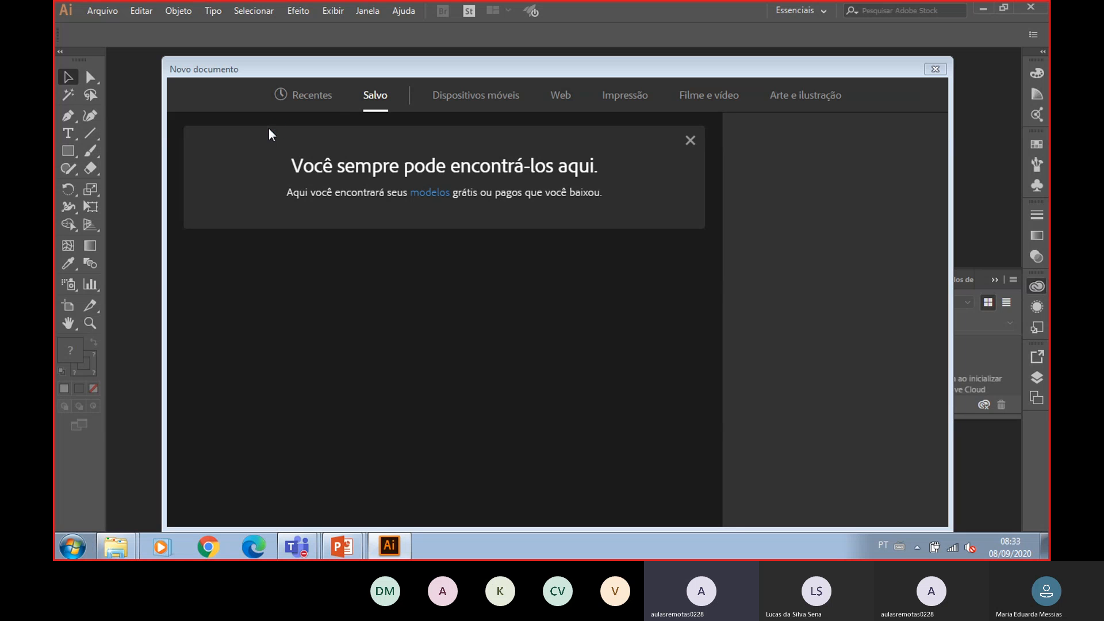
pyautogui.click(477, 103)
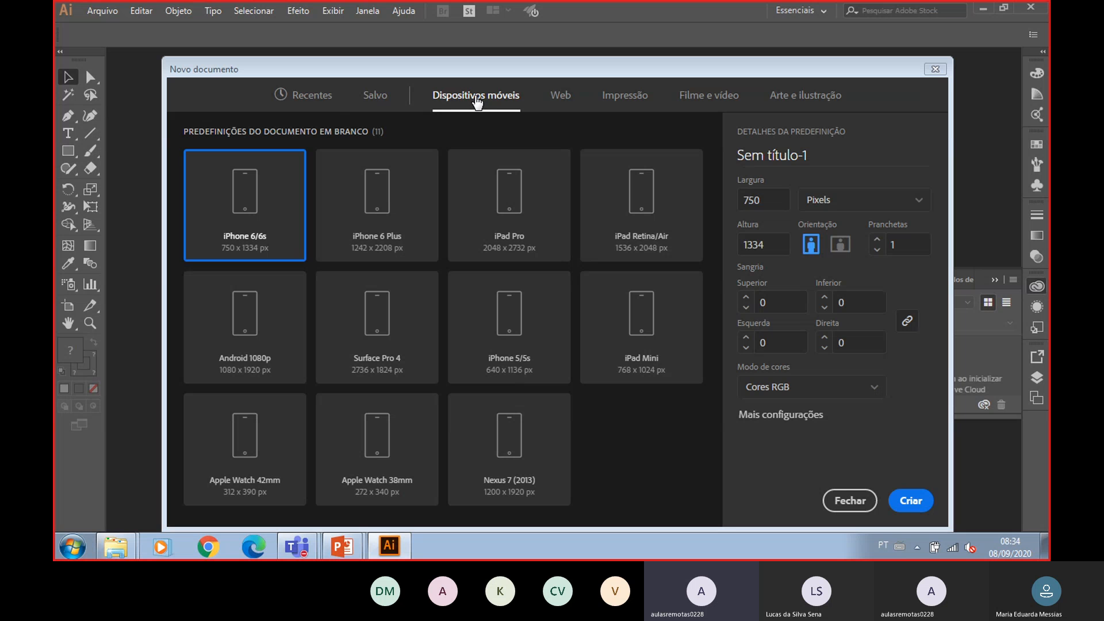
pyautogui.click(505, 226)
pyautogui.click(397, 216)
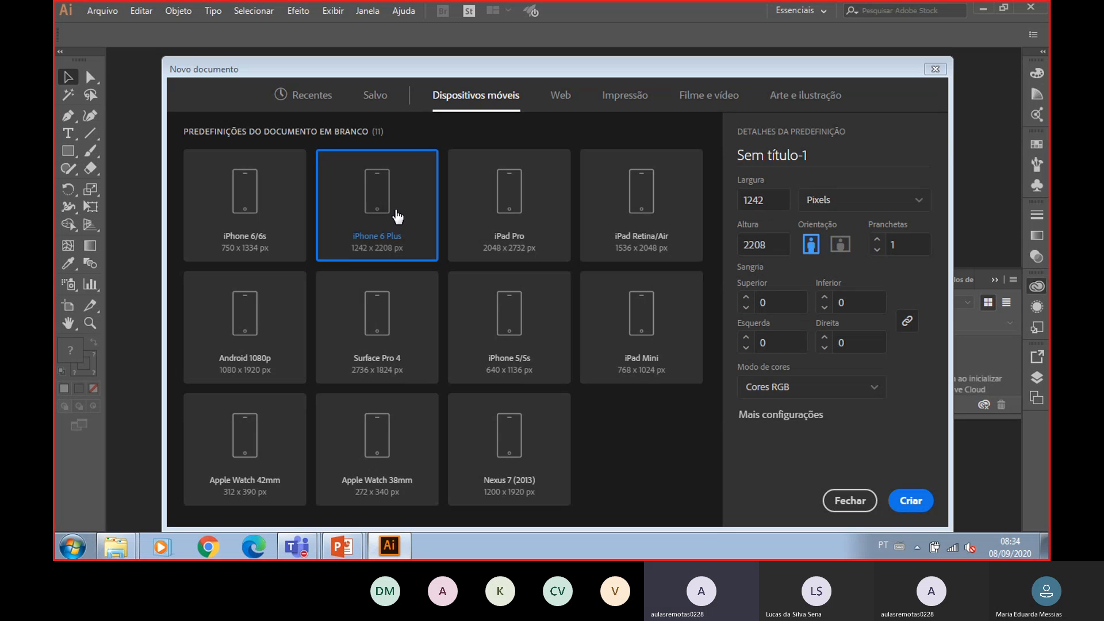
pyautogui.click(554, 101)
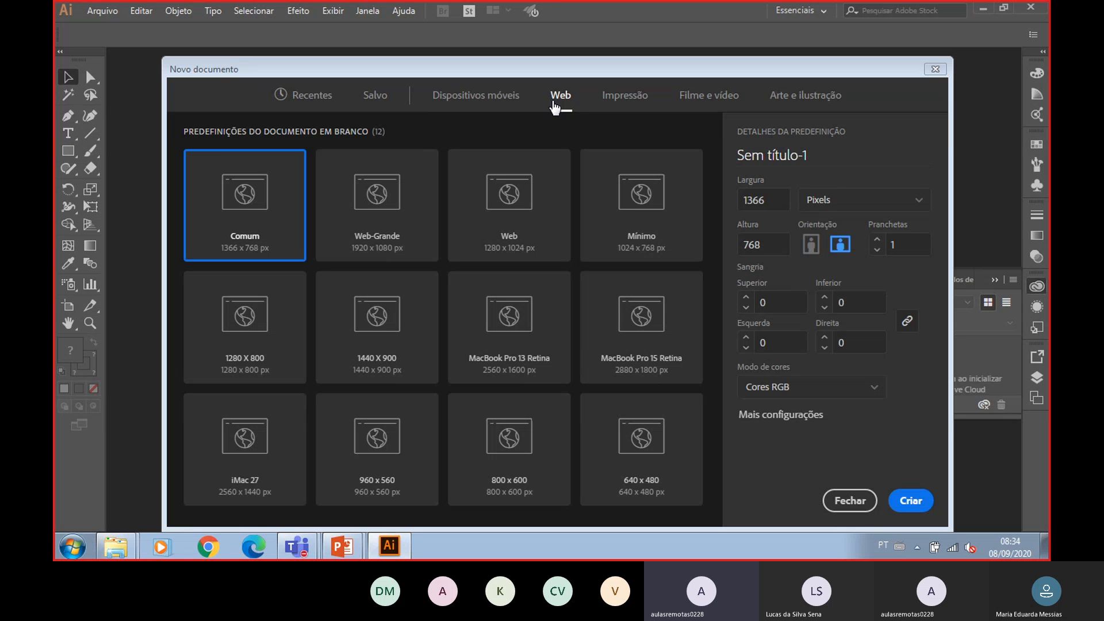
pyautogui.click(417, 217)
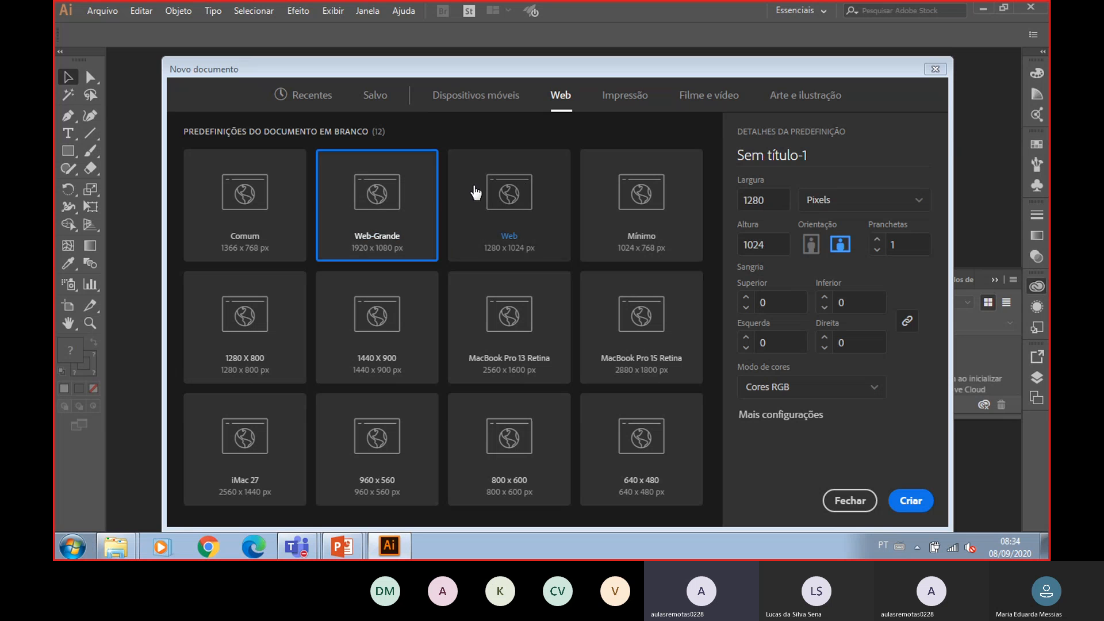
pyautogui.click(517, 196)
pyautogui.click(619, 187)
pyautogui.click(638, 313)
pyautogui.click(546, 314)
pyautogui.click(537, 227)
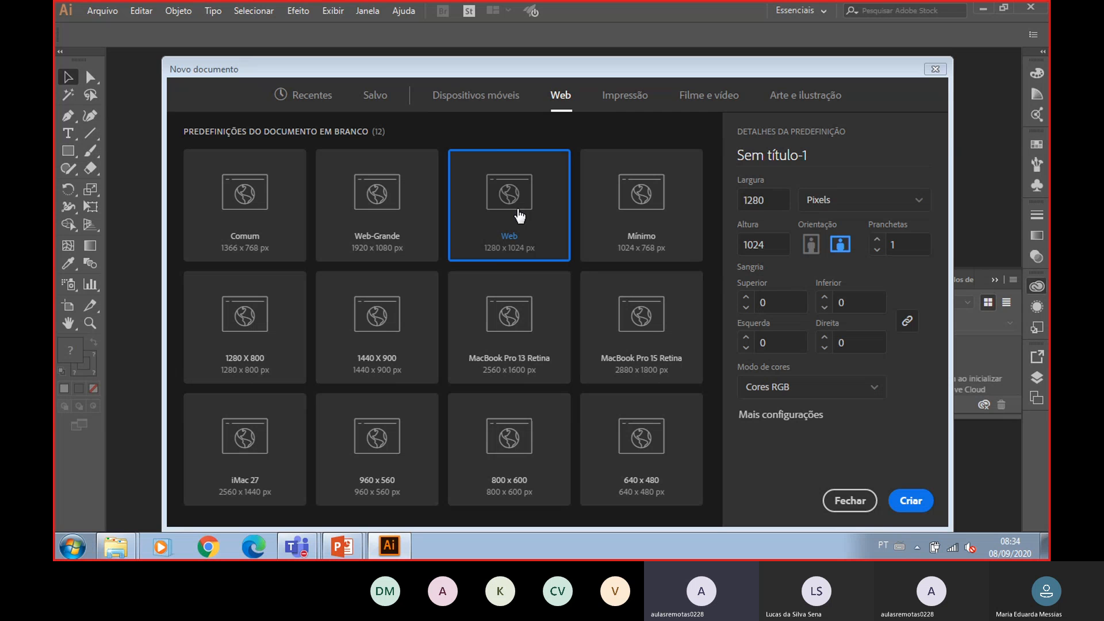
pyautogui.click(619, 102)
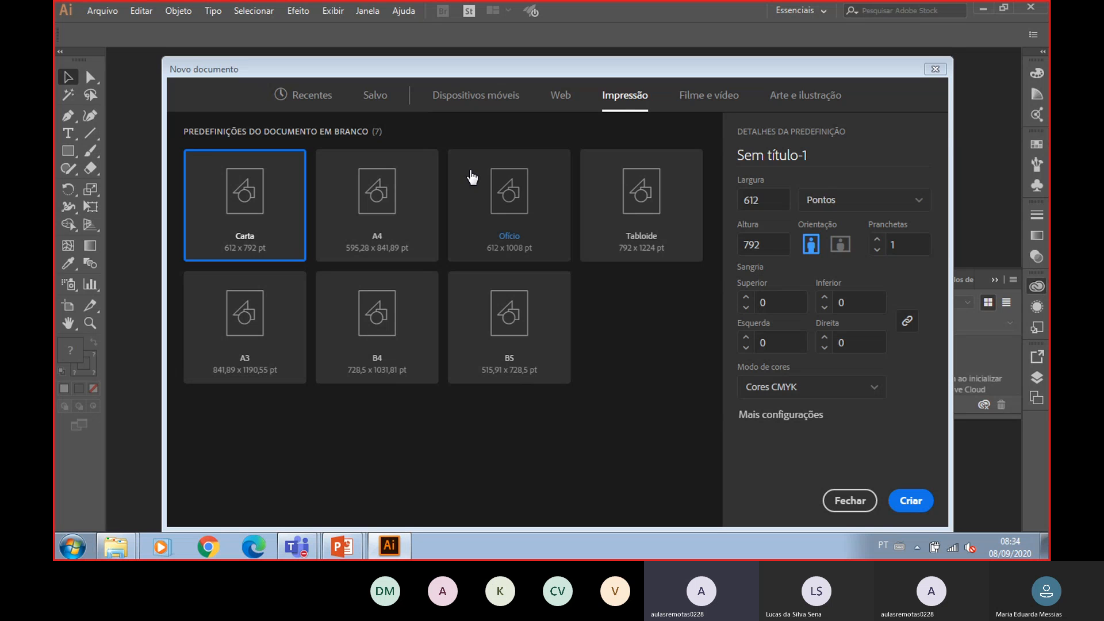
pyautogui.click(401, 208)
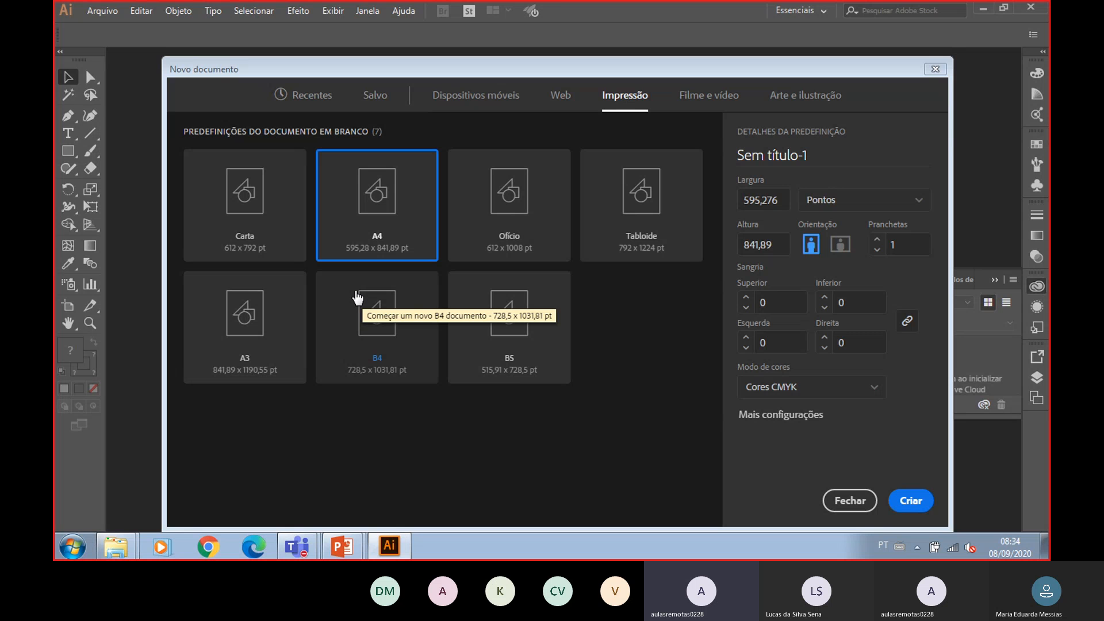
pyautogui.click(685, 99)
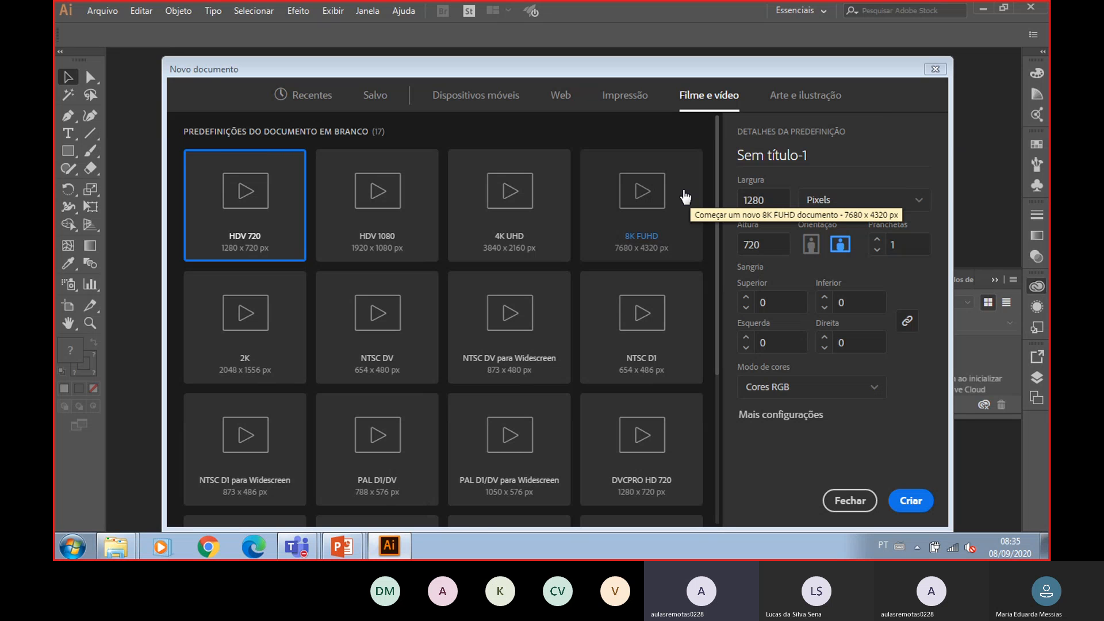
pyautogui.click(800, 95)
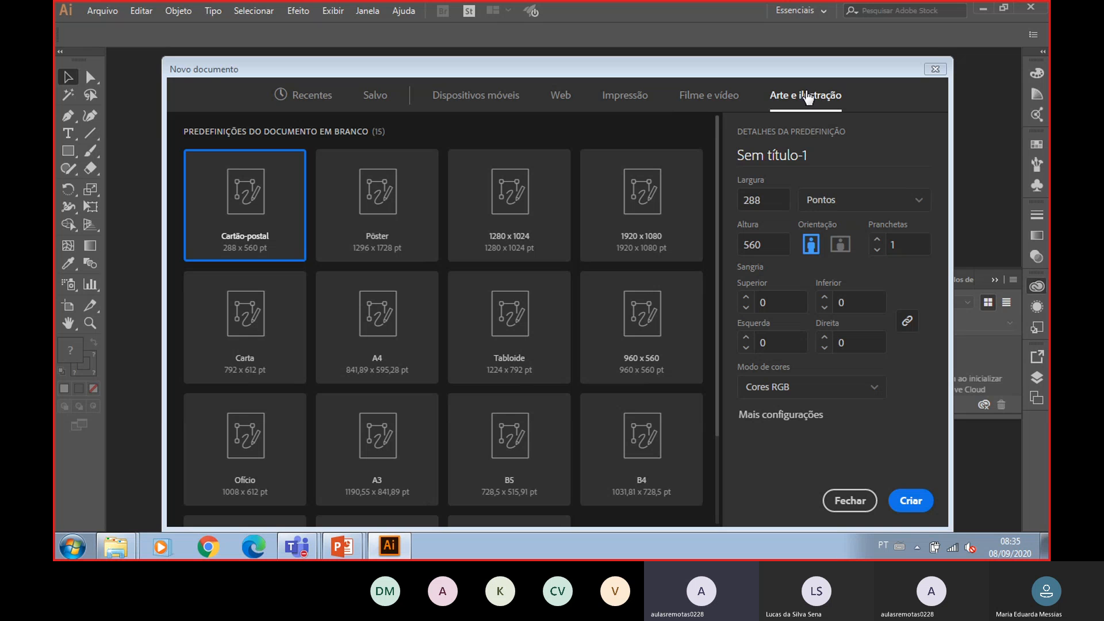
# - Choose the A4 preset in the Impressão category and name the new document Aula01
pyautogui.click(627, 96)
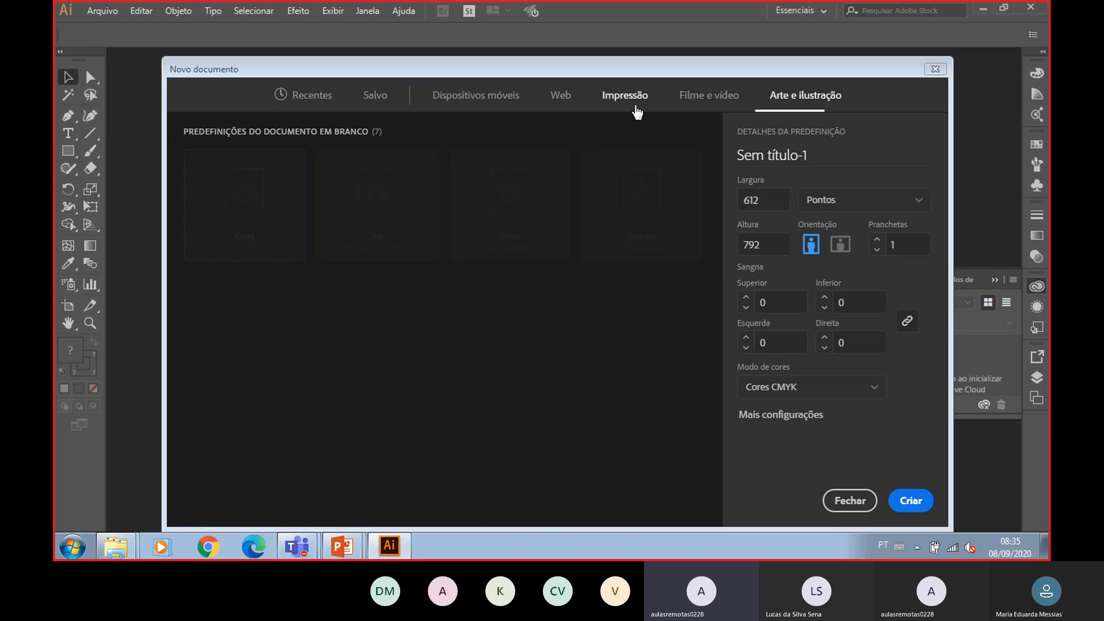
pyautogui.click(397, 229)
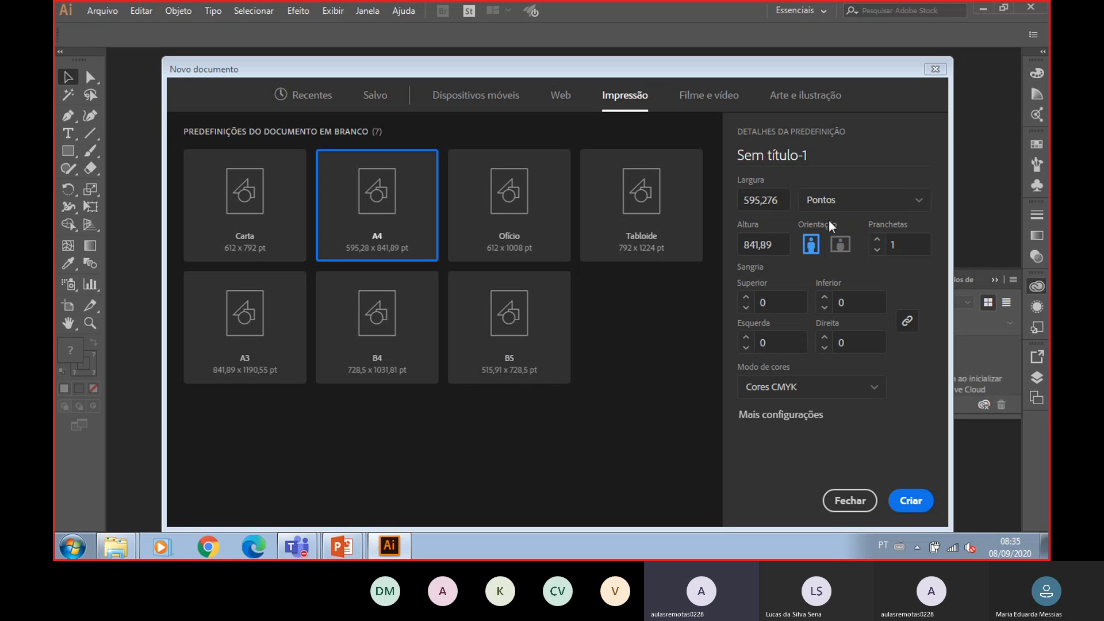
pyautogui.moveTo(831, 155); pyautogui.dragTo(736, 171)
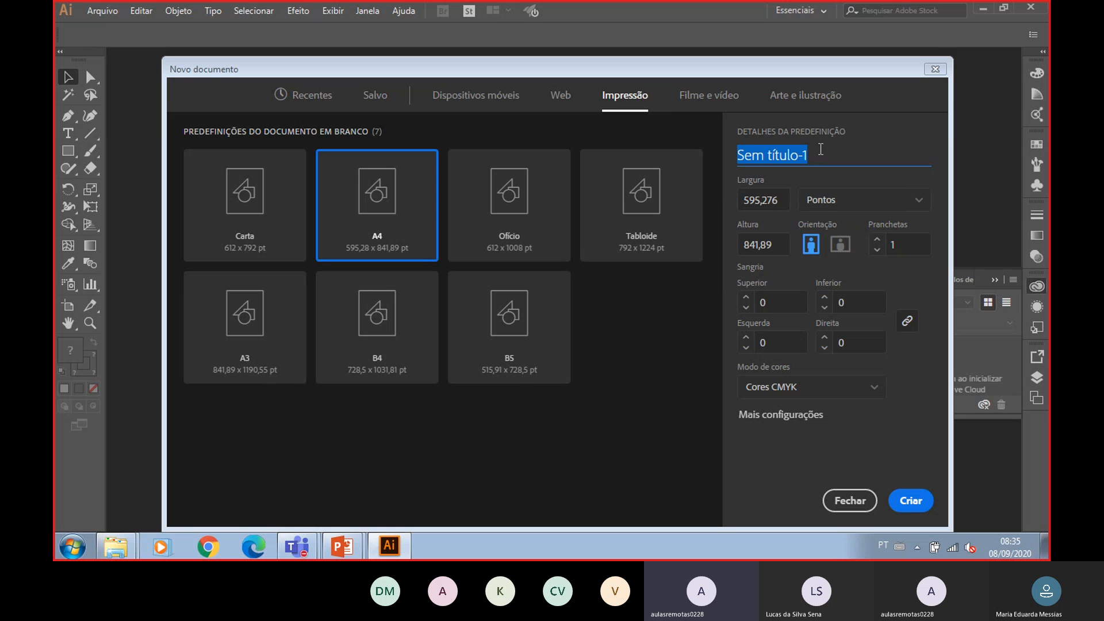
pyautogui.write('Aula01')
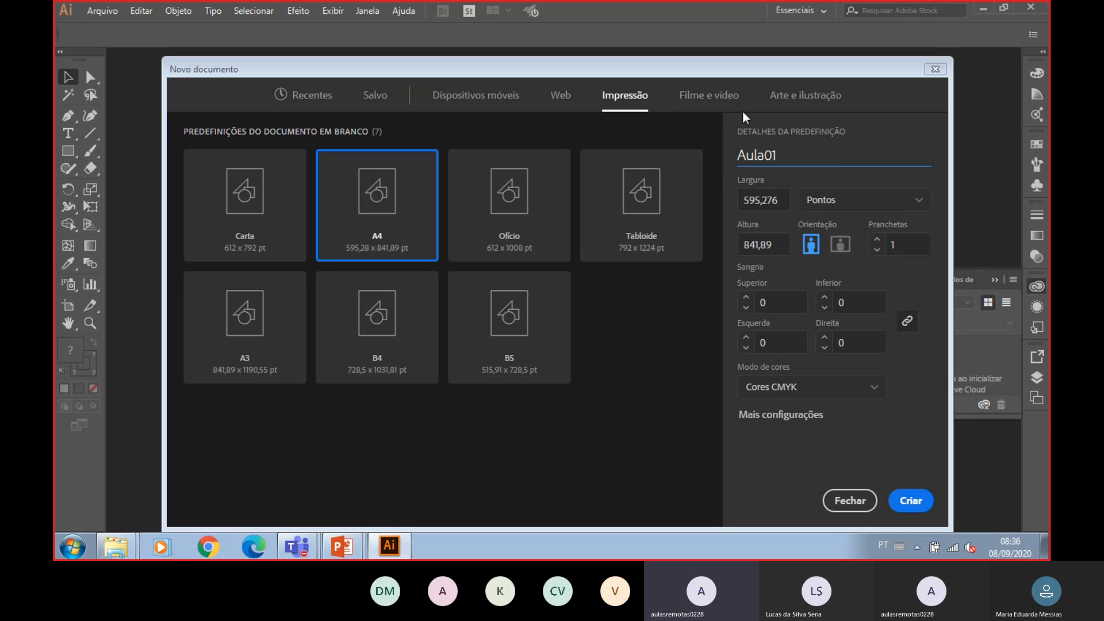
# - Set the document units to Centímetros
pyautogui.click(840, 209)
pyautogui.click(807, 205)
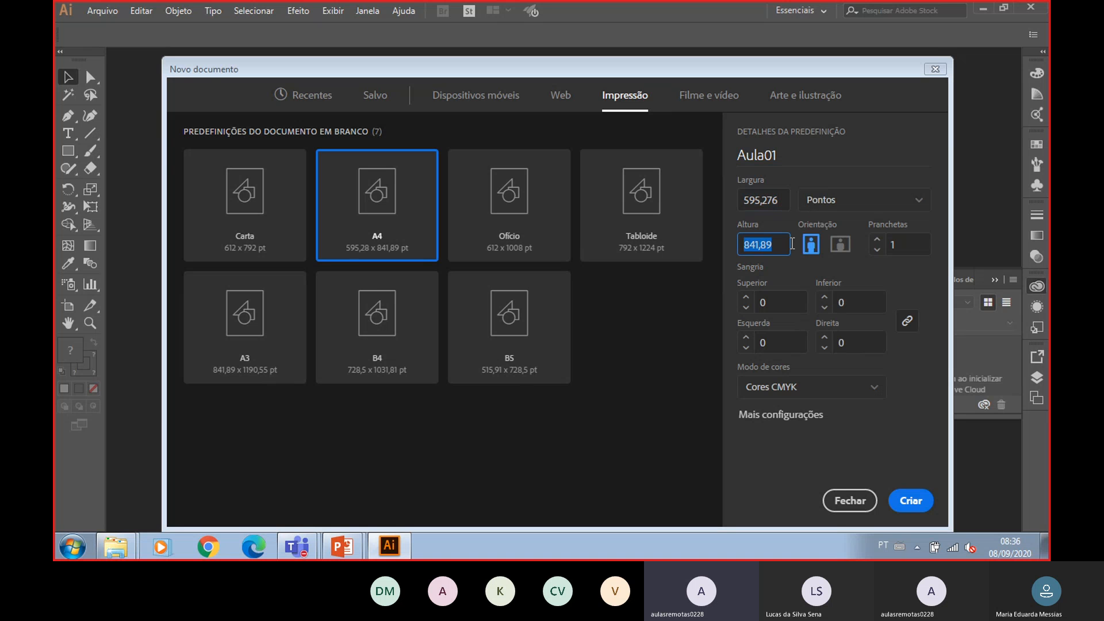
pyautogui.click(880, 201)
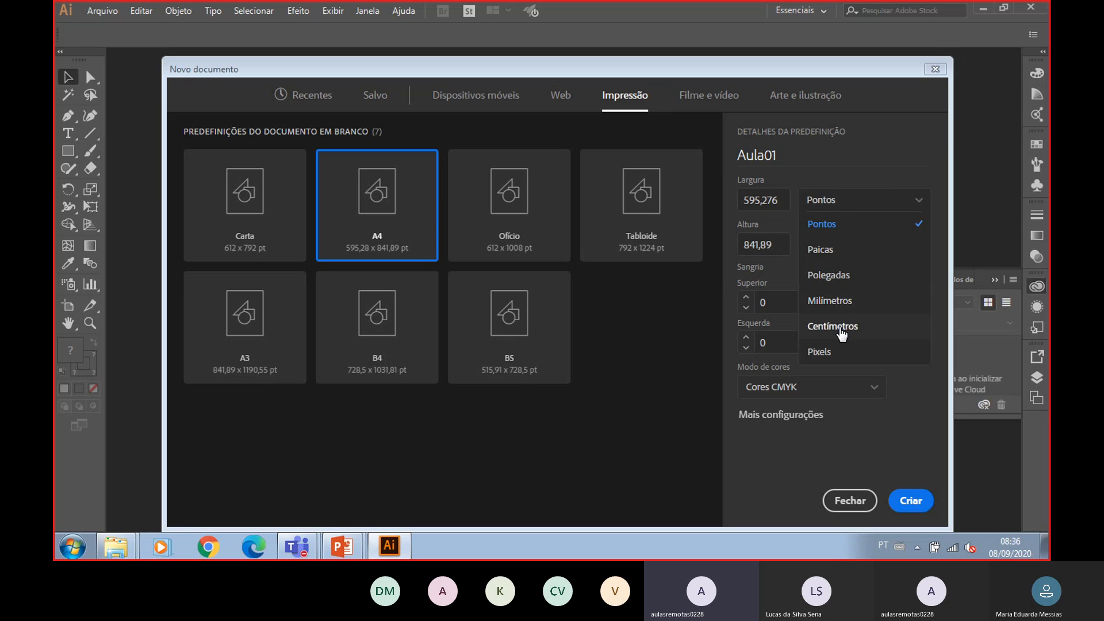
pyautogui.click(837, 326)
pyautogui.click(879, 201)
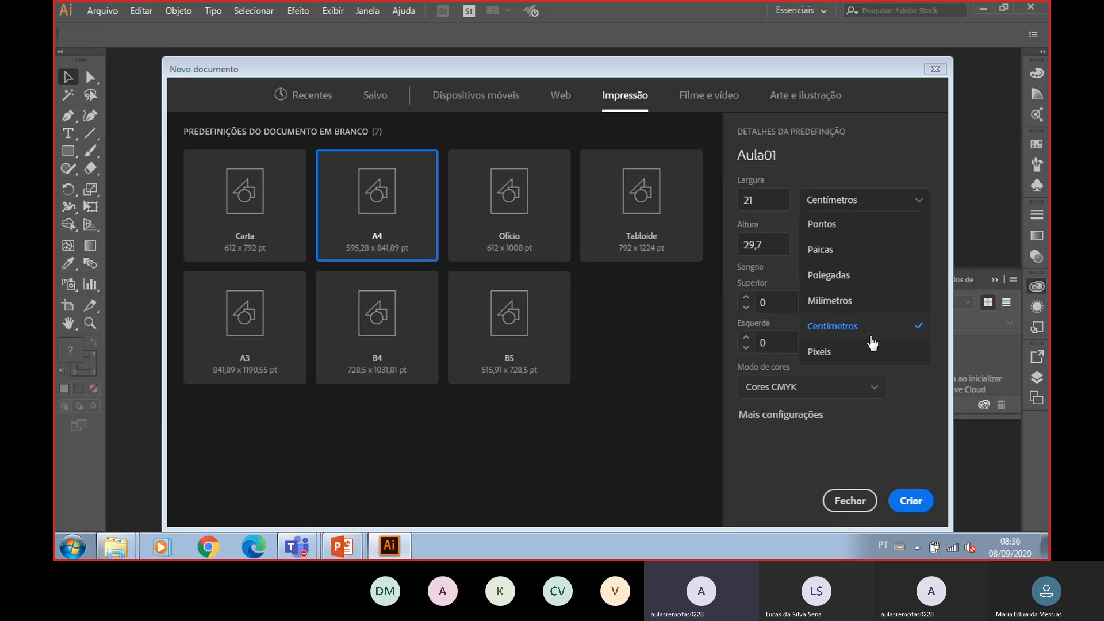
pyautogui.click(866, 352)
pyautogui.click(869, 202)
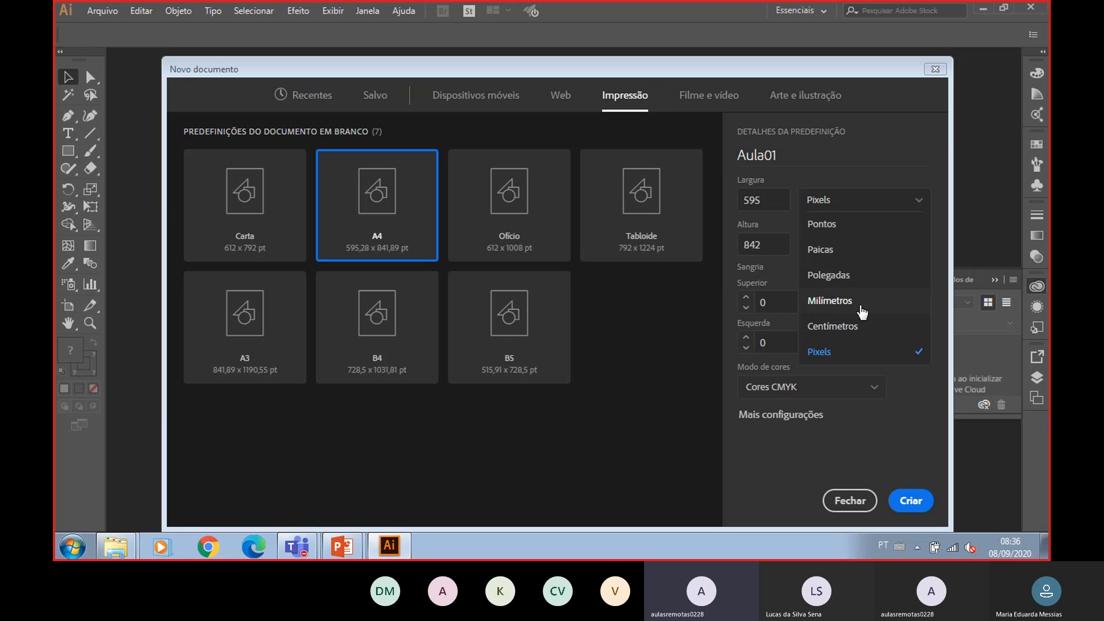
pyautogui.click(843, 326)
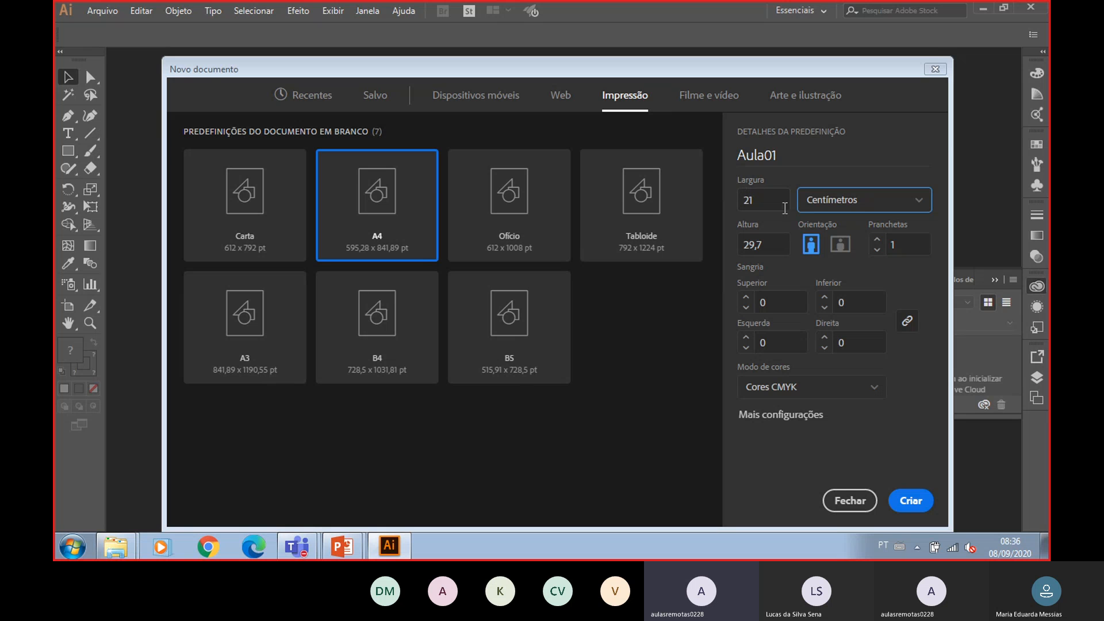
# - Set the number of artboards to 2, keeping portrait orientation
pyautogui.click(840, 246)
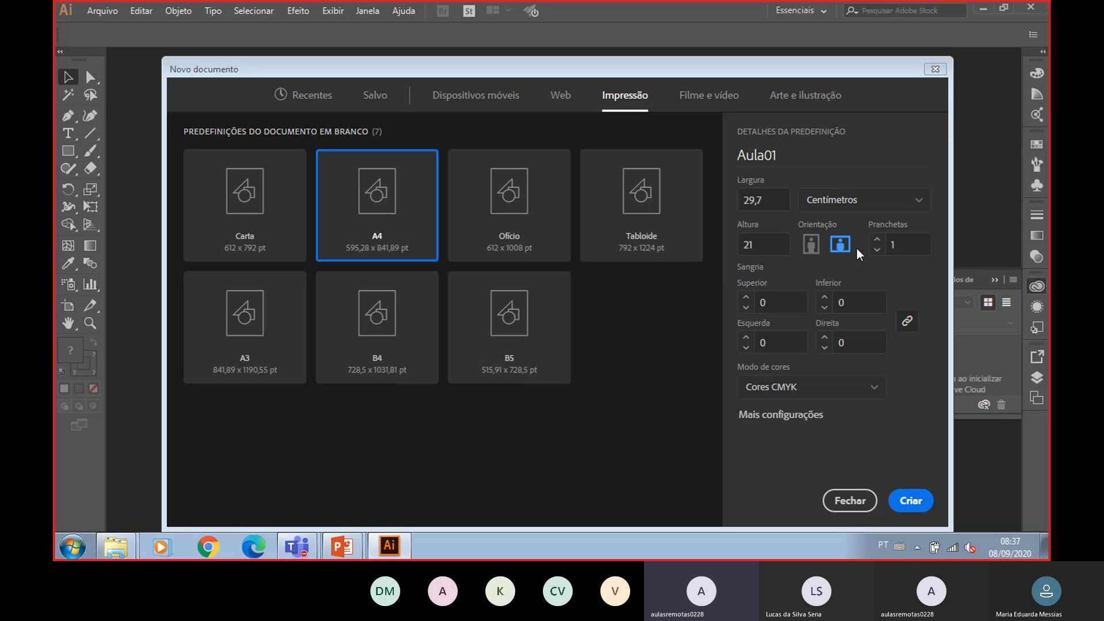
pyautogui.click(893, 242)
pyautogui.click(878, 239)
pyautogui.click(812, 248)
# - Open the color mode options and keep Cores CMYK
pyautogui.click(844, 388)
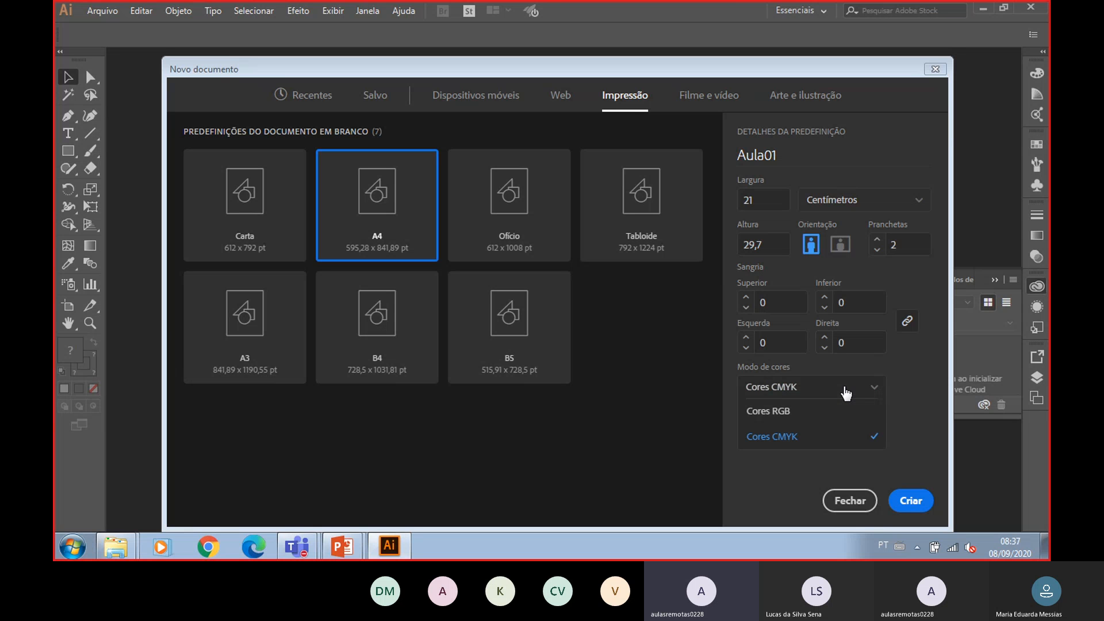
pyautogui.click(845, 389)
pyautogui.click(844, 391)
pyautogui.click(920, 388)
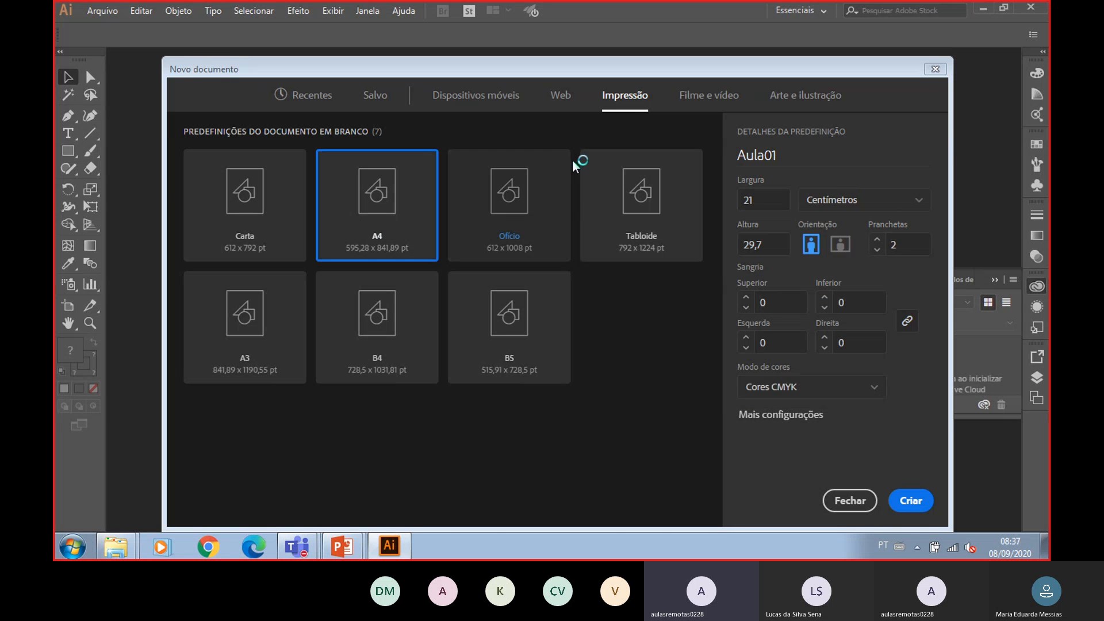
# - Set the document width to 20 cm
pyautogui.click(777, 206)
pyautogui.moveTo(778, 206); pyautogui.dragTo(732, 222)
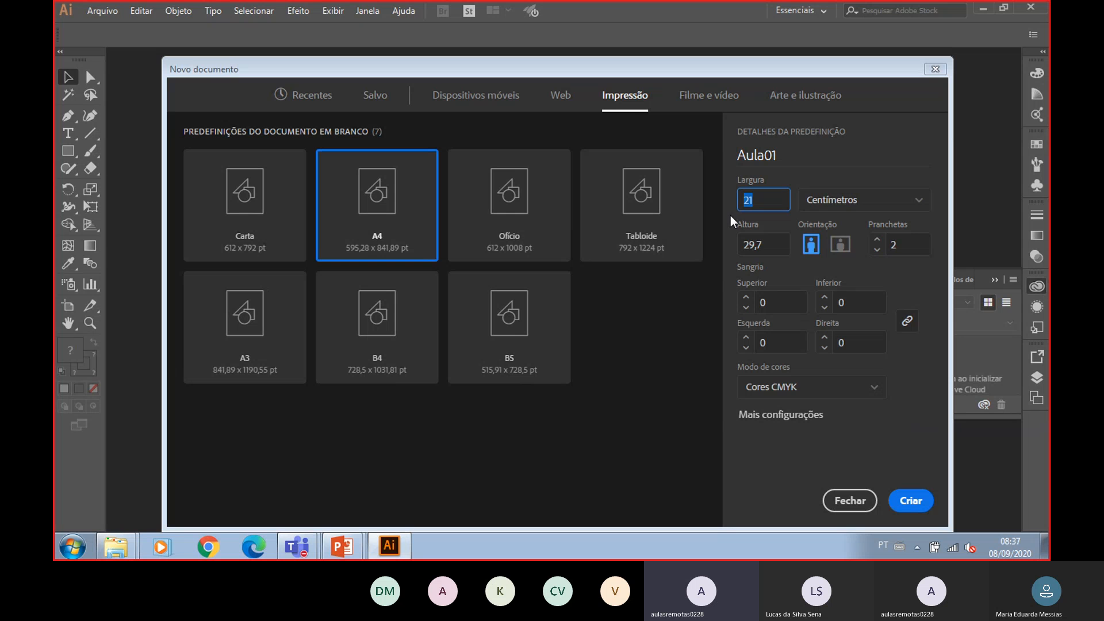
pyautogui.write('2100')
pyautogui.press('Tab')
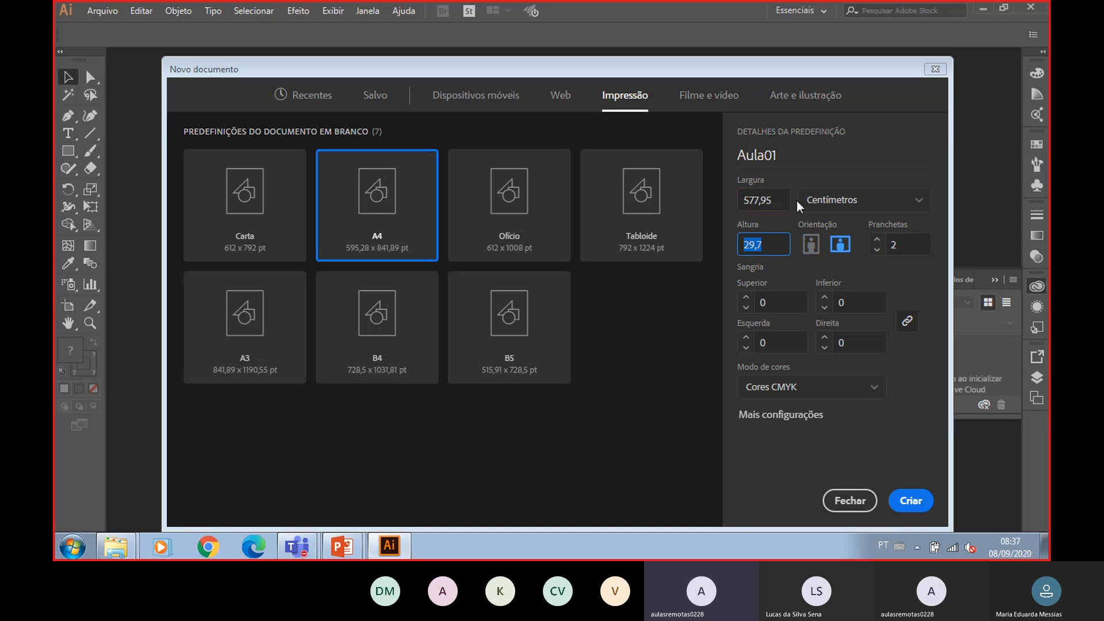
pyautogui.moveTo(768, 199); pyautogui.dragTo(745, 195)
pyautogui.doubleClick(746, 197)
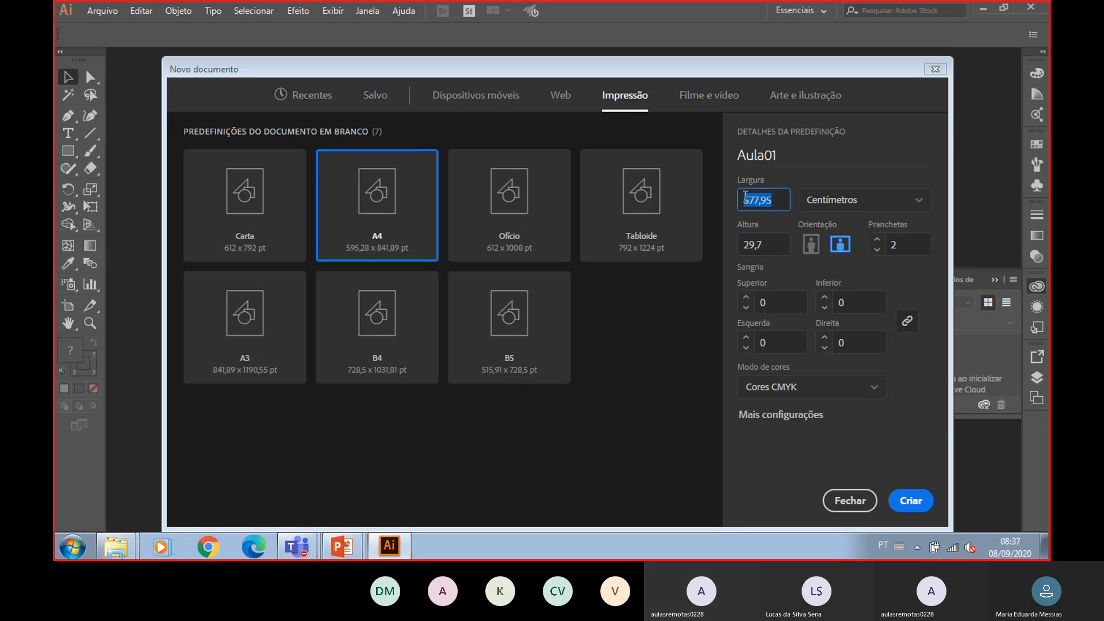
pyautogui.press('BackSpace')
pyautogui.write('20')
pyautogui.press('Tab')
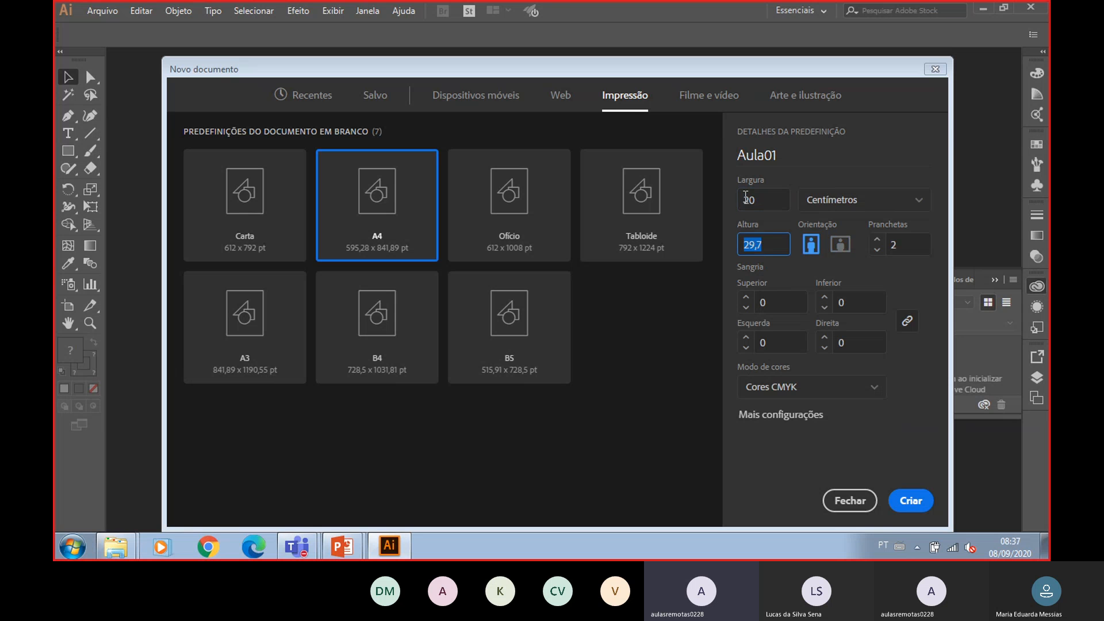
# - Set the height to 20 cm and create the document
pyautogui.write('20')
pyautogui.press('BackSpace')
pyautogui.press('BackSpace')
pyautogui.press('BackSpace')
pyautogui.press('BackSpace')
pyautogui.press('BackSpace')
pyautogui.press('BackSpace')
pyautogui.write('20')
pyautogui.click(889, 287)
pyautogui.click(903, 498)
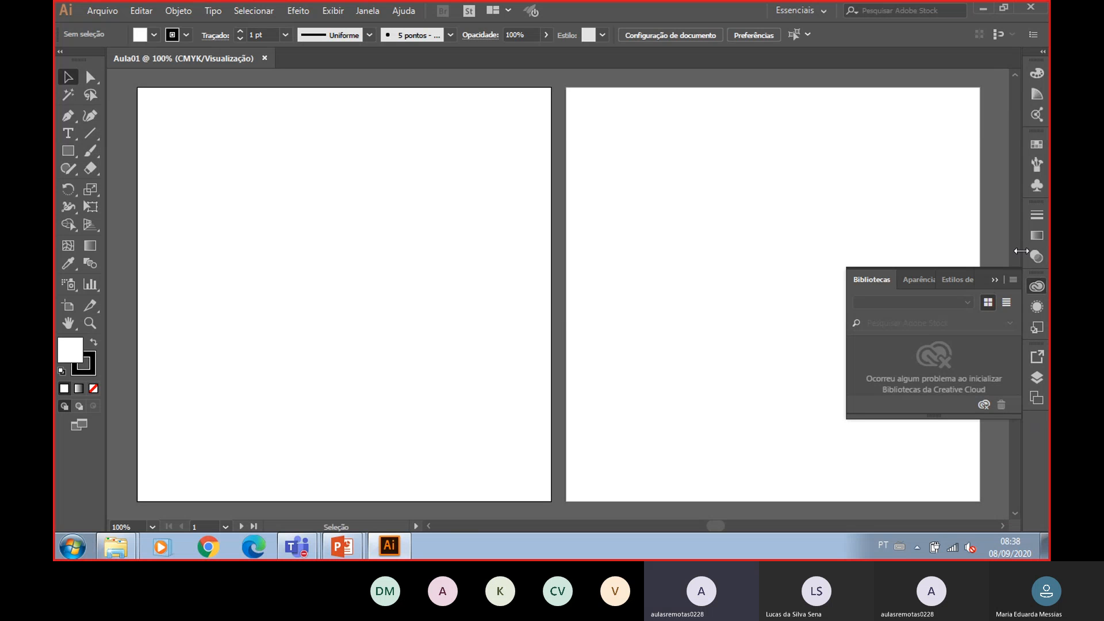
# - Collapse the Bibliotecas panel
pyautogui.click(996, 281)
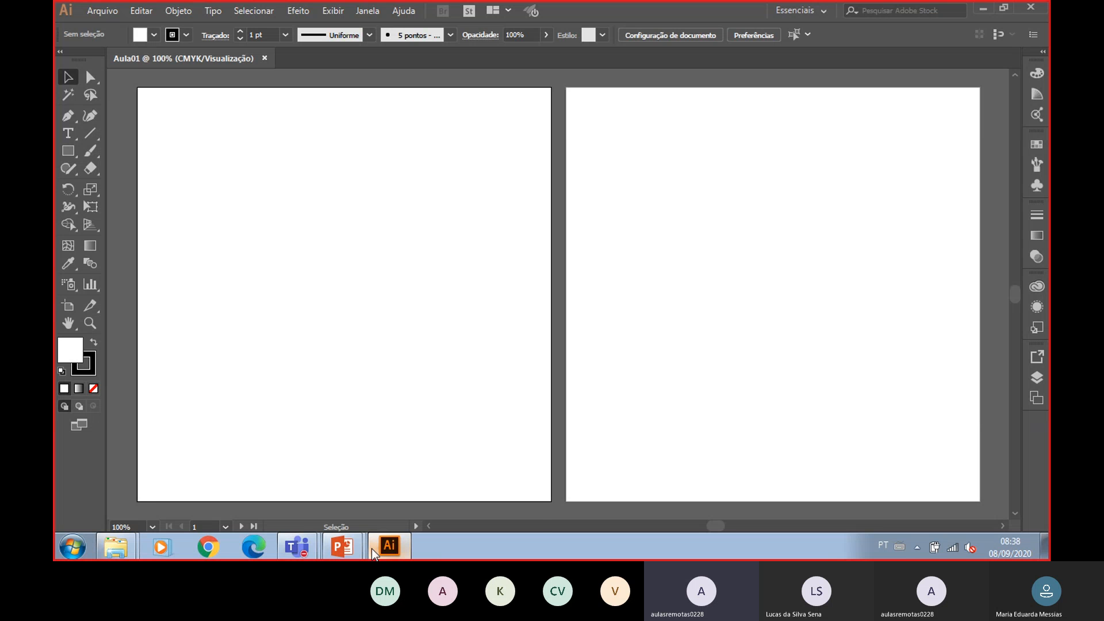
# - Switch to the slide presentation and advance to the Modos de Cores slide
pyautogui.click(422, 512)
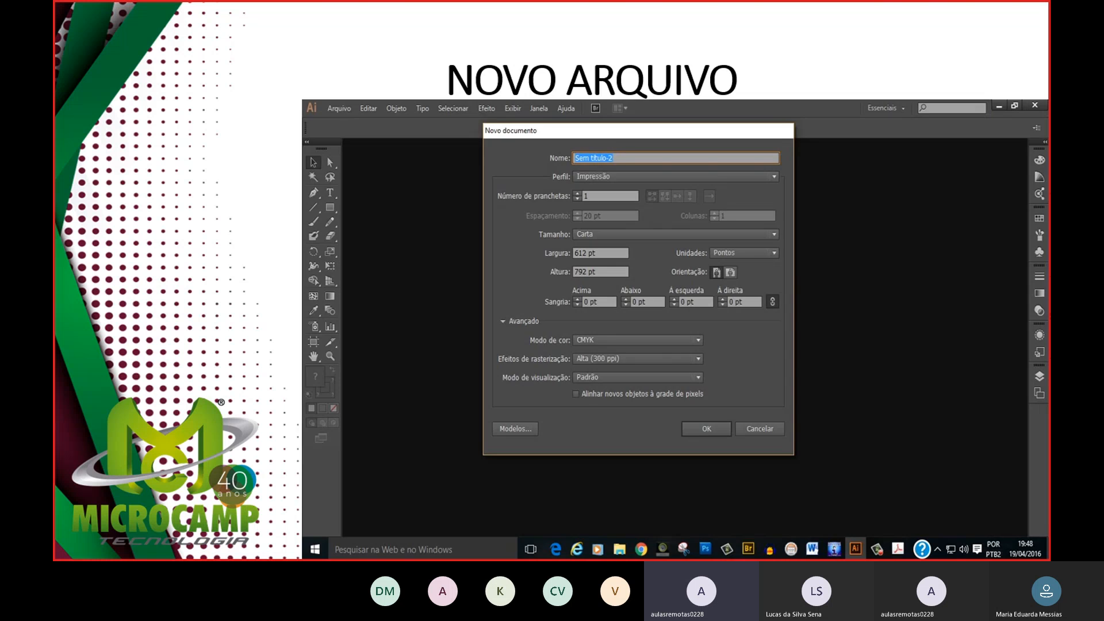
pyautogui.press('Right')
pyautogui.press('Right')
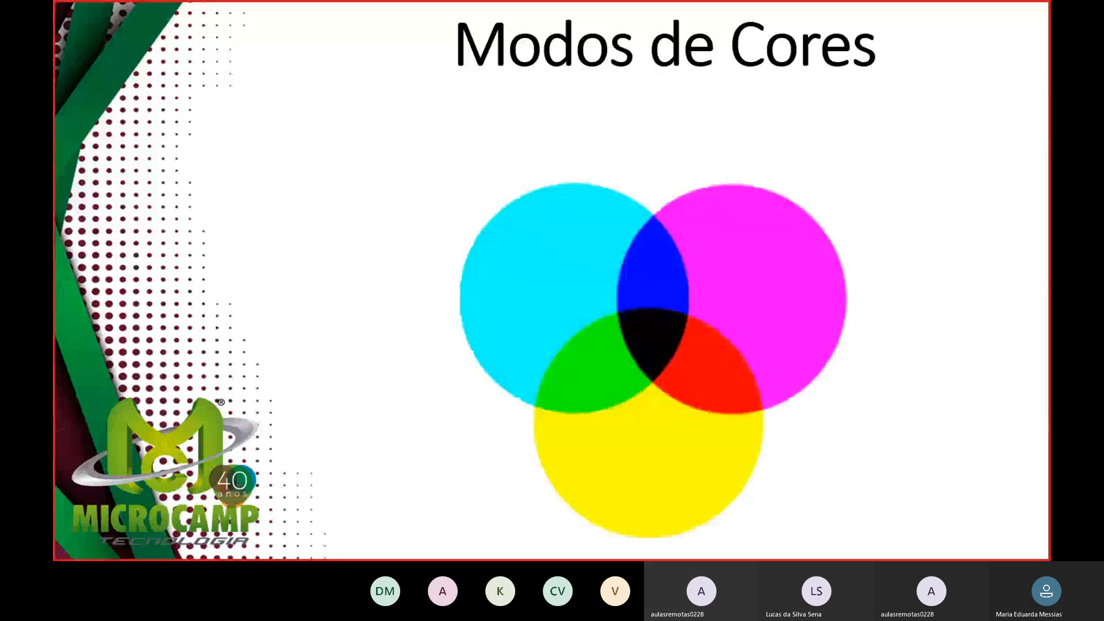
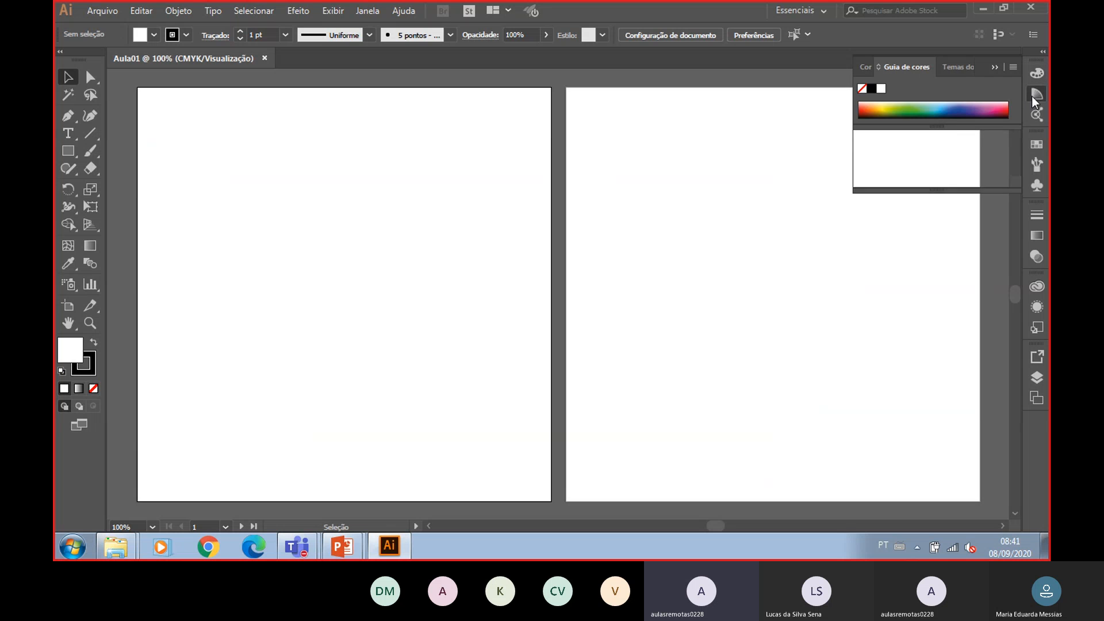
# - Open the Color panel and sample a dark green fill from its spectrum
pyautogui.click(863, 66)
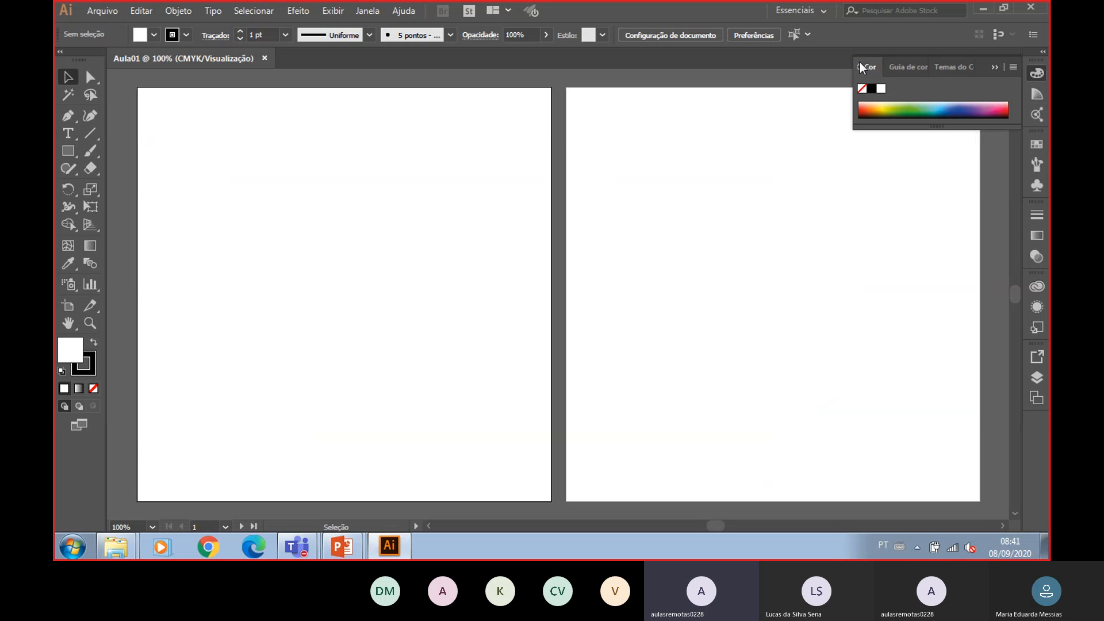
pyautogui.click(859, 255)
pyautogui.press('F6')
pyautogui.press('F6')
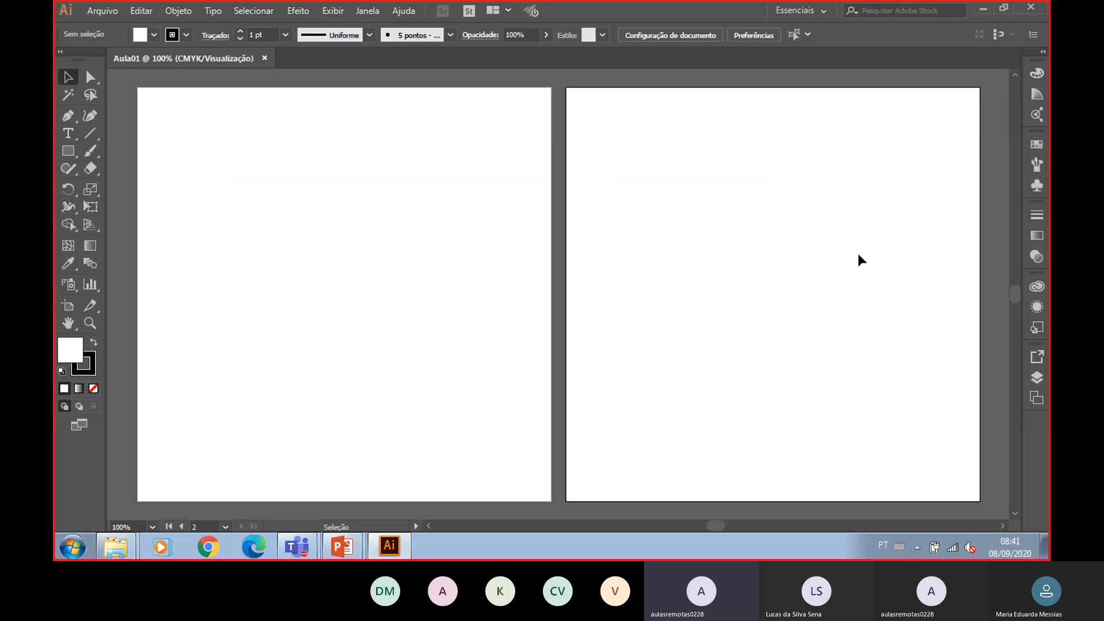
pyautogui.click(904, 111)
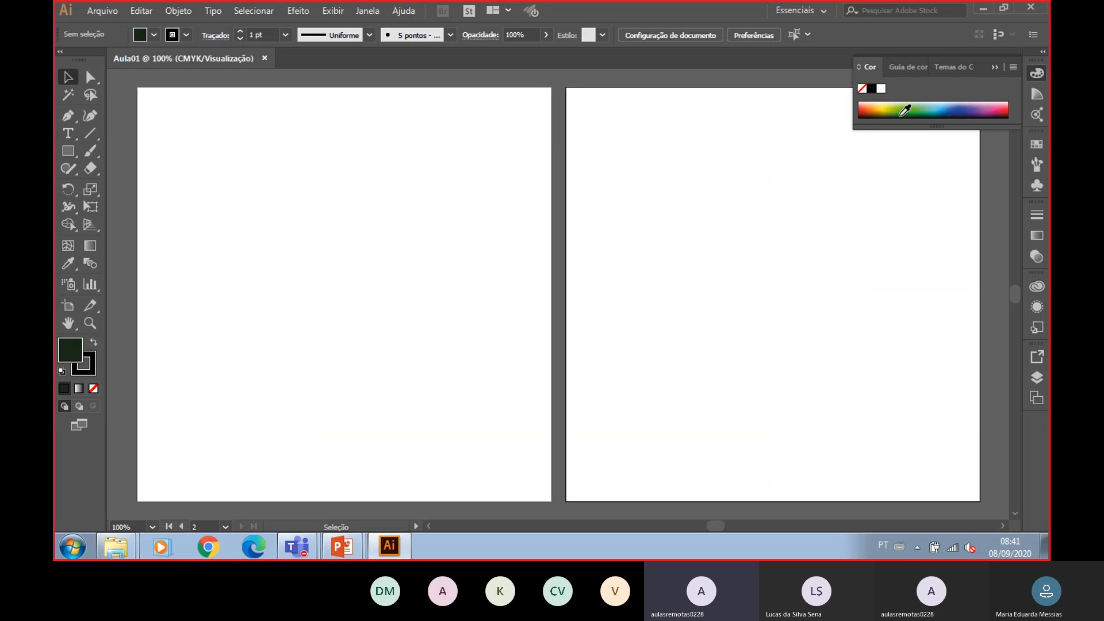
# - Open the fill's Color Picker and choose a saturated red using the hue slider and color field
pyautogui.doubleClick(69, 348)
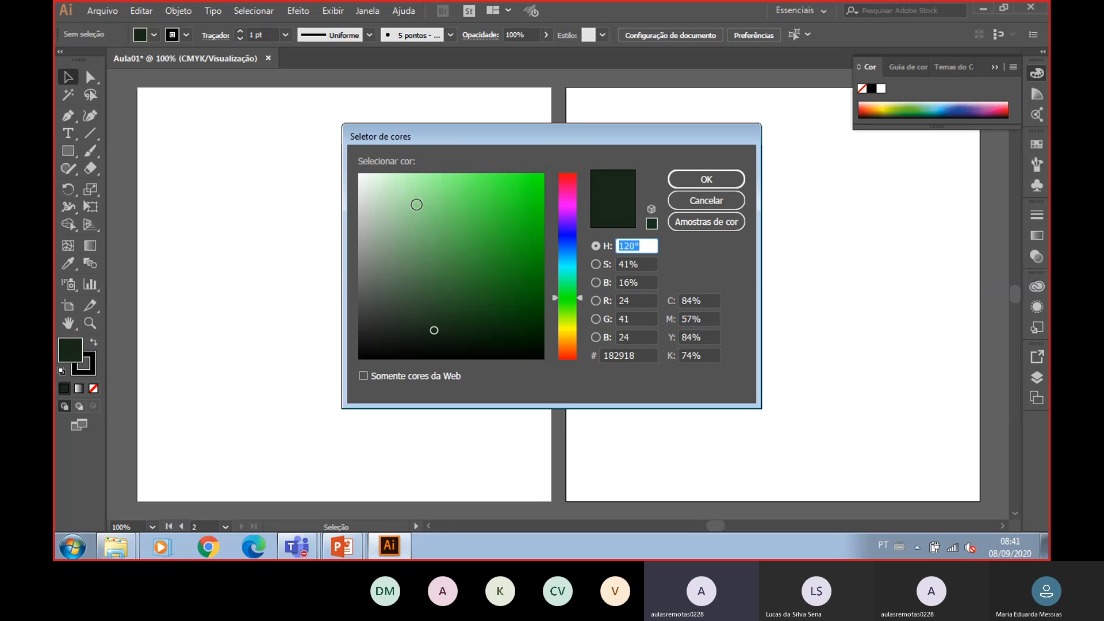
pyautogui.moveTo(416, 213)
pyautogui.mouseDown()
pyautogui.moveTo(459, 279)
pyautogui.moveTo(456, 209)
pyautogui.moveTo(416, 206)
pyautogui.mouseUp()
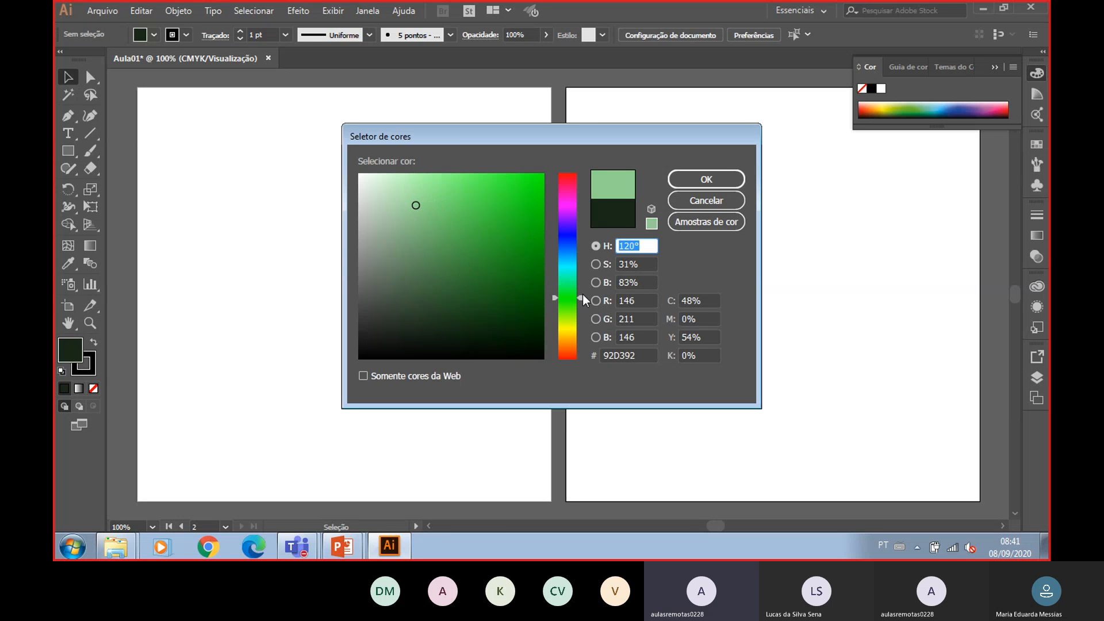
pyautogui.moveTo(582, 296)
pyautogui.mouseDown()
pyautogui.moveTo(585, 178)
pyautogui.moveTo(581, 360)
pyautogui.mouseUp()
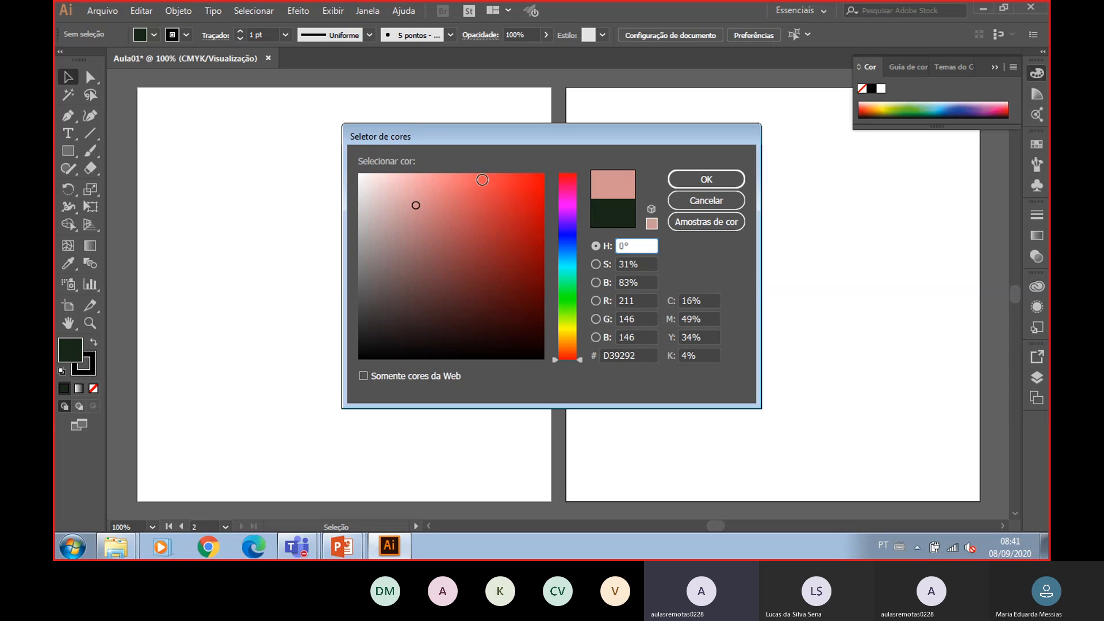
pyautogui.moveTo(510, 197)
pyautogui.mouseDown()
pyautogui.moveTo(527, 175)
pyautogui.moveTo(522, 220)
pyautogui.mouseUp()
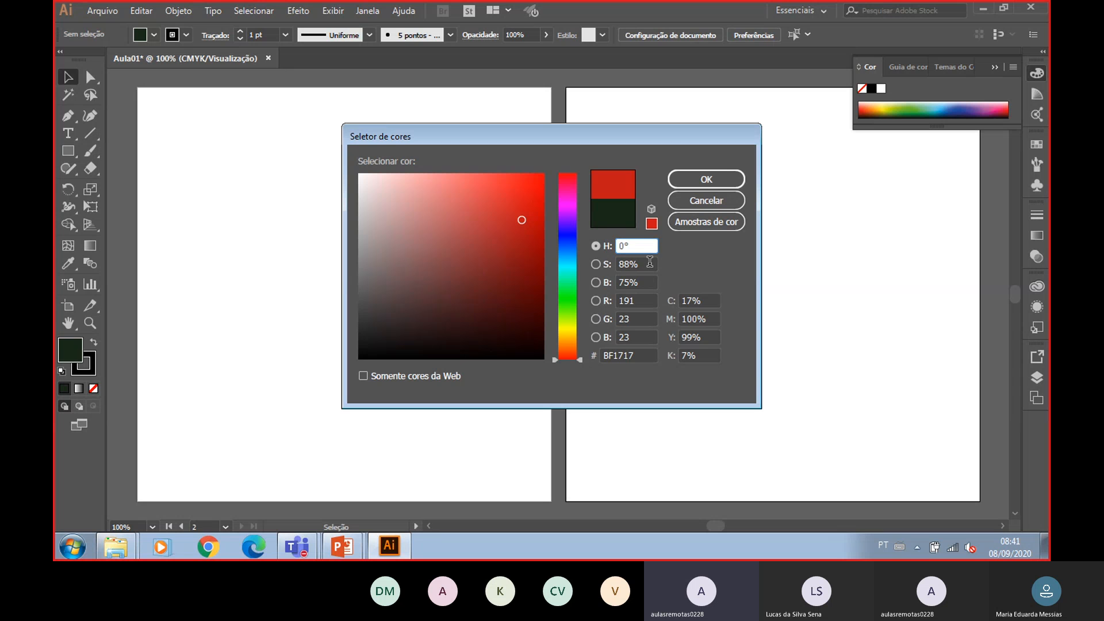
# - Examine the Color Picker's HSB, RGB and CMYK value fields one by one
pyautogui.moveTo(625, 264); pyautogui.dragTo(626, 271)
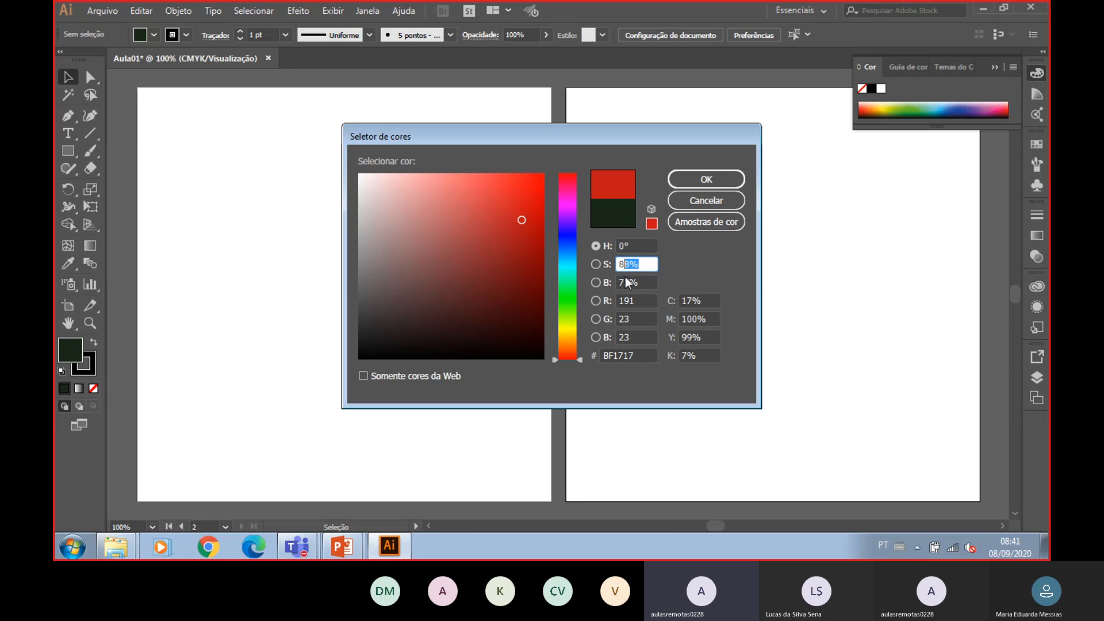
pyautogui.doubleClick(625, 301)
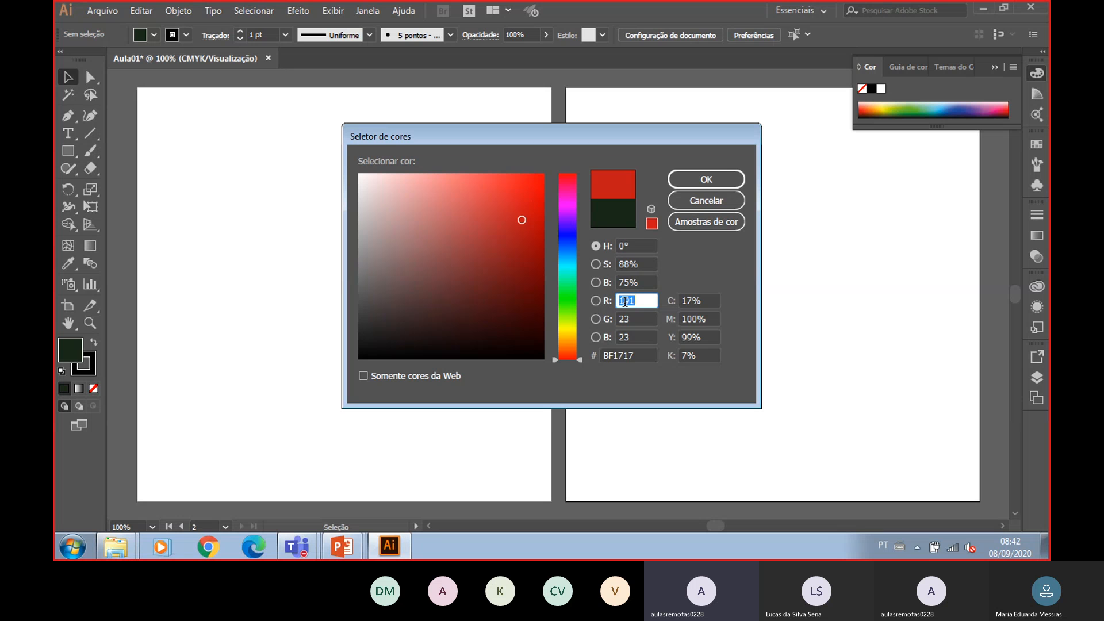
pyautogui.doubleClick(630, 320)
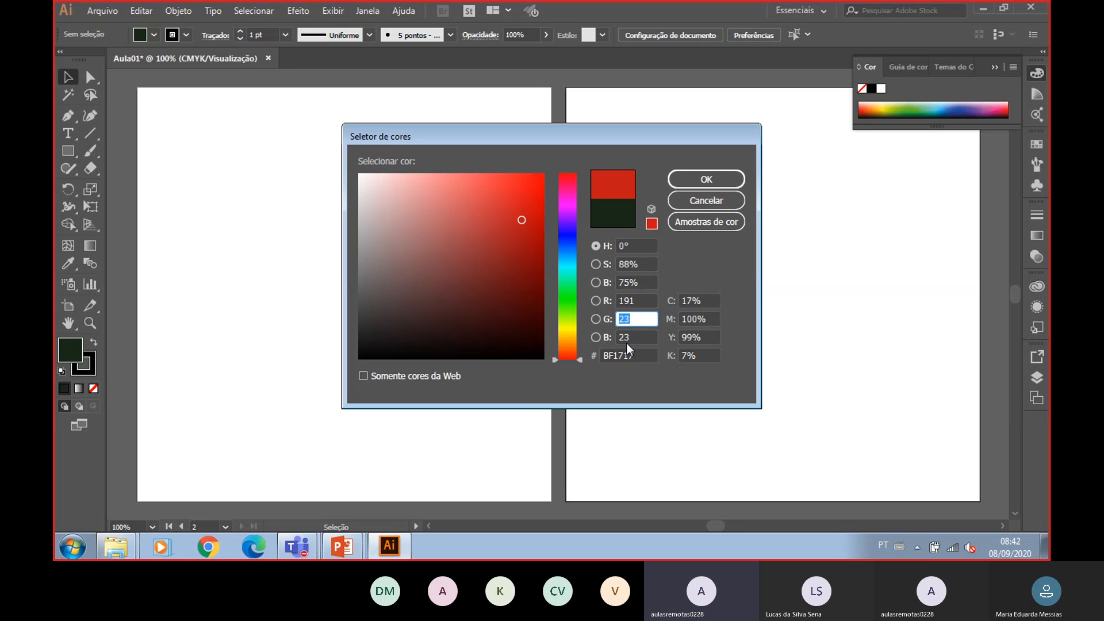
pyautogui.doubleClick(627, 338)
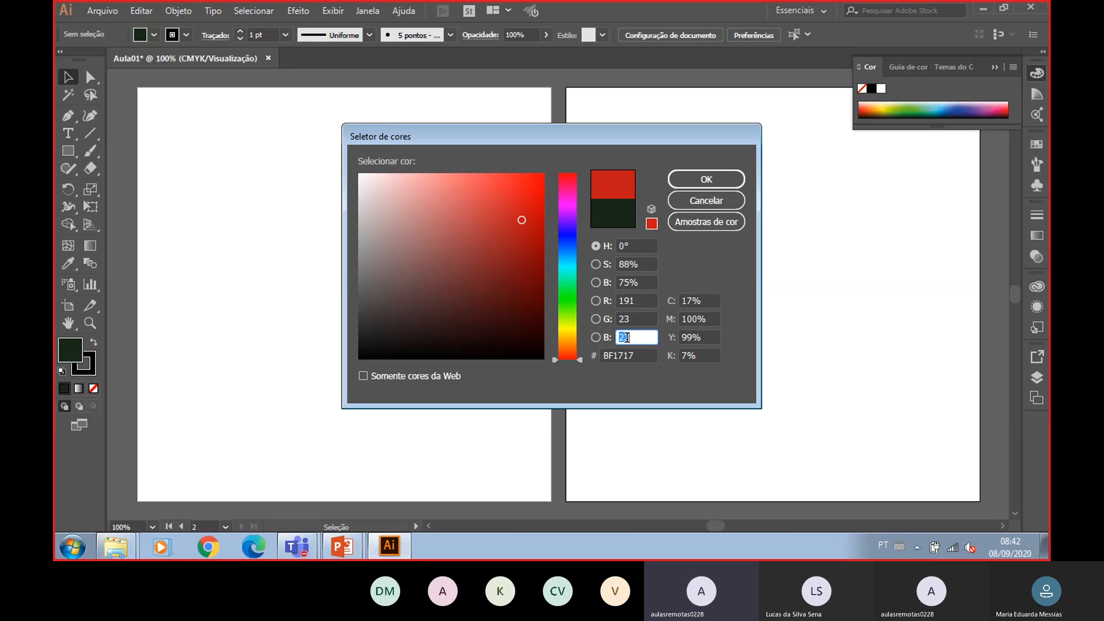
pyautogui.doubleClick(689, 301)
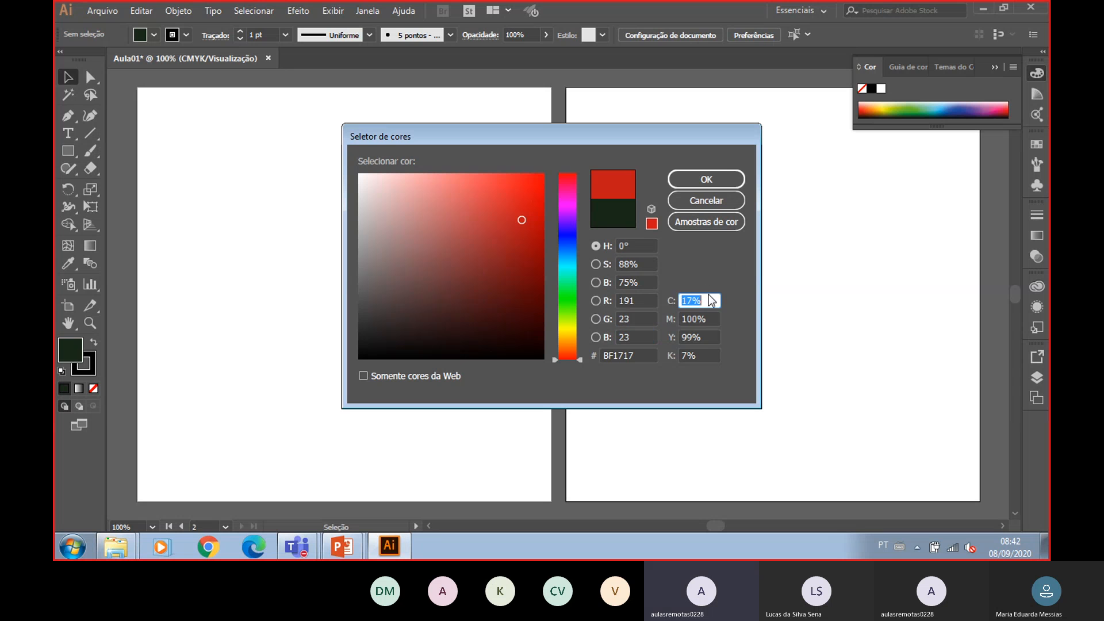
pyautogui.doubleClick(693, 319)
pyautogui.doubleClick(693, 338)
pyautogui.doubleClick(693, 357)
# - Set the Color Picker's hex code to dddddd
pyautogui.doubleClick(640, 353)
pyautogui.write('ddddd')
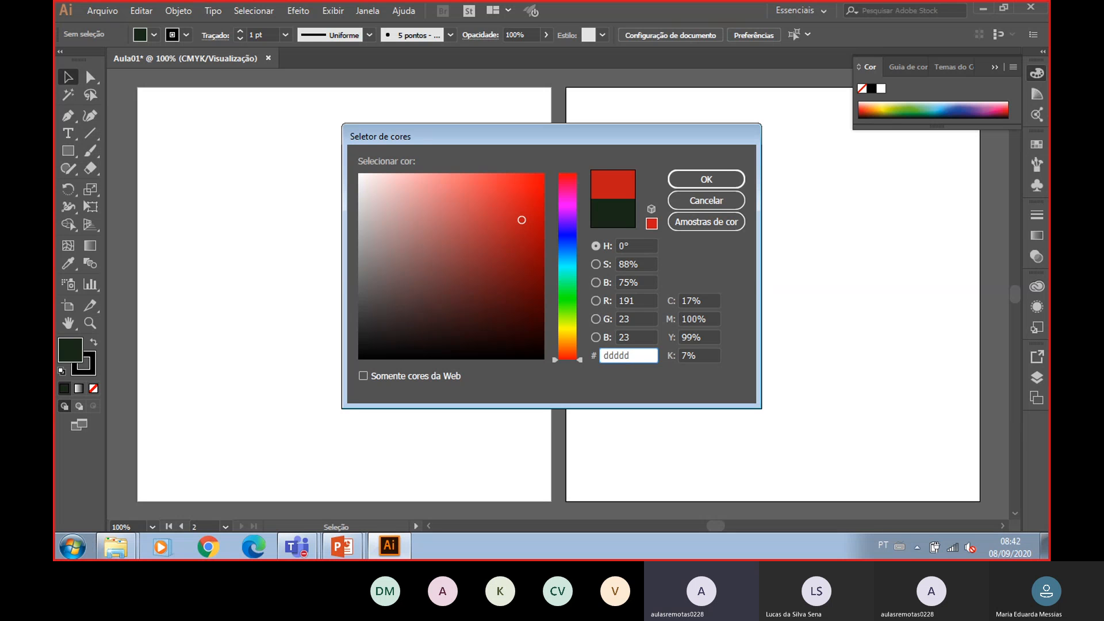
pyautogui.write('d')
pyautogui.press('Tab')
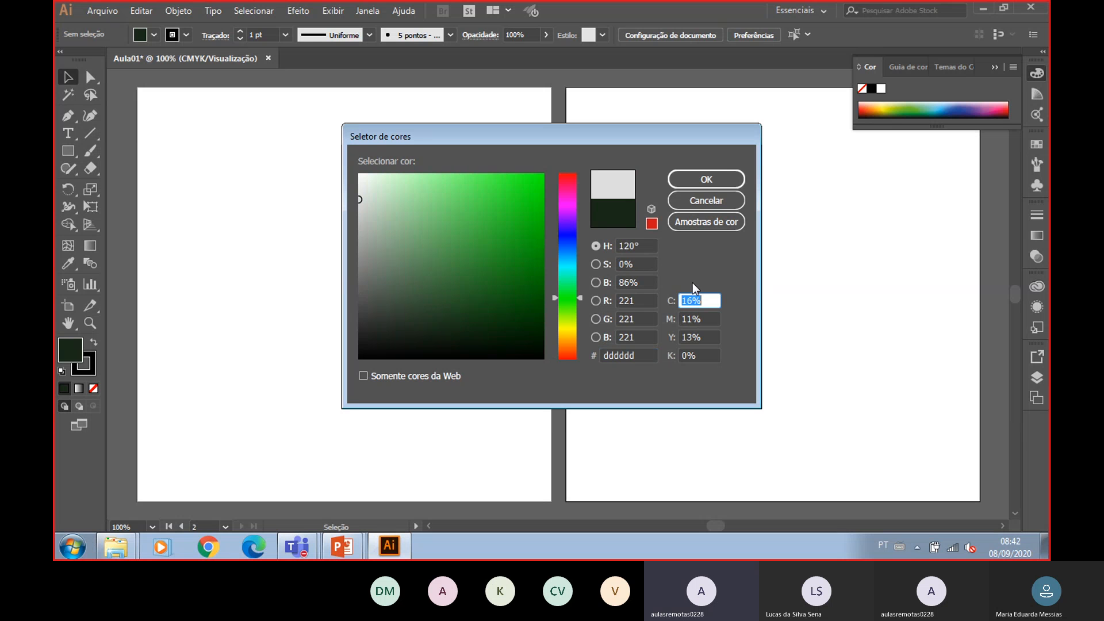
pyautogui.click(639, 356)
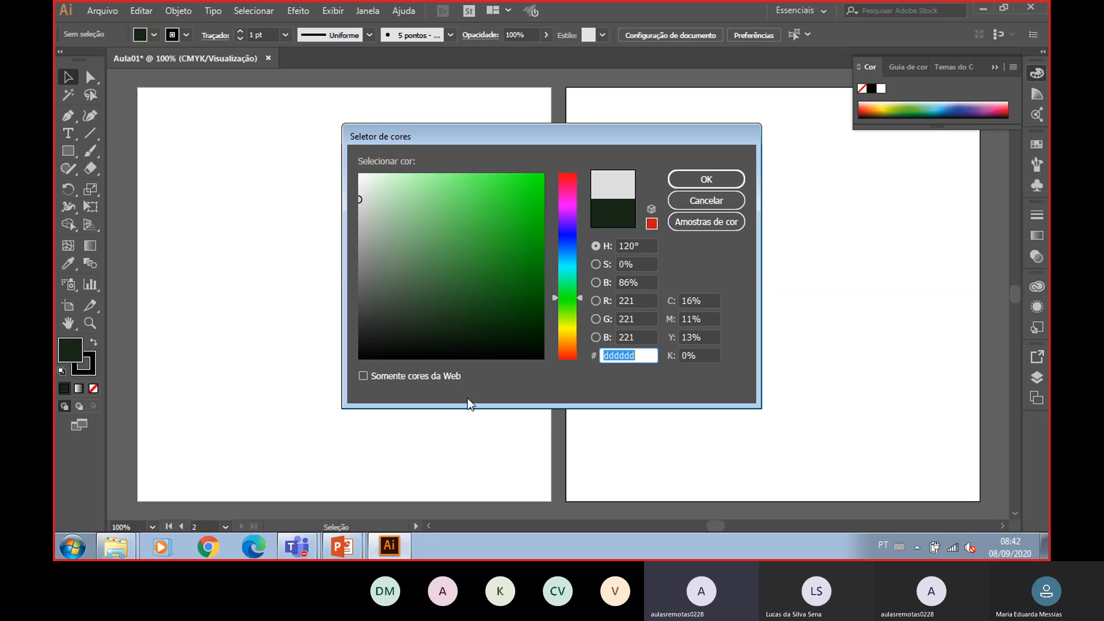
# - Switch to the Edge browser and open google.com.br
pyautogui.click(239, 546)
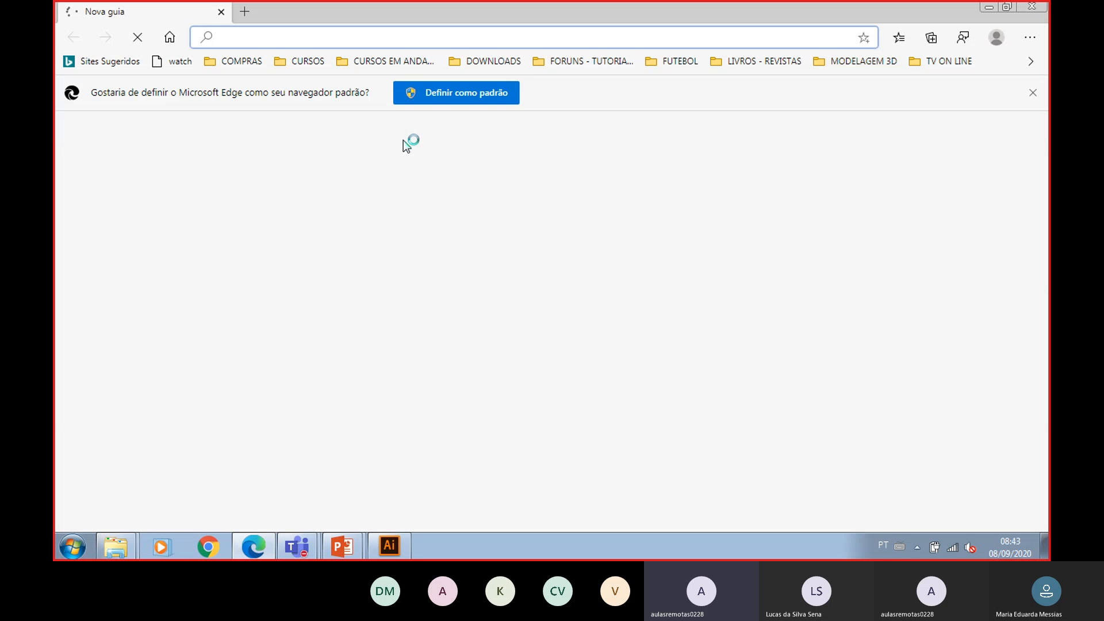
pyautogui.write('google')
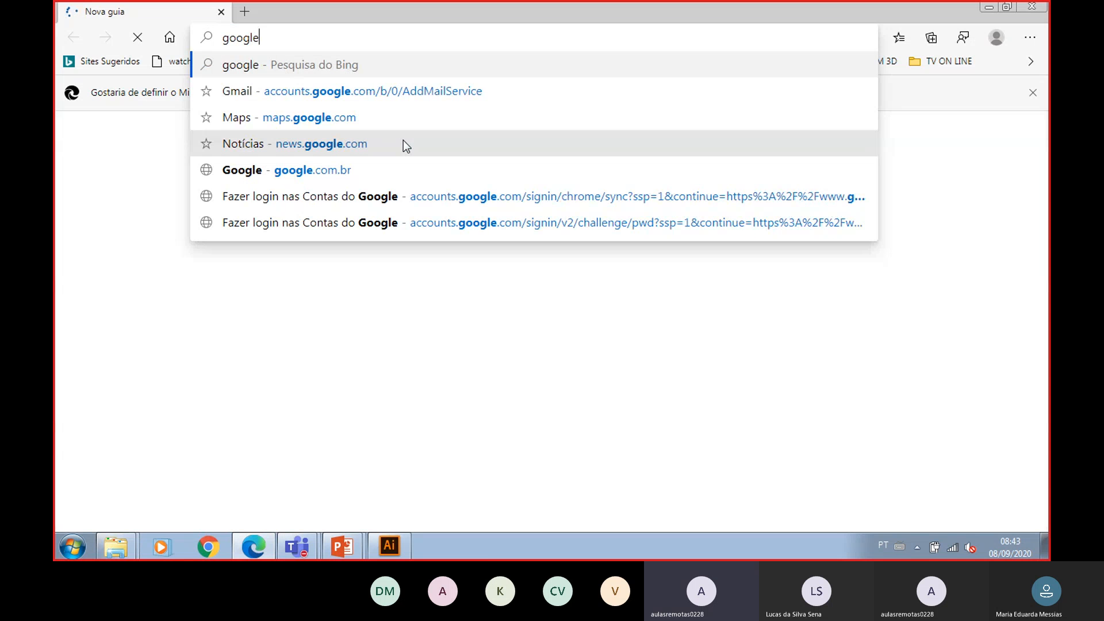
pyautogui.write('.com.br')
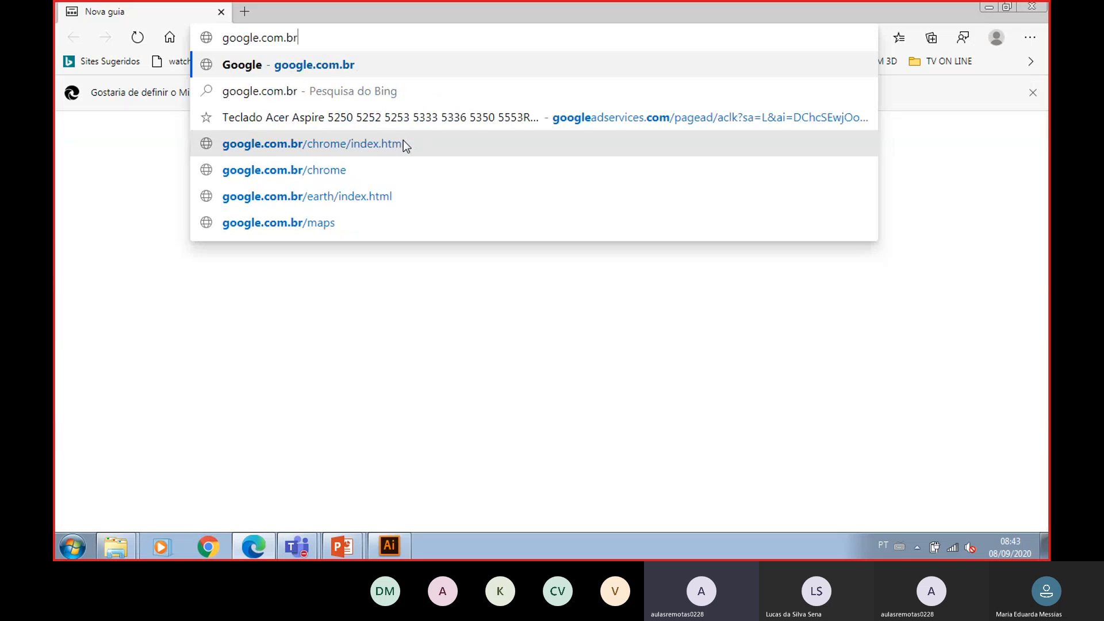
pyautogui.press('Return')
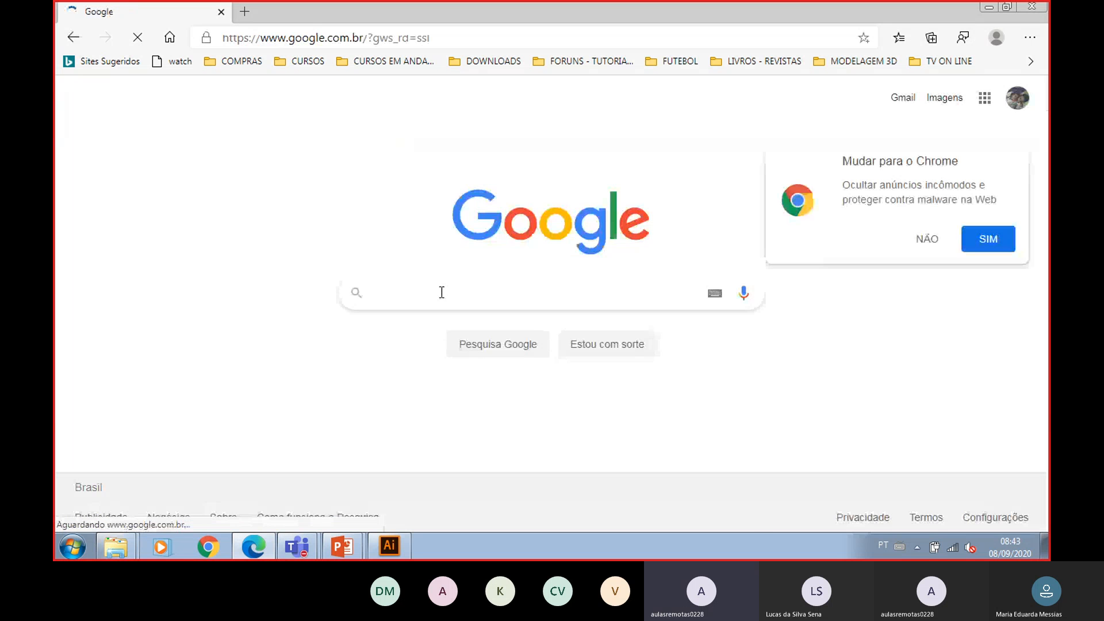
# - Search Google for adobe color and open the Adobe Color site
pyautogui.write('adobe co')
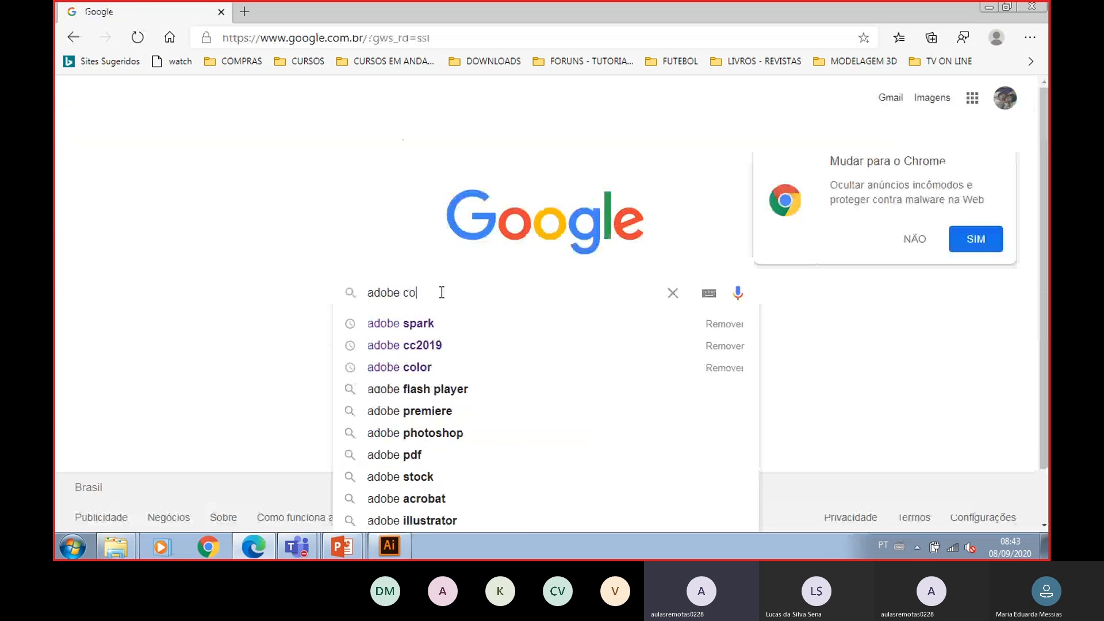
pyautogui.write('lor')
pyautogui.press('Return')
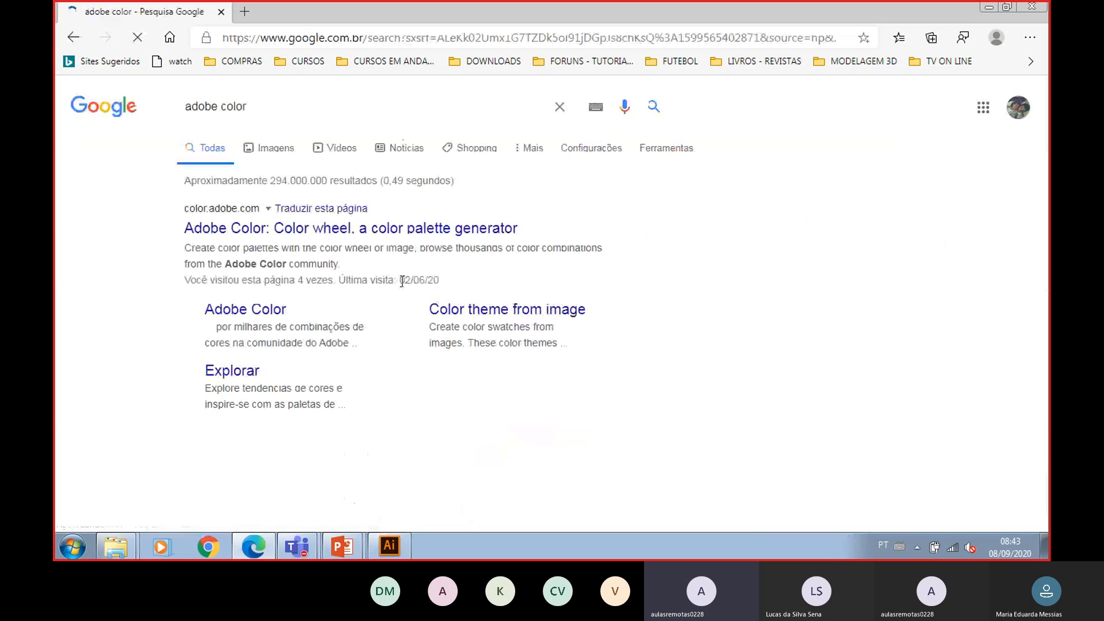
pyautogui.click(272, 230)
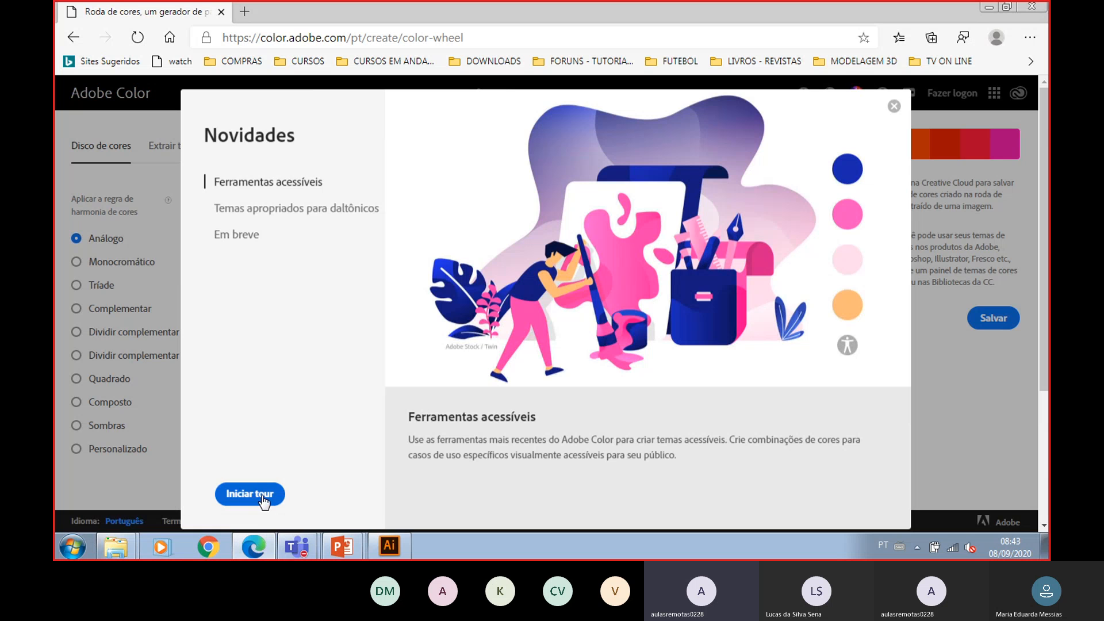
# - Close the Adobe Color welcome tour and copy swatch C's hex code DE1704
pyautogui.click(894, 106)
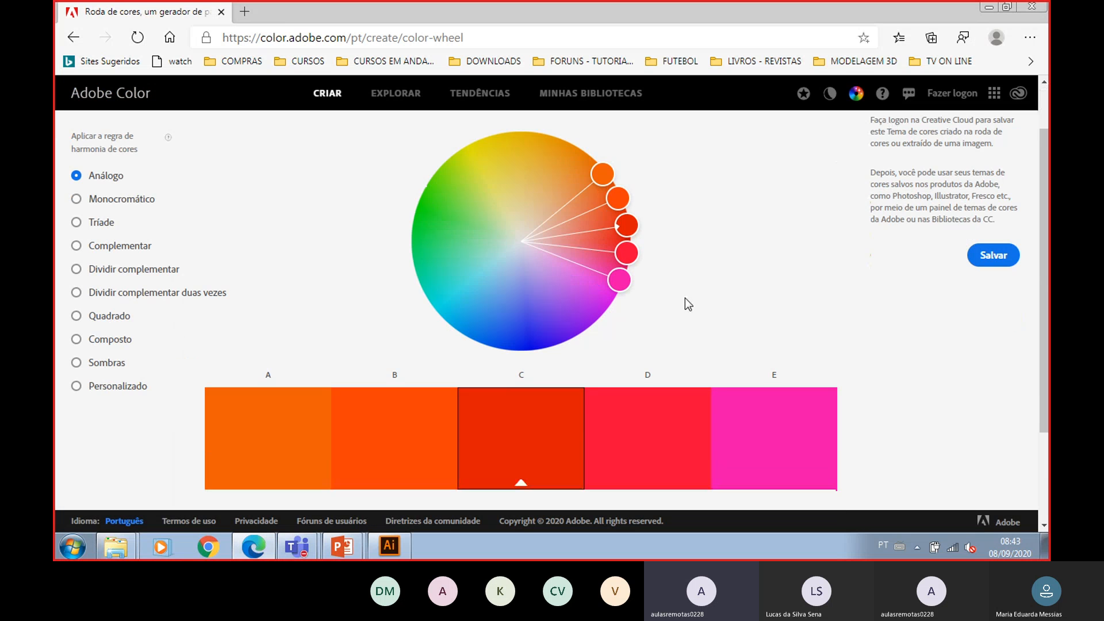
pyautogui.scroll(-2, 685, 298)
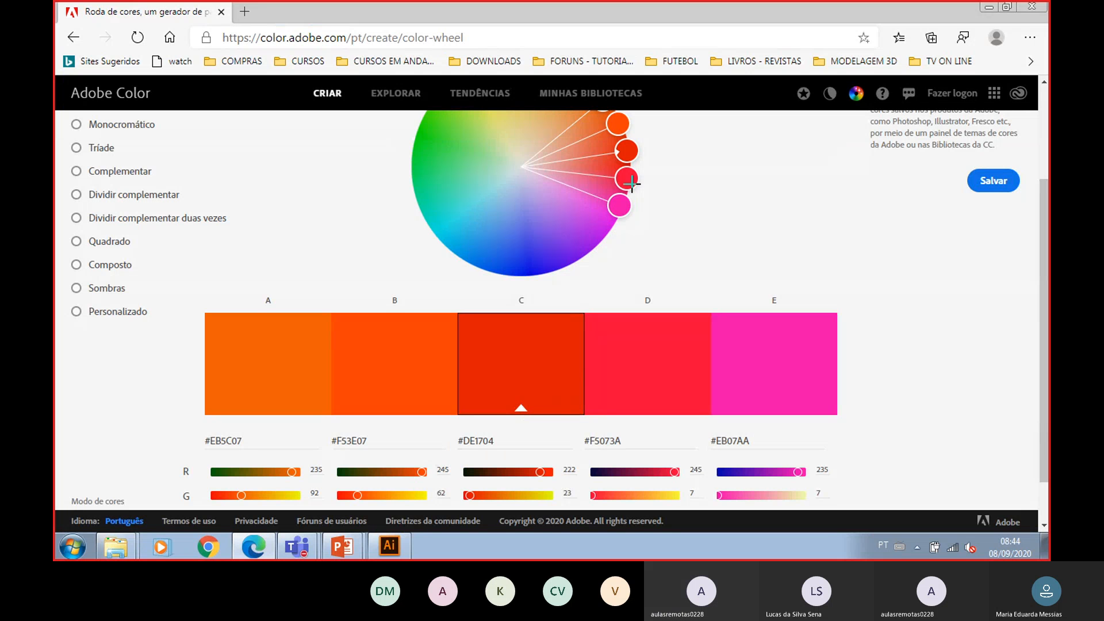
pyautogui.moveTo(492, 446); pyautogui.dragTo(460, 443)
pyautogui.hotkey('ctrl', 'c')
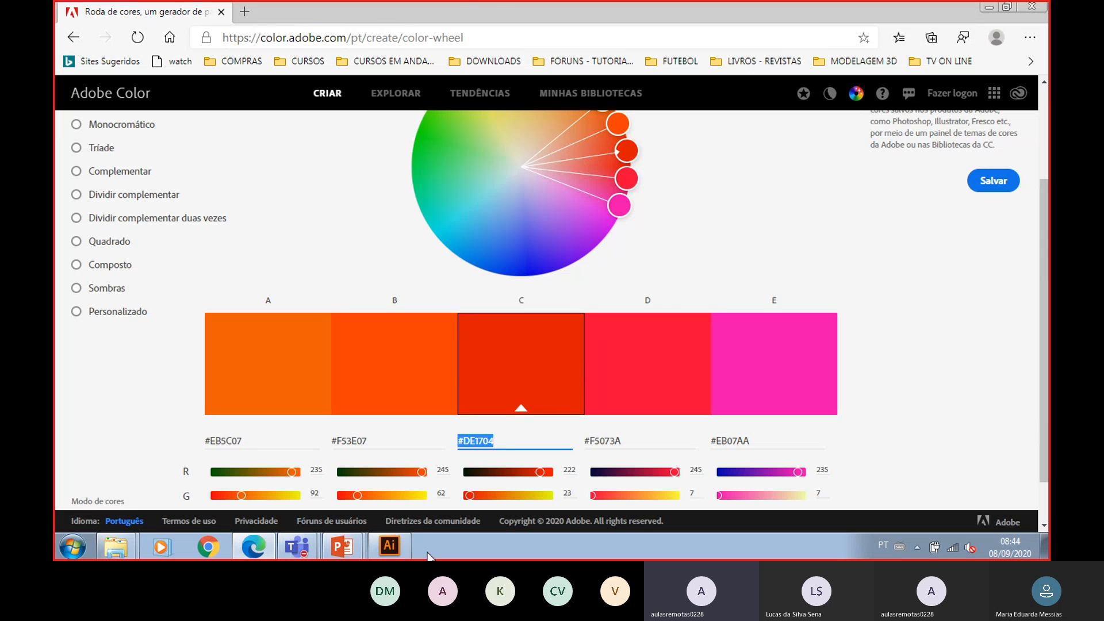
# - Switch back to Illustrator and paste DE1704 into the Color Picker's hex field
pyautogui.click(389, 545)
pyautogui.hotkey('ctrl', 'v')
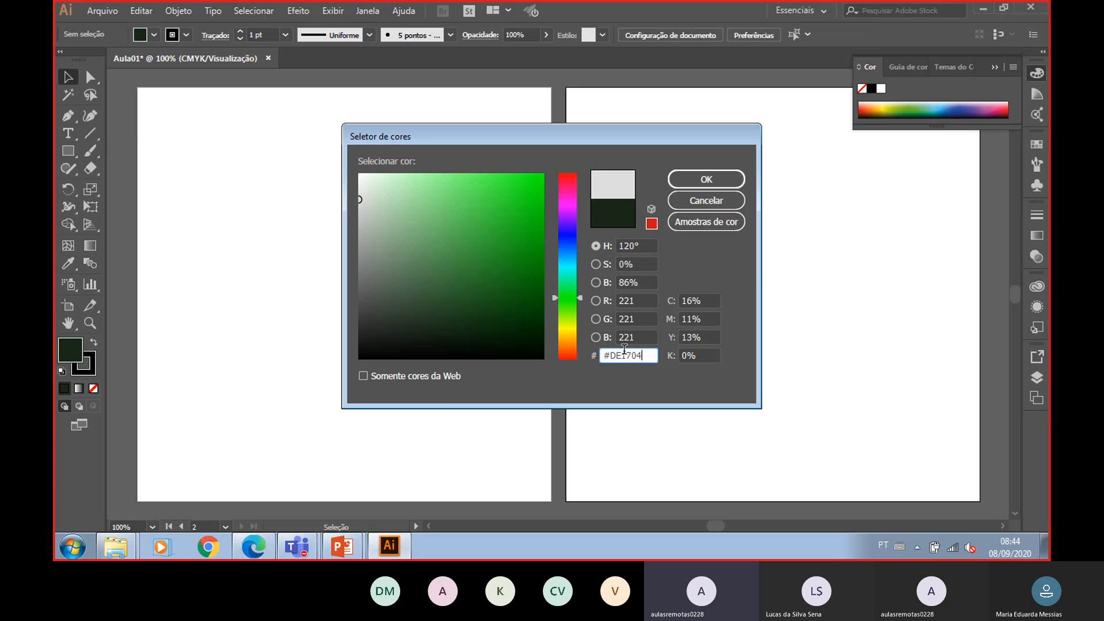
pyautogui.press('Tab')
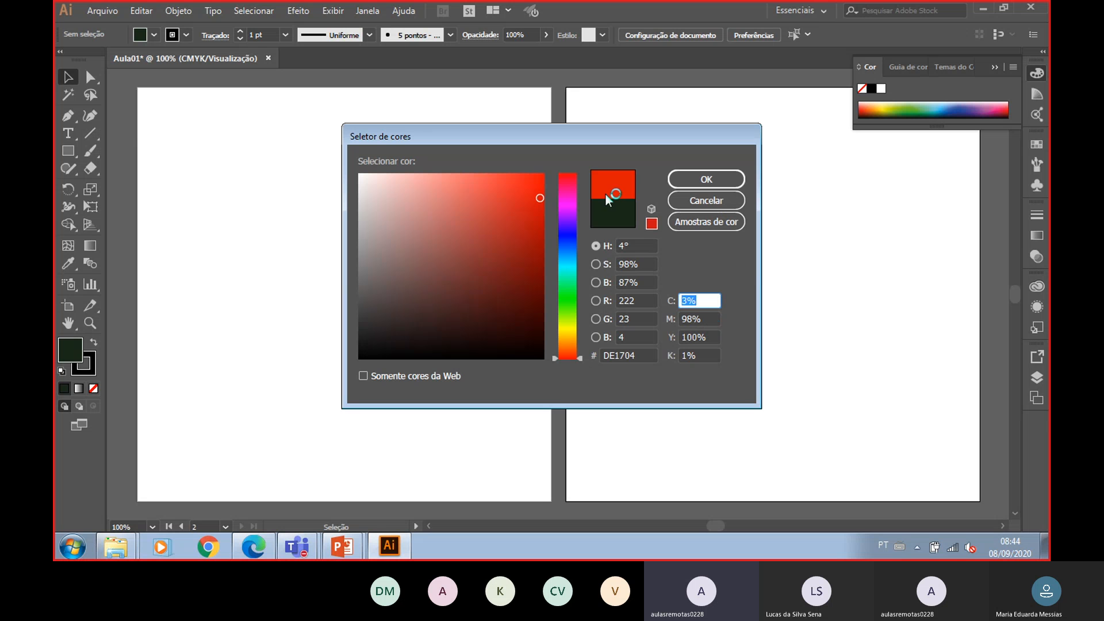
# - Return to Adobe Color and copy swatch E's hex code EB07AA
pyautogui.hotkey('alt', 'Tab')
pyautogui.hotkey('alt', 'Tab')
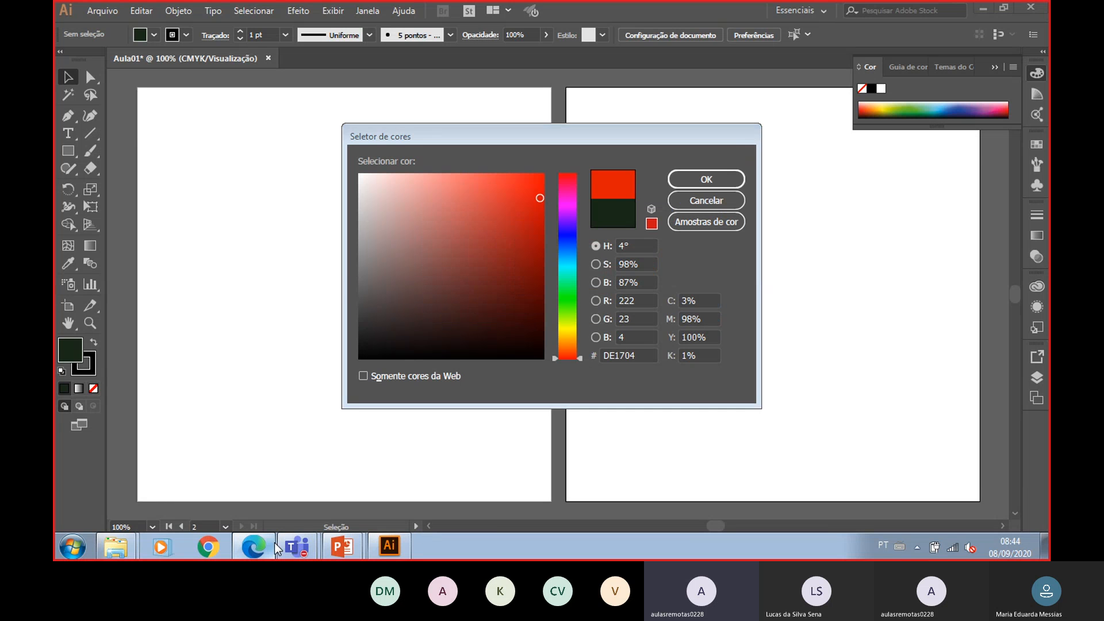
pyautogui.click(274, 543)
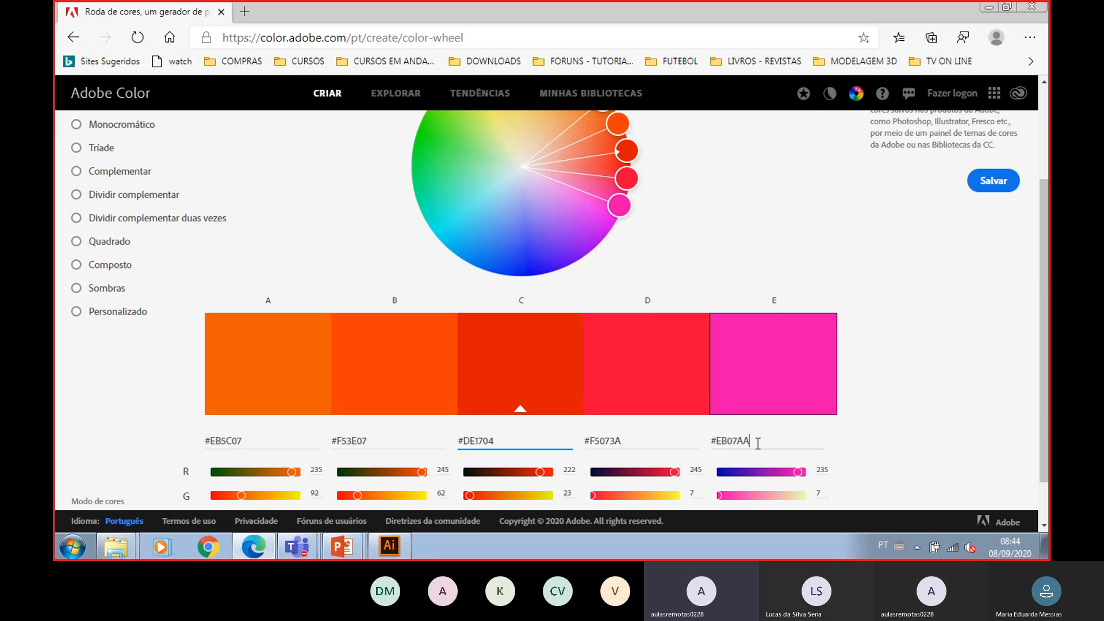
pyautogui.moveTo(758, 443); pyautogui.dragTo(711, 446)
pyautogui.hotkey('ctrl', 'c')
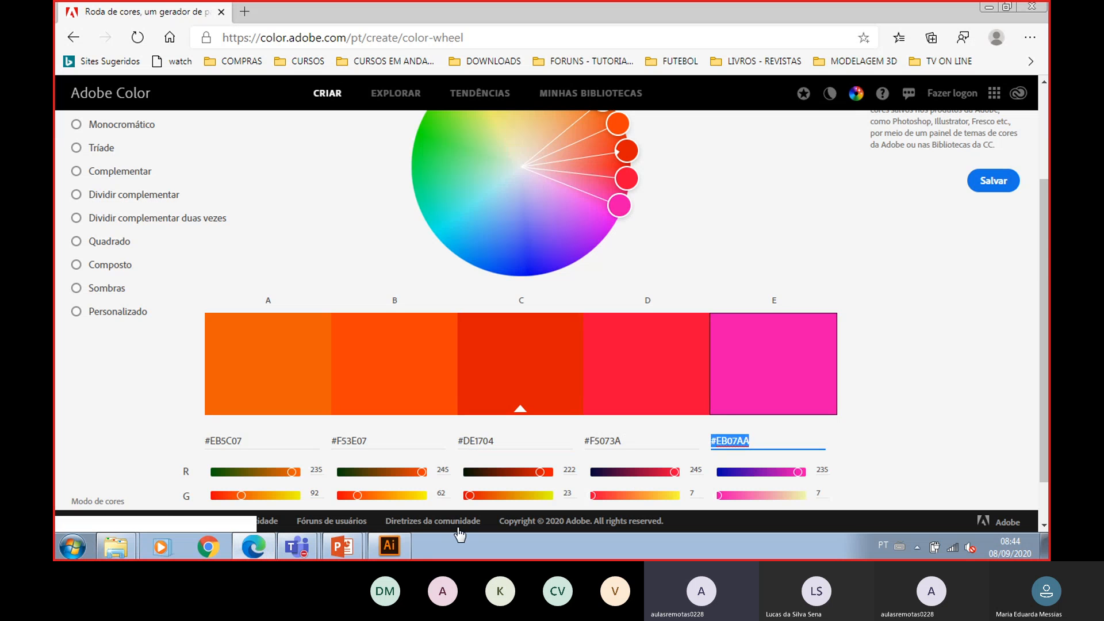
# - Paste EB07AA into the Color Picker's hex field in Illustrator and confirm the fill color
pyautogui.click(400, 547)
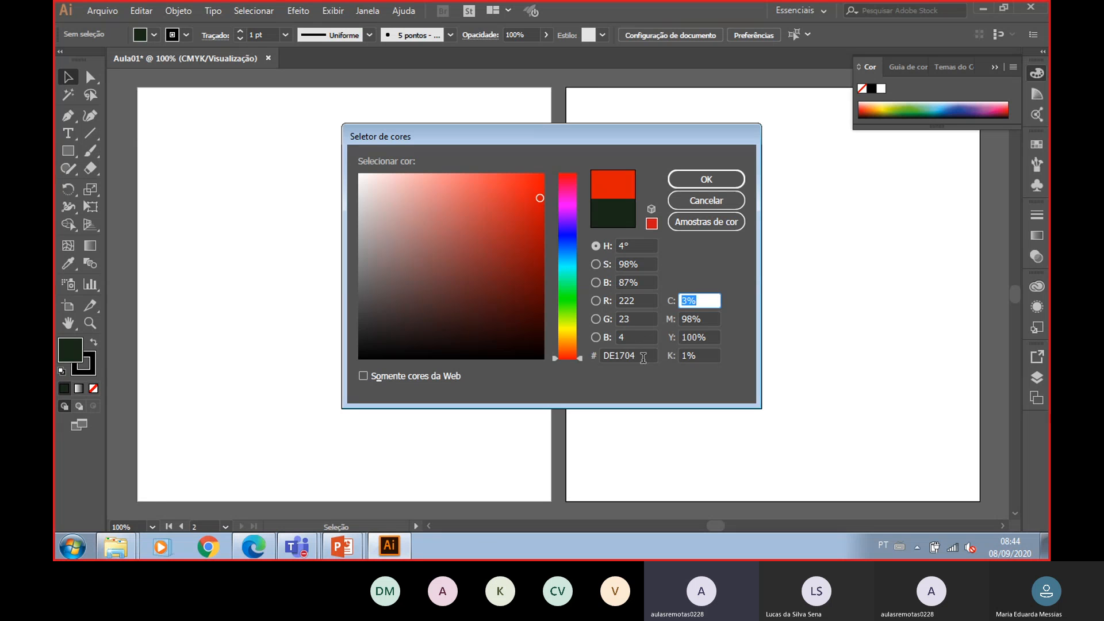
pyautogui.moveTo(650, 356); pyautogui.dragTo(566, 361)
pyautogui.hotkey('ctrl', 'v')
pyautogui.click(742, 179)
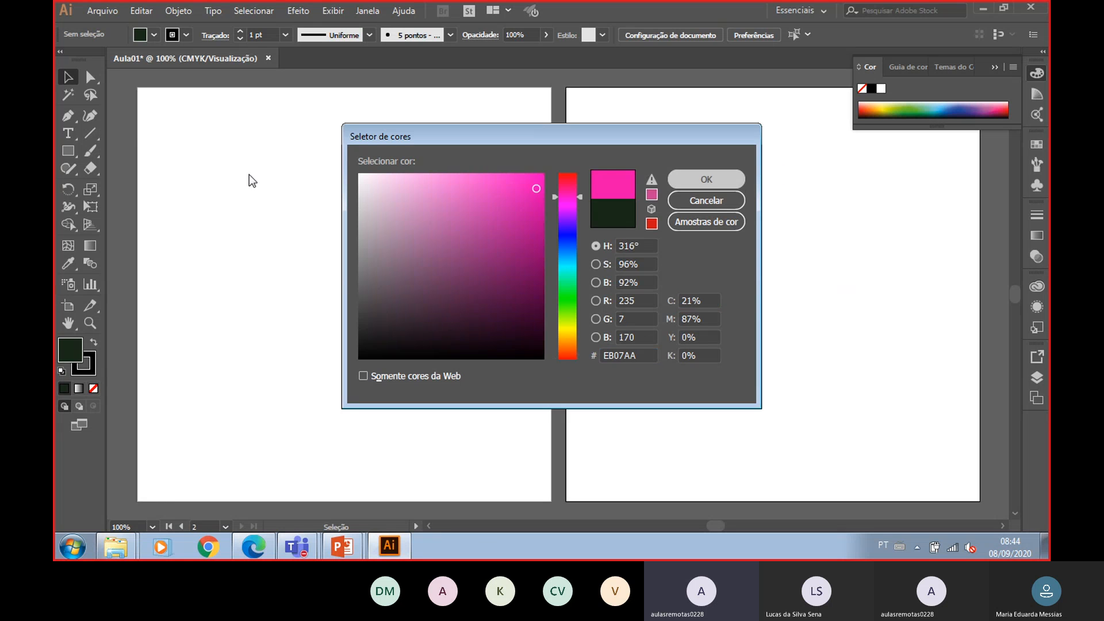
# - Draw a pink-filled rectangle on the first artboard with the Rectangle tool
pyautogui.click(69, 152)
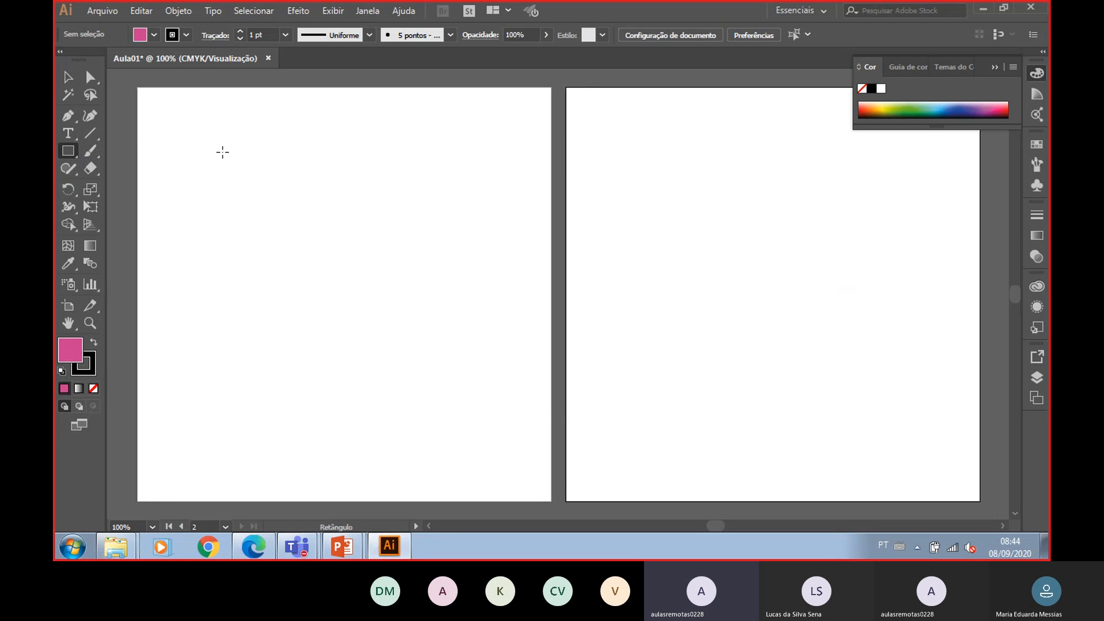
pyautogui.moveTo(223, 152); pyautogui.dragTo(463, 318)
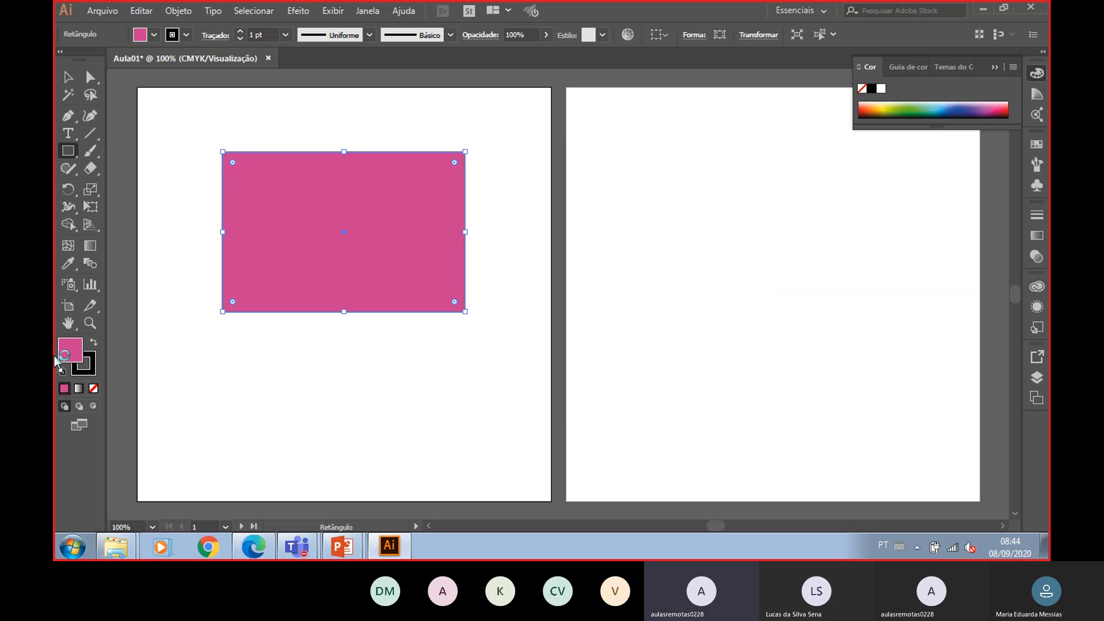
# - Open the fill's Color Picker, pick a muted pink B26BA1 in the color field, and apply it to the rectangle
pyautogui.doubleClick(80, 356)
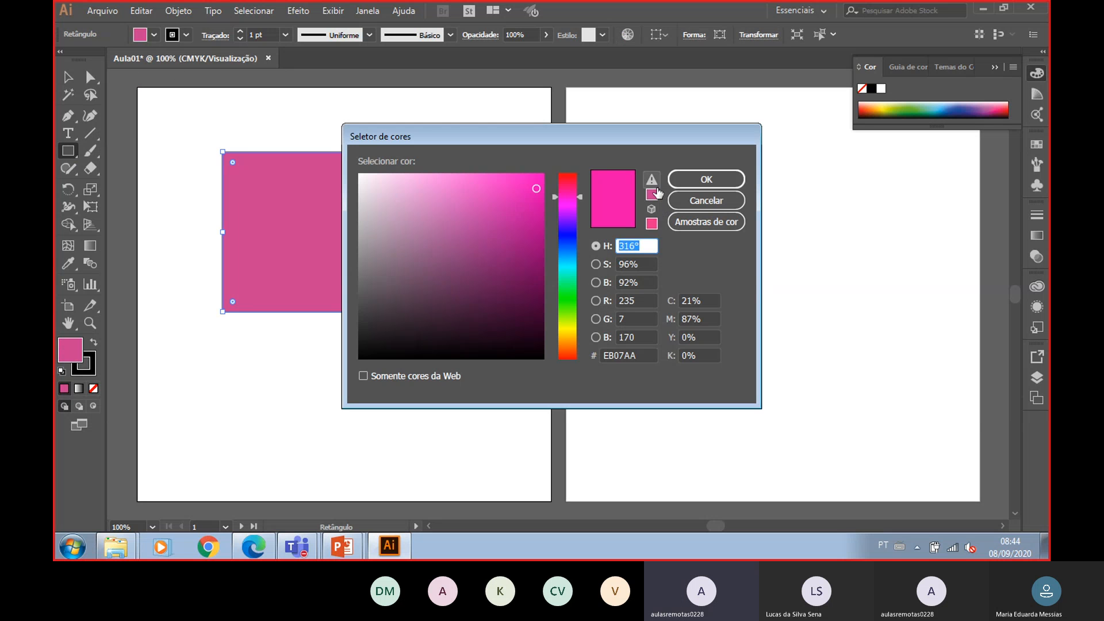
pyautogui.click(492, 233)
pyautogui.click(431, 229)
pyautogui.click(702, 178)
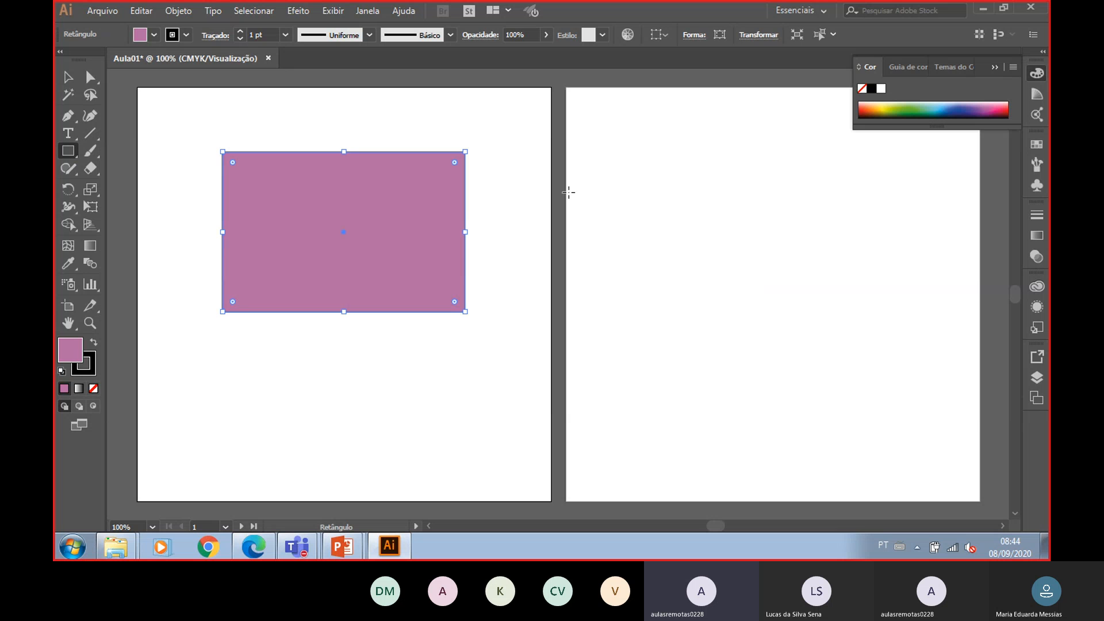
# - Reopen the fill's Color Picker, move it aside, and switch to Adobe Color in the browser
pyautogui.doubleClick(81, 359)
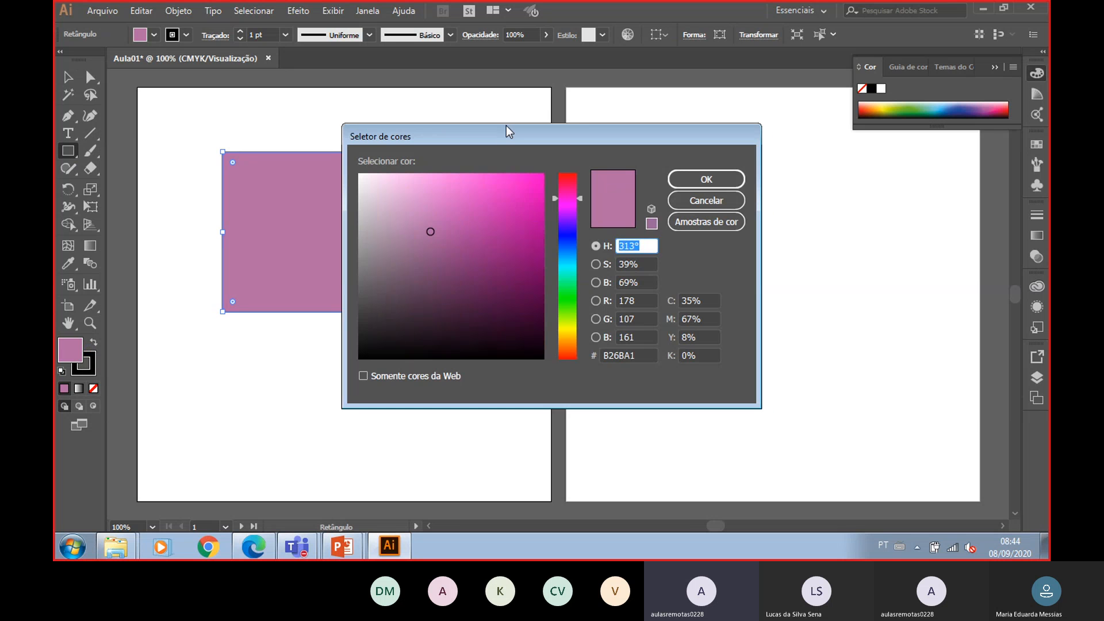
pyautogui.moveTo(506, 125); pyautogui.dragTo(698, 152)
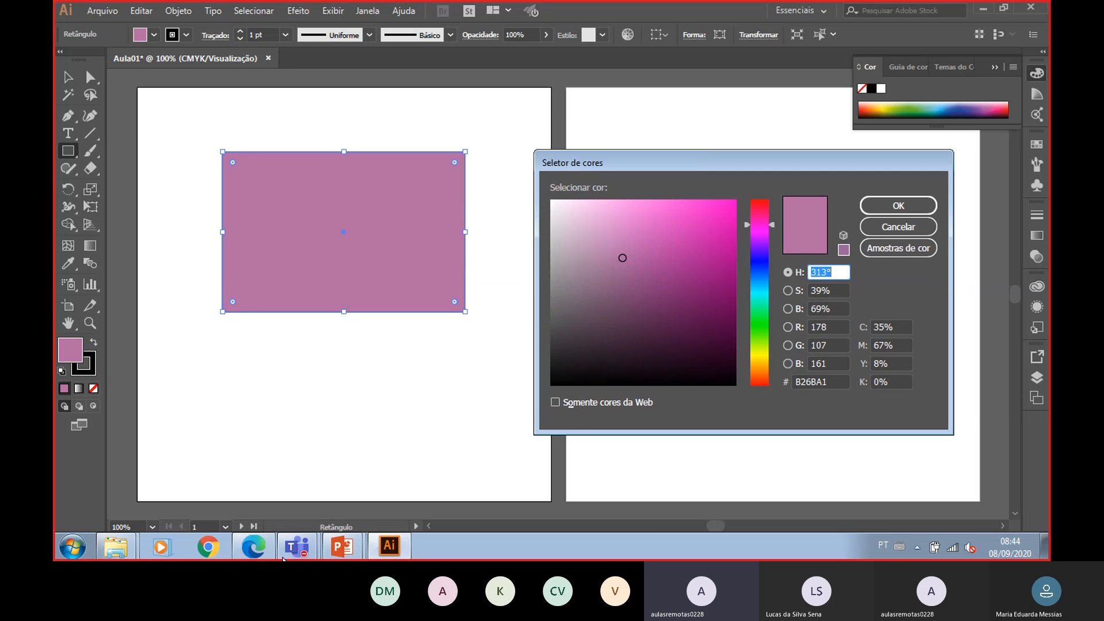
pyautogui.click(264, 556)
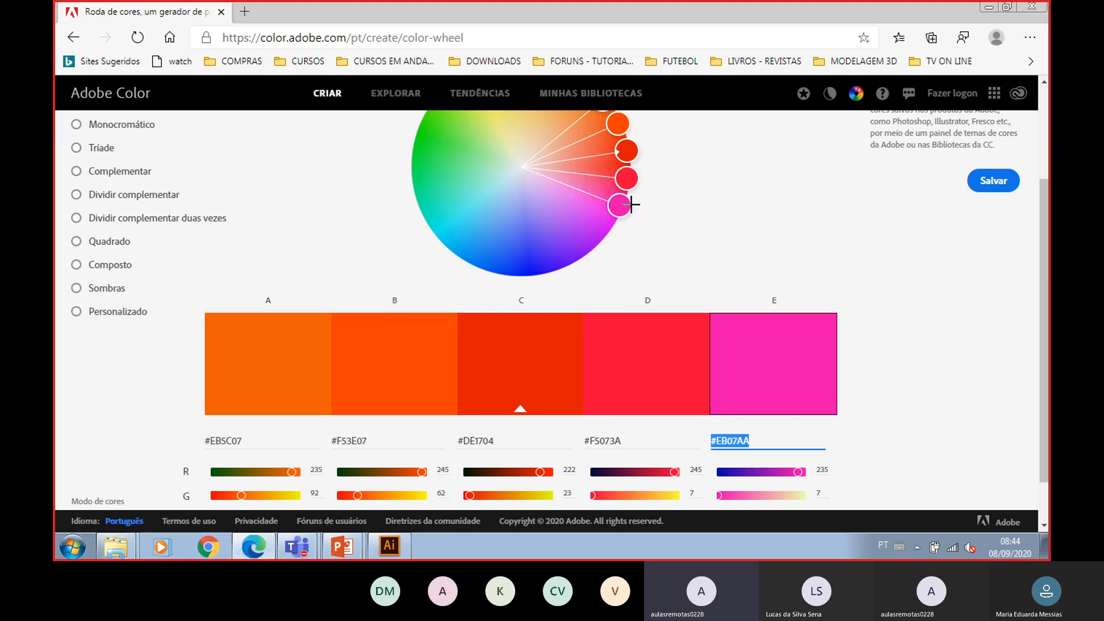
# - Drag a handle on the Adobe Color wheel to generate a new harmony of five swatches
pyautogui.scroll(3, 609, 201)
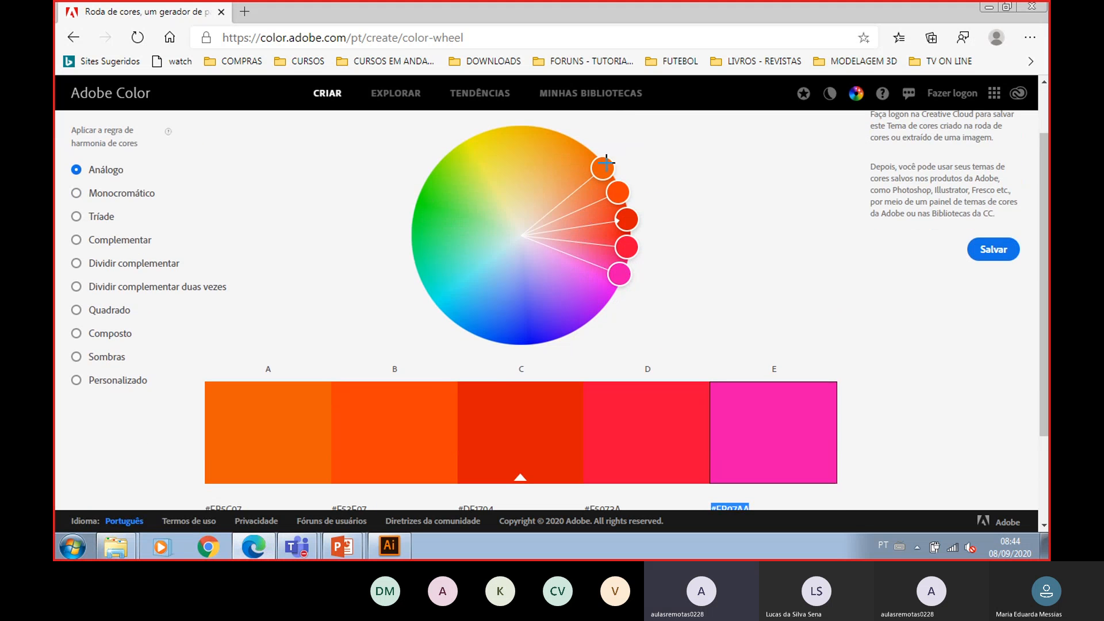
pyautogui.moveTo(602, 168); pyautogui.dragTo(417, 210)
pyautogui.scroll(-2, 136, 395)
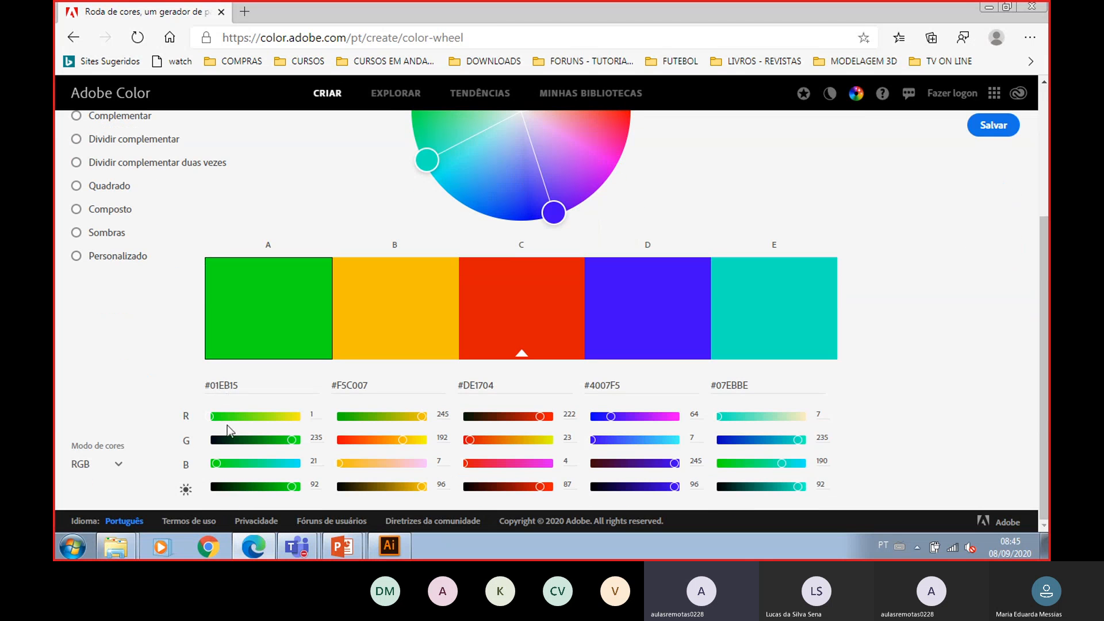
# - Switch Adobe Color's color mode to CMYK and then back to RGB to compare the swatch values
pyautogui.click(223, 381)
pyautogui.click(262, 380)
pyautogui.click(116, 469)
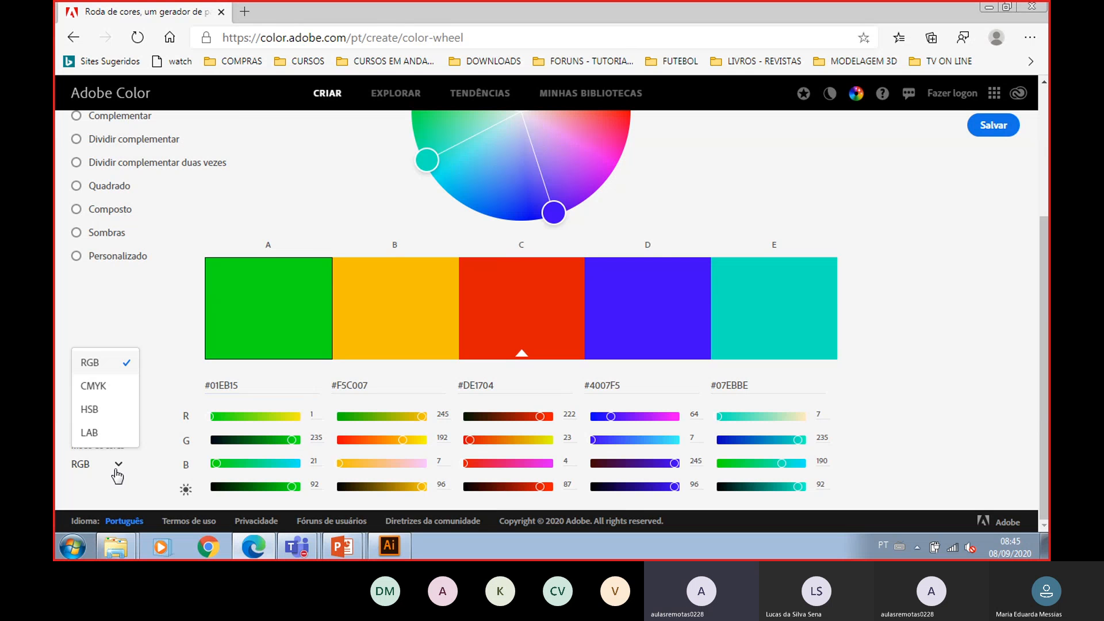
pyautogui.click(94, 386)
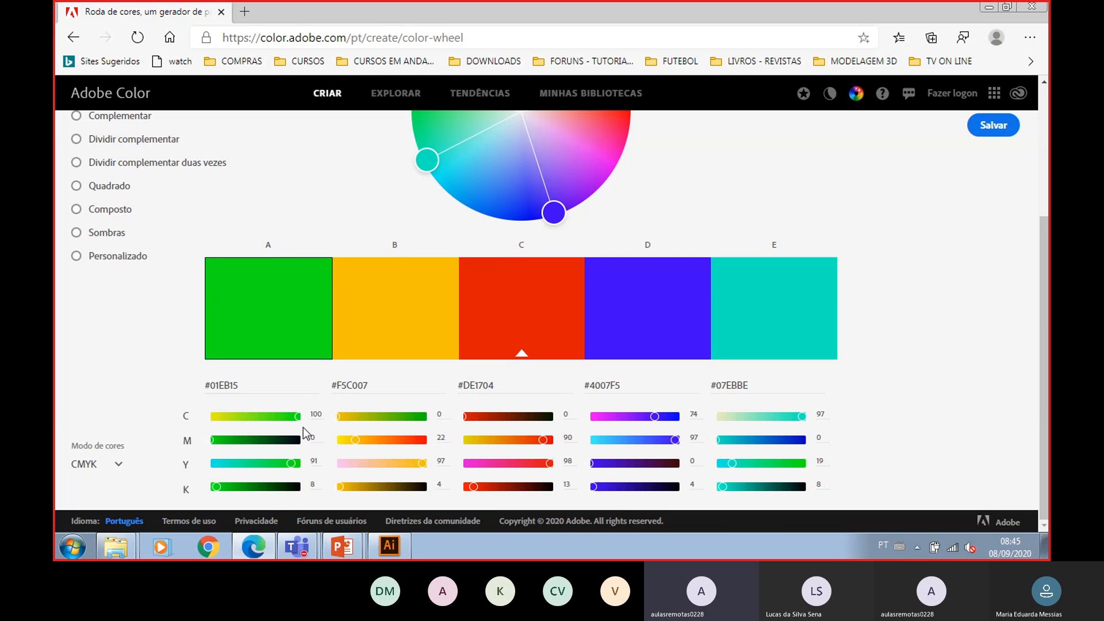
pyautogui.click(118, 467)
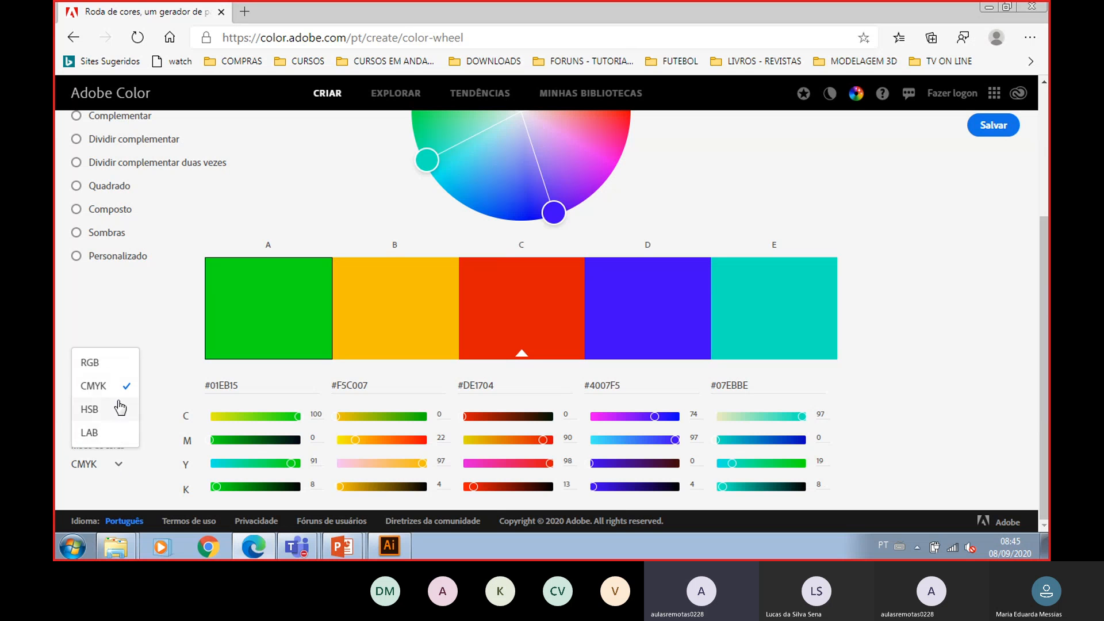
pyautogui.click(119, 369)
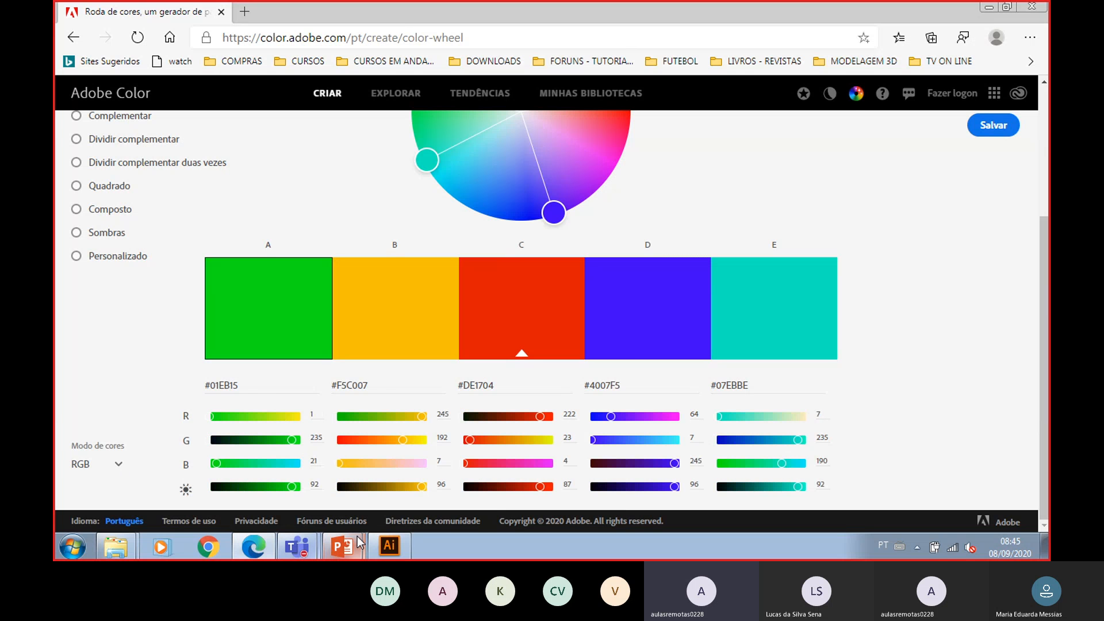
# - Return to Illustrator and examine the RGB and CMYK values in the open Color Picker
pyautogui.click(390, 546)
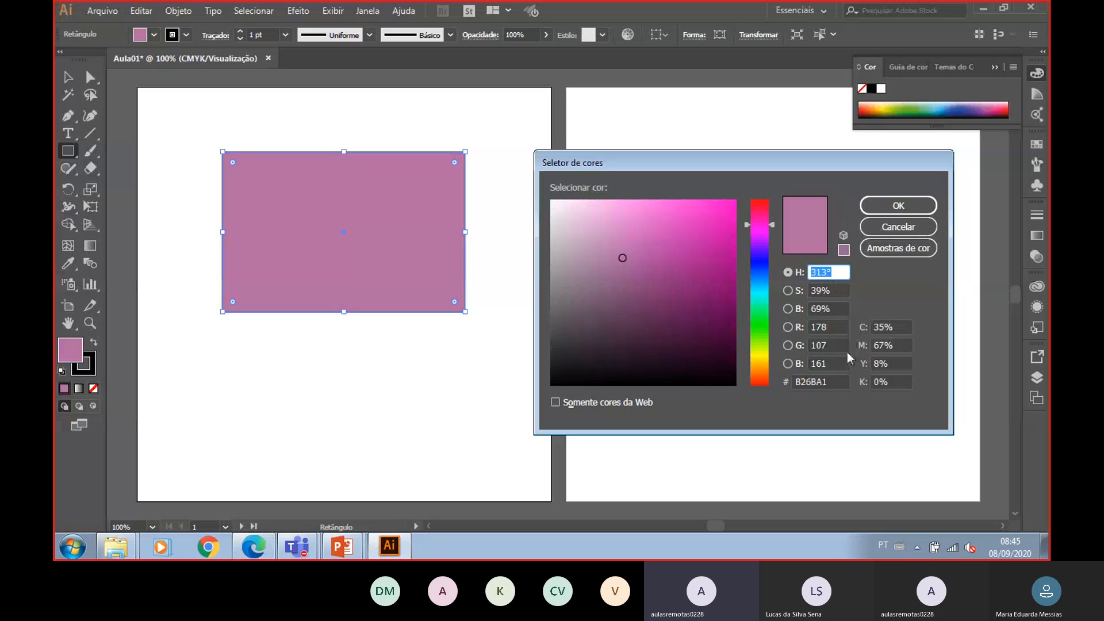
pyautogui.click(829, 326)
pyautogui.click(826, 363)
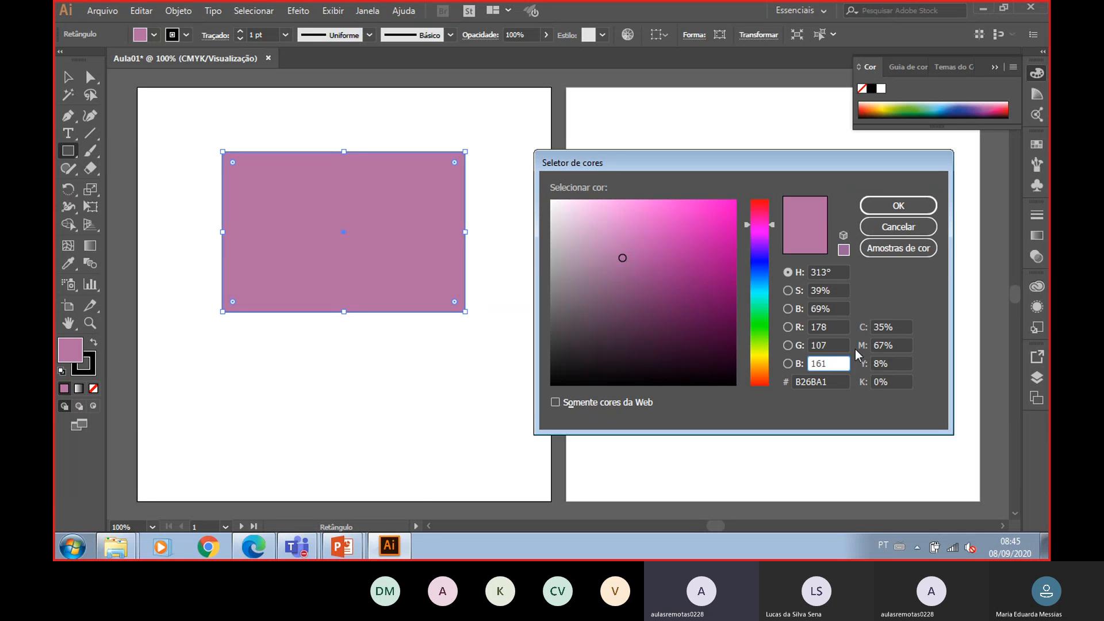
# - Switch to the PowerPoint slideshow and advance two slides to the Ex 02 exercise questions
pyautogui.click(342, 546)
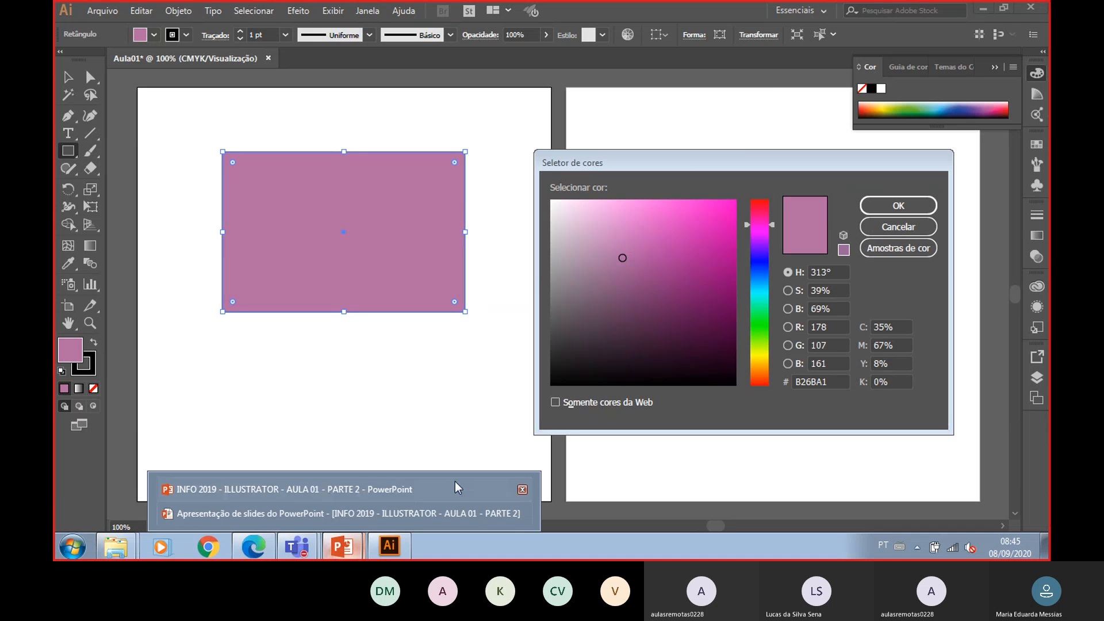
pyautogui.click(452, 514)
pyautogui.press('Right')
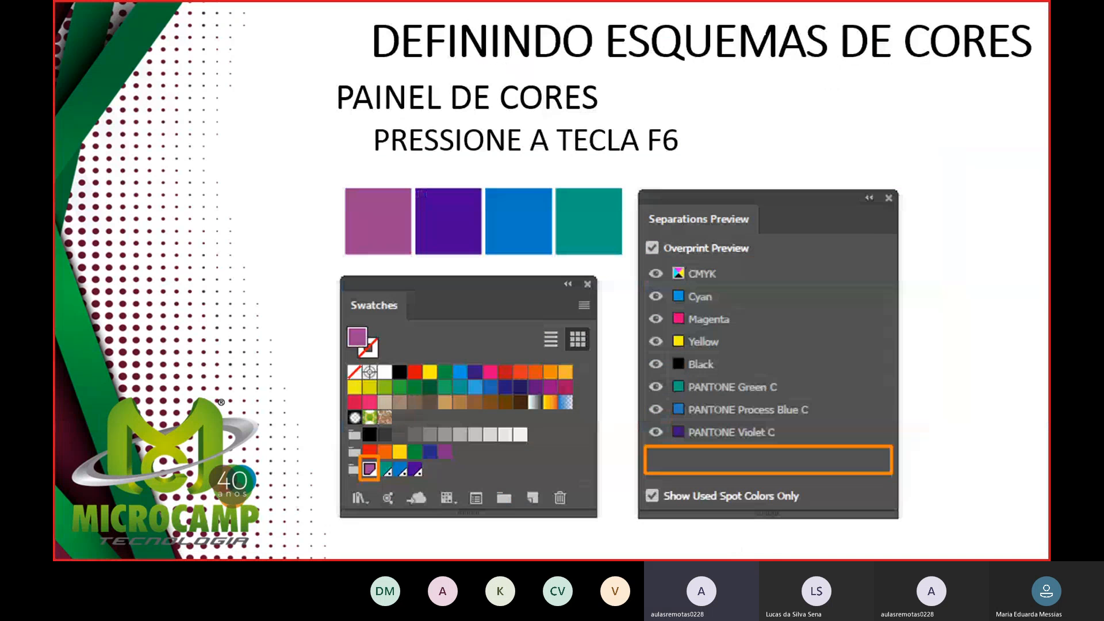
pyautogui.press('Right')
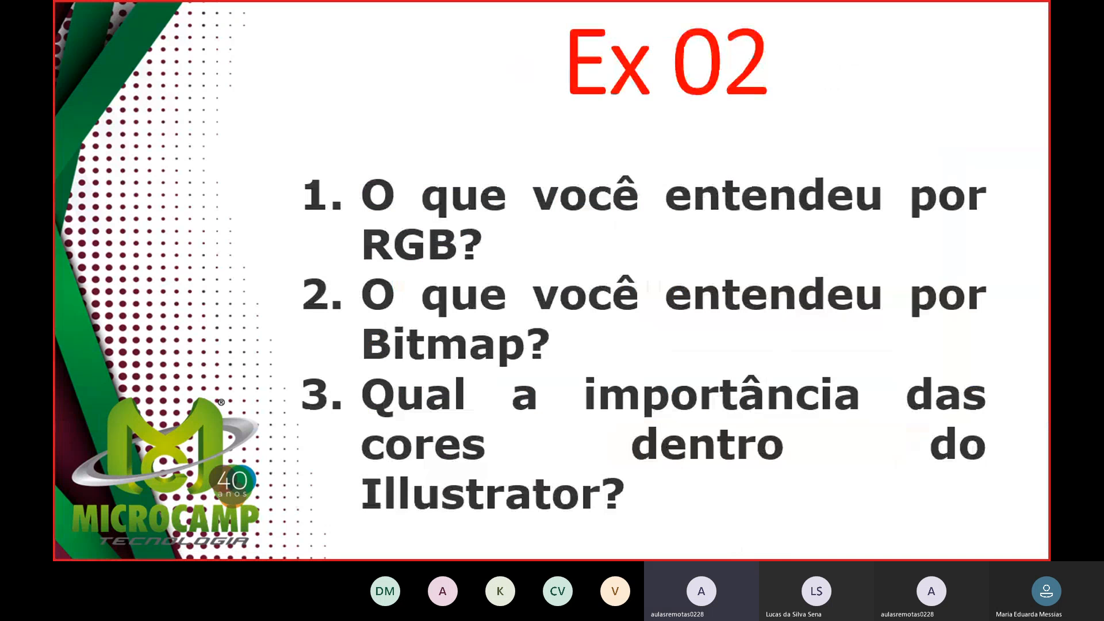
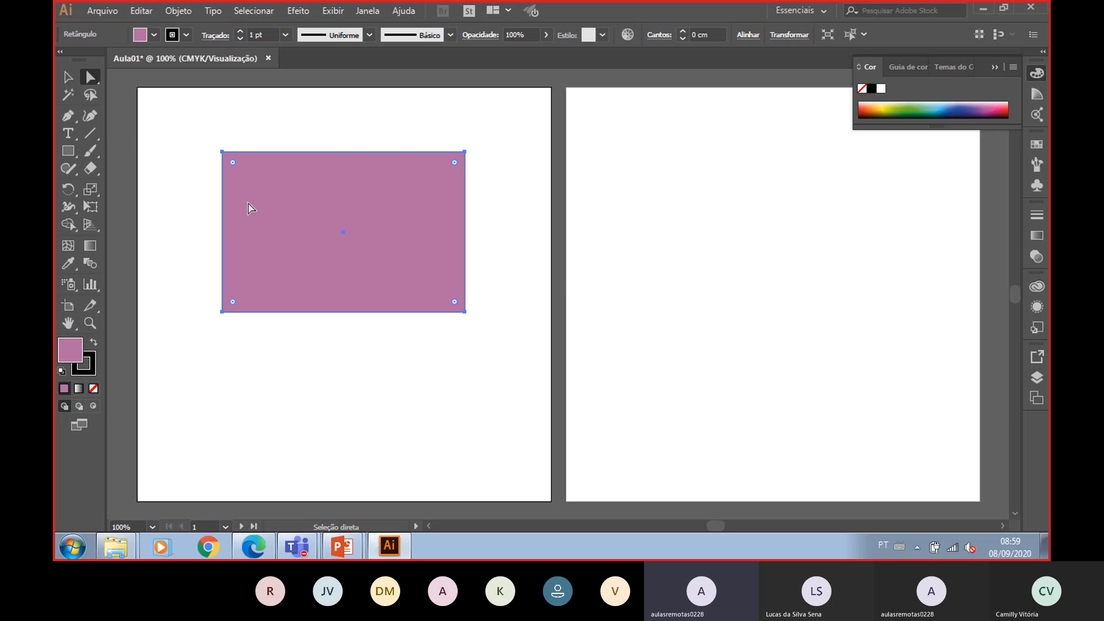
# - Move the rectangle slightly left, then drag its top-right corner anchor to the centre to turn it into a triangle
pyautogui.click(68, 76)
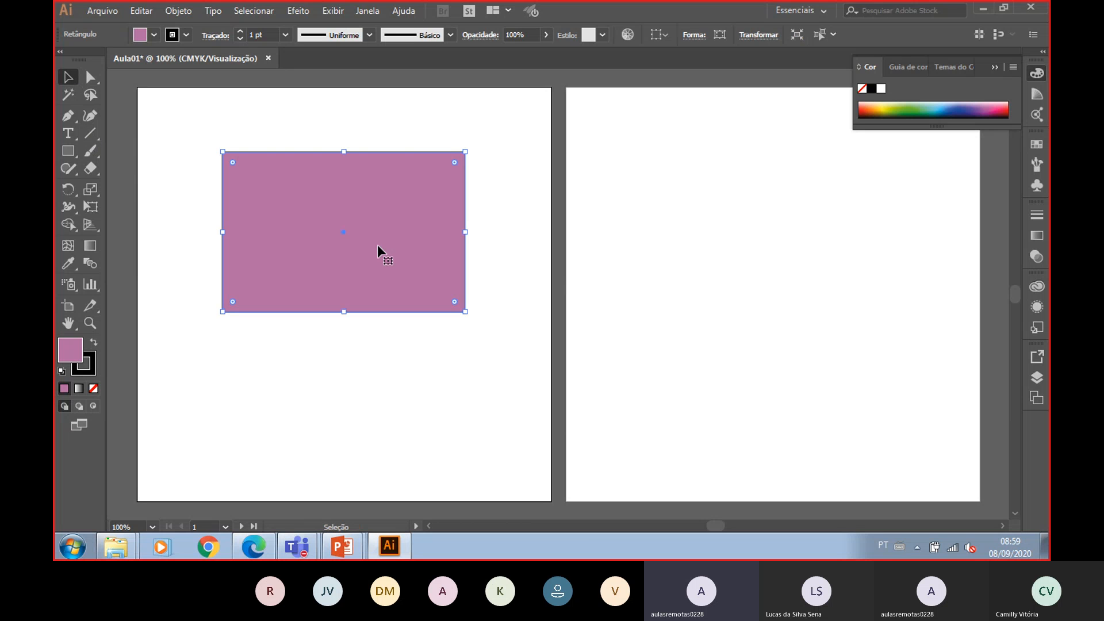
pyautogui.moveTo(378, 243)
pyautogui.mouseDown()
pyautogui.moveTo(368, 217)
pyautogui.moveTo(399, 254)
pyautogui.moveTo(374, 243)
pyautogui.moveTo(398, 213)
pyautogui.moveTo(363, 220)
pyautogui.mouseUp()
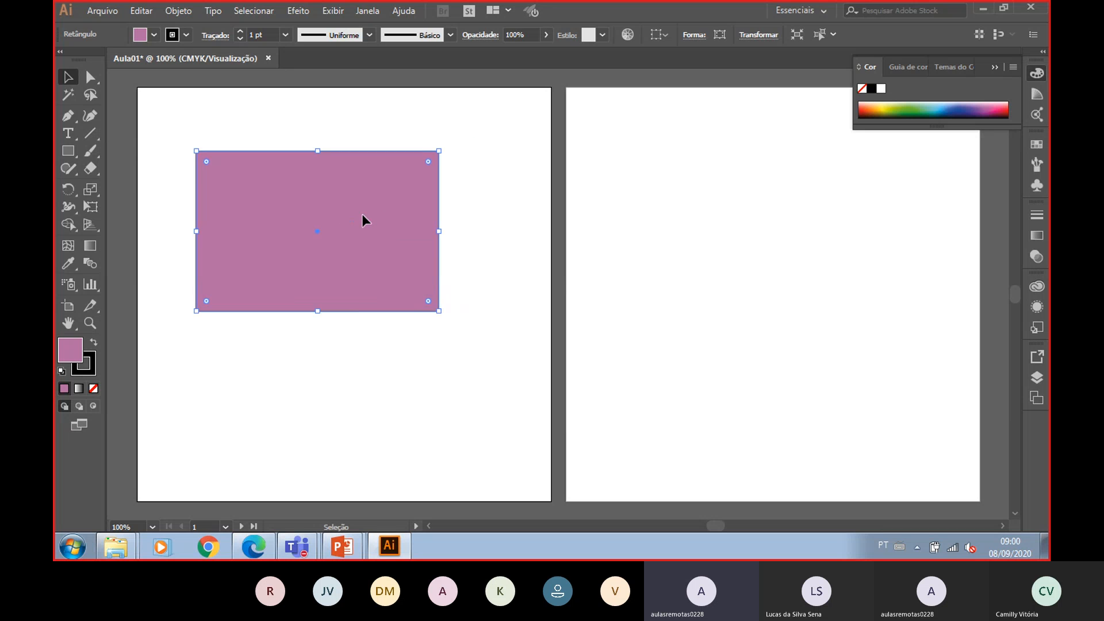
pyautogui.click(90, 94)
pyautogui.click(90, 79)
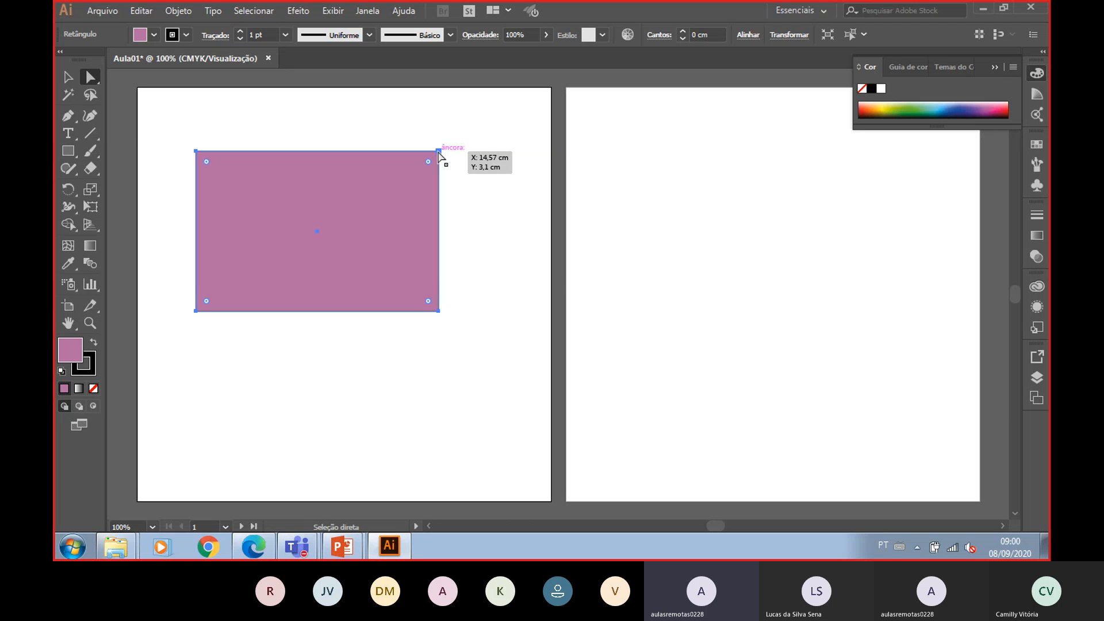
pyautogui.moveTo(440, 154); pyautogui.dragTo(318, 233)
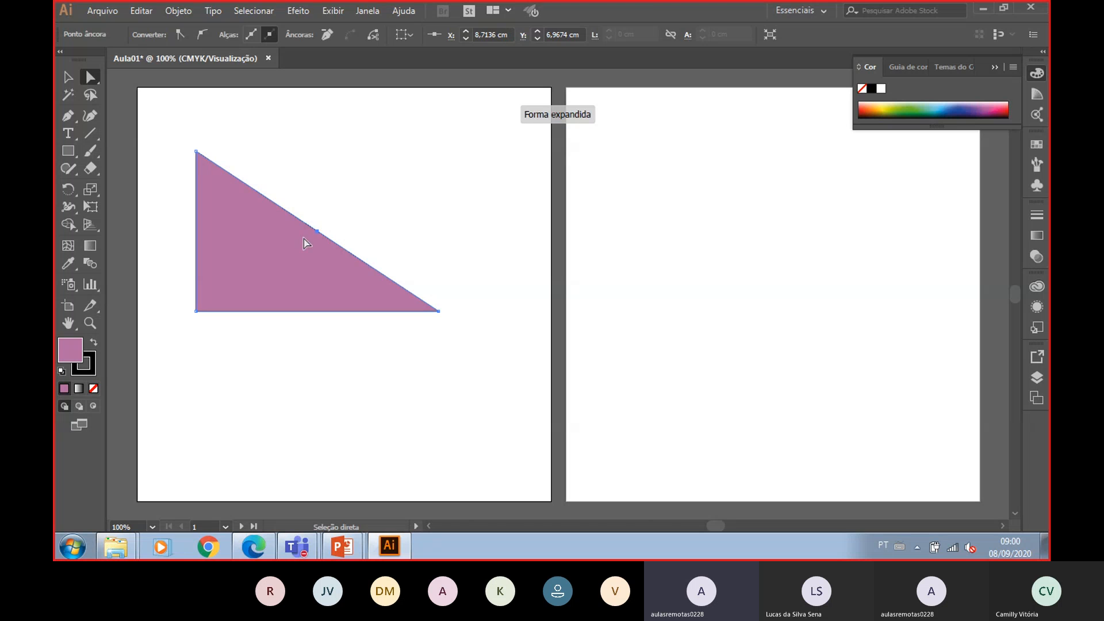
# - Round the triangle's top-left corner with its live corner widget to about 3.78 cm
pyautogui.click(196, 153)
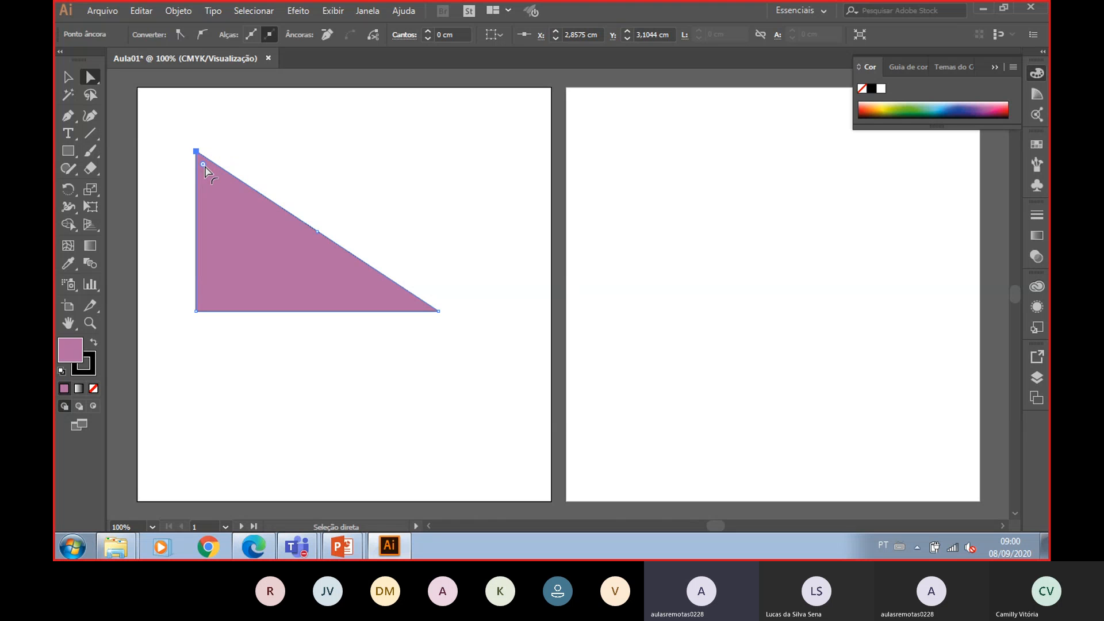
pyautogui.moveTo(203, 165); pyautogui.dragTo(281, 343)
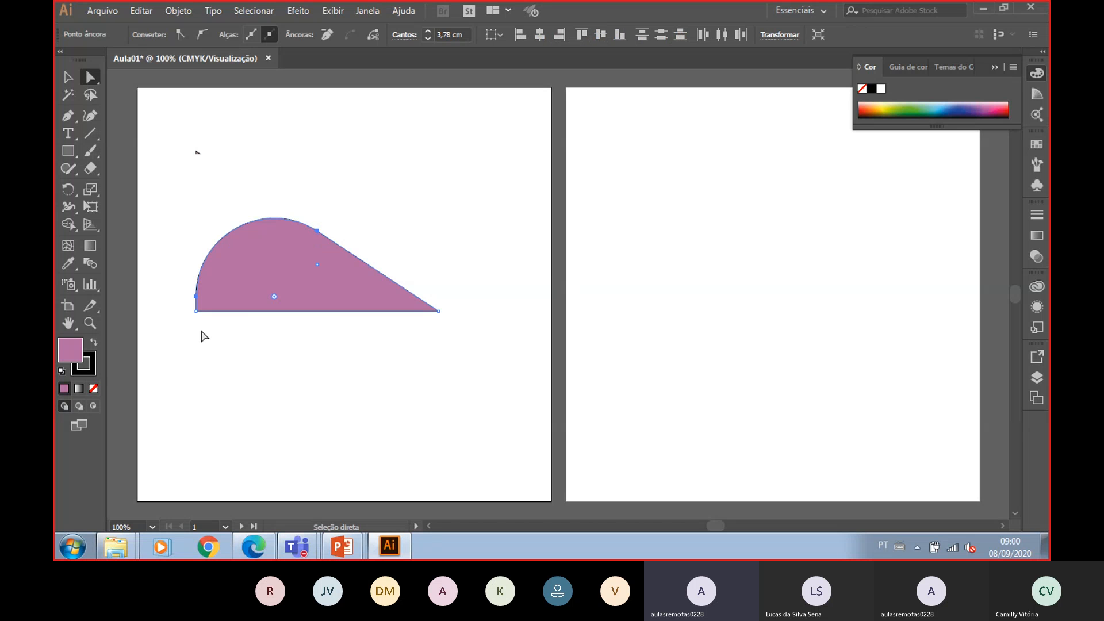
# - Drag the slanted edge's anchor points upward to reshape the top of the shape, then deselect
pyautogui.click(321, 233)
pyautogui.moveTo(323, 237); pyautogui.dragTo(295, 198)
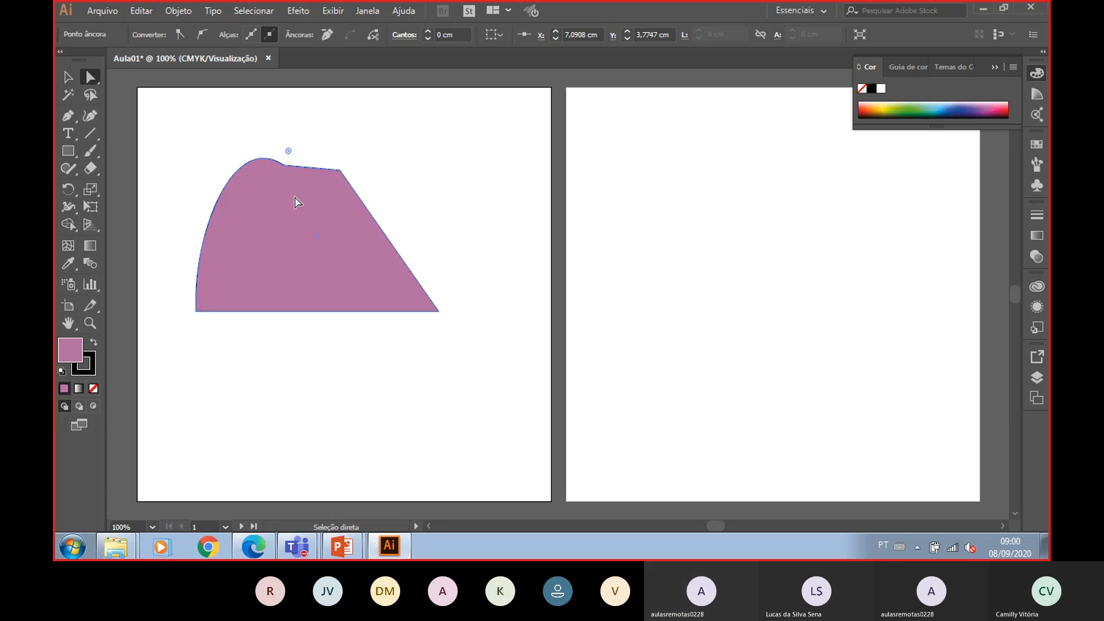
pyautogui.click(340, 171)
pyautogui.moveTo(334, 179); pyautogui.dragTo(287, 225)
pyautogui.click(453, 129)
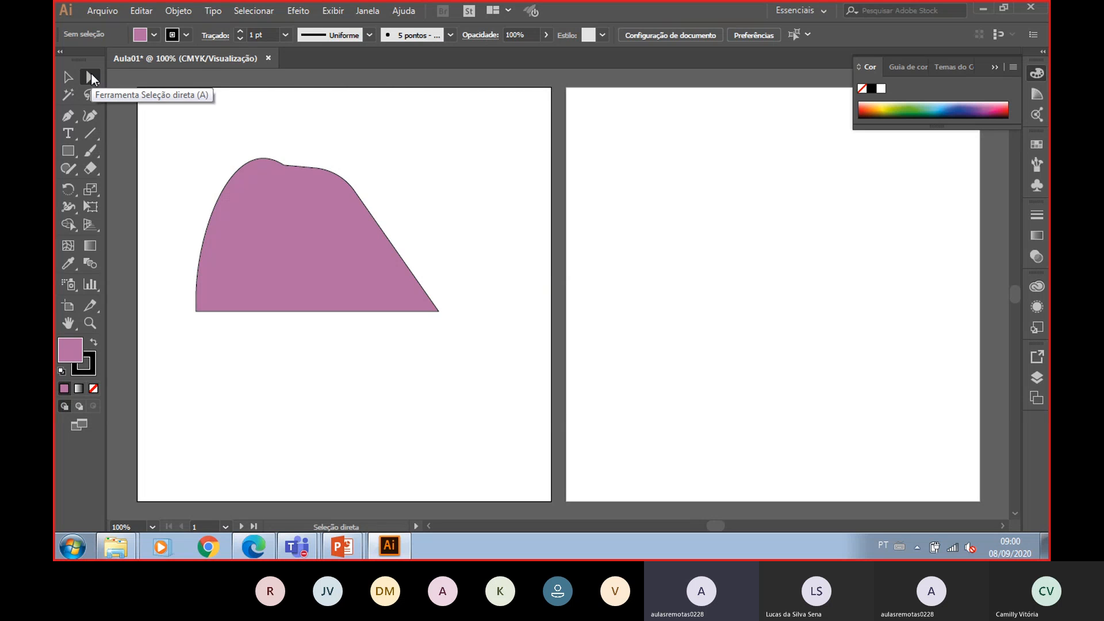
# - Select the whole shape and move it to the right on the artboard
pyautogui.click(74, 81)
pyautogui.click(279, 195)
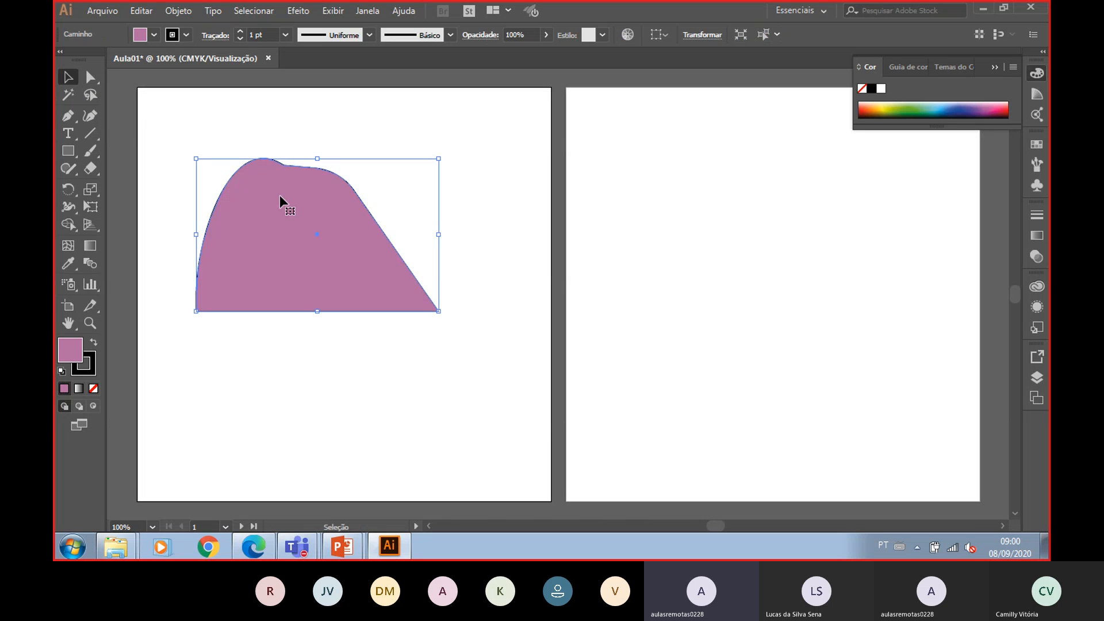
pyautogui.moveTo(279, 195); pyautogui.dragTo(349, 192)
pyautogui.click(96, 81)
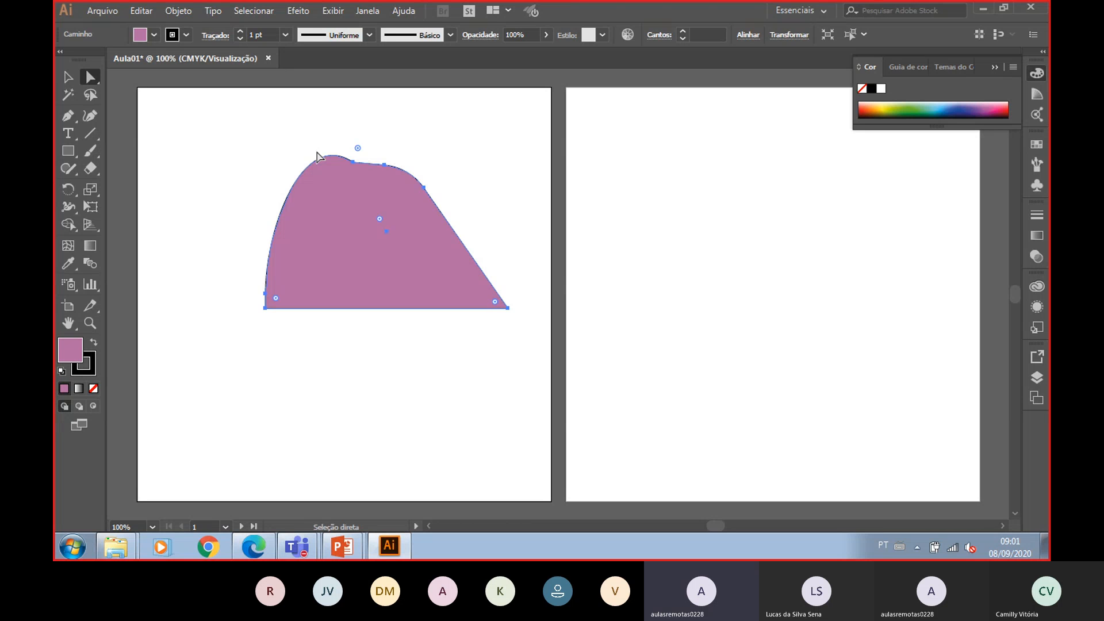
# - Add an anchor point on the shape's curved left edge with the Add Anchor Point tool
pyautogui.click(72, 119)
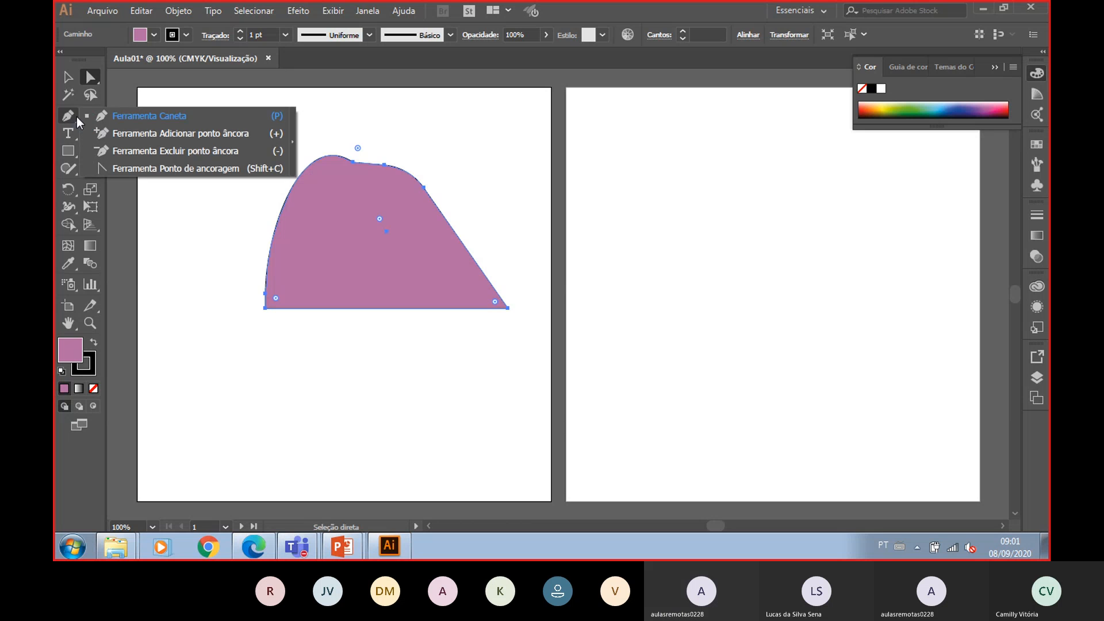
pyautogui.click(161, 134)
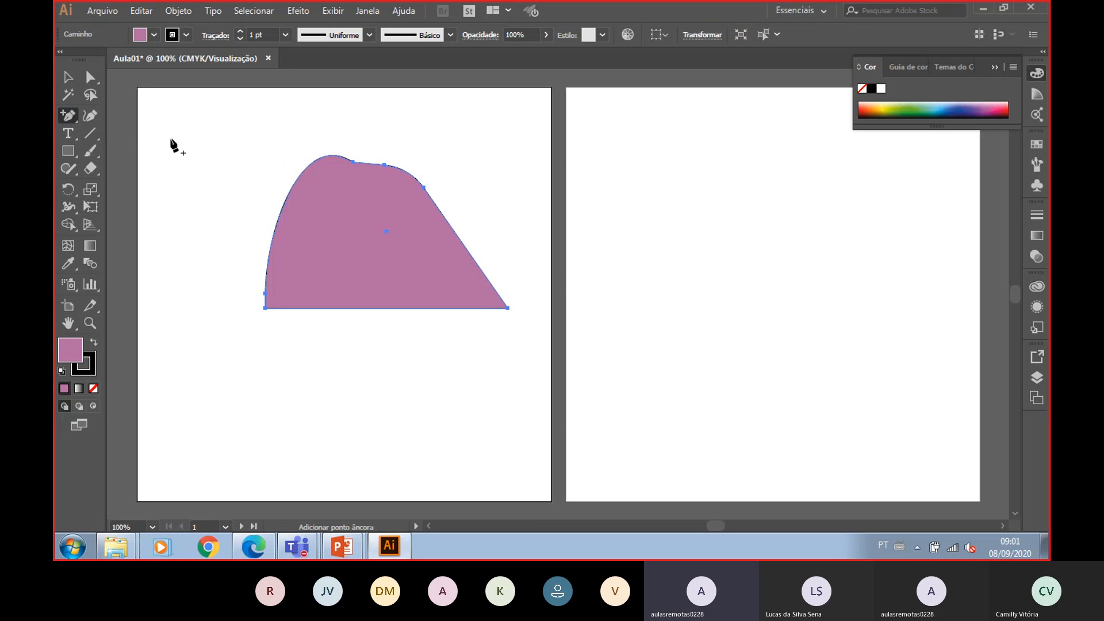
pyautogui.click(286, 198)
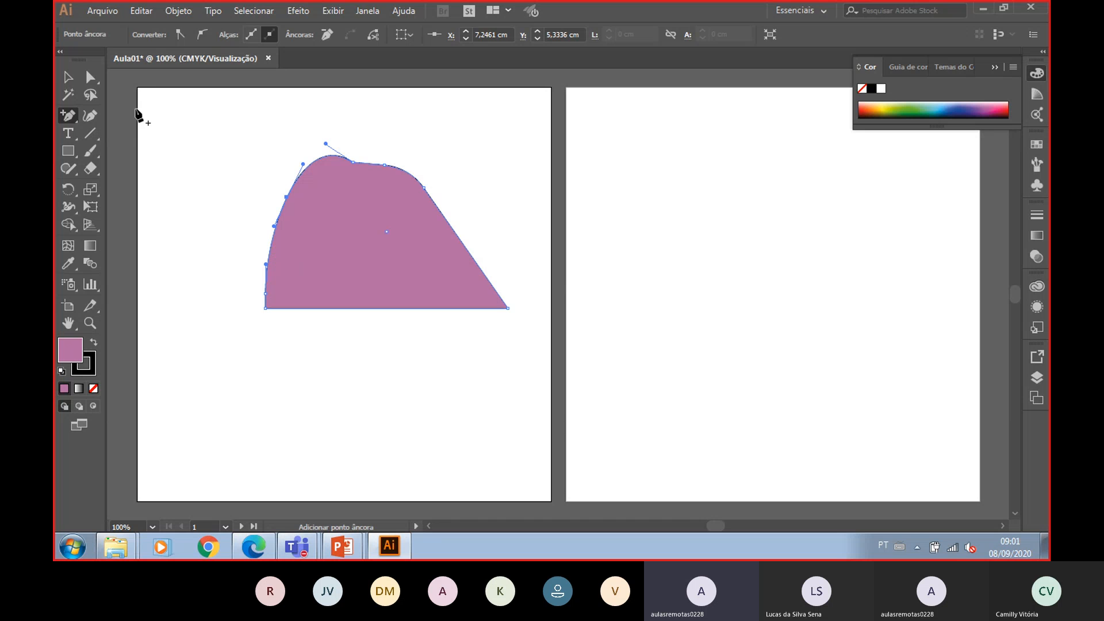
# - Remove several anchor points along the shape's left and top edges with the Delete Anchor Point tool
pyautogui.moveTo(71, 115); pyautogui.dragTo(138, 151)
pyautogui.click(287, 197)
pyautogui.click(352, 164)
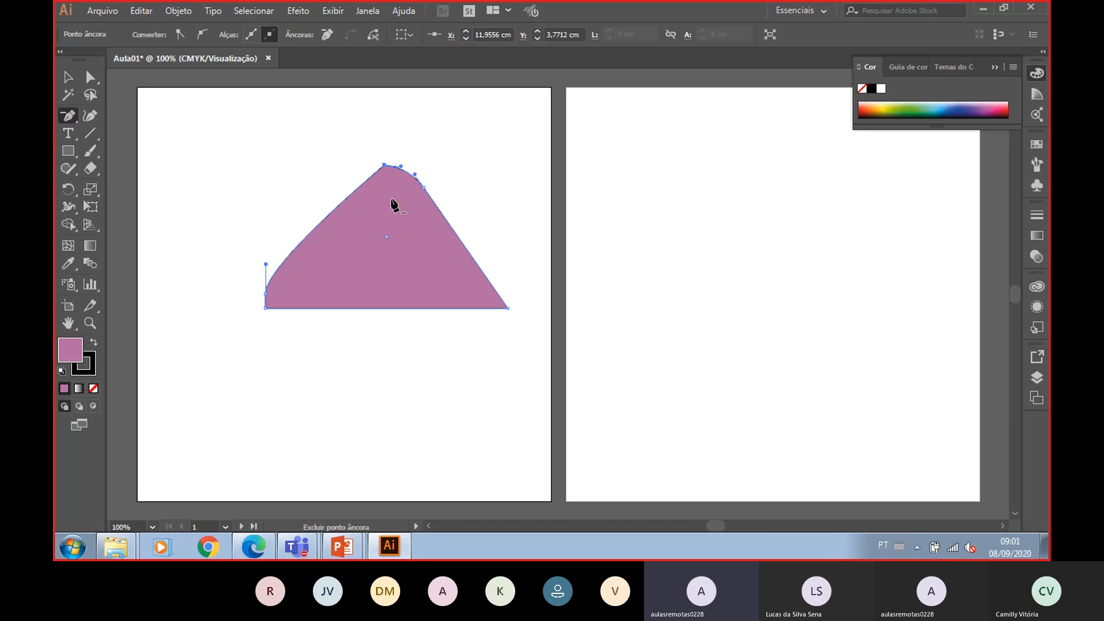
pyautogui.click(402, 168)
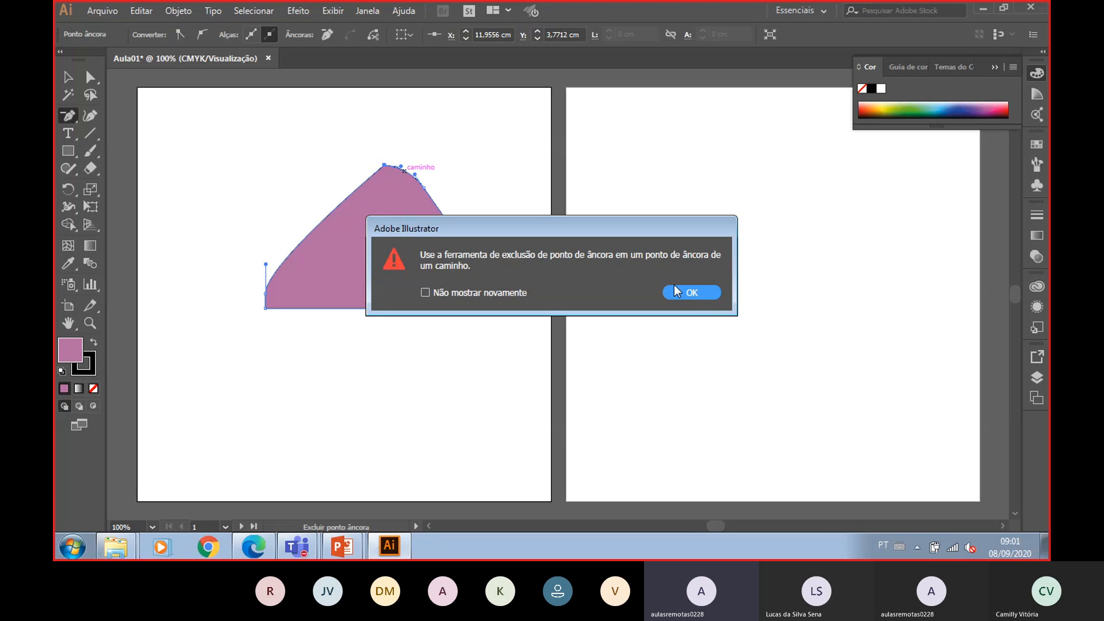
pyautogui.click(694, 293)
pyautogui.click(401, 169)
pyautogui.press('Return')
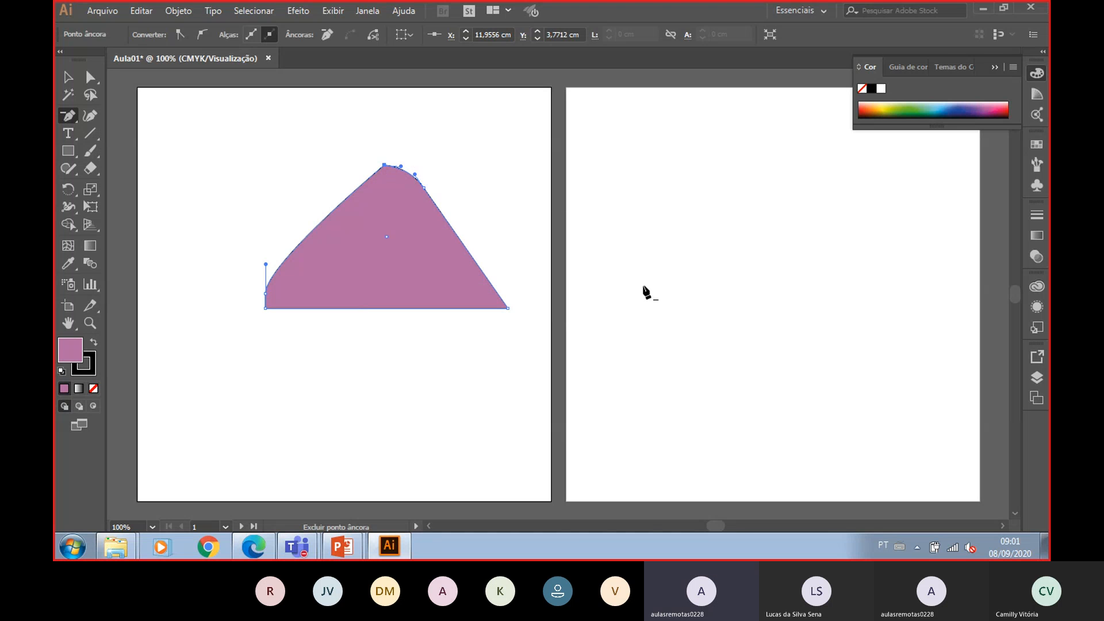
pyautogui.click(384, 165)
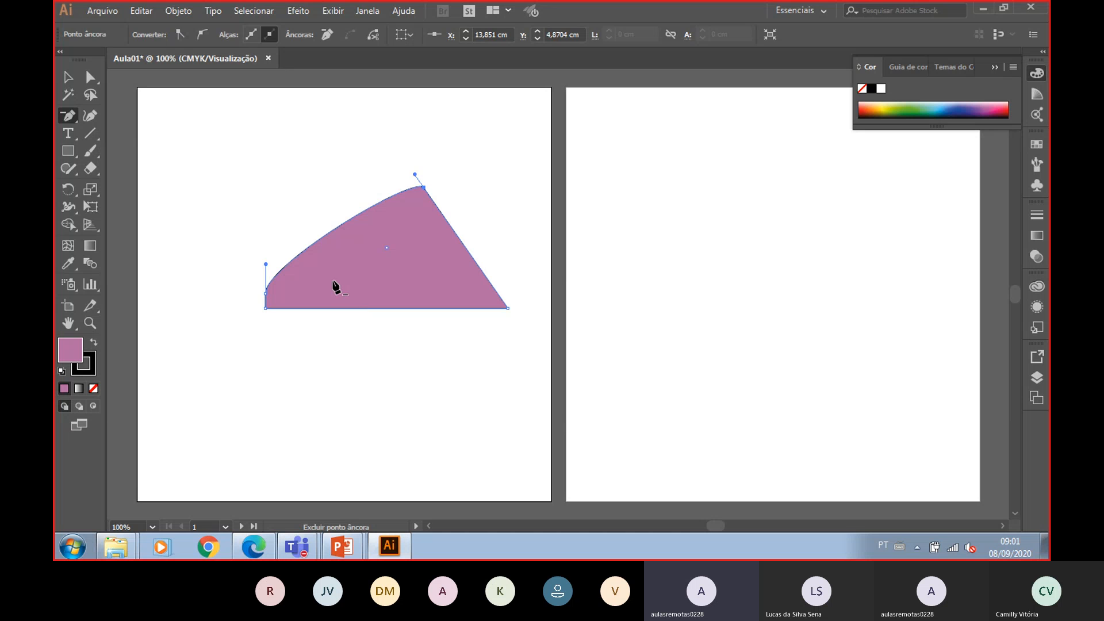
# - Undo the last anchor deletion, then select the whole shape and delete it
pyautogui.click(68, 76)
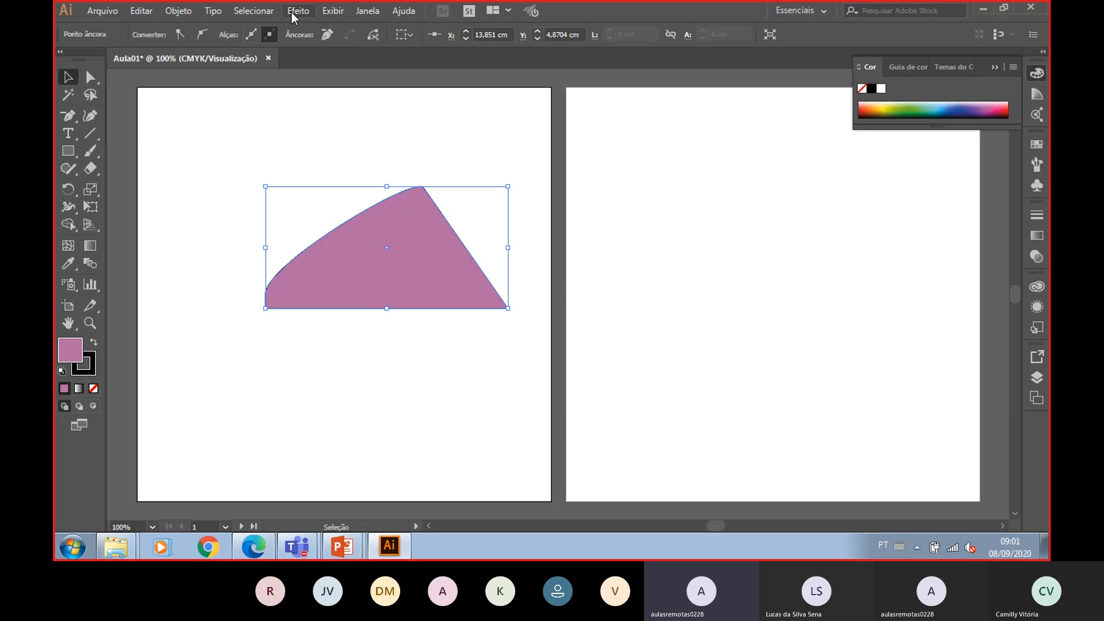
pyautogui.hotkey('ctrl', 'z')
pyautogui.moveTo(239, 222); pyautogui.dragTo(516, 419)
pyautogui.press('Delete')
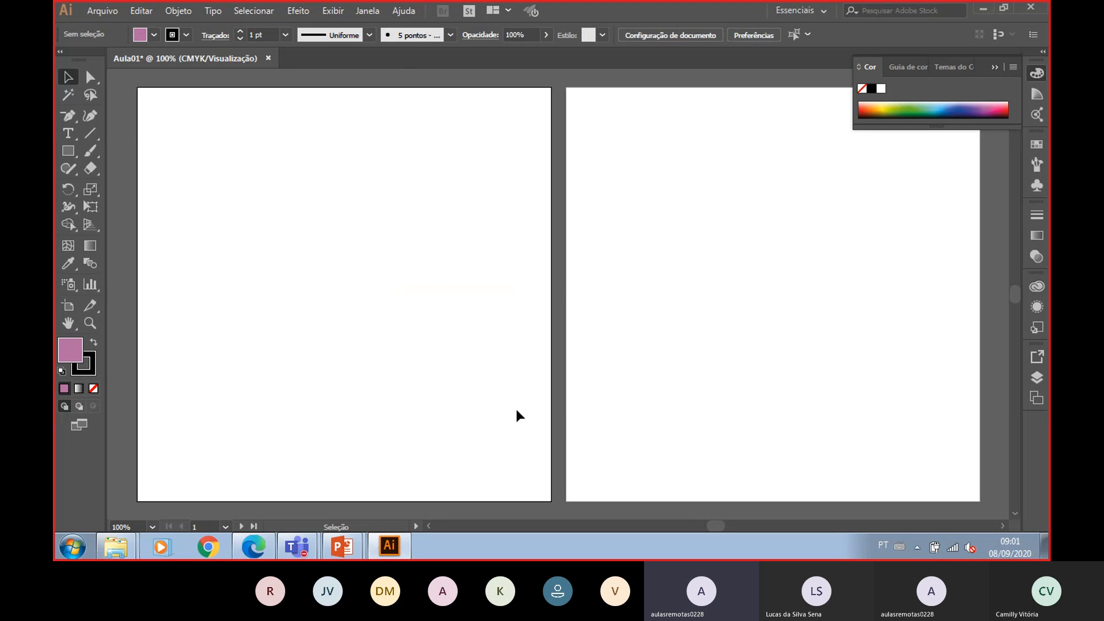
# - Draw a rectangle about 13.9 by 6.3 cm near the top of the left artboard with the Rectangle tool
pyautogui.click(75, 153)
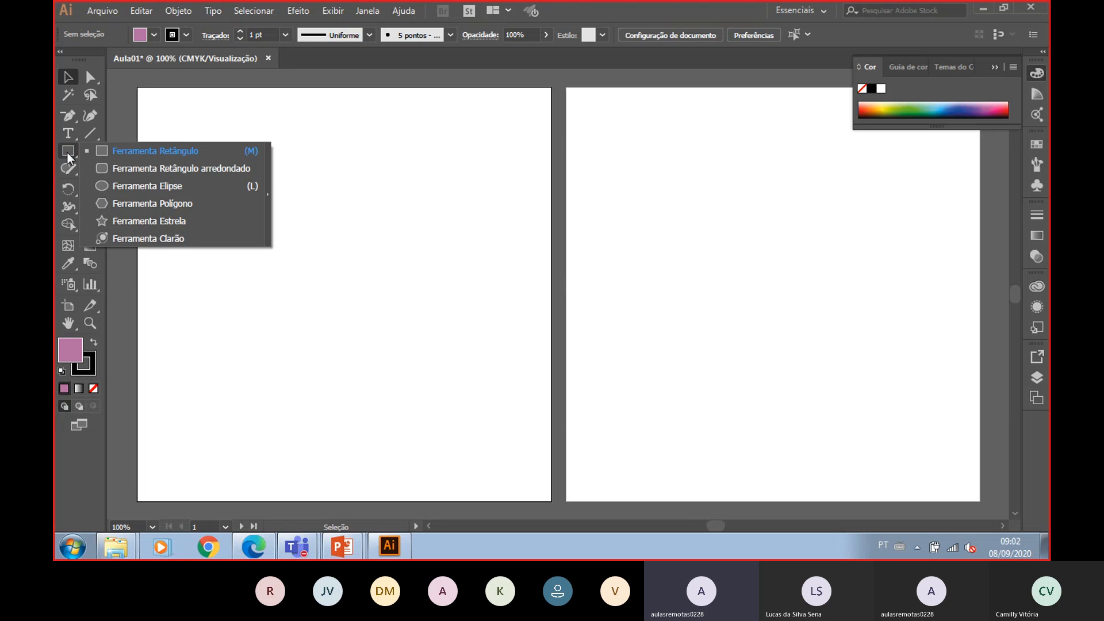
pyautogui.click(126, 151)
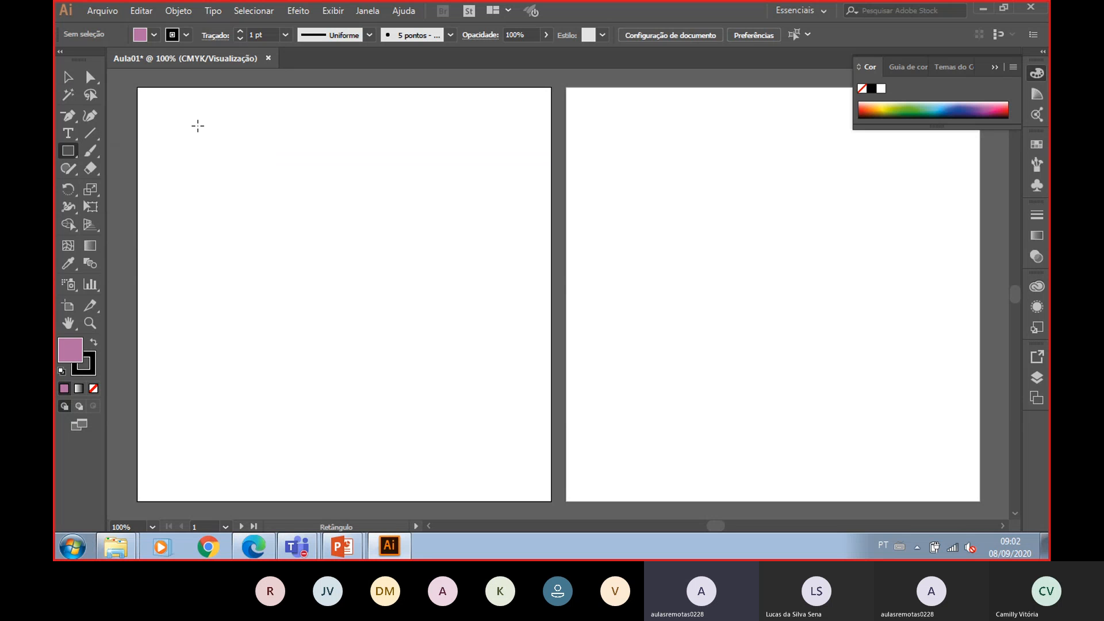
pyautogui.moveTo(198, 125); pyautogui.dragTo(485, 257)
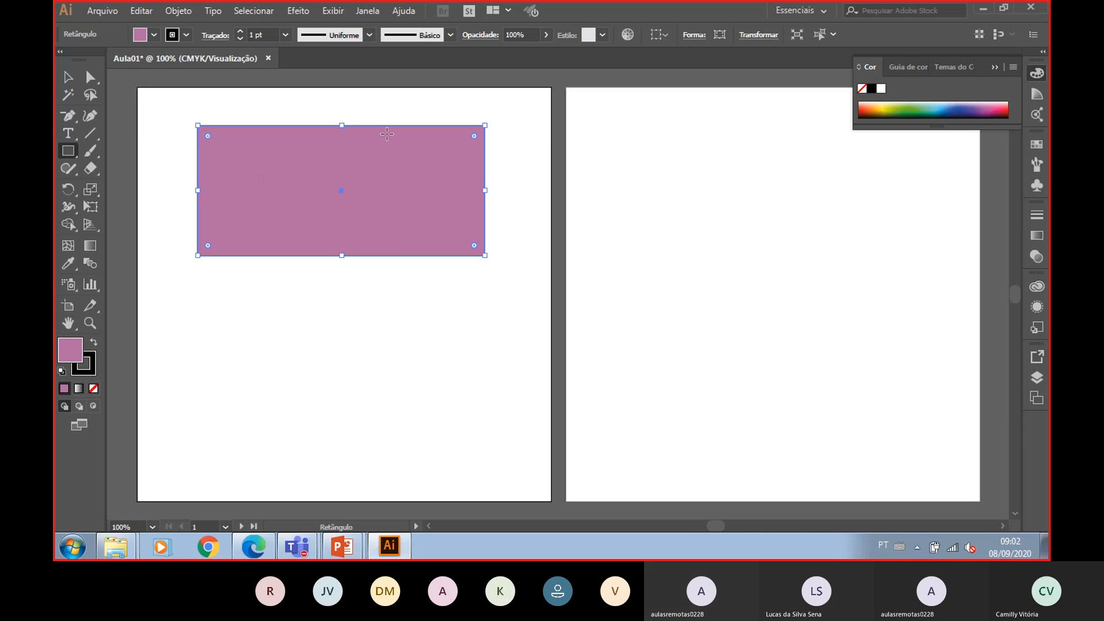
# - Set the rectangle's fill to red from the swatch list
pyautogui.click(153, 35)
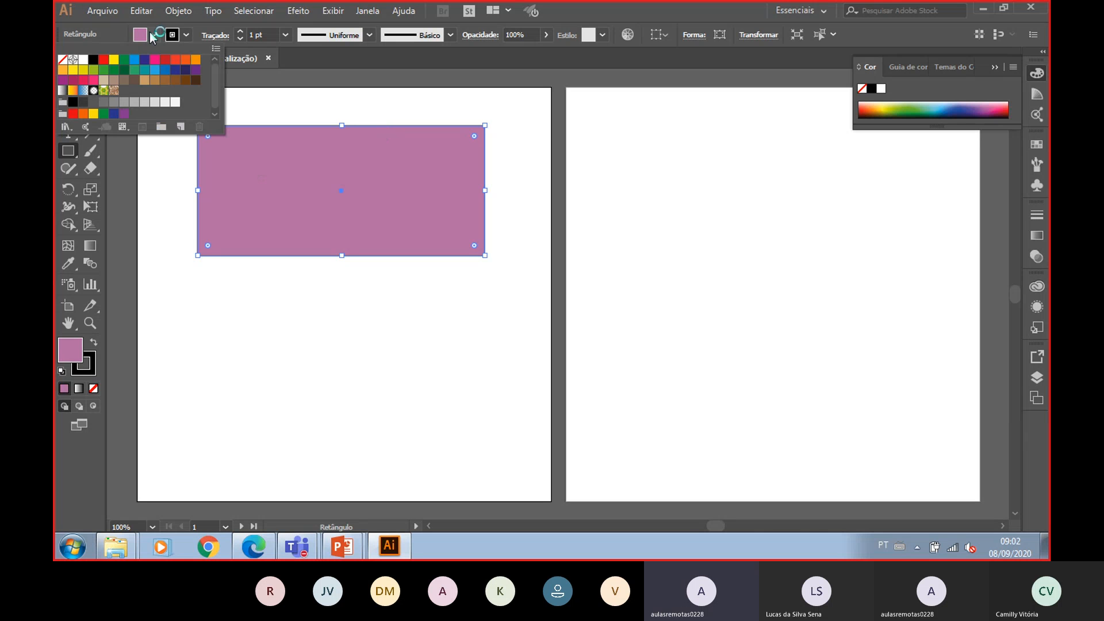
pyautogui.click(124, 59)
pyautogui.click(102, 59)
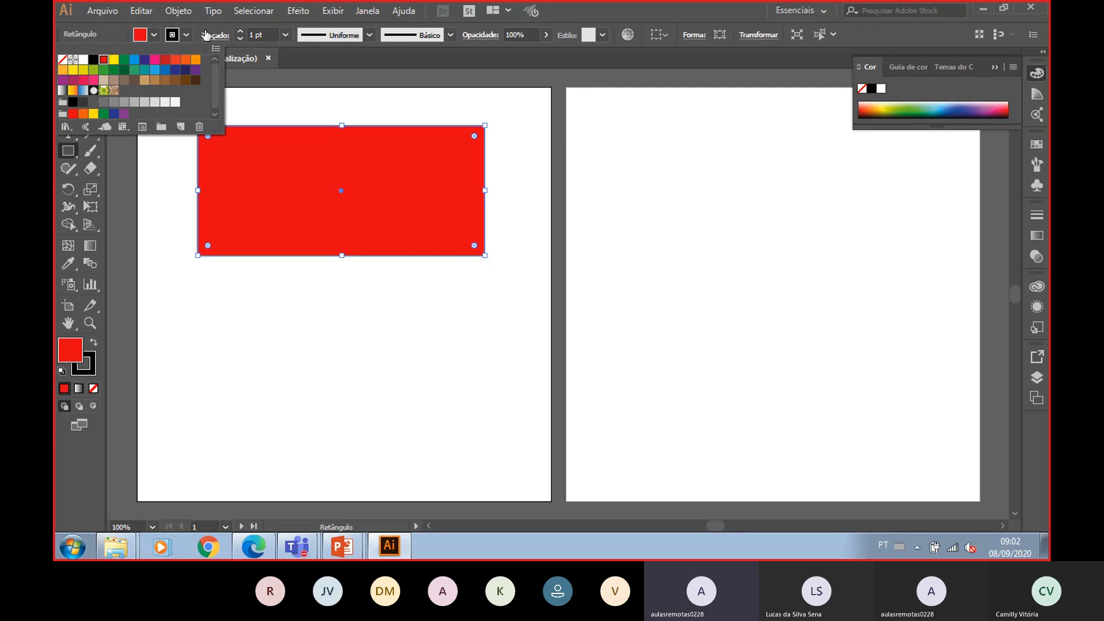
# - Set the rectangle's stroke colour to the Ciano CMYK swatch
pyautogui.click(185, 36)
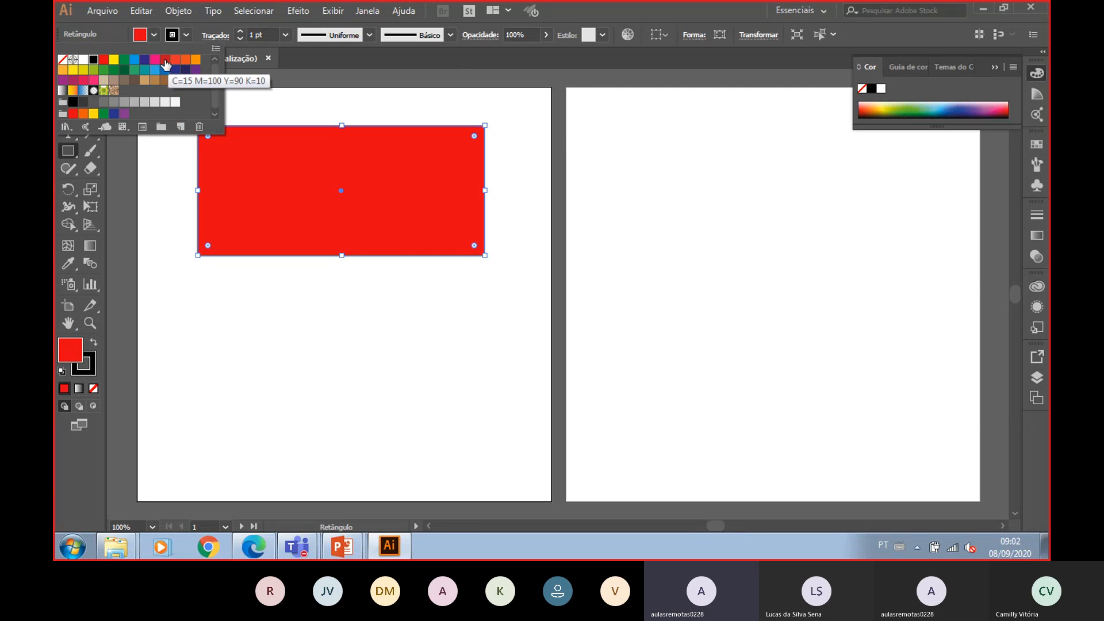
pyautogui.click(164, 61)
pyautogui.click(134, 60)
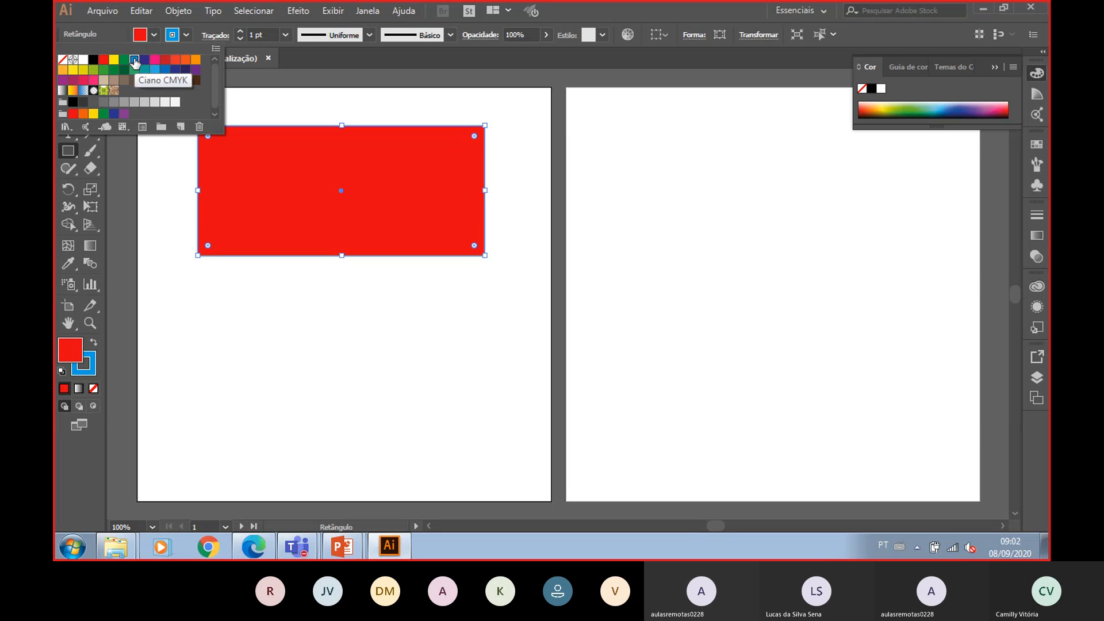
# - Set the rectangle's stroke weight to 12 pt
pyautogui.click(240, 32)
pyautogui.click(240, 31)
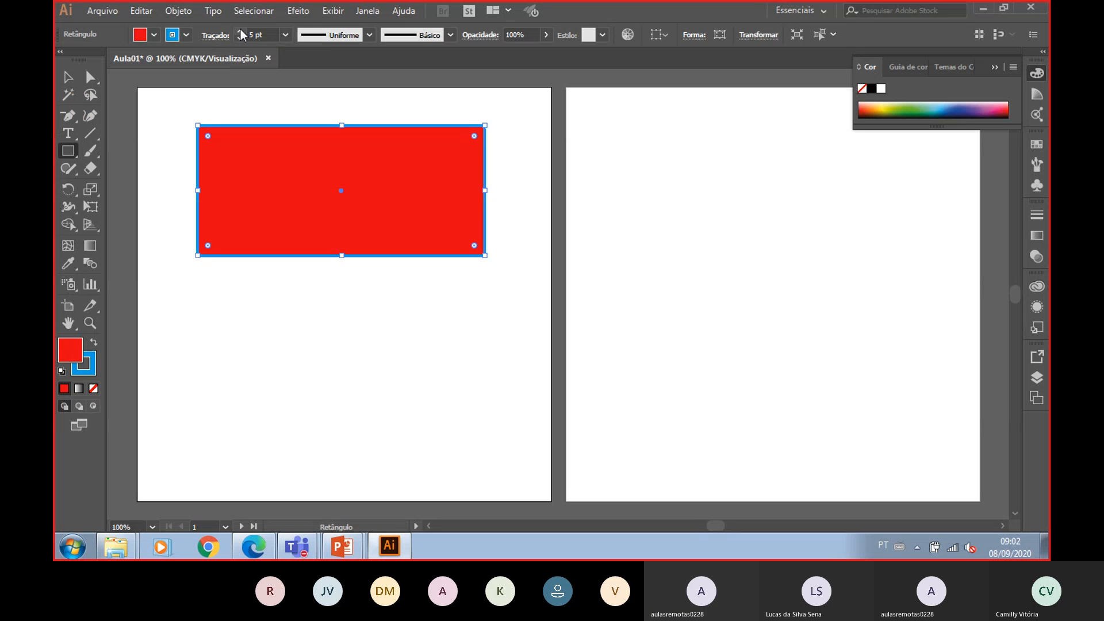
pyautogui.click(240, 31)
pyautogui.click(240, 31)
pyautogui.click(239, 31)
pyautogui.click(239, 31)
pyautogui.click(240, 31)
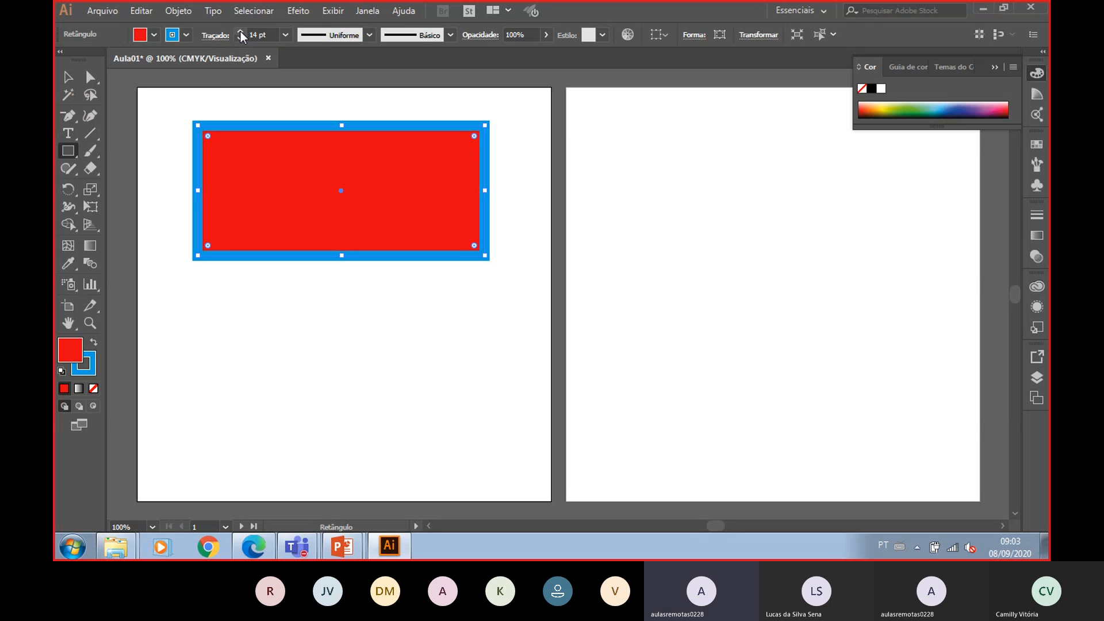
pyautogui.click(240, 40)
pyautogui.click(237, 39)
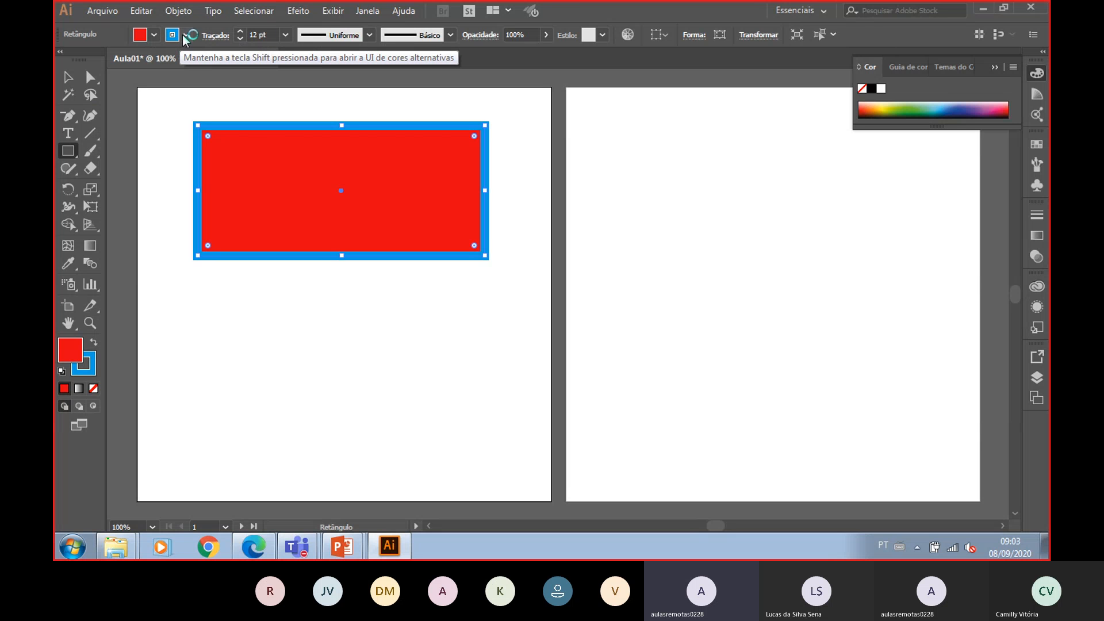
# - Create a rounded rectangle 10 cm wide, 5 cm high with a 2 cm corner radius below the rectangle
pyautogui.click(68, 154)
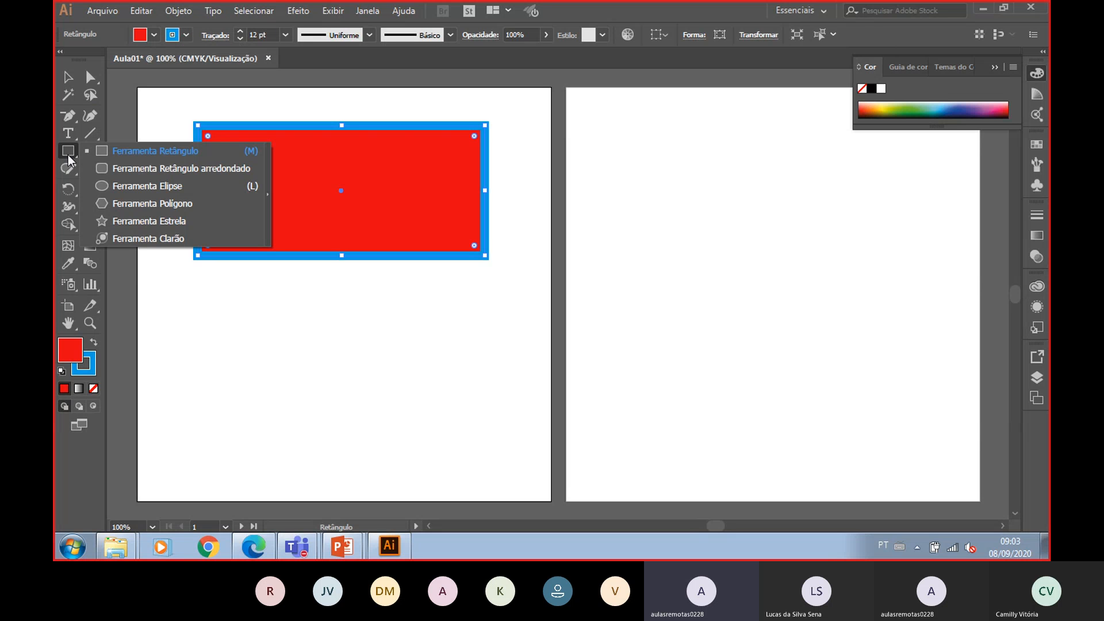
pyautogui.click(141, 170)
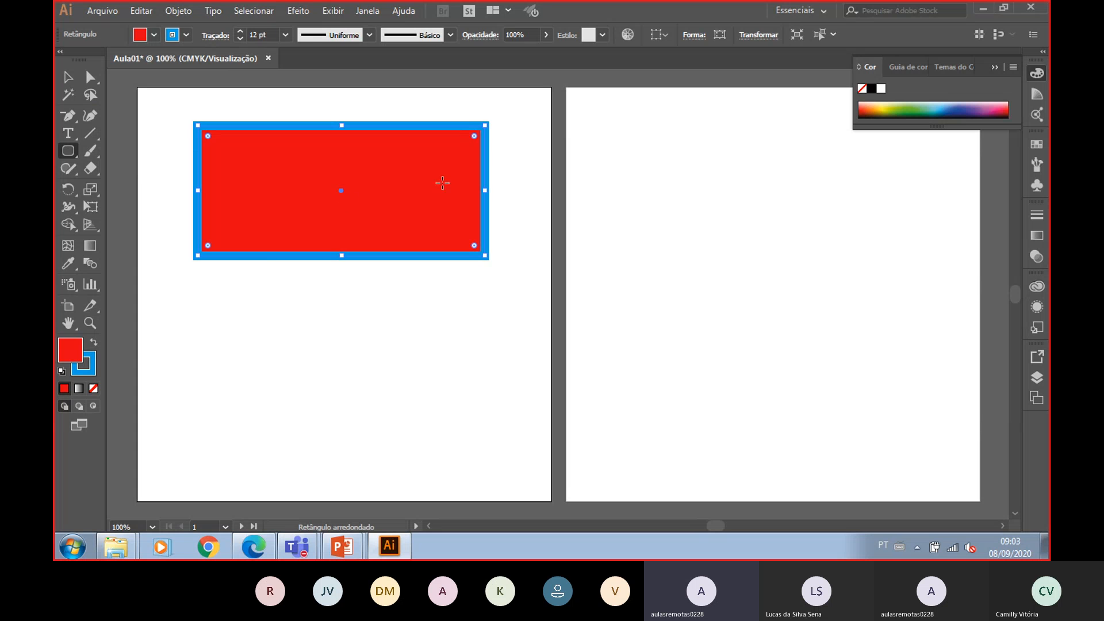
pyautogui.click(277, 359)
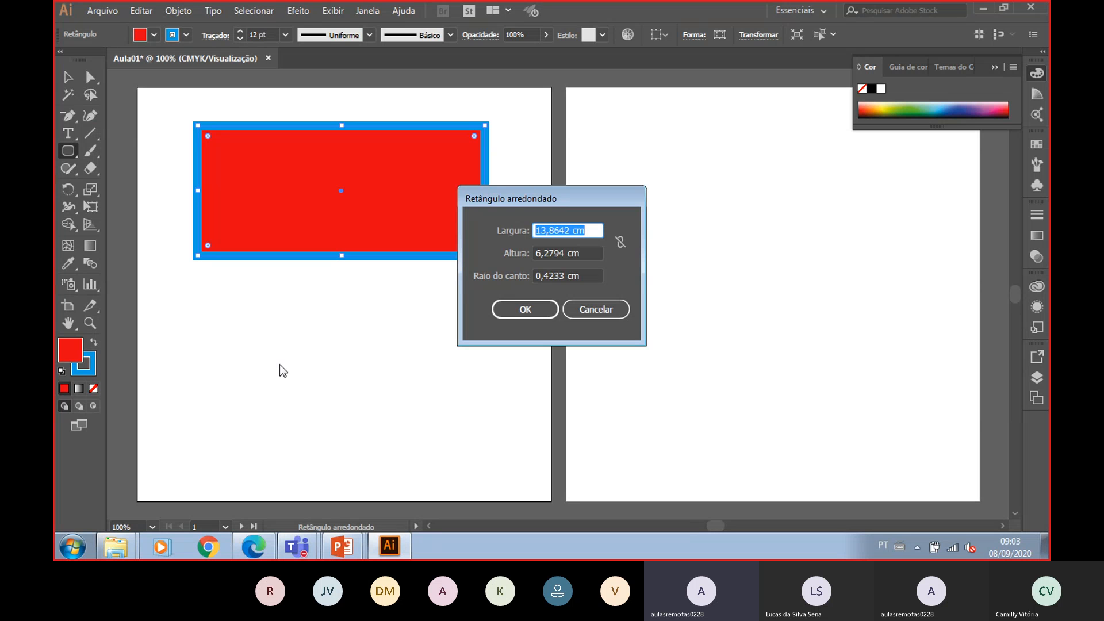
pyautogui.write('10')
pyautogui.press('Tab')
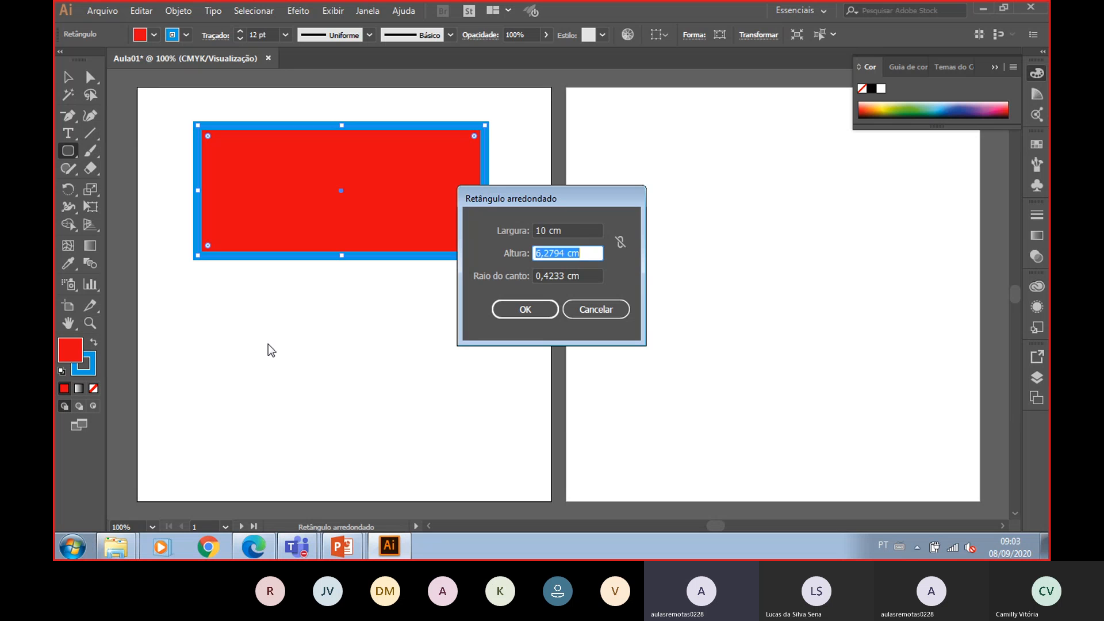
pyautogui.write('5')
pyautogui.press('Tab')
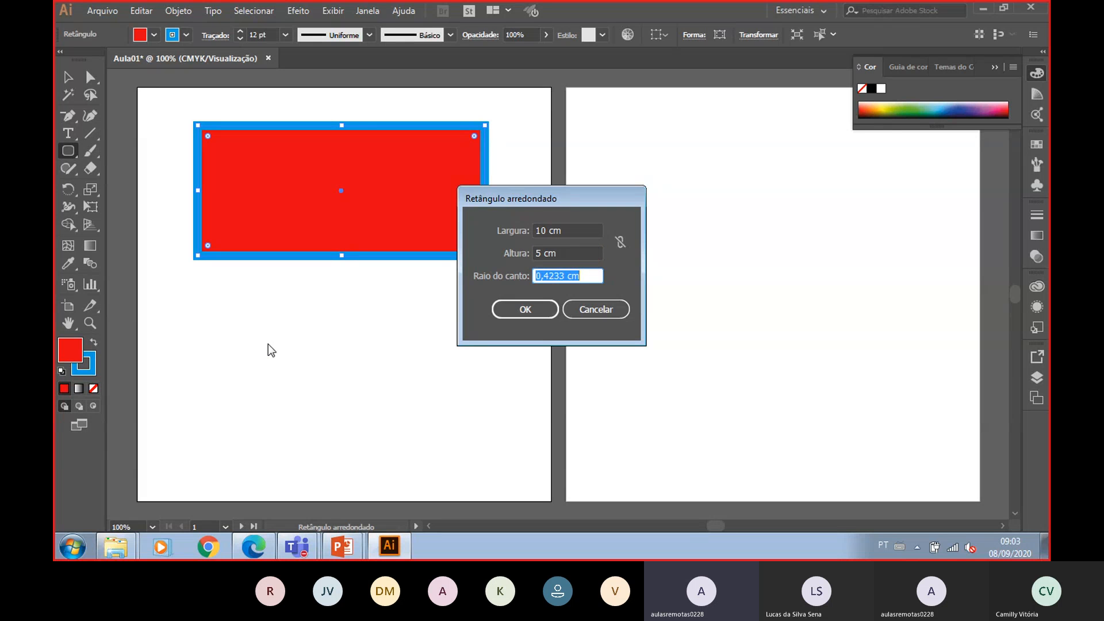
pyautogui.write('2')
pyautogui.press('Return')
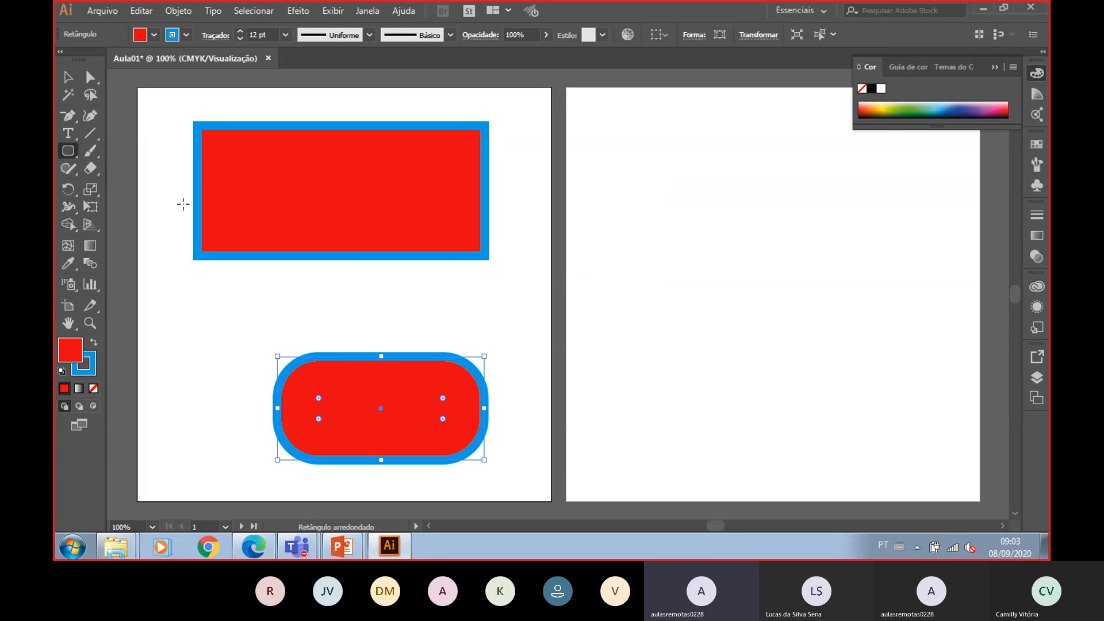
# - Move the rounded rectangle up, closer to the rectangle
pyautogui.click(69, 95)
pyautogui.click(74, 82)
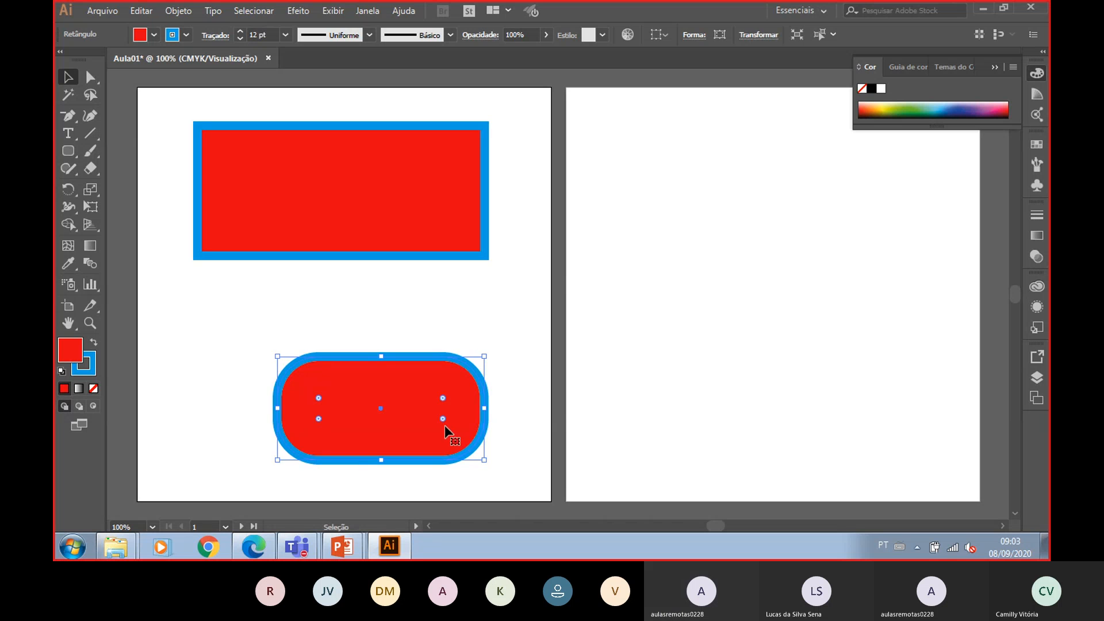
pyautogui.moveTo(447, 432); pyautogui.dragTo(423, 351)
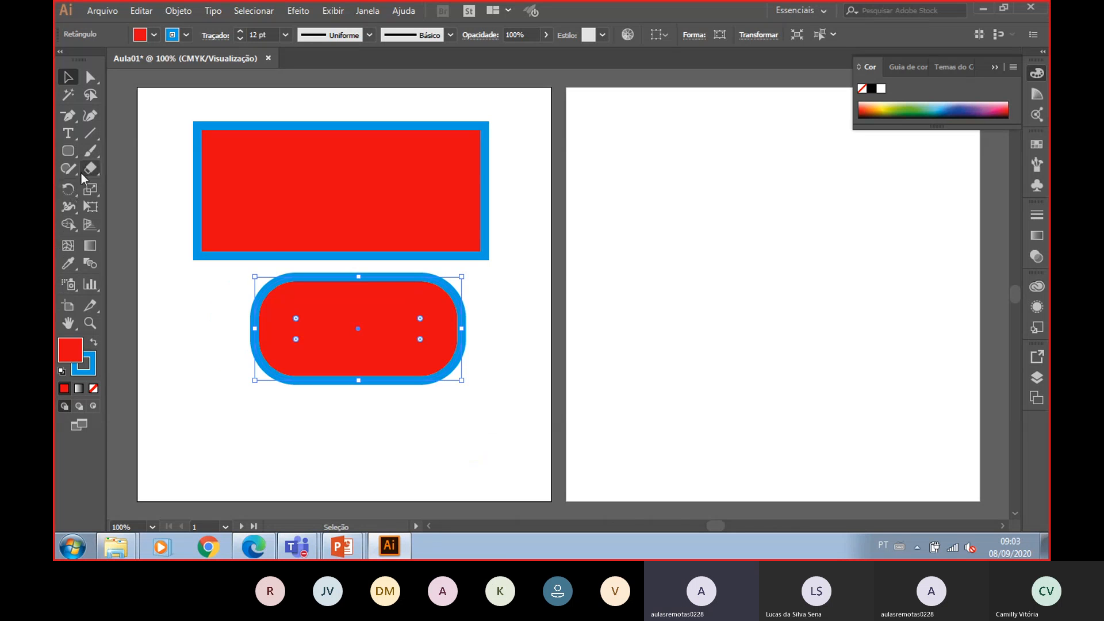
# - Draw a circle with the Ellipse tool in the upper-left of the second artboard
pyautogui.click(71, 150)
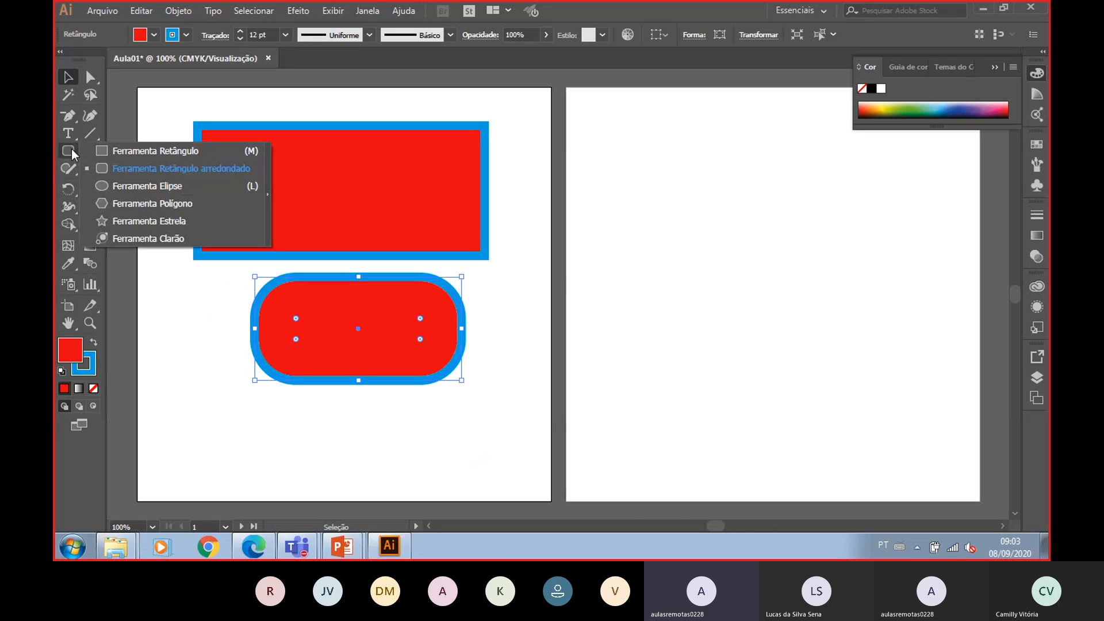
pyautogui.click(144, 168)
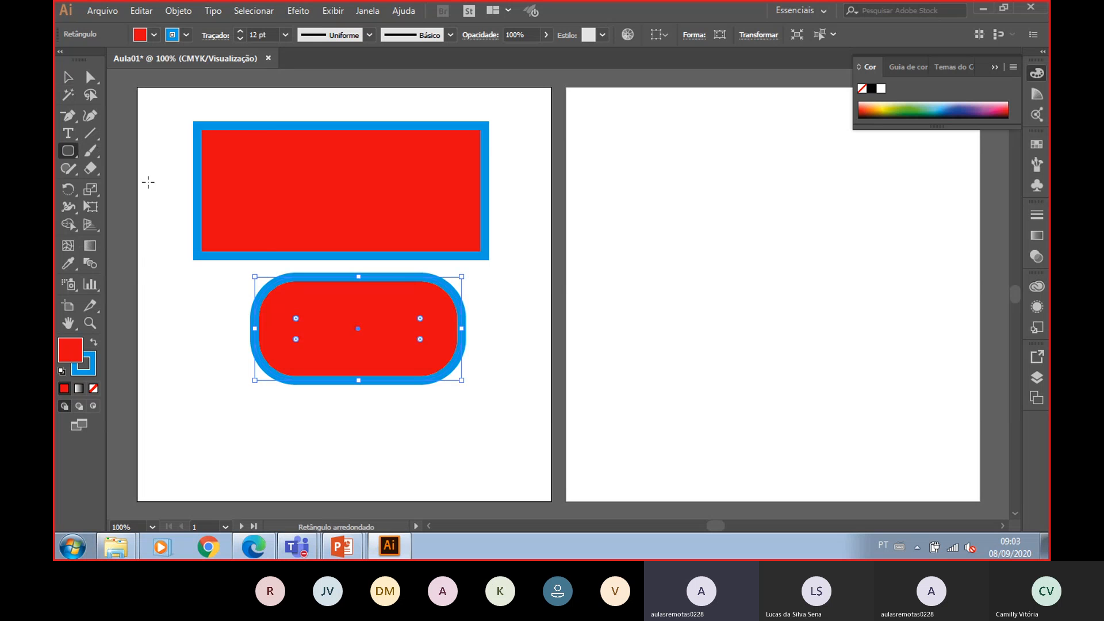
pyautogui.click(68, 150)
pyautogui.click(170, 184)
pyautogui.moveTo(633, 124)
pyautogui.mouseDown()
pyautogui.moveTo(693, 196)
pyautogui.moveTo(782, 269)
pyautogui.mouseUp()
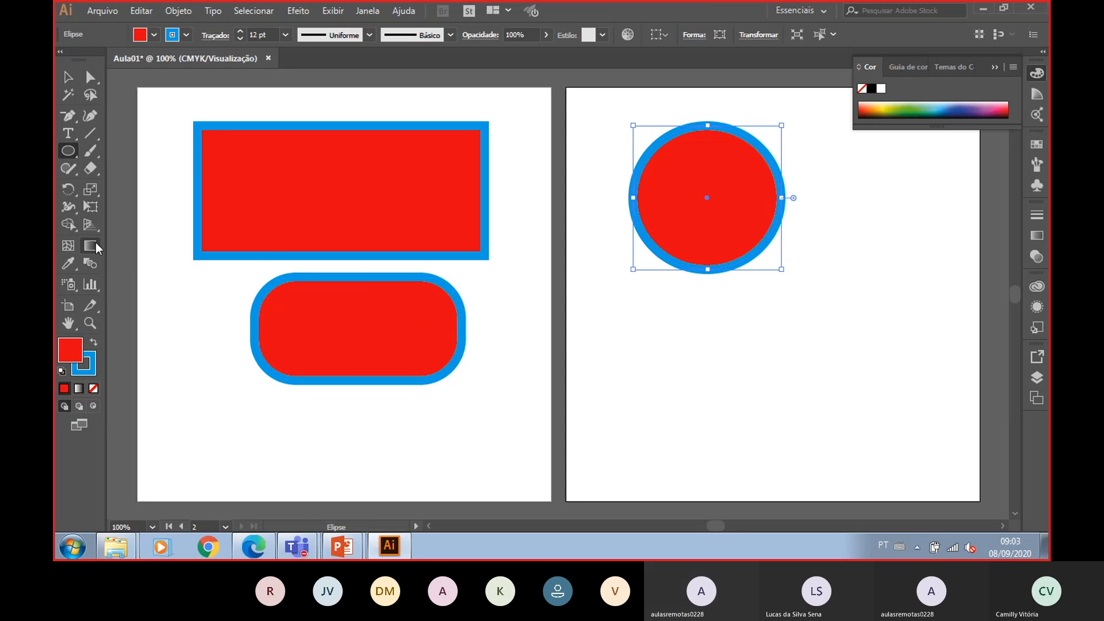
# - Draw a hexagon with the Polygon tool and move it to the right of the circle
pyautogui.click(69, 152)
pyautogui.click(167, 203)
pyautogui.moveTo(848, 178)
pyautogui.mouseDown()
pyautogui.moveTo(882, 274)
pyautogui.moveTo(863, 248)
pyautogui.mouseUp()
pyautogui.click(68, 77)
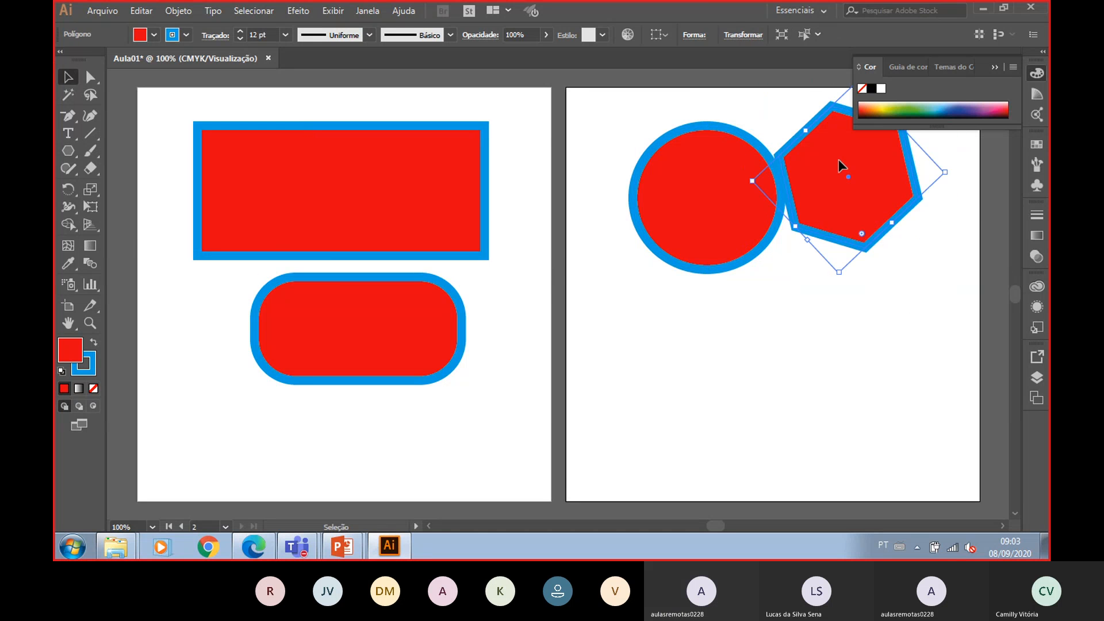
pyautogui.moveTo(839, 163); pyautogui.dragTo(876, 209)
# - Draw a five-pointed star with the Star tool below the circle on the second artboard
pyautogui.click(69, 150)
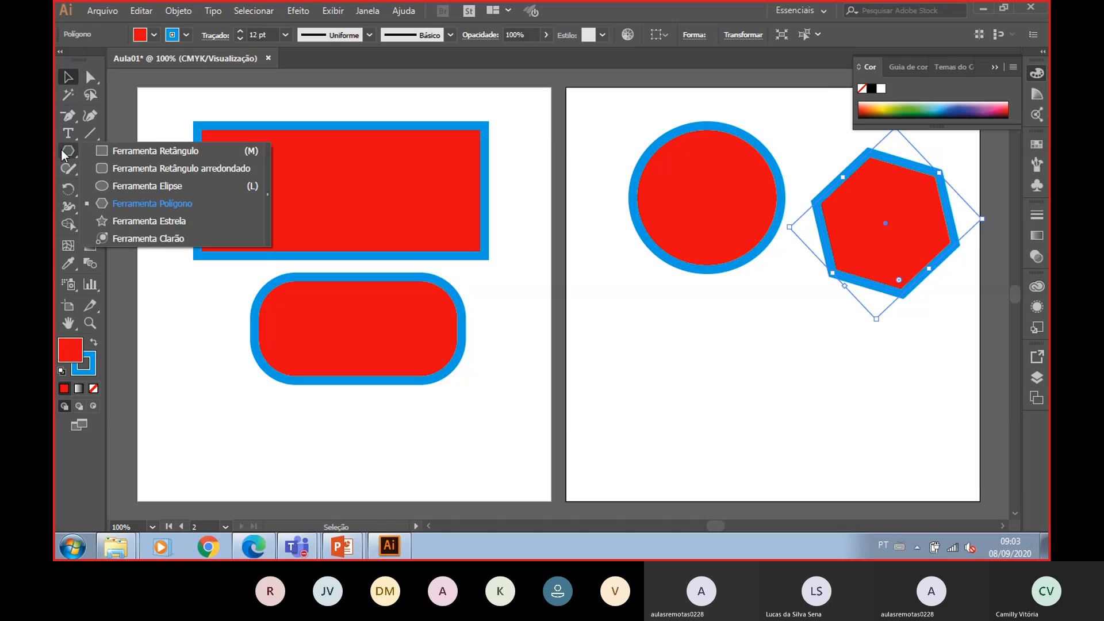
pyautogui.click(167, 220)
pyautogui.moveTo(658, 368); pyautogui.dragTo(699, 432)
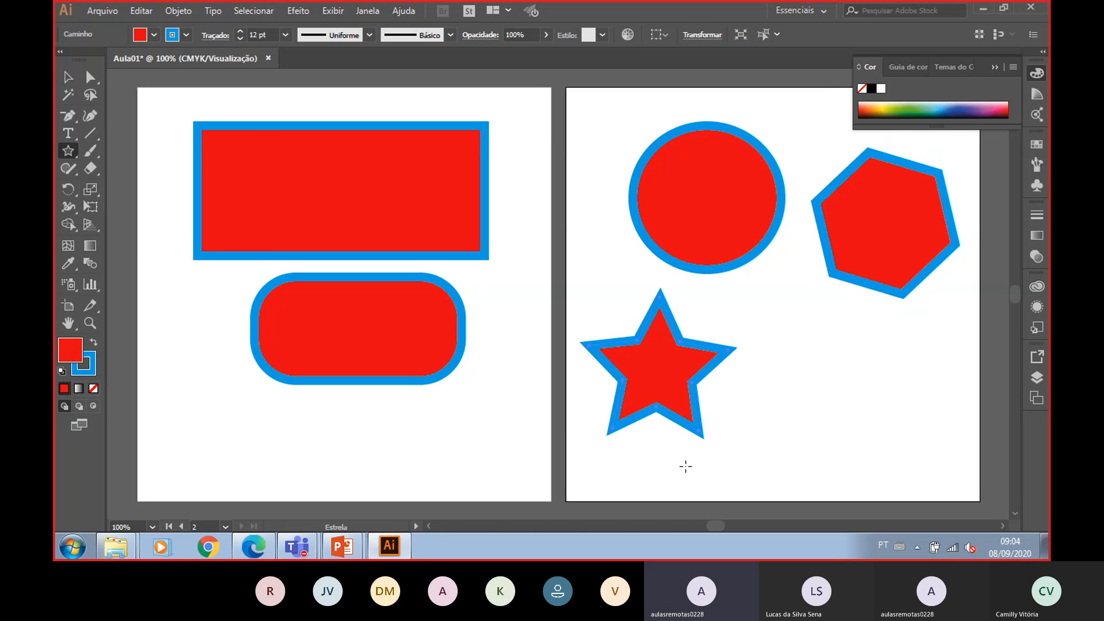
# - Select each shape in turn to inspect them as separate objects
pyautogui.click(68, 151)
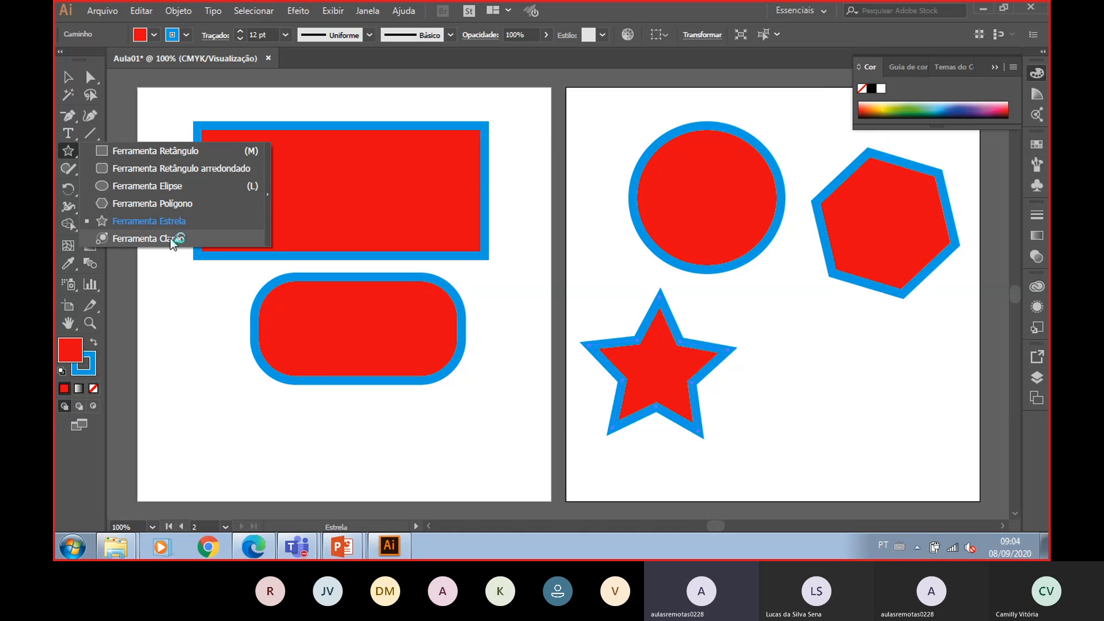
pyautogui.click(75, 71)
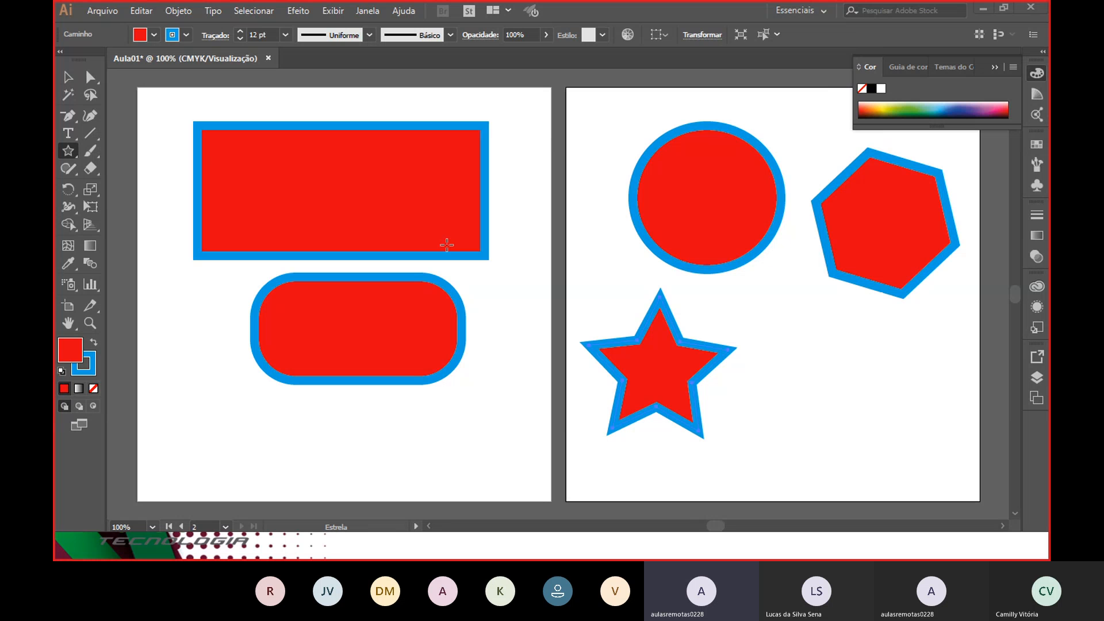
pyautogui.click(68, 77)
pyautogui.click(371, 188)
pyautogui.click(696, 179)
pyautogui.click(850, 195)
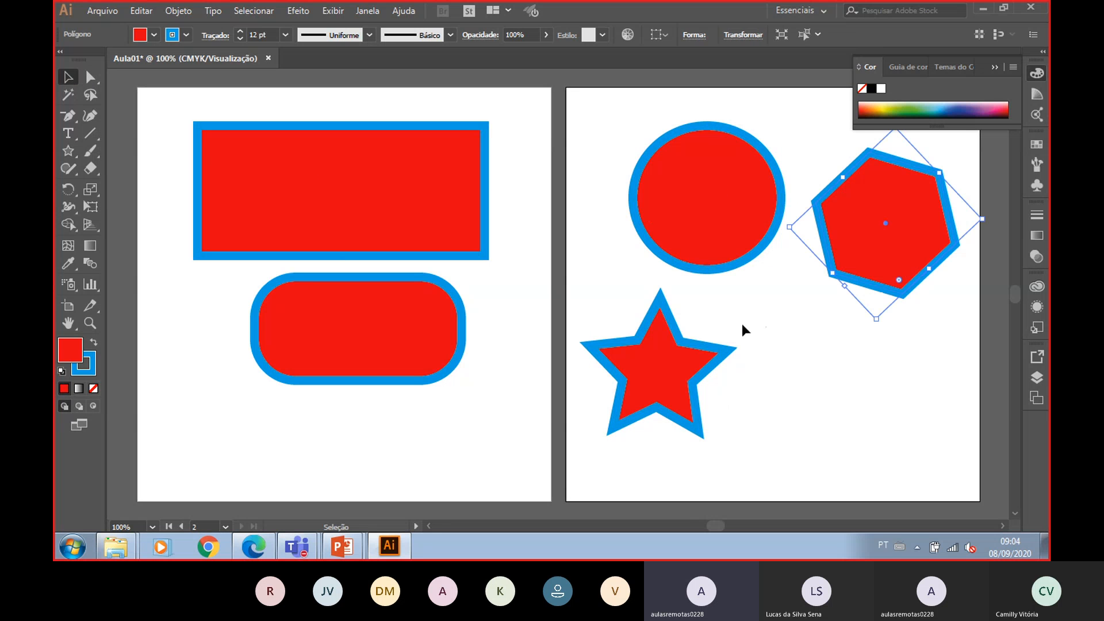
pyautogui.click(679, 357)
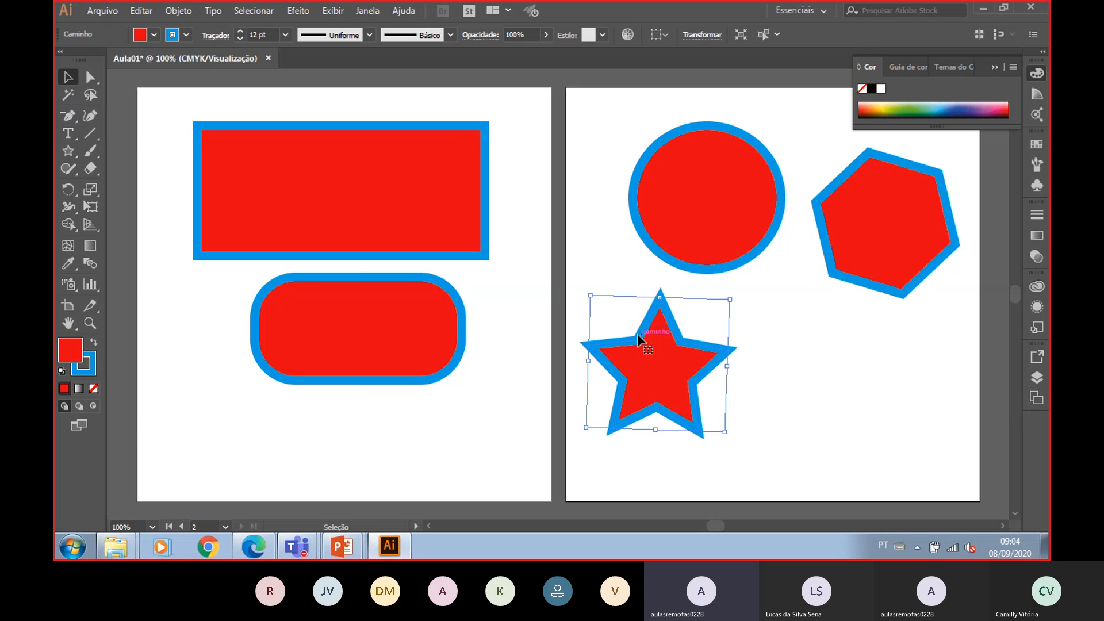
pyautogui.click(410, 332)
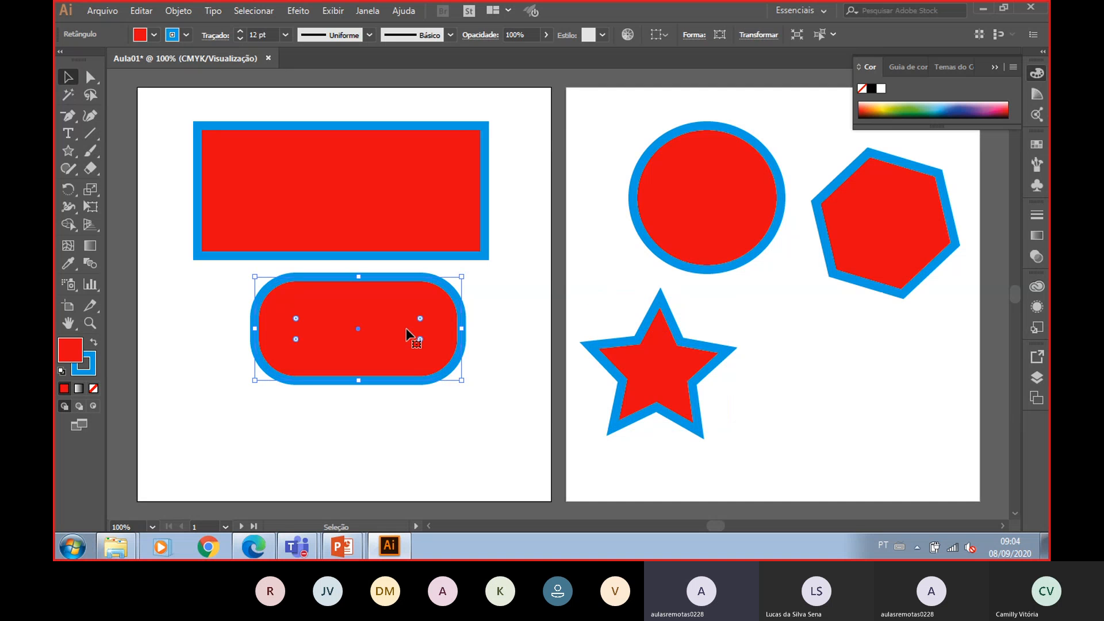
# - Drag the star's top anchor point down with the Direct Selection tool, flattening its tip
pyautogui.click(666, 340)
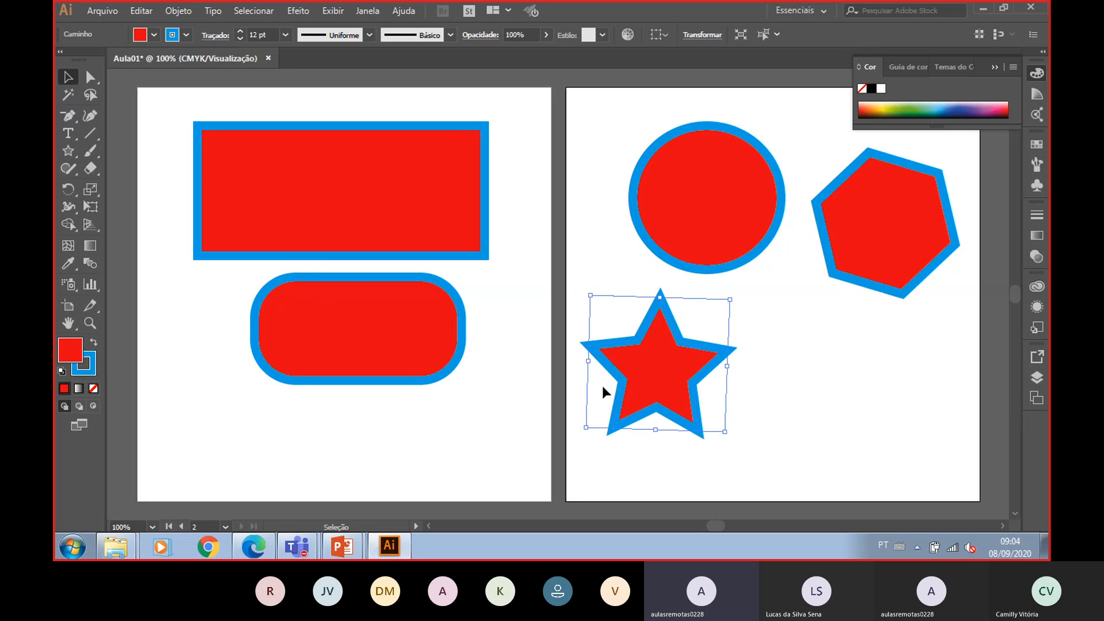
pyautogui.click(92, 80)
pyautogui.moveTo(660, 296); pyautogui.dragTo(660, 361)
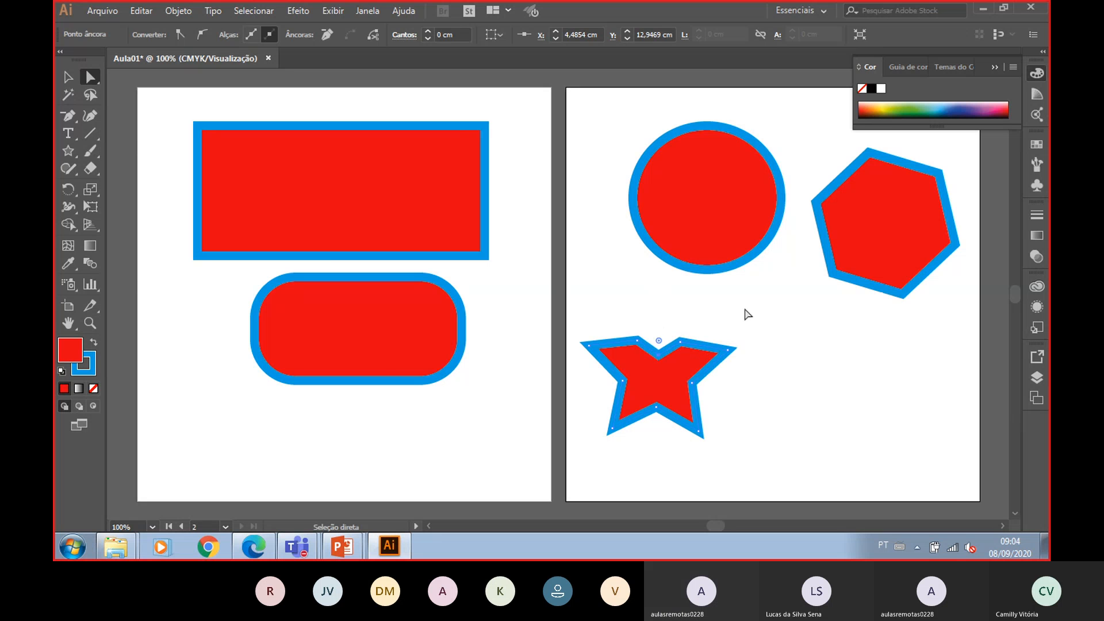
pyautogui.click(746, 313)
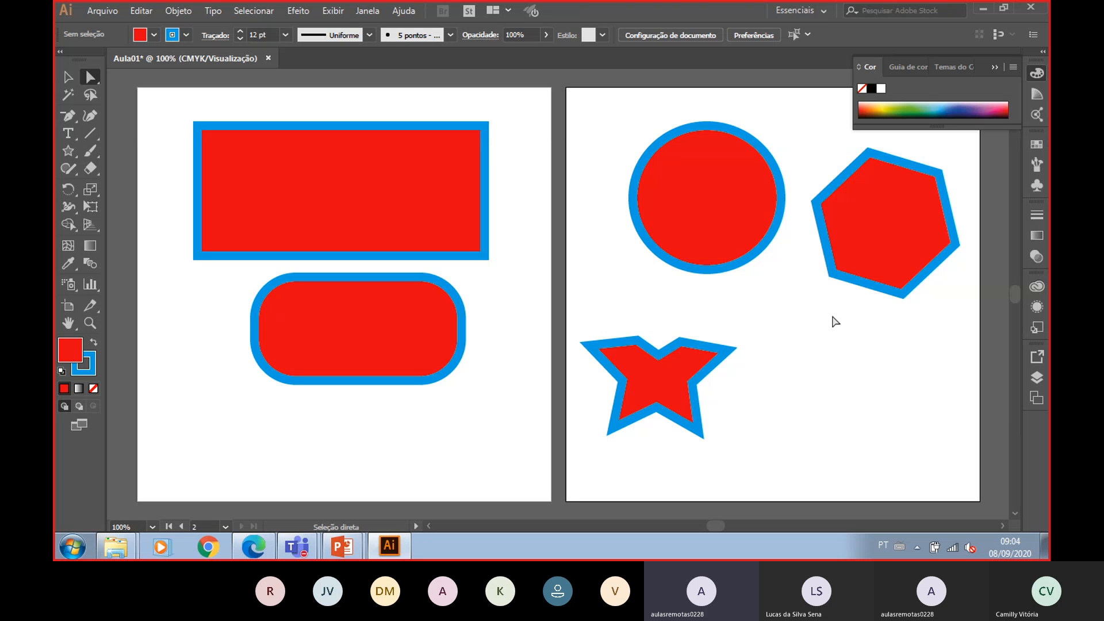
# - Select and delete all shapes on both artboards
pyautogui.moveTo(569, 79); pyautogui.dragTo(980, 480)
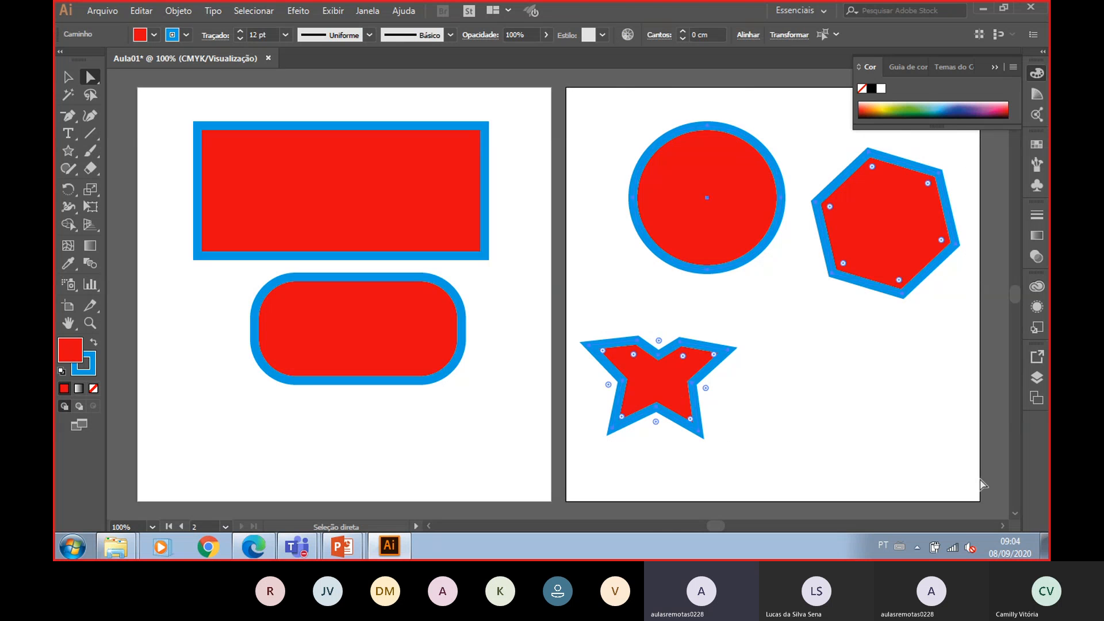
pyautogui.press('Delete')
pyautogui.moveTo(534, 98); pyautogui.dragTo(151, 421)
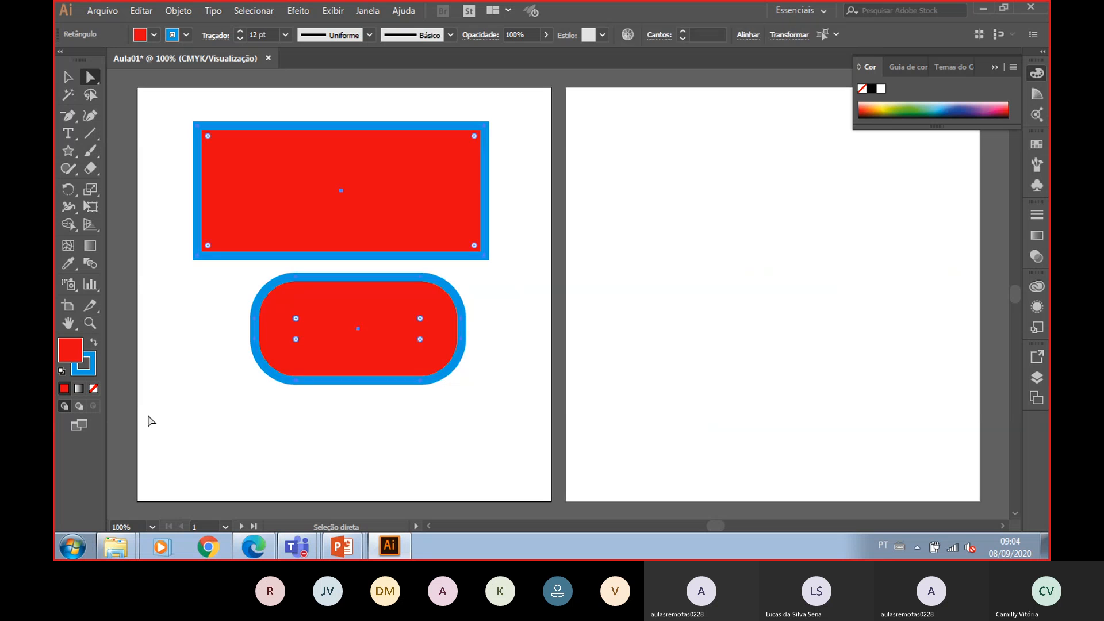
pyautogui.press('Delete')
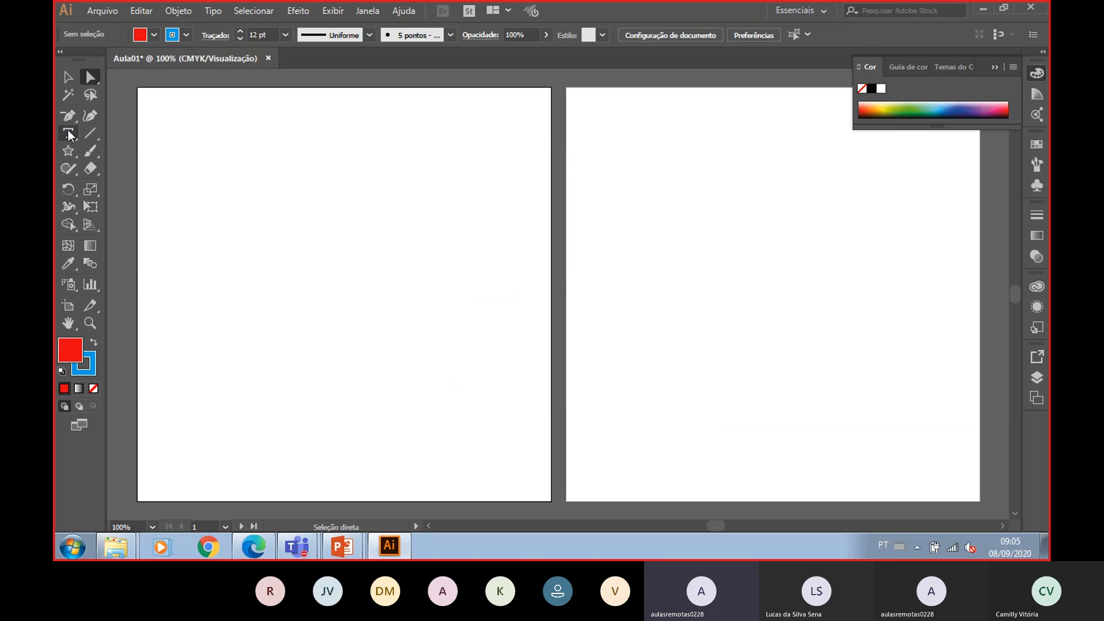
# - Draw a closed triangle with the Pen tool on the first artboard
pyautogui.moveTo(68, 115); pyautogui.dragTo(141, 115)
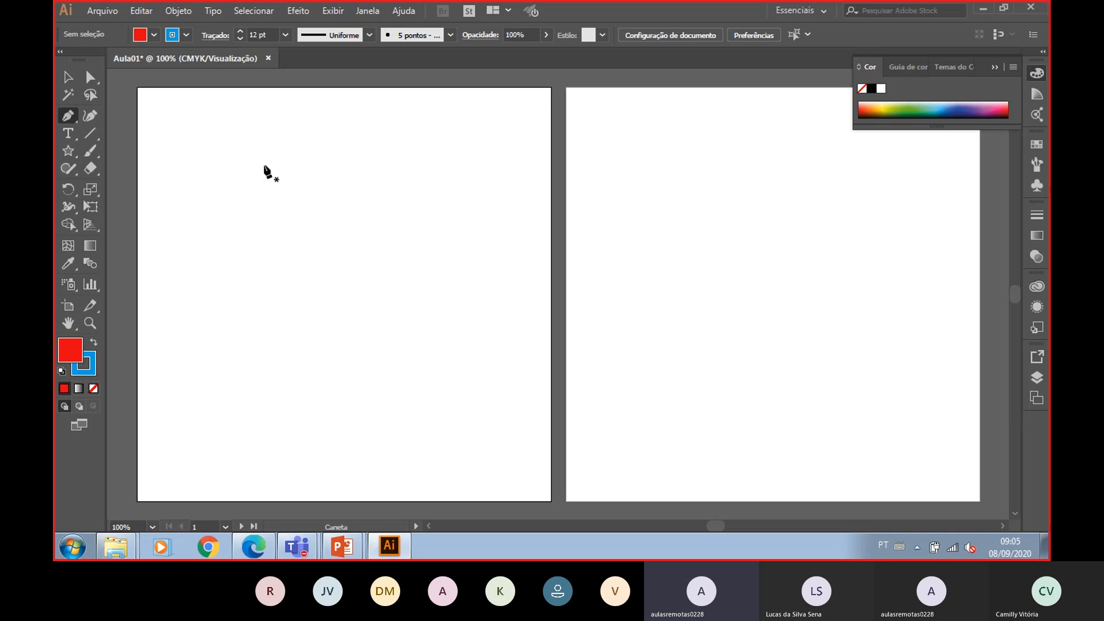
pyautogui.click(207, 332)
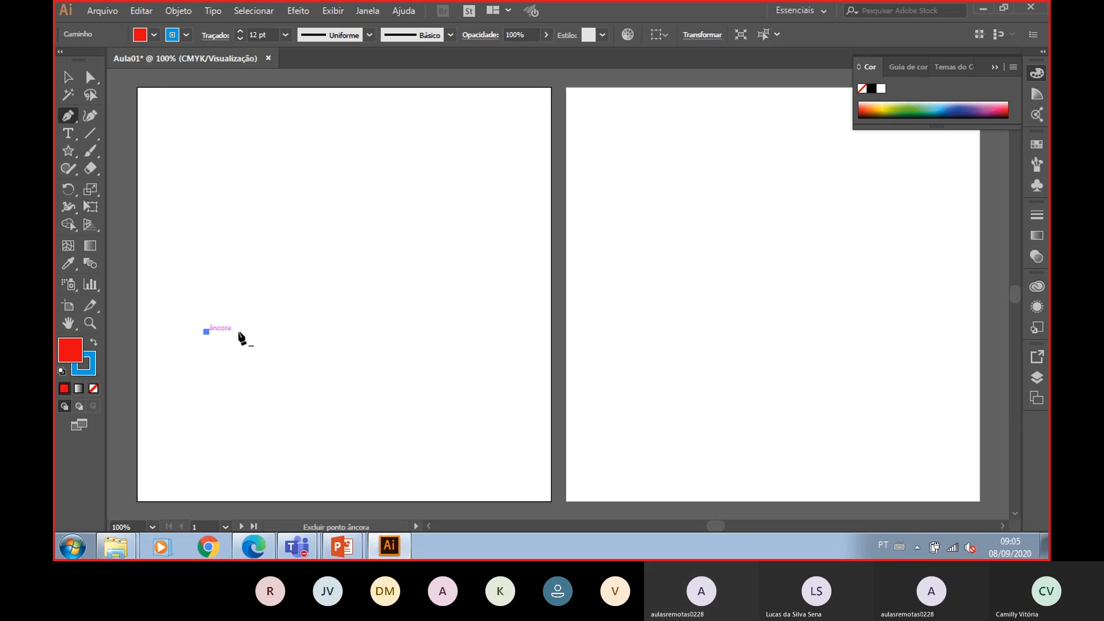
pyautogui.click(342, 118)
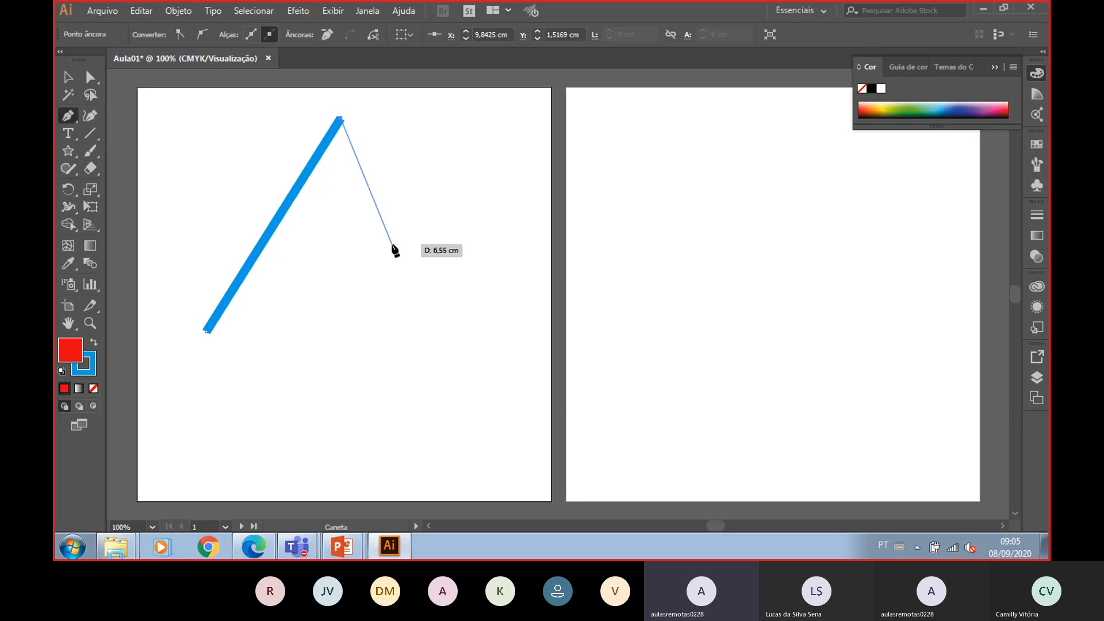
pyautogui.click(470, 333)
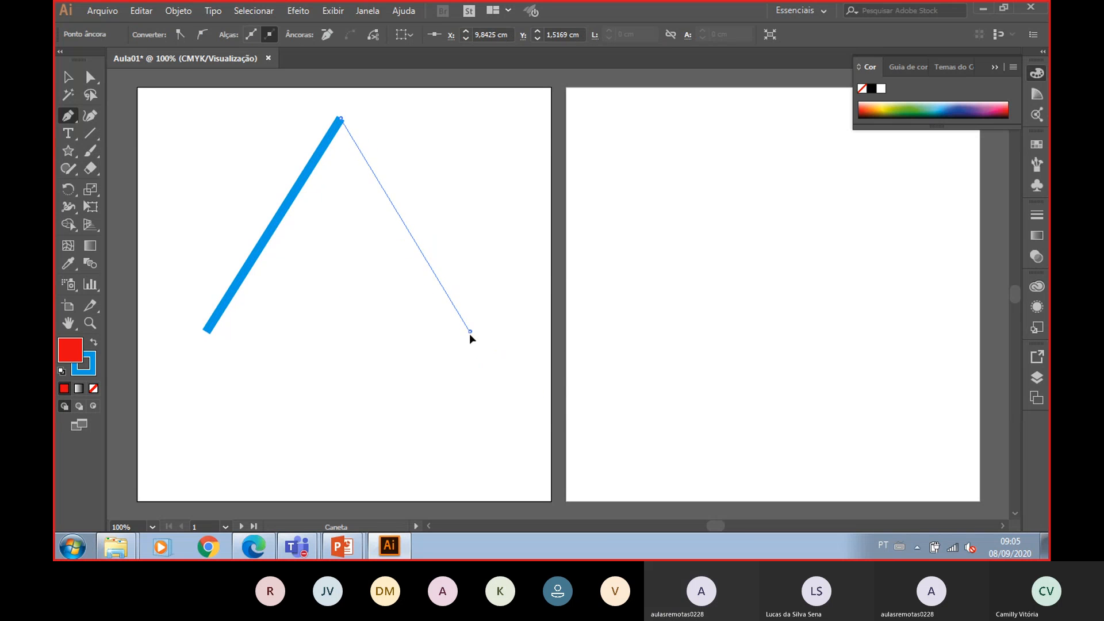
pyautogui.click(205, 332)
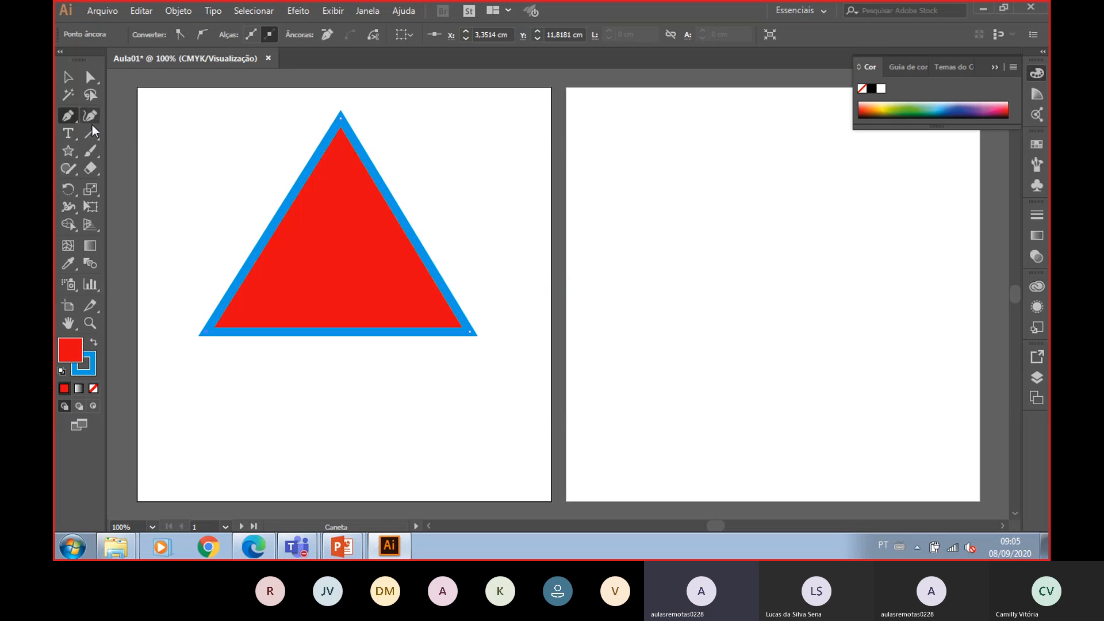
pyautogui.click(74, 116)
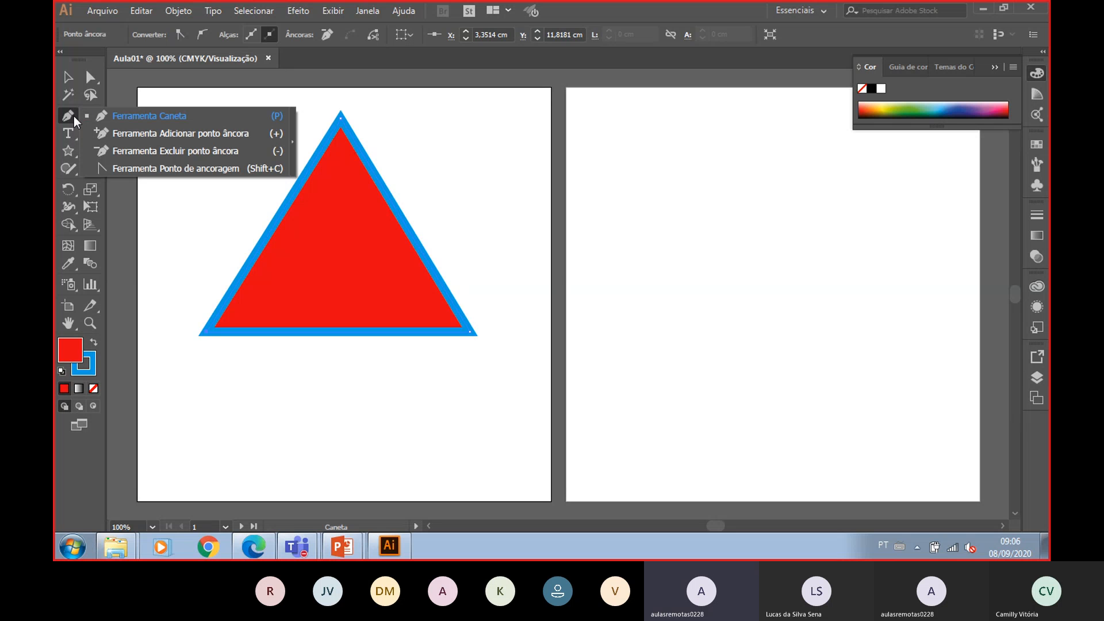
pyautogui.click(90, 77)
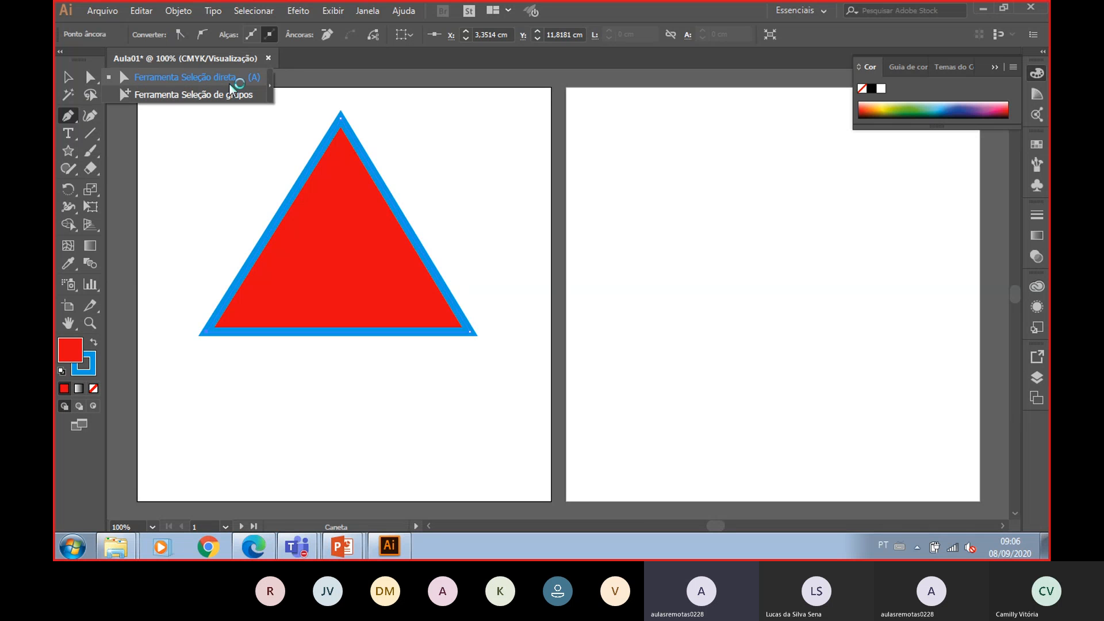
pyautogui.click(70, 78)
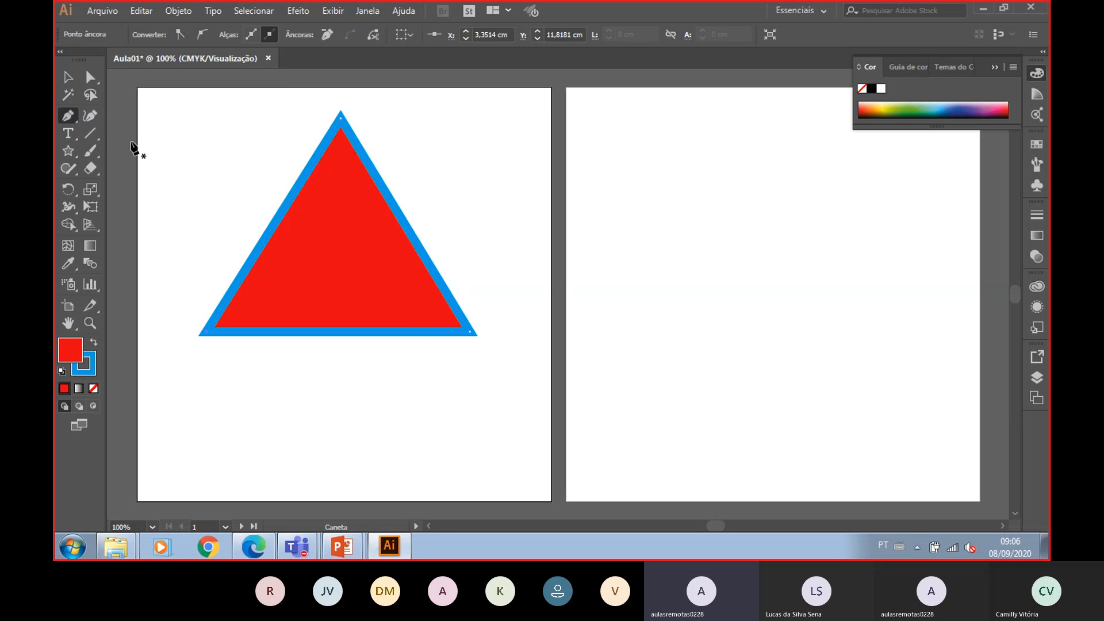
pyautogui.click(67, 114)
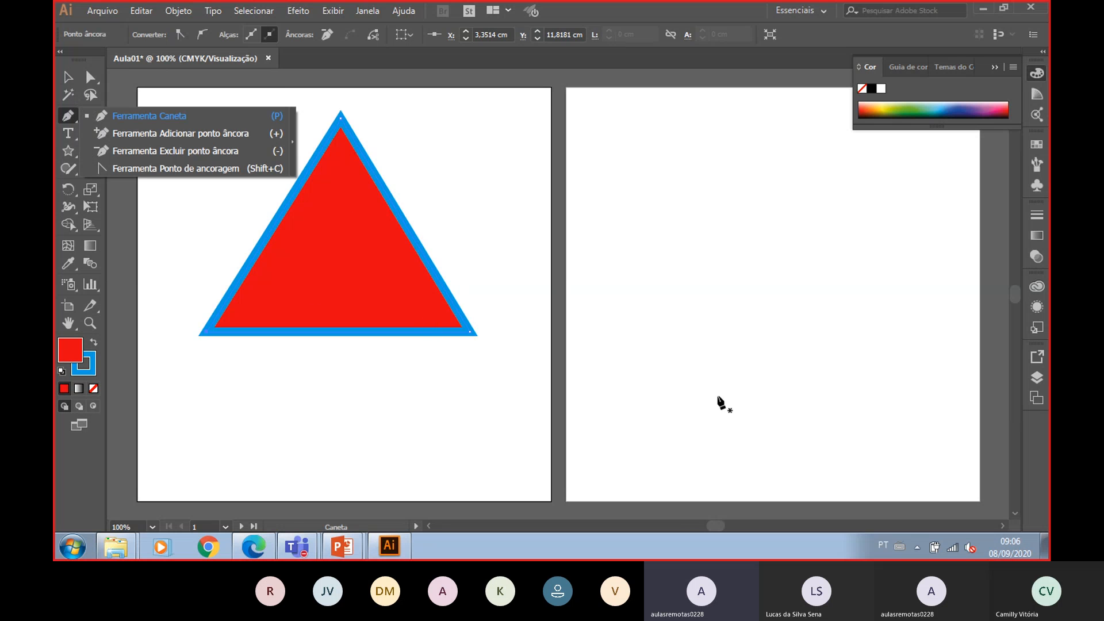
# - Draw a closed L-shaped polygon with the Pen tool on the second artboard
pyautogui.click(773, 379)
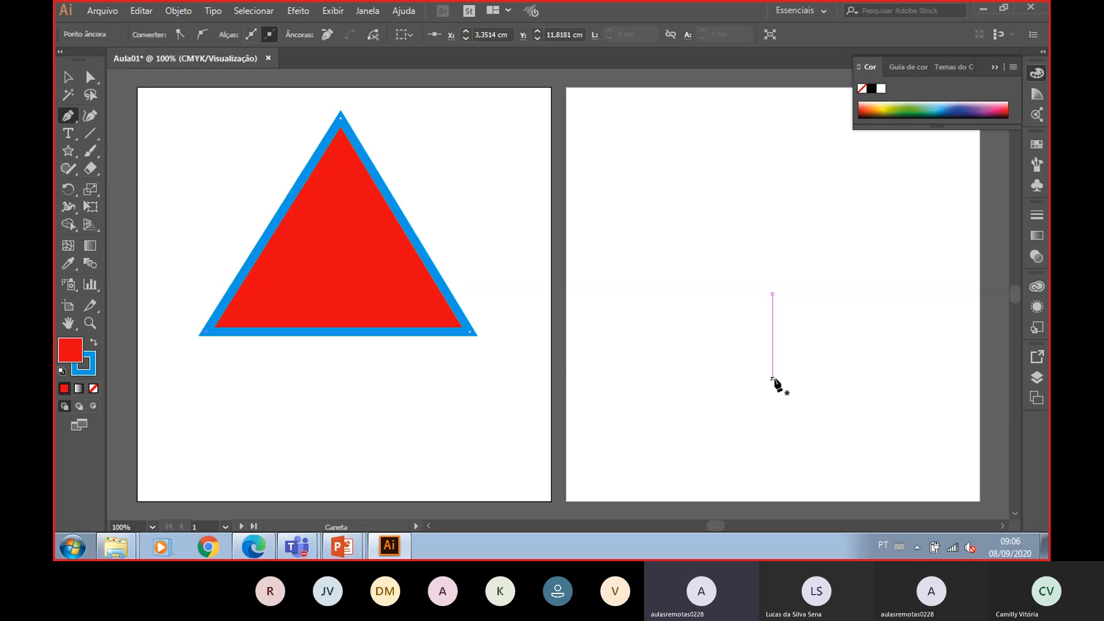
pyautogui.click(661, 440)
pyautogui.click(896, 441)
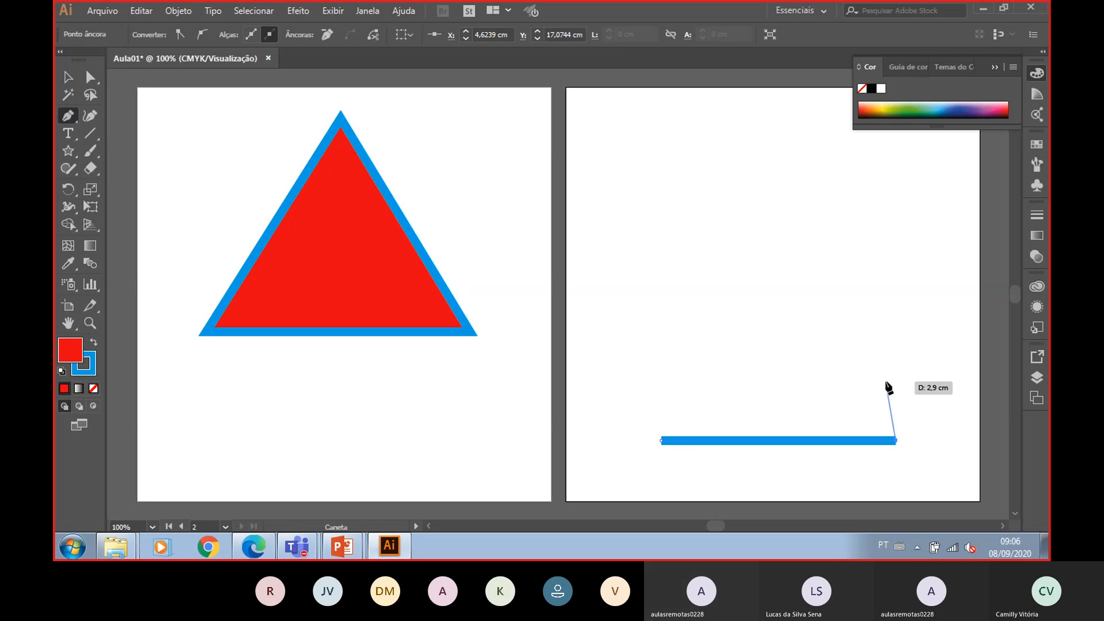
pyautogui.click(892, 320)
pyautogui.click(810, 318)
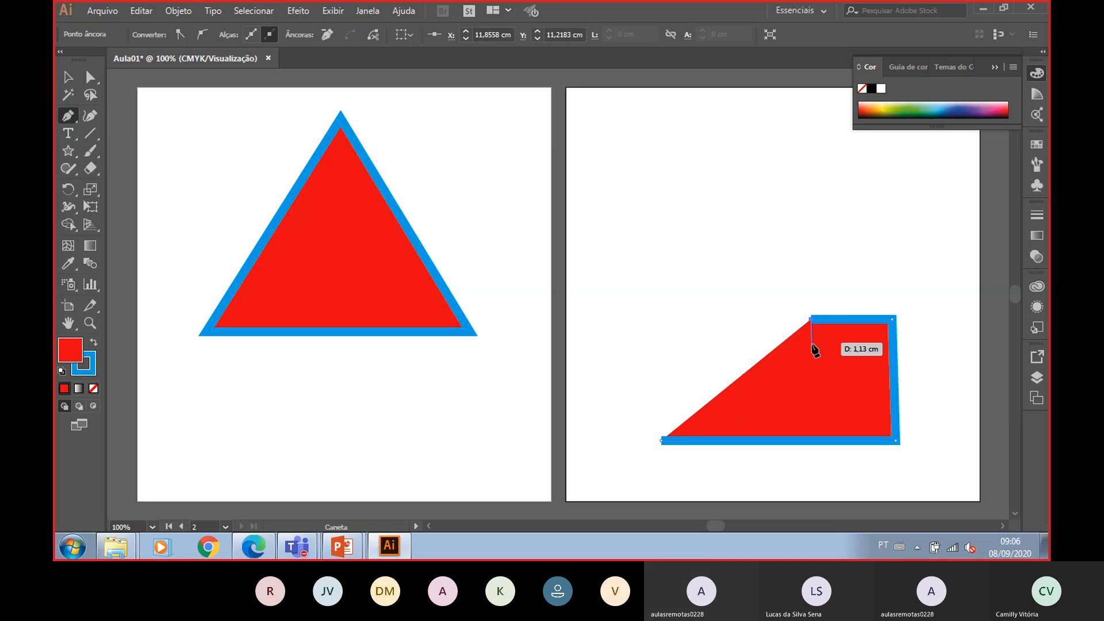
pyautogui.click(811, 380)
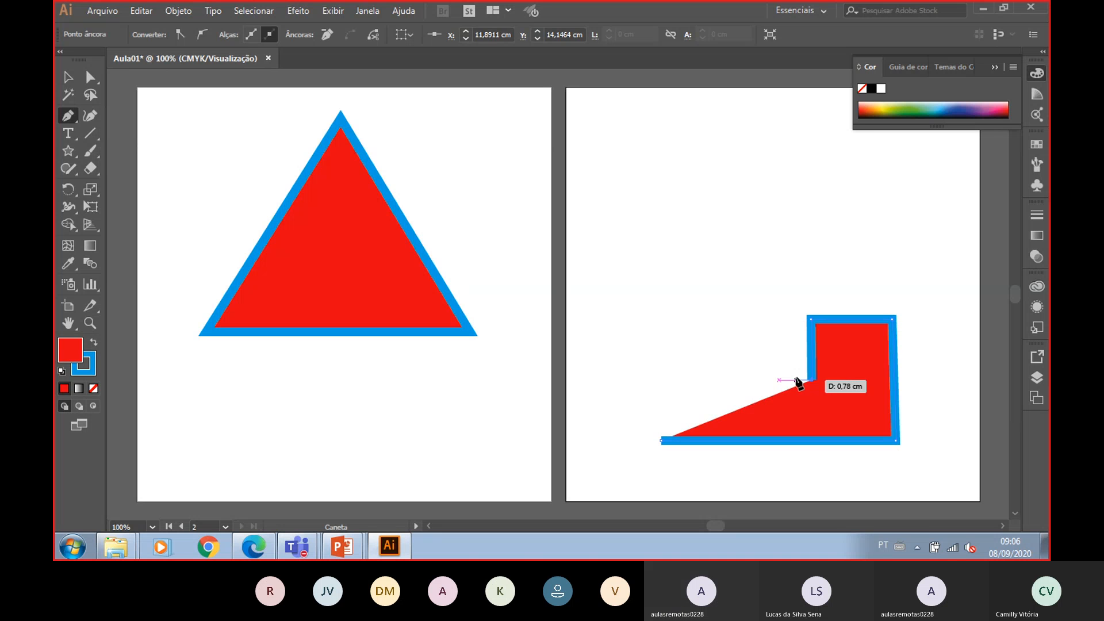
pyautogui.click(759, 380)
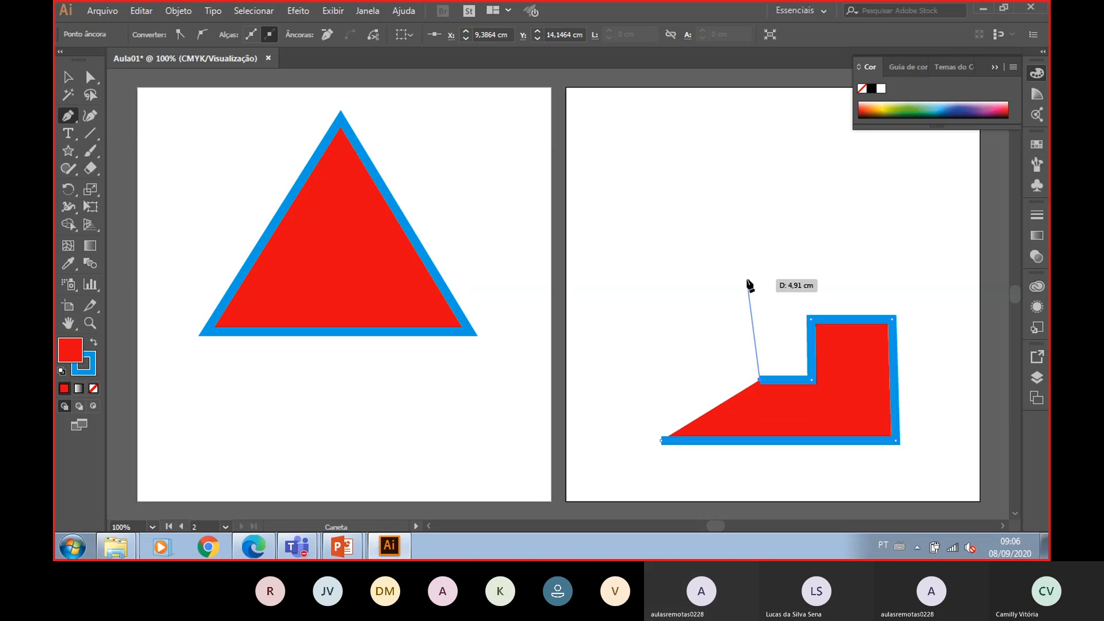
pyautogui.click(759, 205)
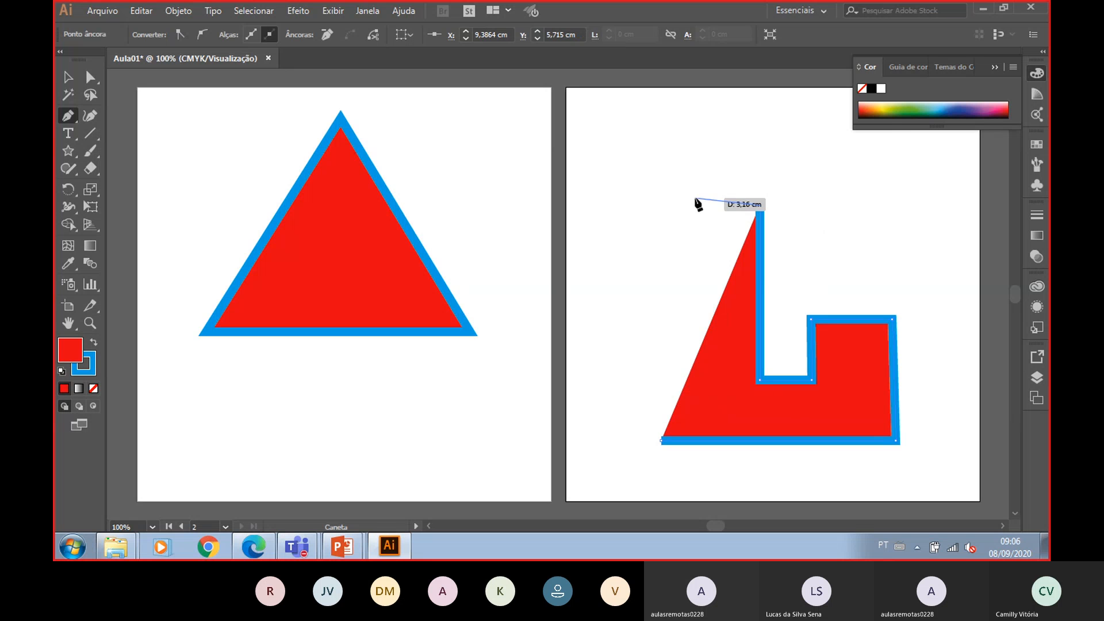
pyautogui.click(661, 205)
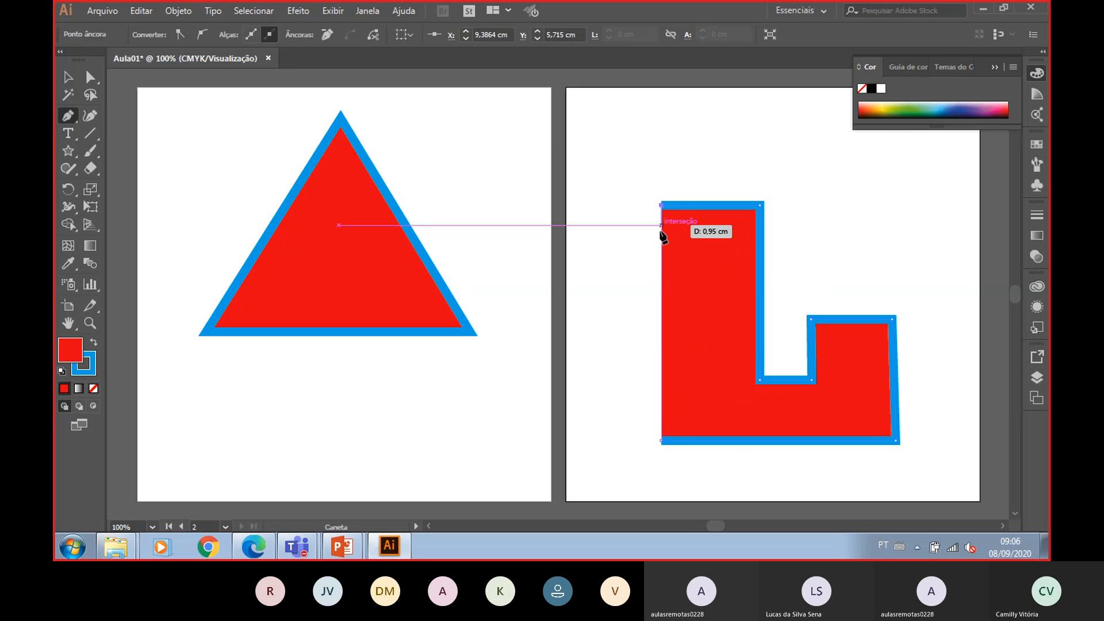
pyautogui.click(661, 442)
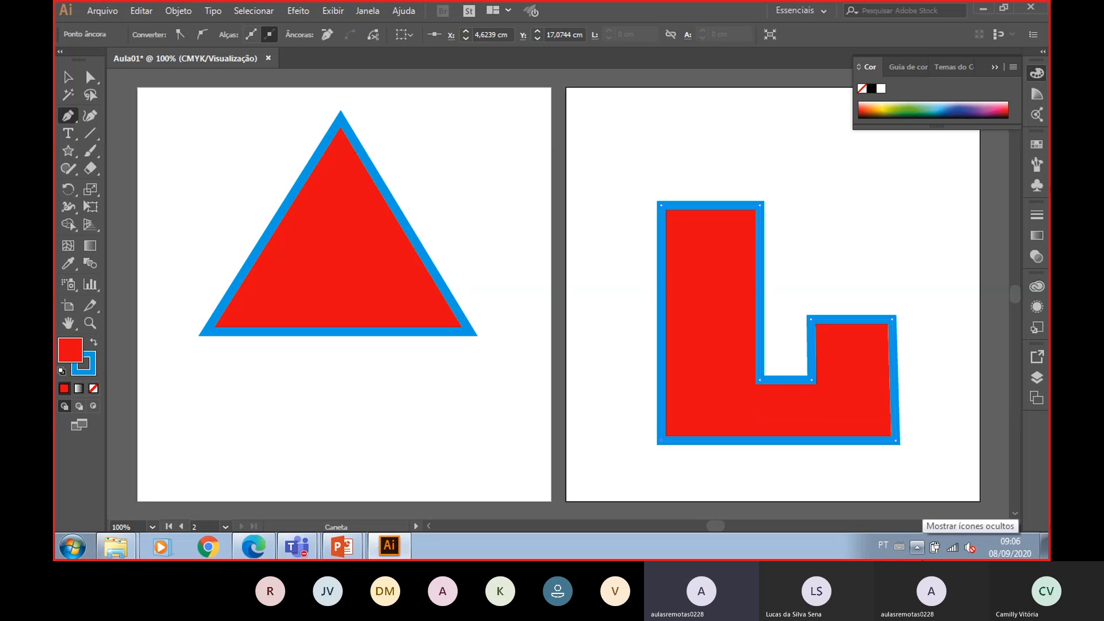
# - Add an anchor point to the middle of the L's top edge and drag it upward into a pointed tip
pyautogui.click(71, 115)
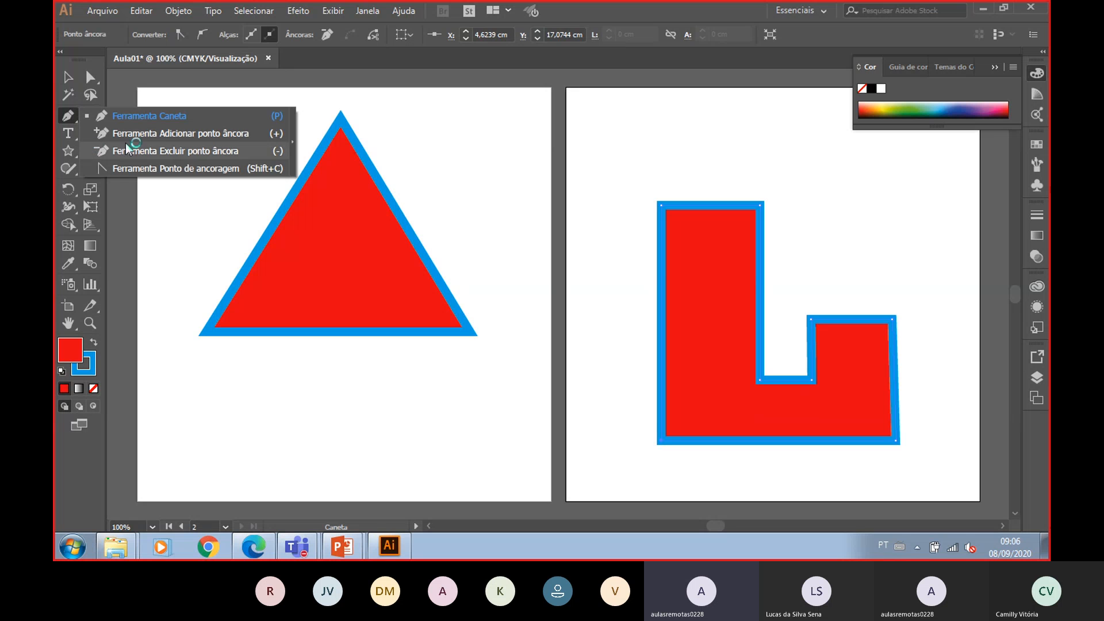
pyautogui.click(151, 136)
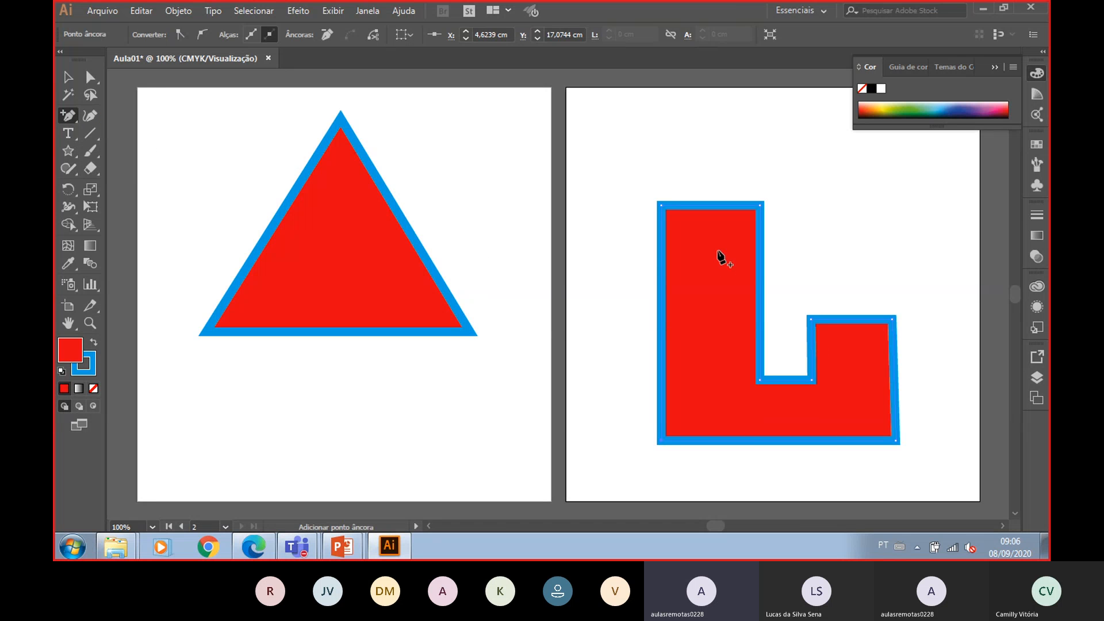
pyautogui.click(711, 205)
pyautogui.click(90, 77)
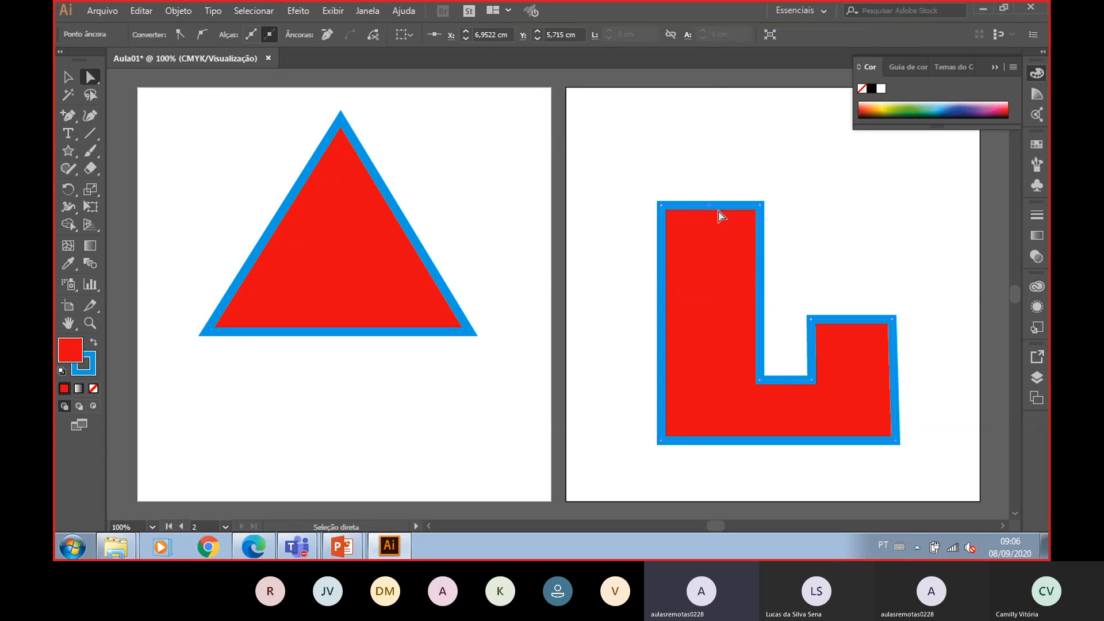
pyautogui.moveTo(711, 207); pyautogui.dragTo(710, 159)
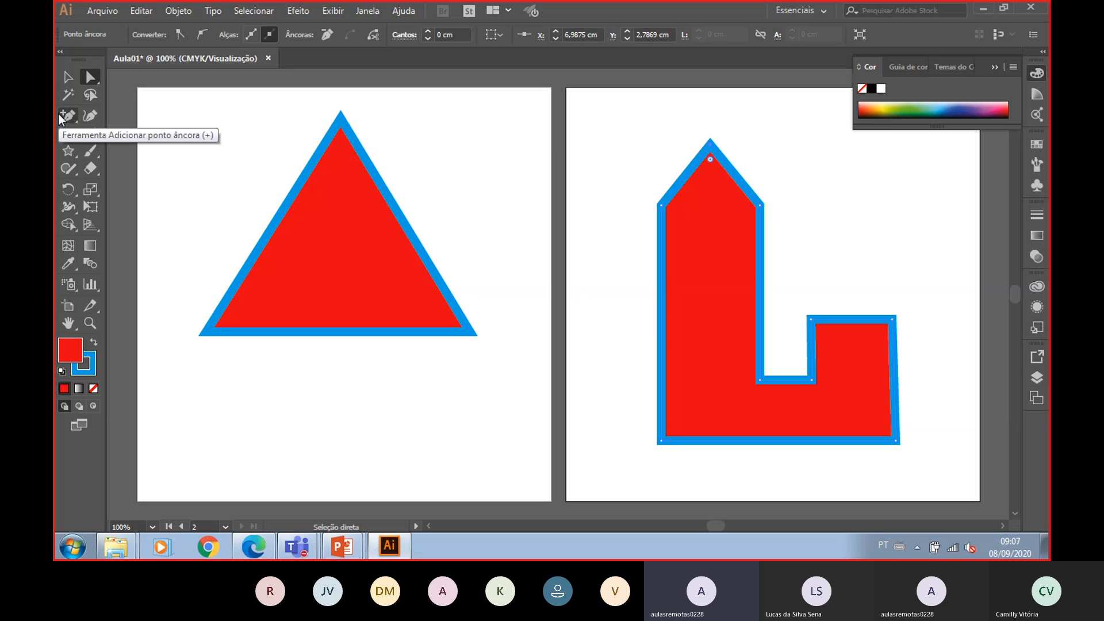
# - Remove the added tip point with the Delete Anchor Point tool, flattening the top edge again
pyautogui.moveTo(58, 113); pyautogui.dragTo(182, 154)
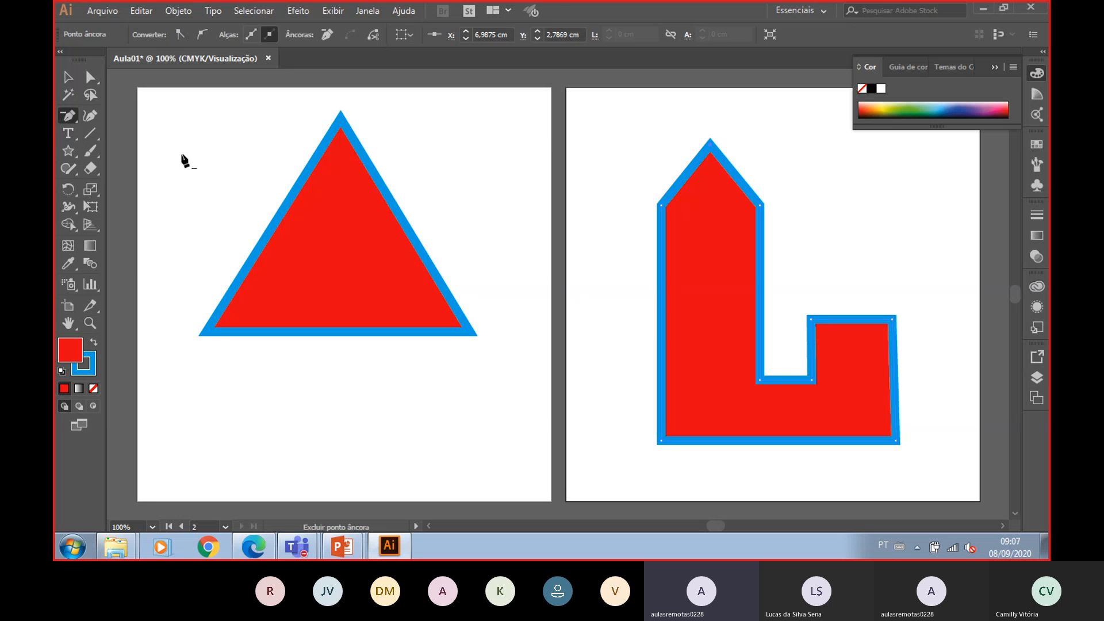
pyautogui.click(711, 143)
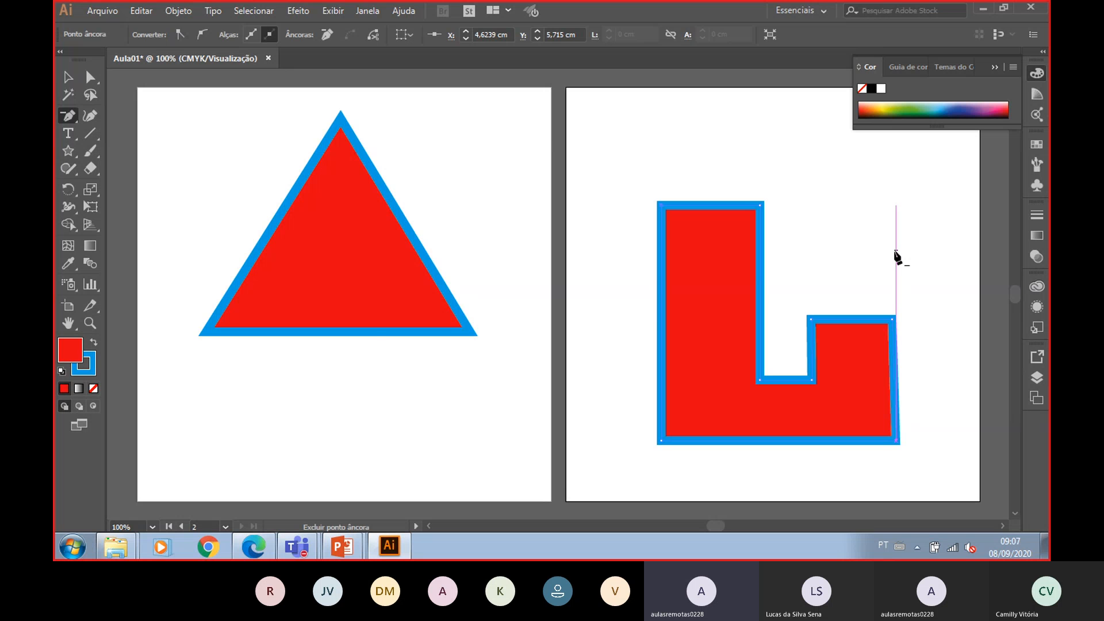
# - Select the L-shaped path with the Selection tool and delete it
pyautogui.click(68, 76)
pyautogui.moveTo(607, 162); pyautogui.dragTo(940, 477)
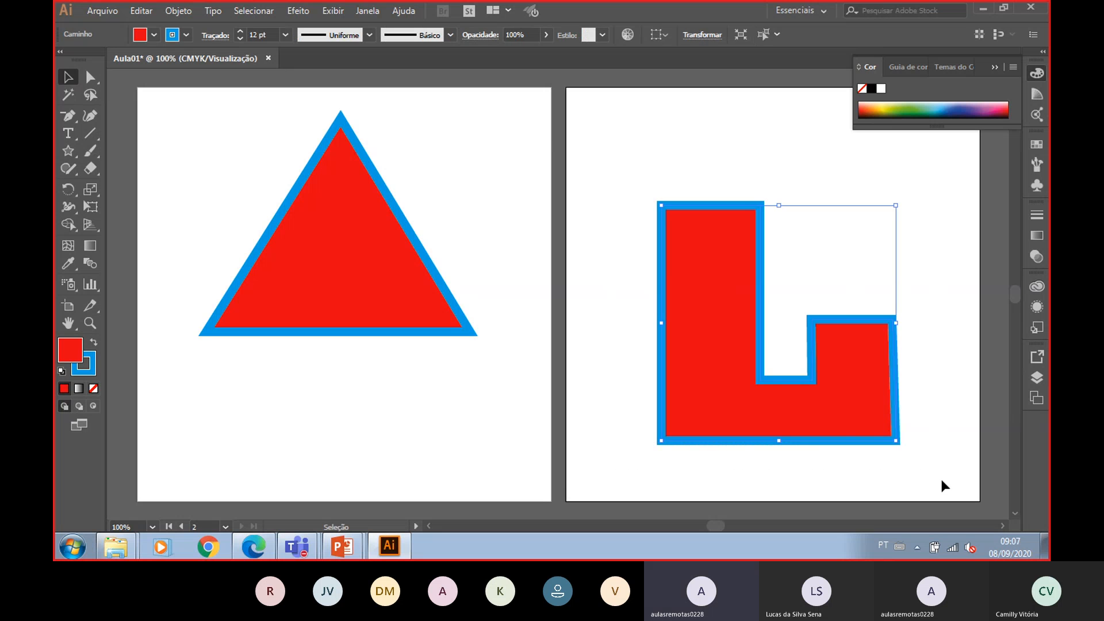
pyautogui.press('Delete')
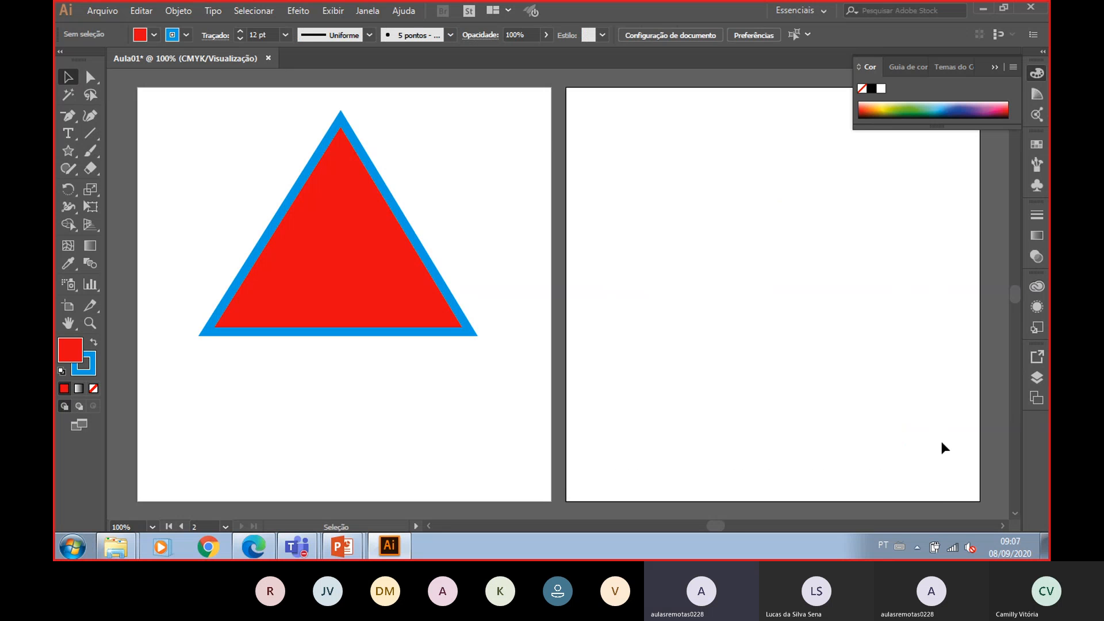
pyautogui.press('p')
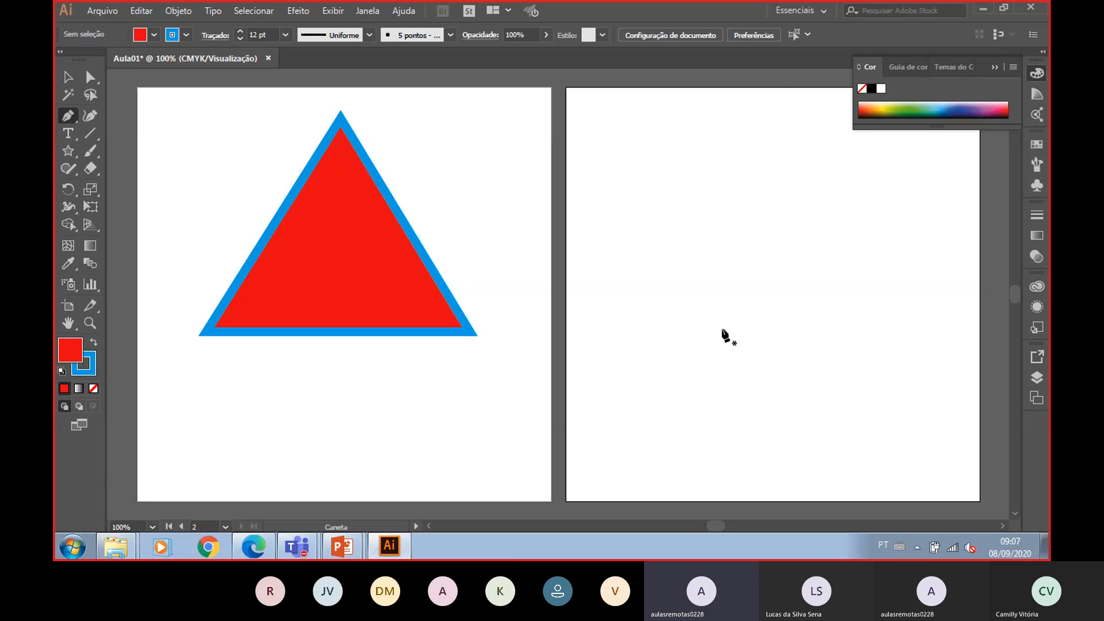
pyautogui.click(695, 265)
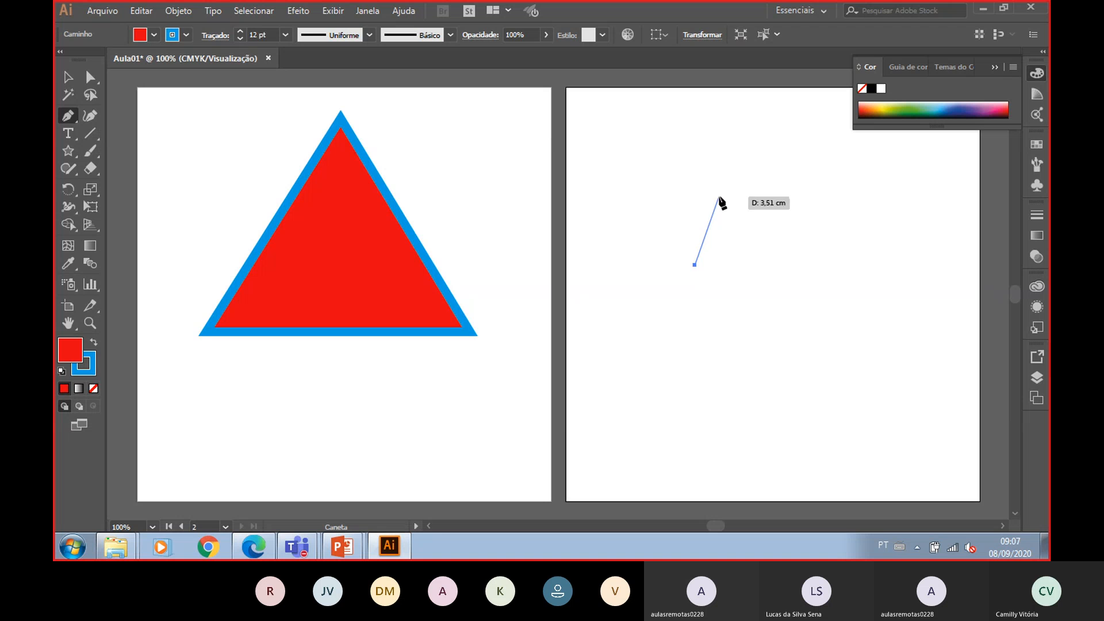
pyautogui.click(729, 180)
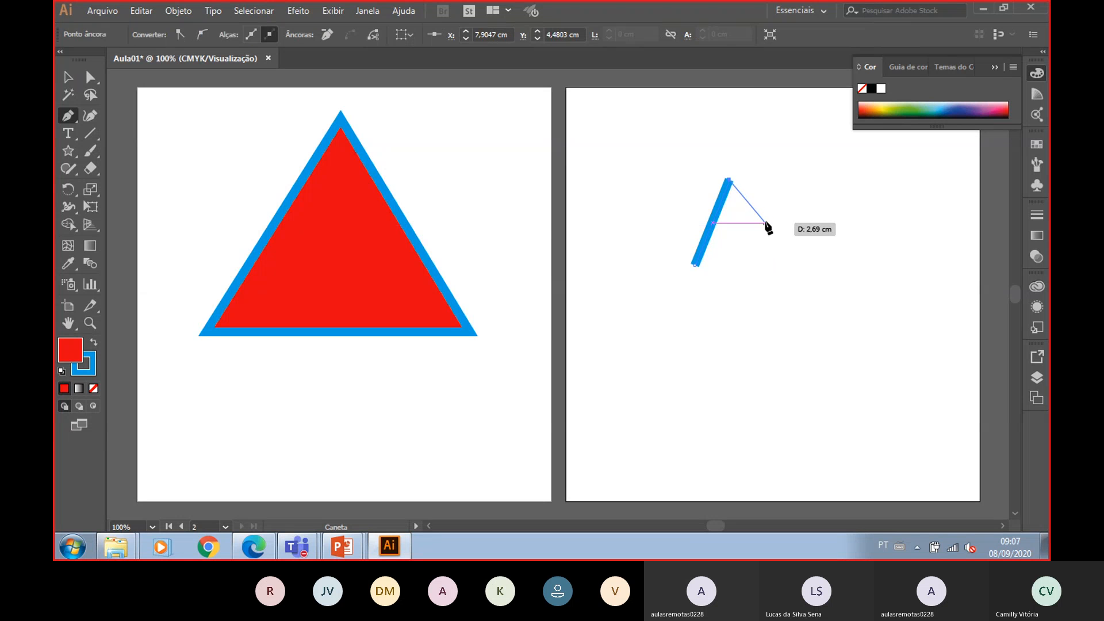
pyautogui.click(763, 226)
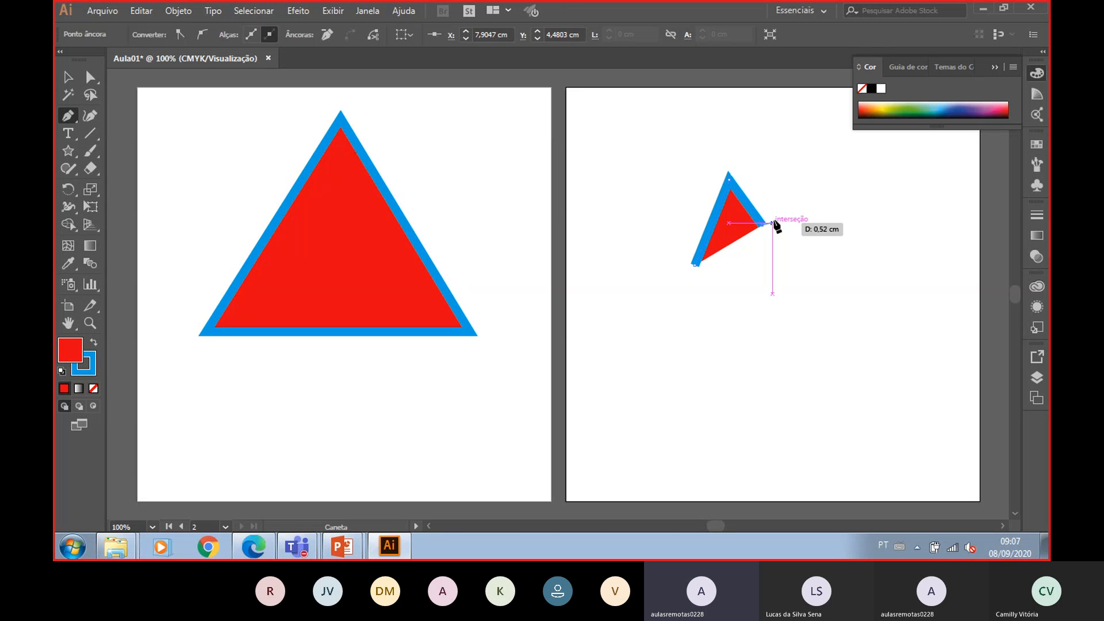
pyautogui.click(813, 180)
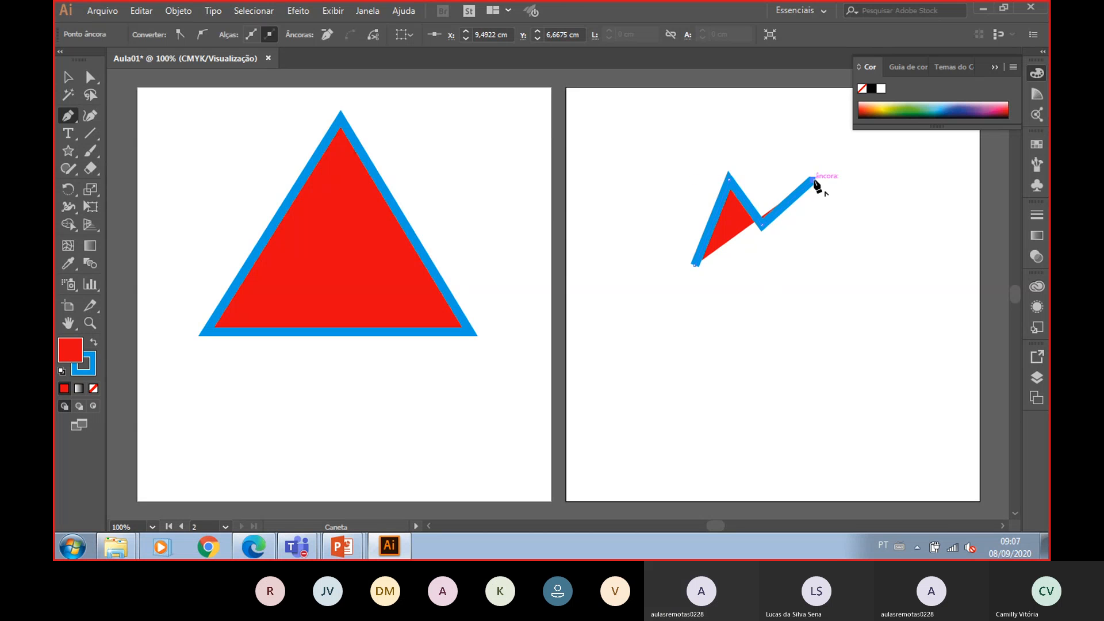
pyautogui.click(837, 223)
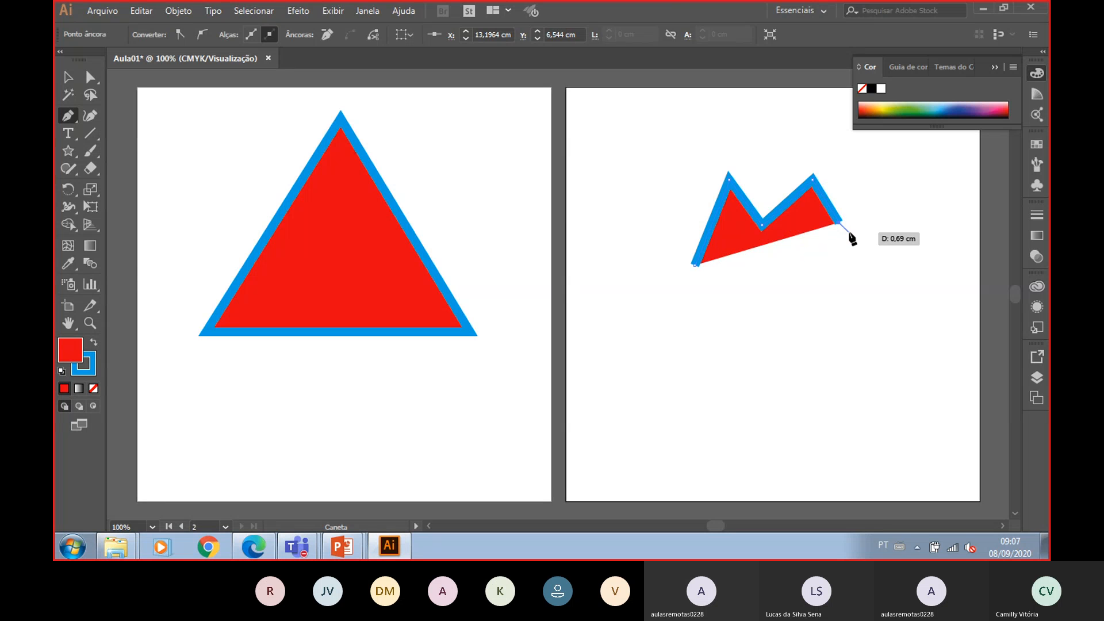
pyautogui.hotkey('ctrl', 'z')
pyautogui.hotkey('ctrl', 'z')
pyautogui.hotkey('ctrl', 'z')
pyautogui.hotkey('ctrl', 'z')
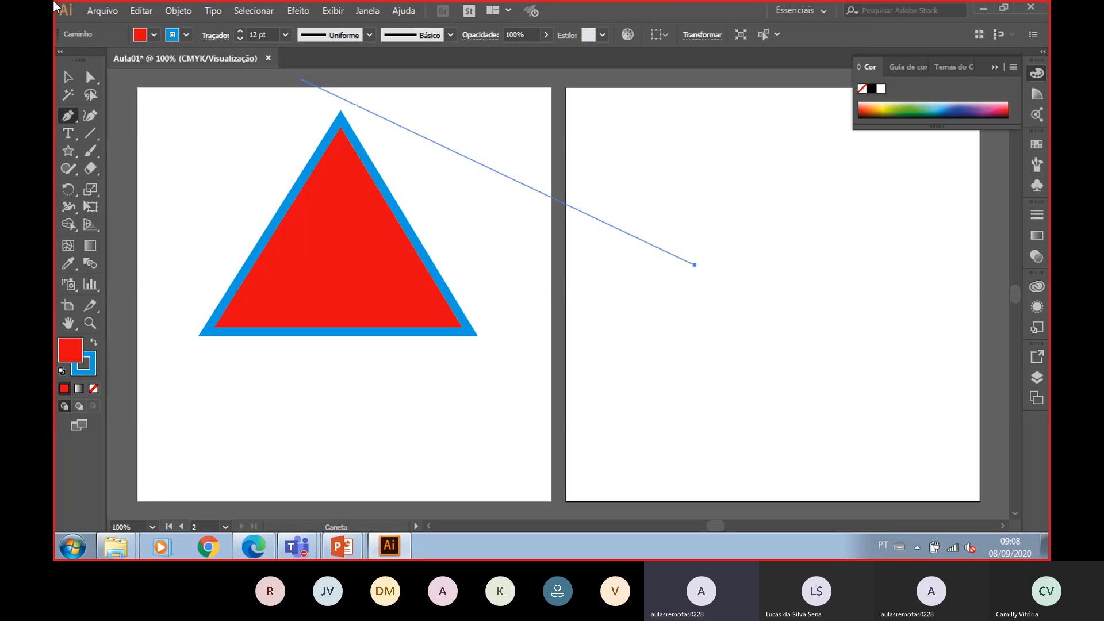
# - Lower the stroke weight and draw a closed heart outline with two pointed lobes using the Pen tool on the second artboard
pyautogui.click(244, 40)
pyautogui.click(243, 39)
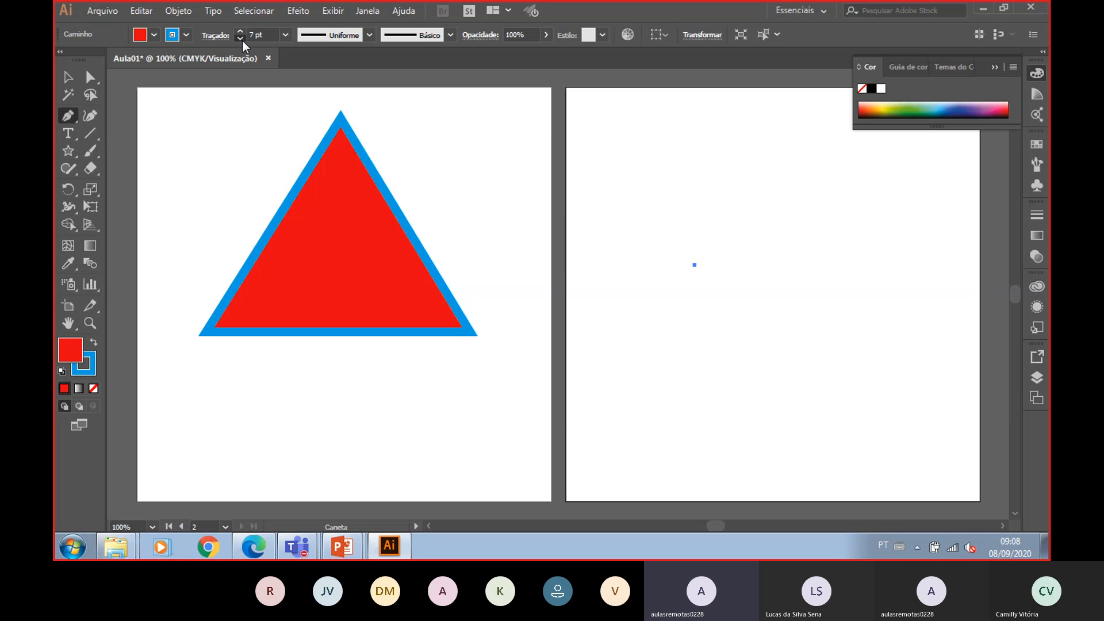
pyautogui.click(239, 30)
pyautogui.click(672, 288)
pyautogui.click(715, 179)
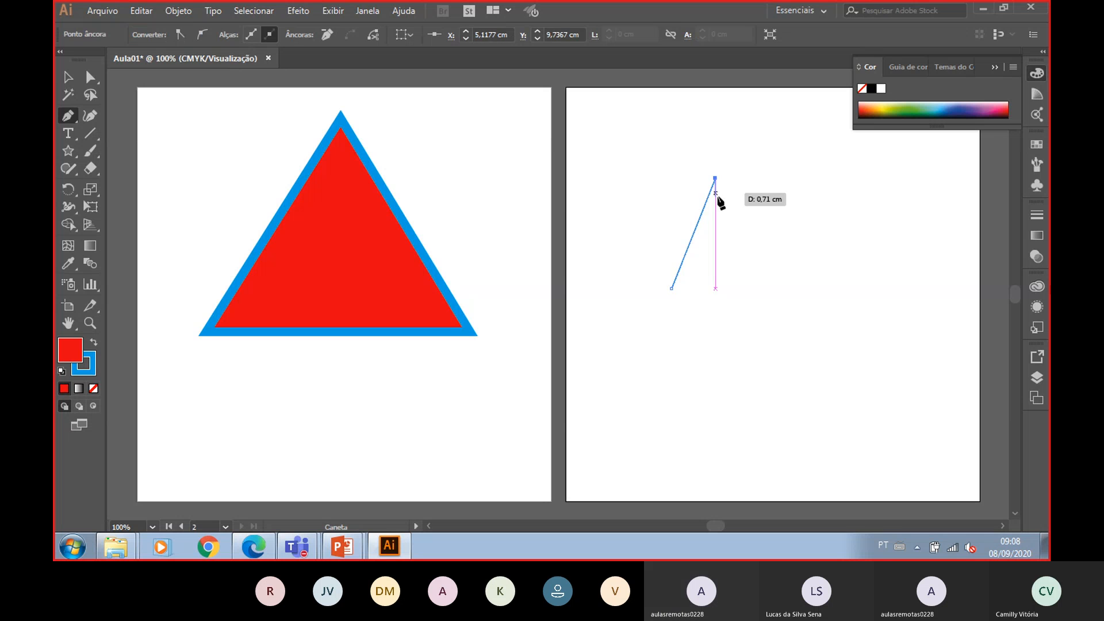
pyautogui.click(767, 224)
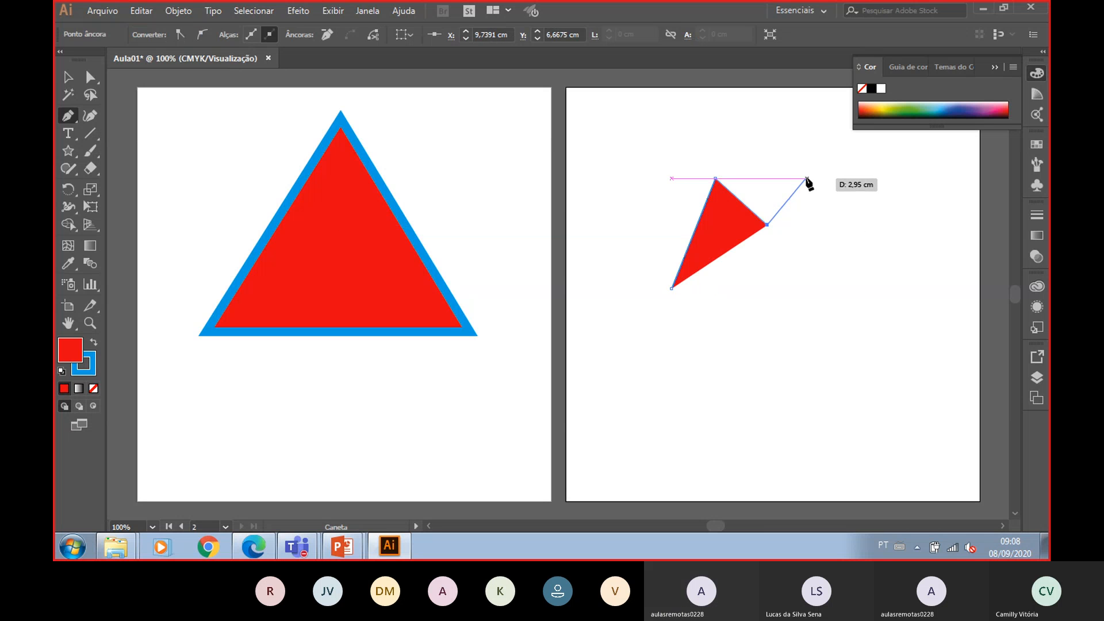
pyautogui.click(804, 179)
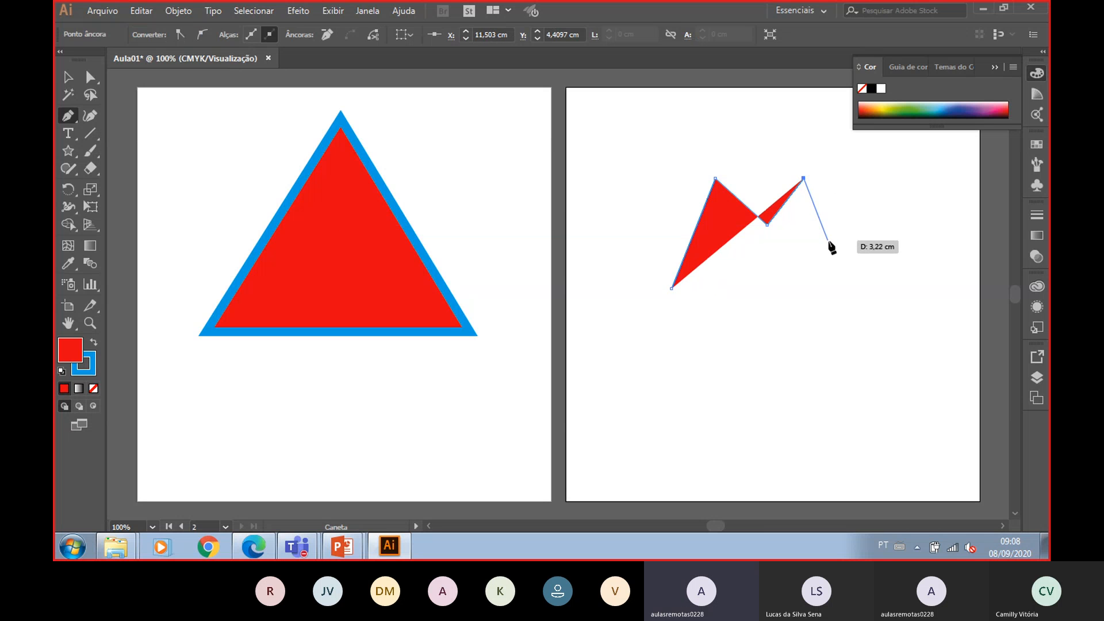
pyautogui.click(843, 288)
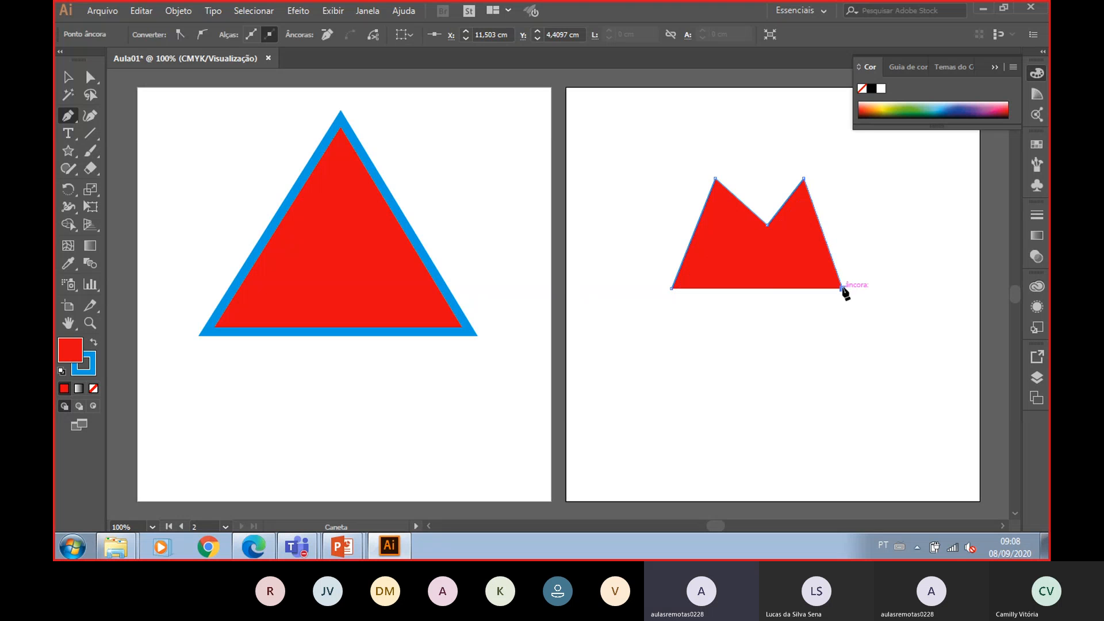
pyautogui.click(769, 456)
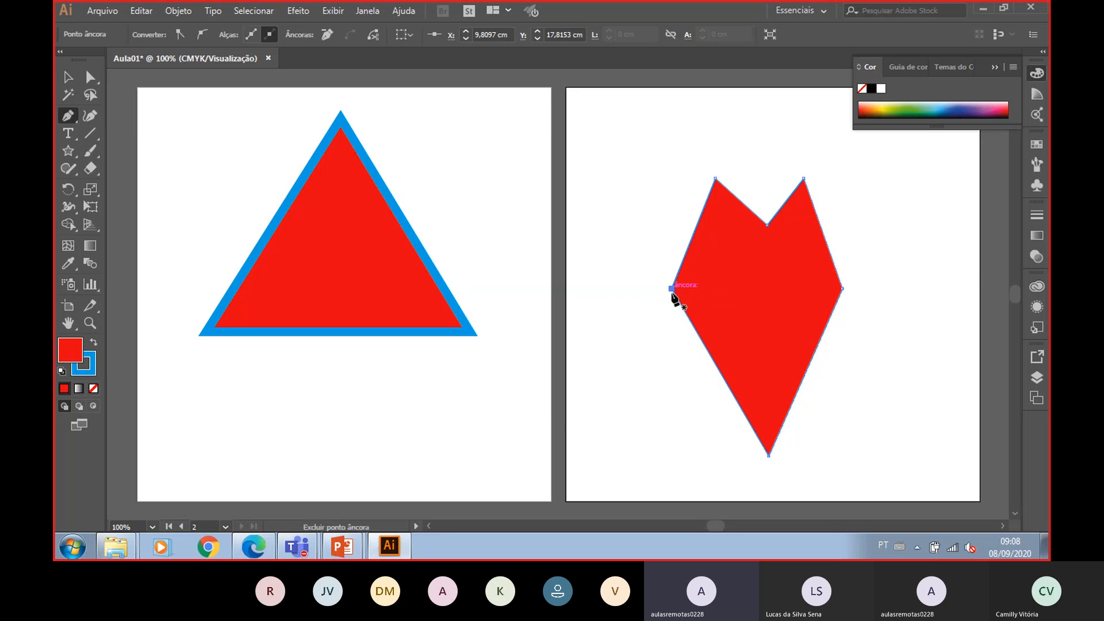
pyautogui.click(672, 288)
# - Convert the heart's left, both lobe-top and right anchor points into smooth points with the Direct Selection tool
pyautogui.press('a')
pyautogui.click(200, 35)
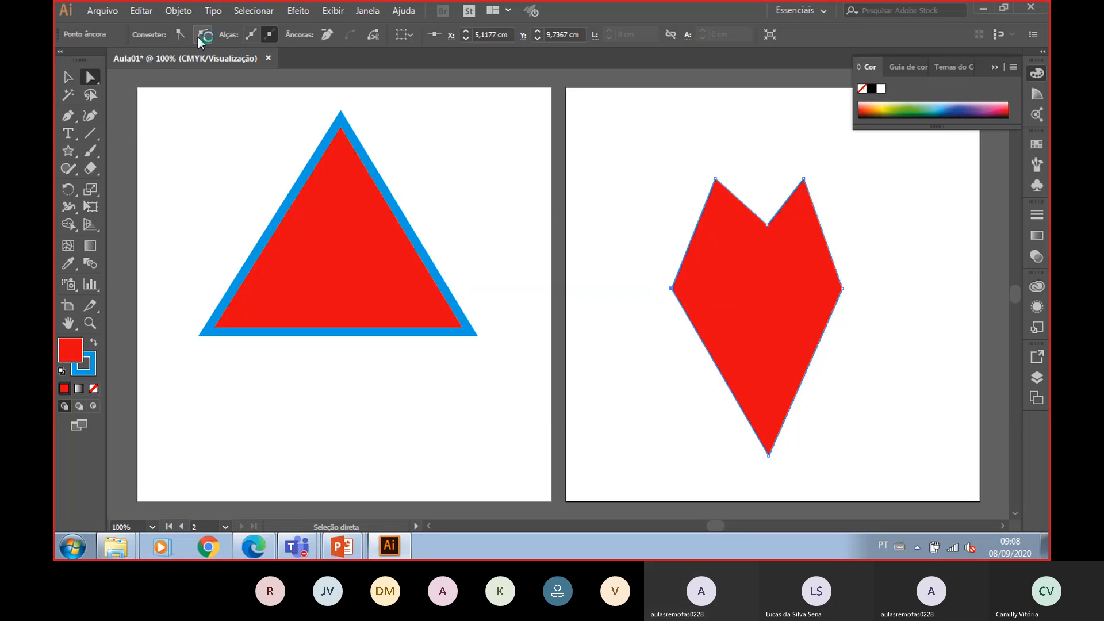
pyautogui.click(716, 179)
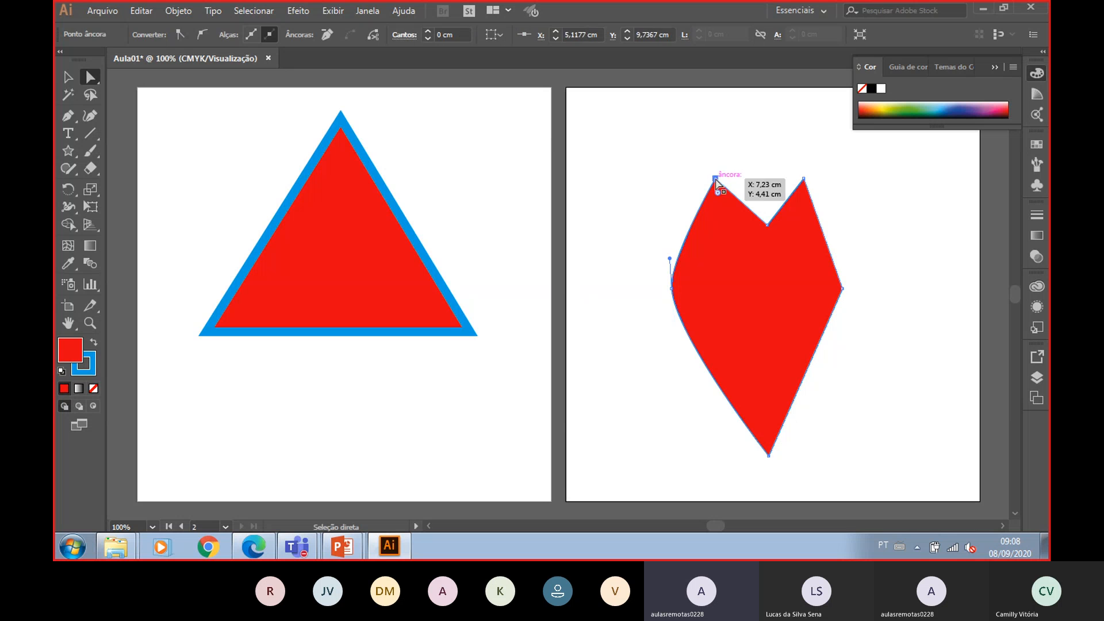
pyautogui.click(202, 33)
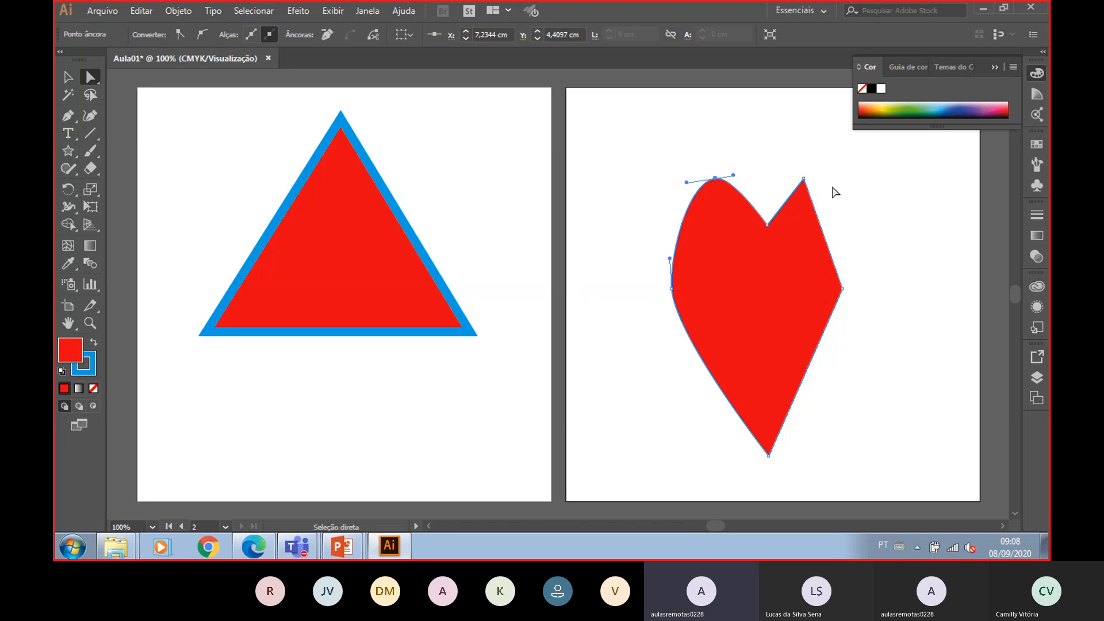
pyautogui.click(807, 182)
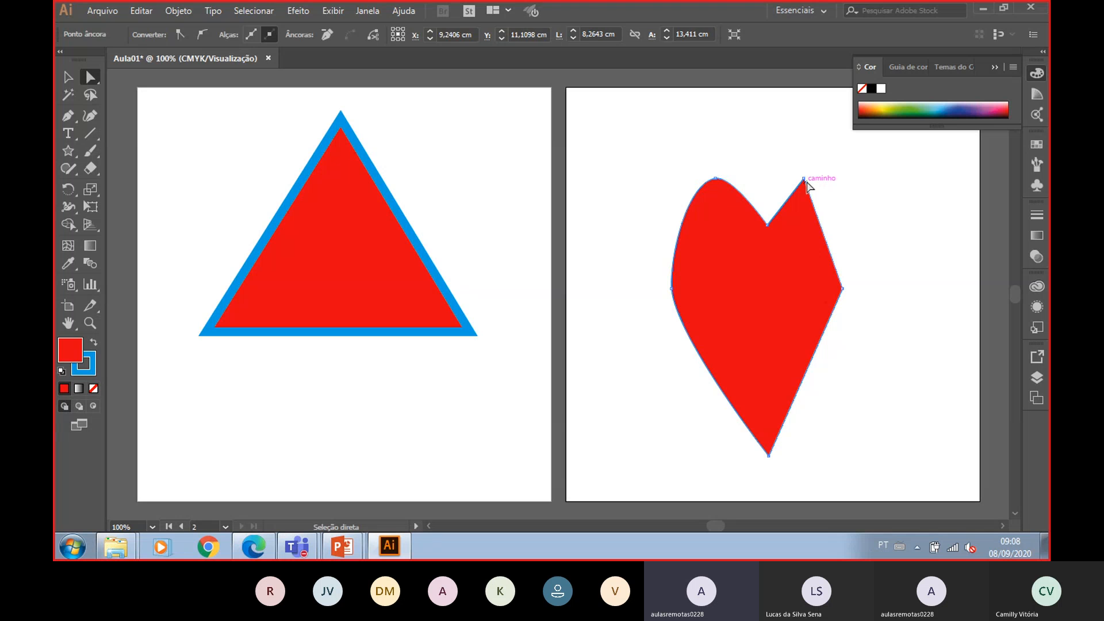
pyautogui.click(202, 34)
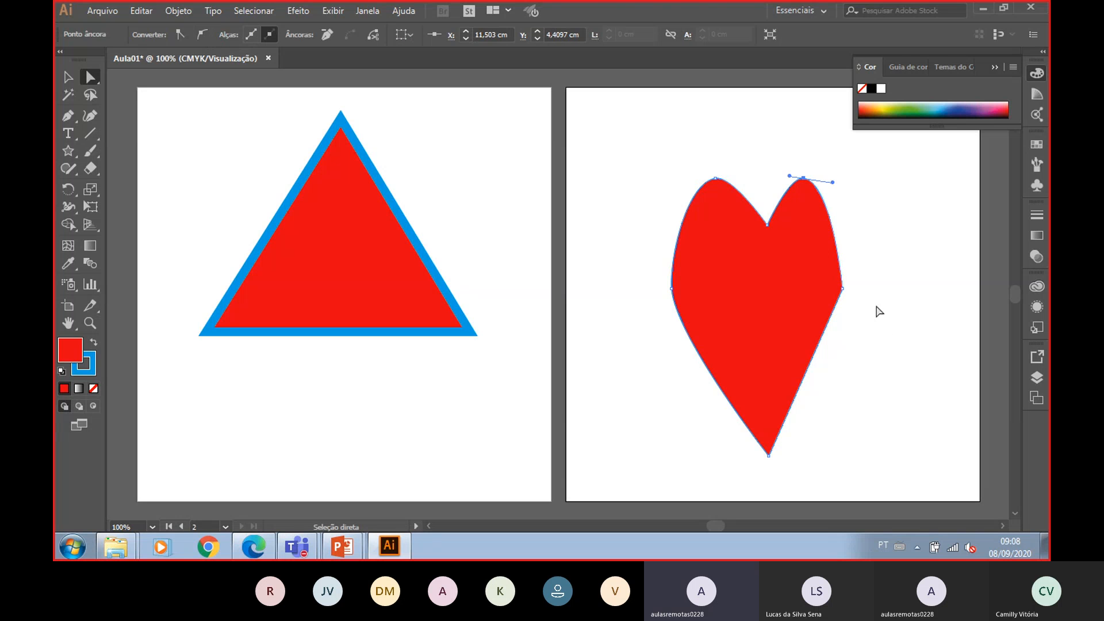
pyautogui.click(842, 288)
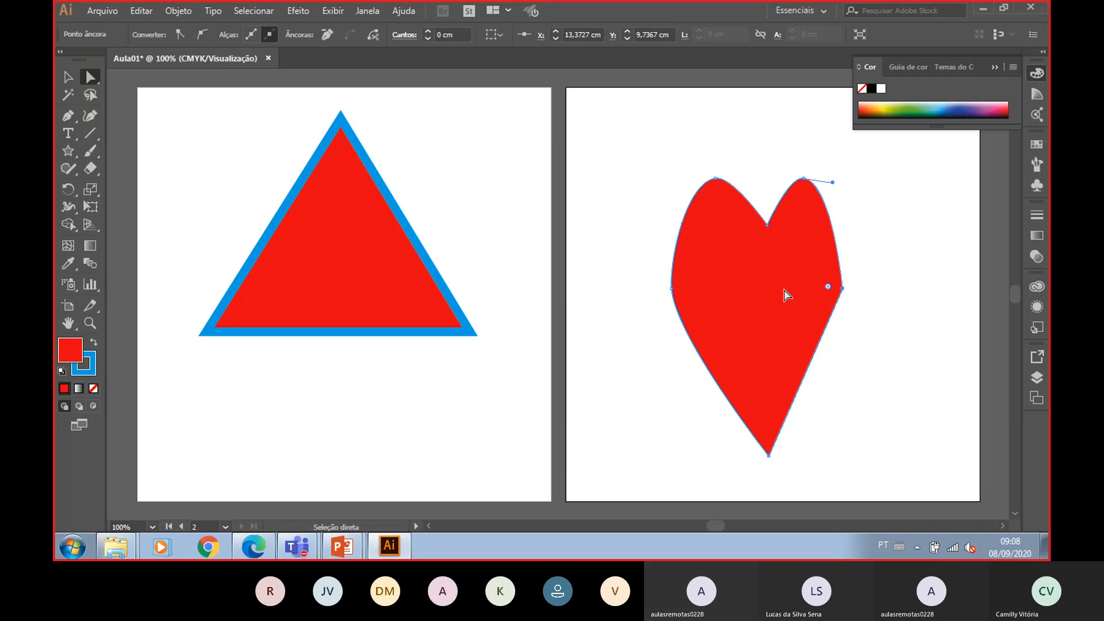
pyautogui.click(202, 35)
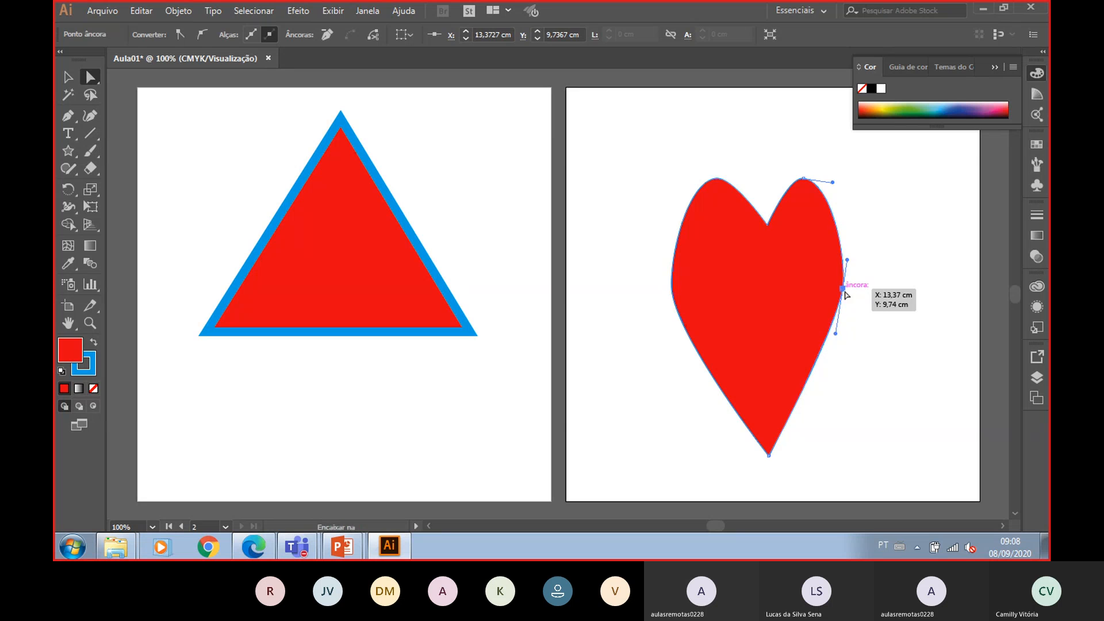
# - Reshape the heart by pushing its side anchors outward, shifting the right lobe's top and lowering the center notch
pyautogui.moveTo(842, 289); pyautogui.dragTo(850, 291)
pyautogui.moveTo(673, 289); pyautogui.dragTo(663, 299)
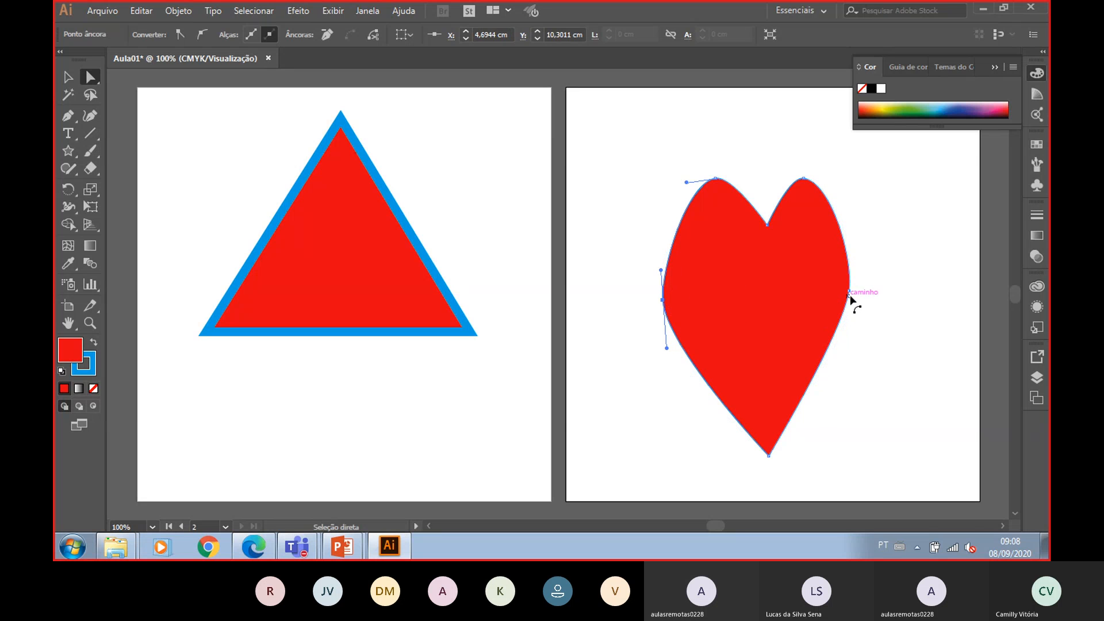
pyautogui.moveTo(850, 291); pyautogui.dragTo(860, 299)
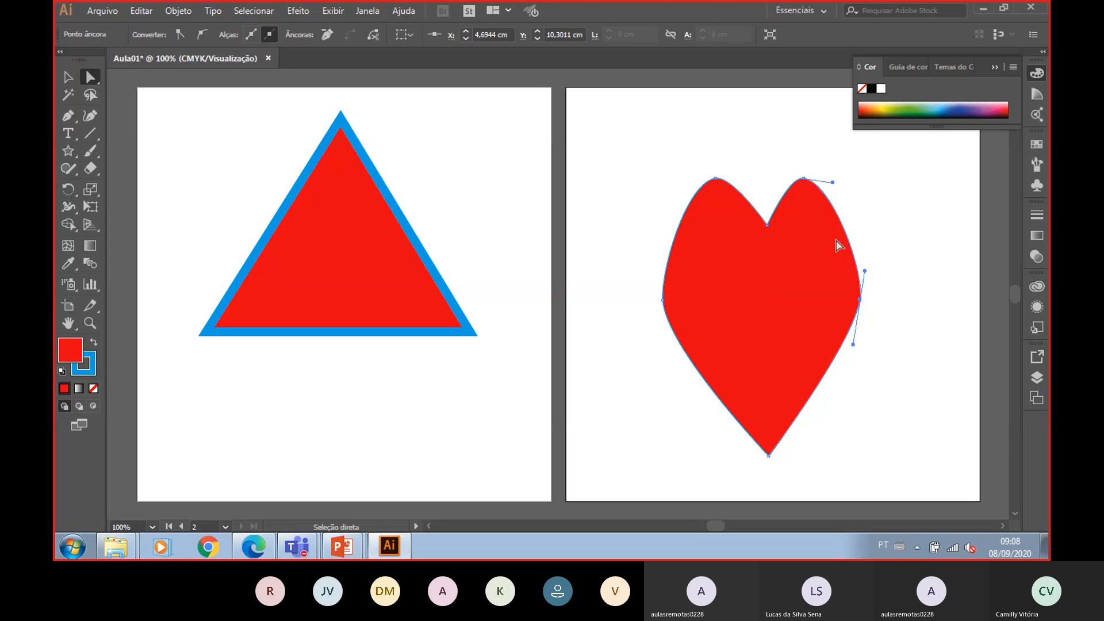
pyautogui.click(804, 178)
pyautogui.moveTo(804, 178); pyautogui.dragTo(817, 179)
pyautogui.moveTo(766, 229); pyautogui.dragTo(769, 250)
# - Adjust the right lobe top's curve handle to round that lobe, then deselect
pyautogui.click(717, 180)
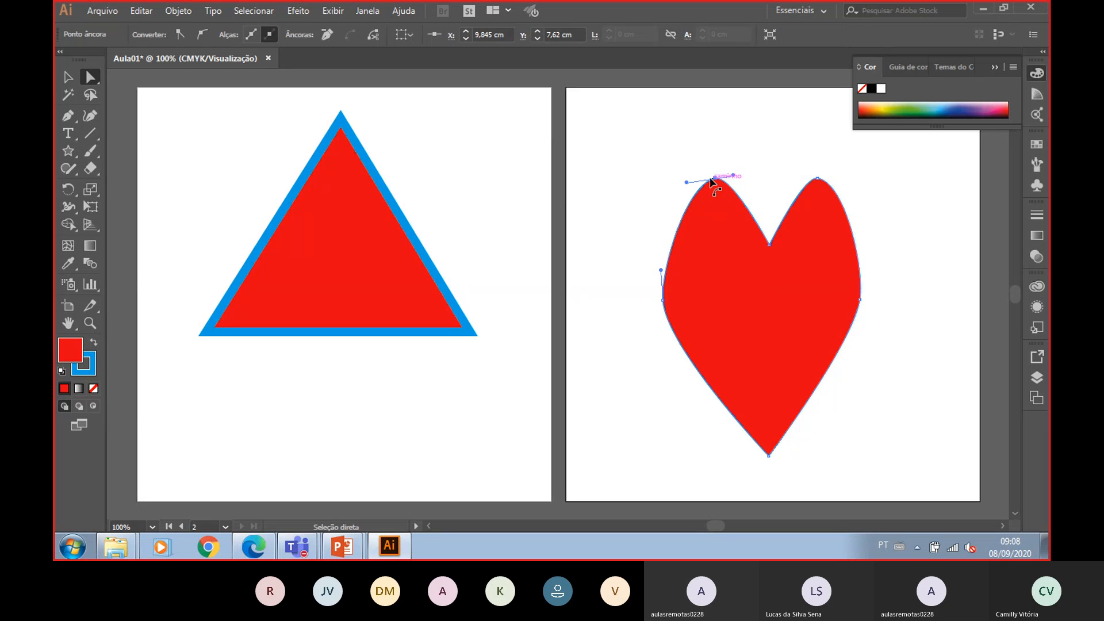
pyautogui.click(800, 165)
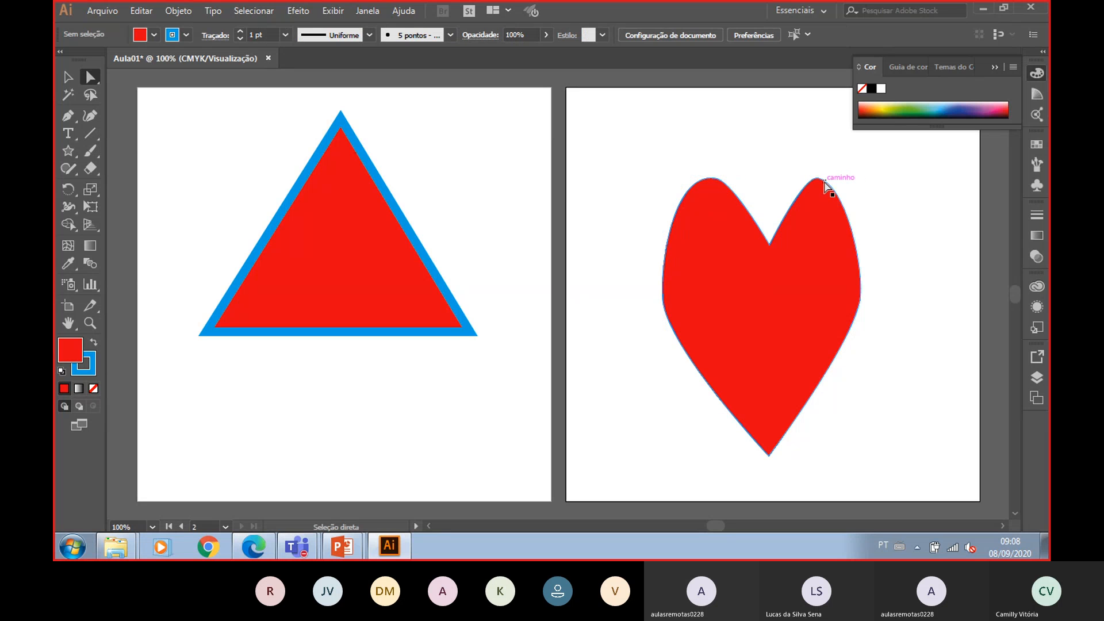
pyautogui.click(817, 178)
pyautogui.moveTo(851, 185); pyautogui.dragTo(867, 173)
pyautogui.click(948, 226)
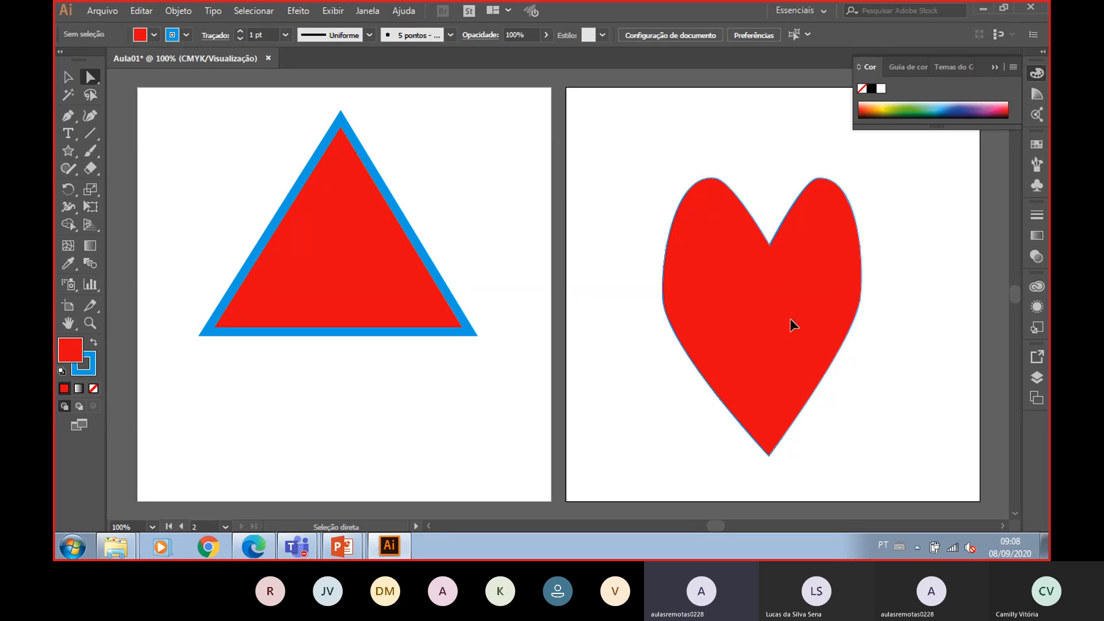
# - Move the heart upward and widen it by dragging its left and right side anchors outward
pyautogui.moveTo(777, 313); pyautogui.dragTo(762, 276)
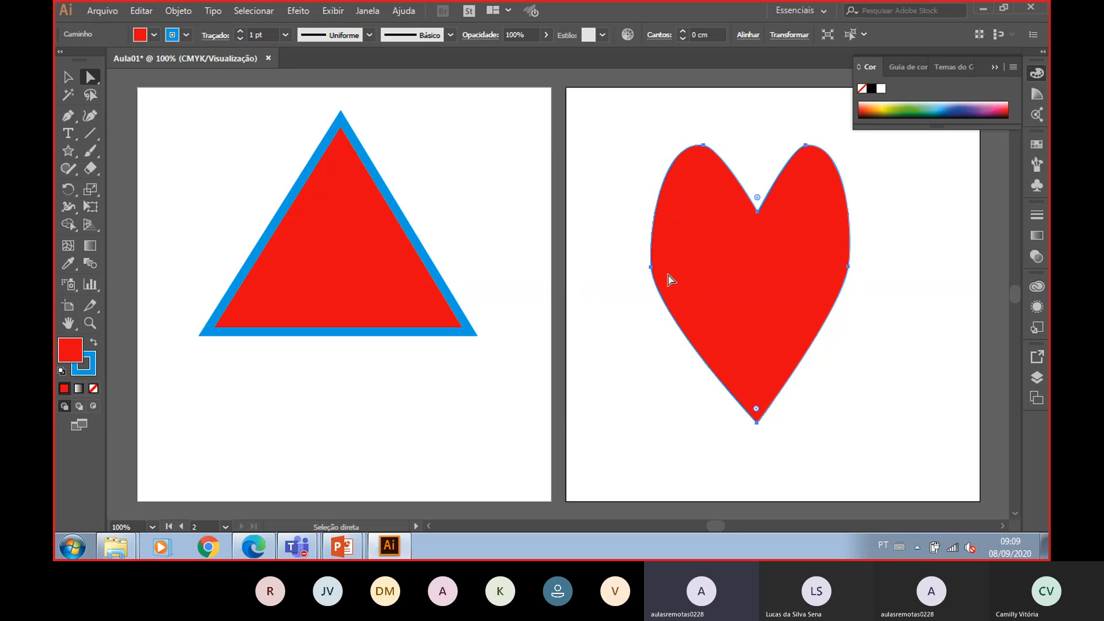
pyautogui.click(651, 266)
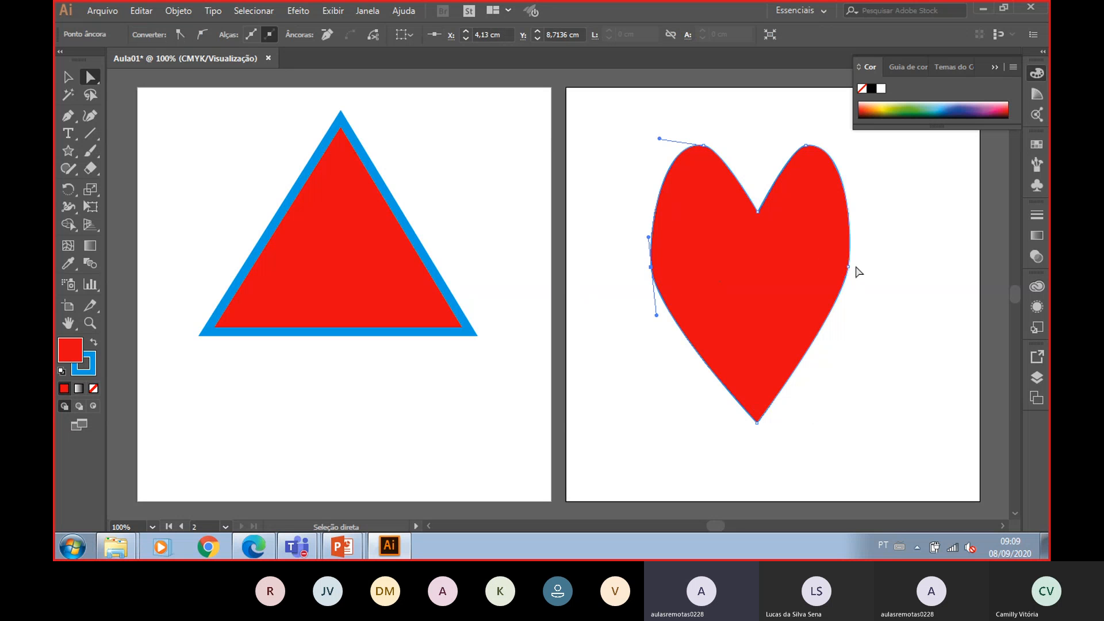
pyautogui.click(849, 267)
pyautogui.moveTo(849, 267); pyautogui.dragTo(857, 265)
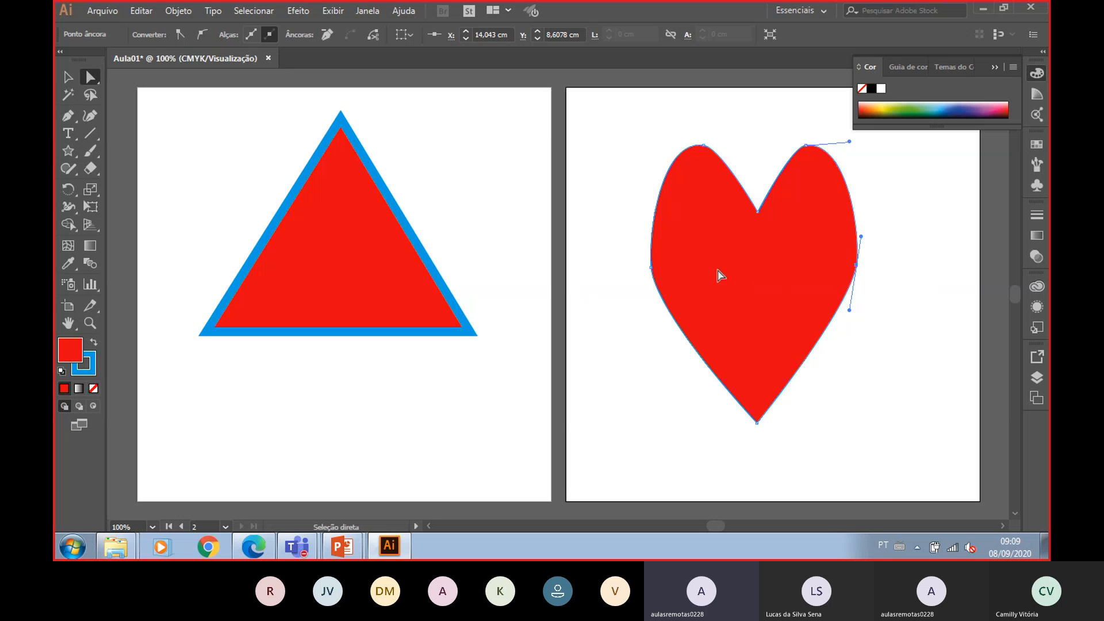
pyautogui.click(651, 267)
pyautogui.moveTo(651, 267); pyautogui.dragTo(642, 273)
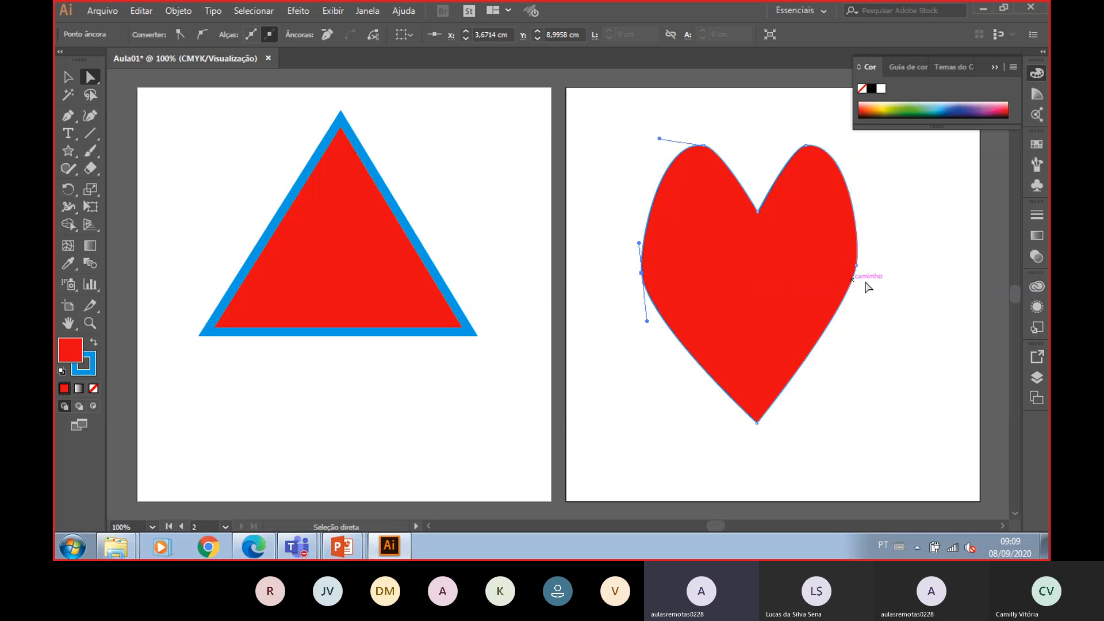
pyautogui.click(857, 266)
pyautogui.moveTo(857, 267); pyautogui.dragTo(869, 268)
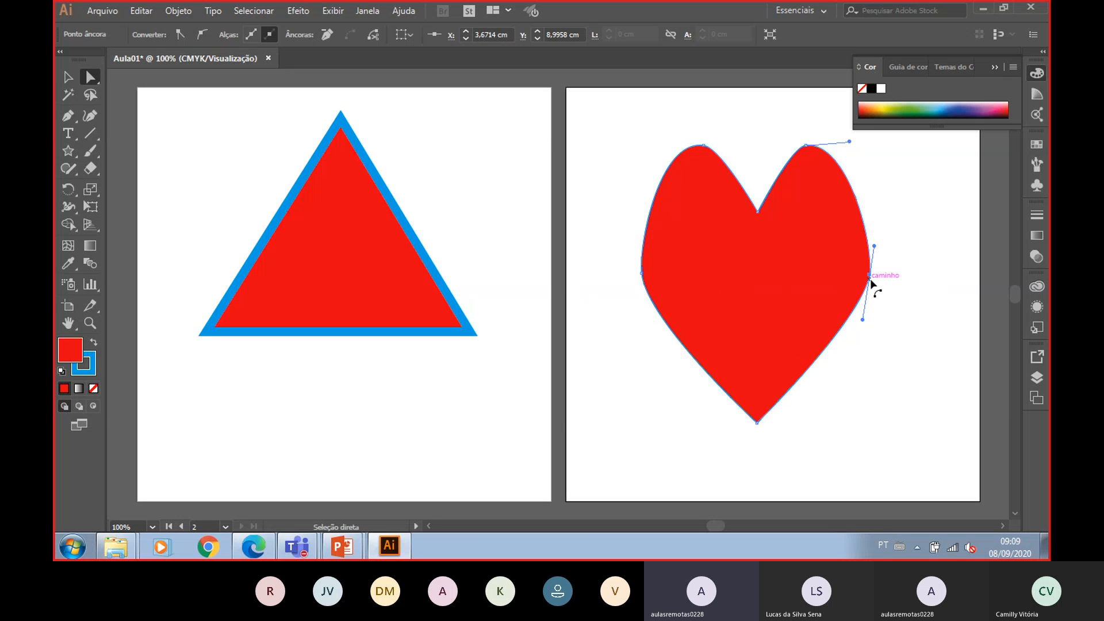
pyautogui.click(918, 360)
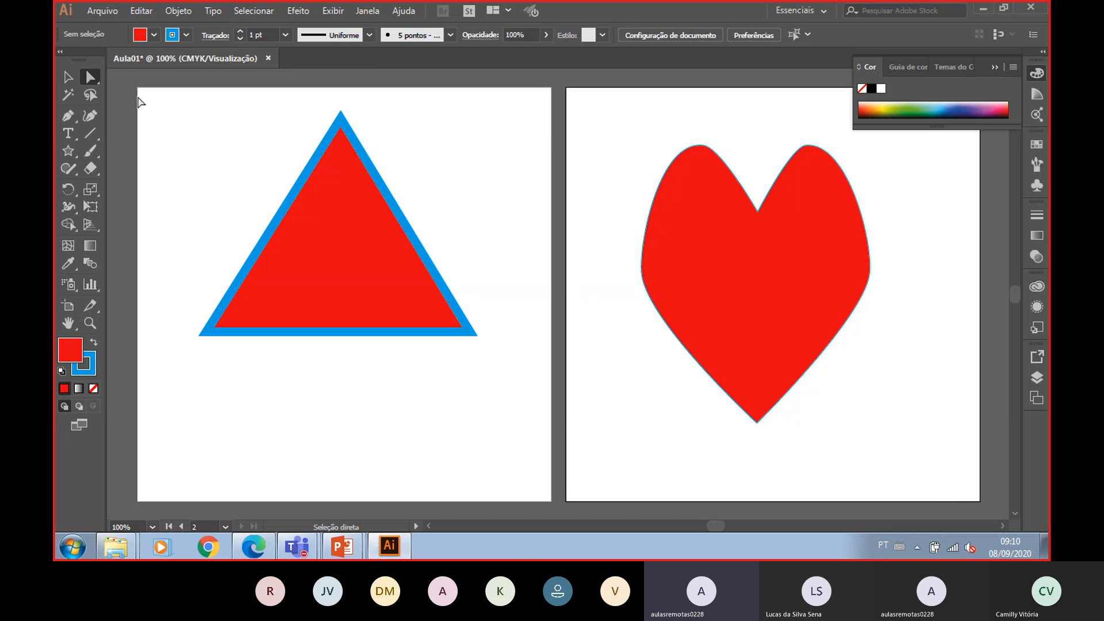
# - Select the triangle on the first artboard with the Selection tool and delete it
pyautogui.click(68, 76)
pyautogui.moveTo(159, 93)
pyautogui.mouseDown()
pyautogui.moveTo(227, 139)
pyautogui.moveTo(498, 392)
pyautogui.mouseUp()
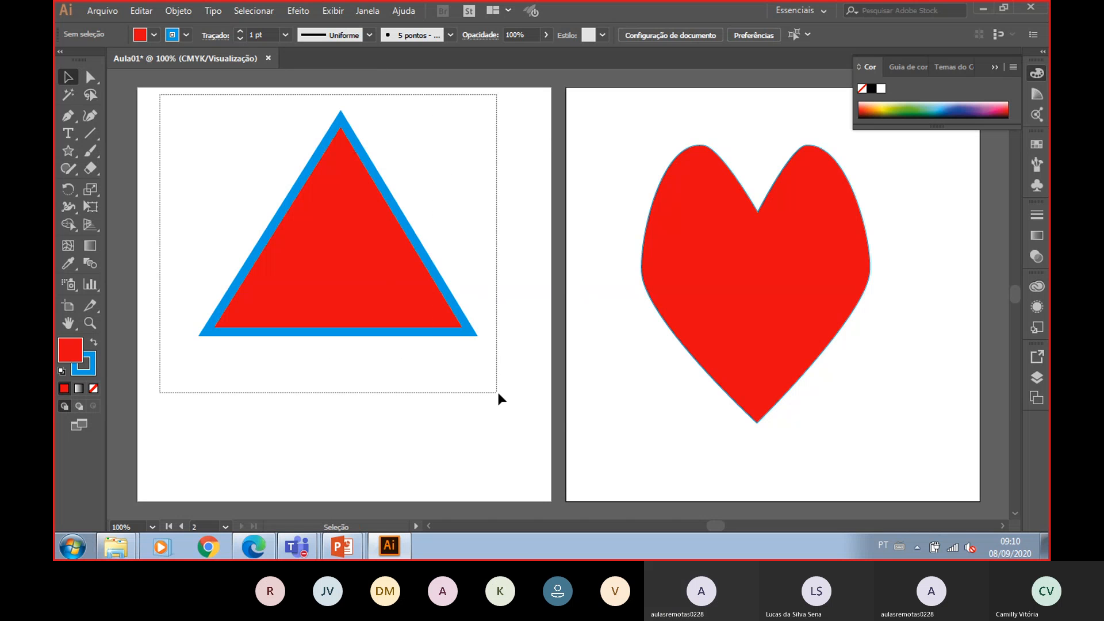
pyautogui.press('Delete')
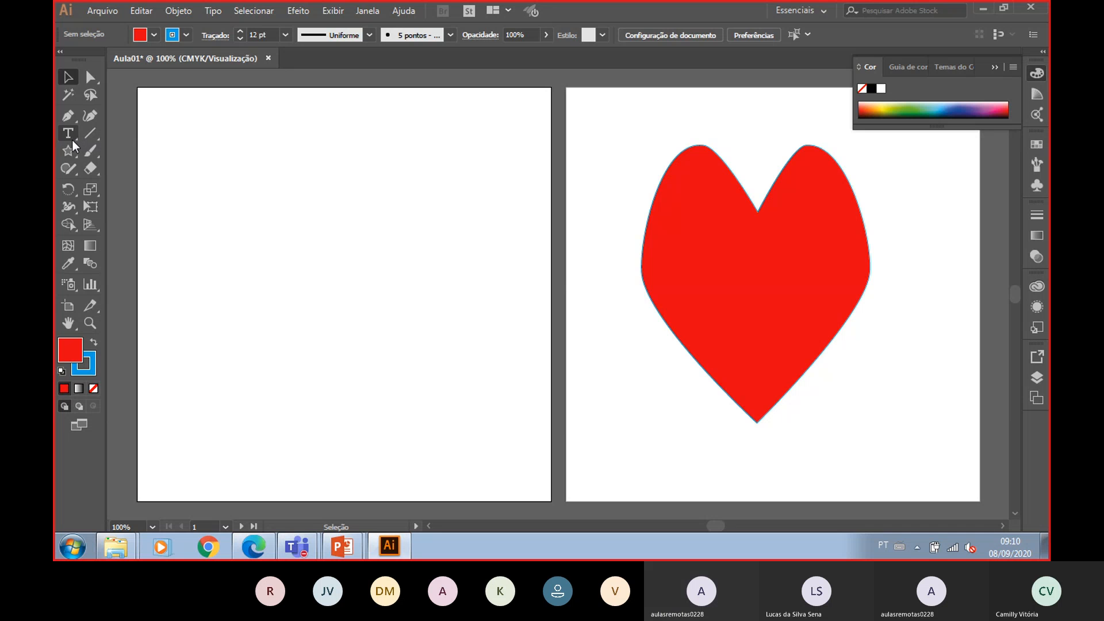
pyautogui.moveTo(69, 150); pyautogui.dragTo(64, 154)
pyautogui.click(119, 149)
pyautogui.moveTo(246, 167); pyautogui.dragTo(434, 315)
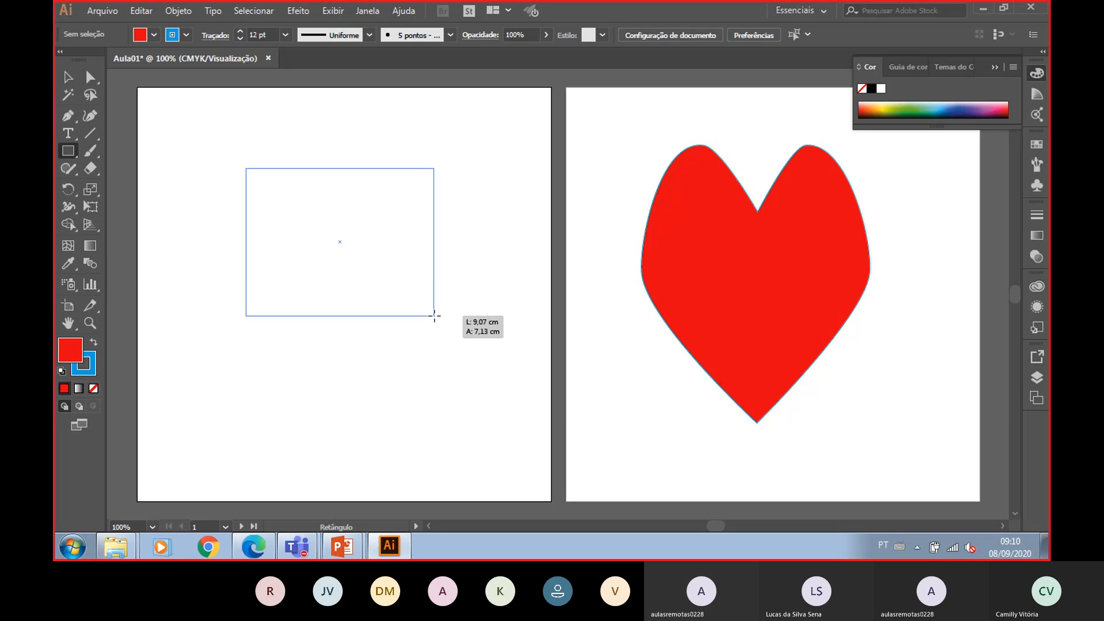
pyautogui.moveTo(434, 316); pyautogui.dragTo(434, 315)
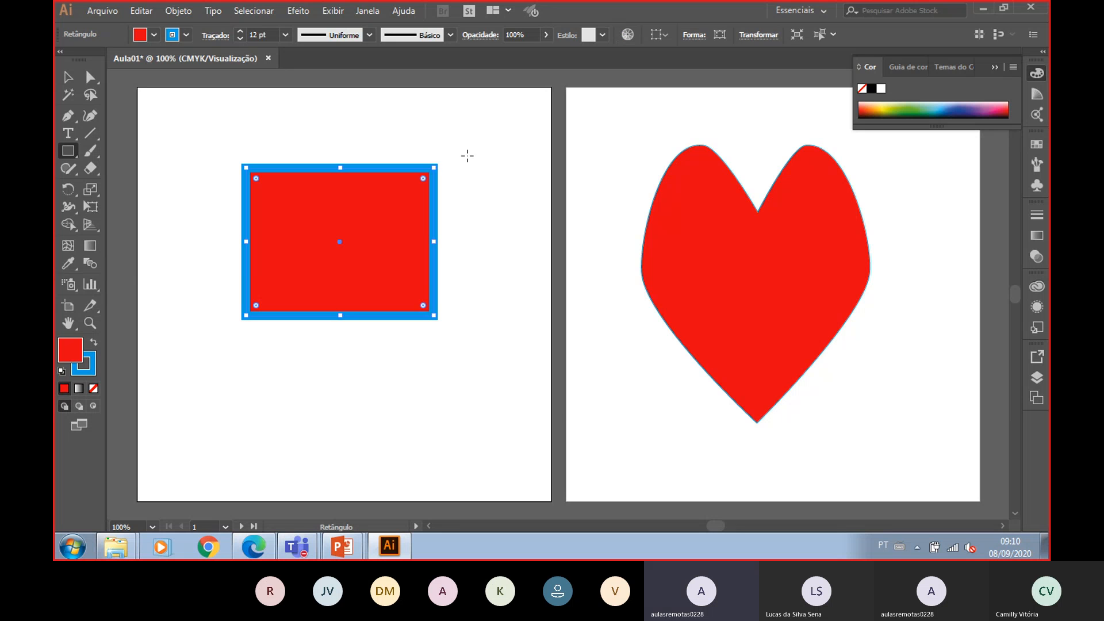
pyautogui.hotkey('ctrl', 'z')
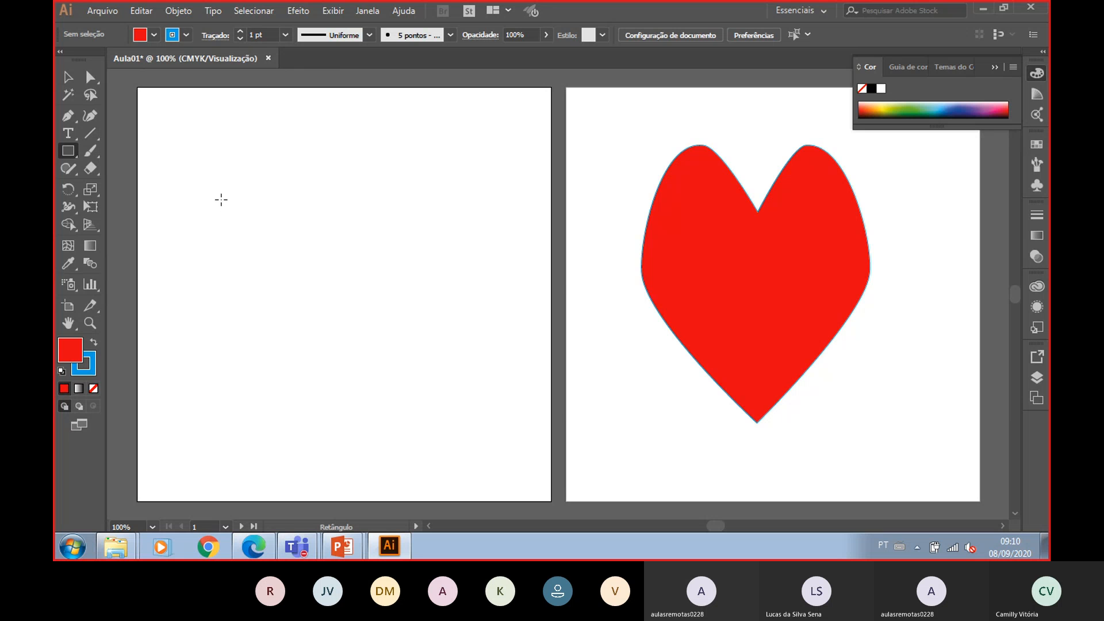
# - Draw a roughly square rectangle on the first artboard and give it a red stroke
pyautogui.moveTo(236, 174); pyautogui.dragTo(462, 377)
pyautogui.click(173, 35)
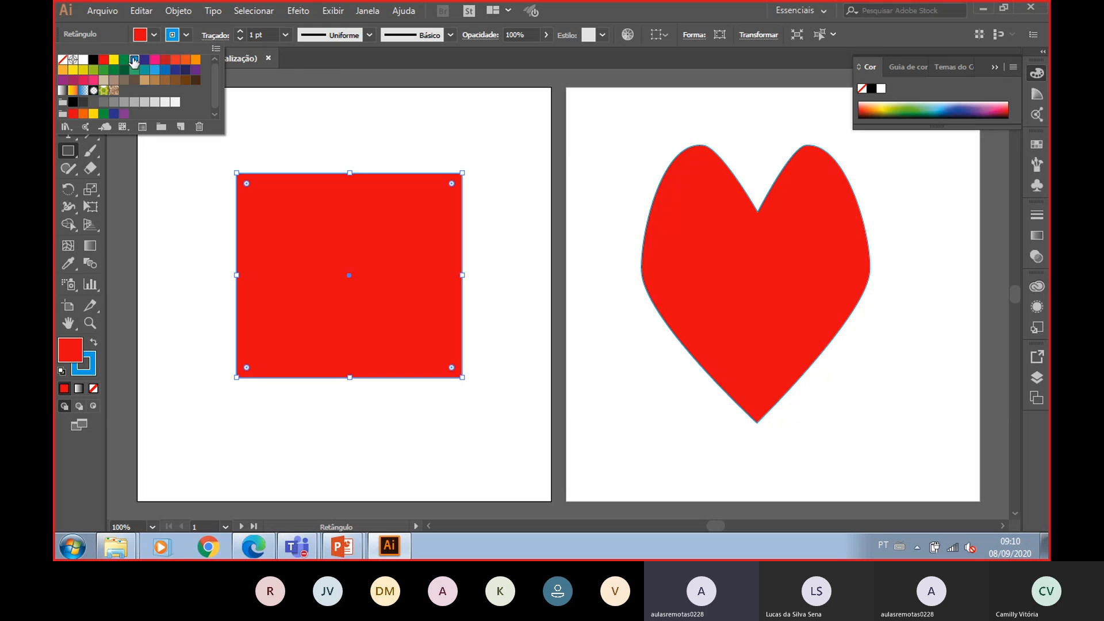
pyautogui.click(105, 60)
# - Set the rectangle's fill to white
pyautogui.click(157, 33)
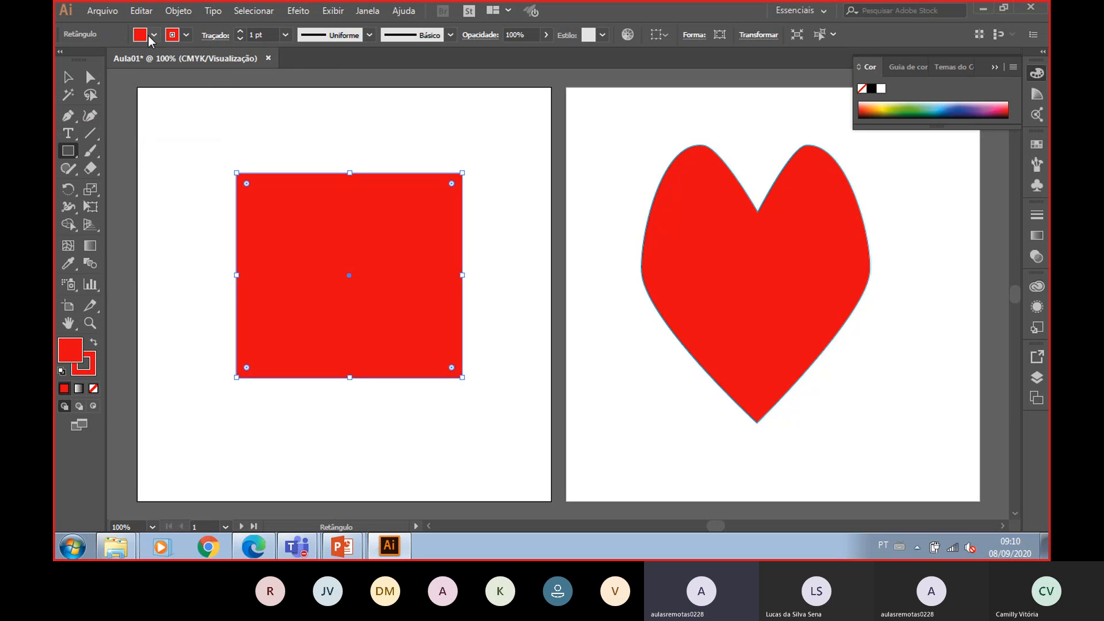
pyautogui.click(152, 34)
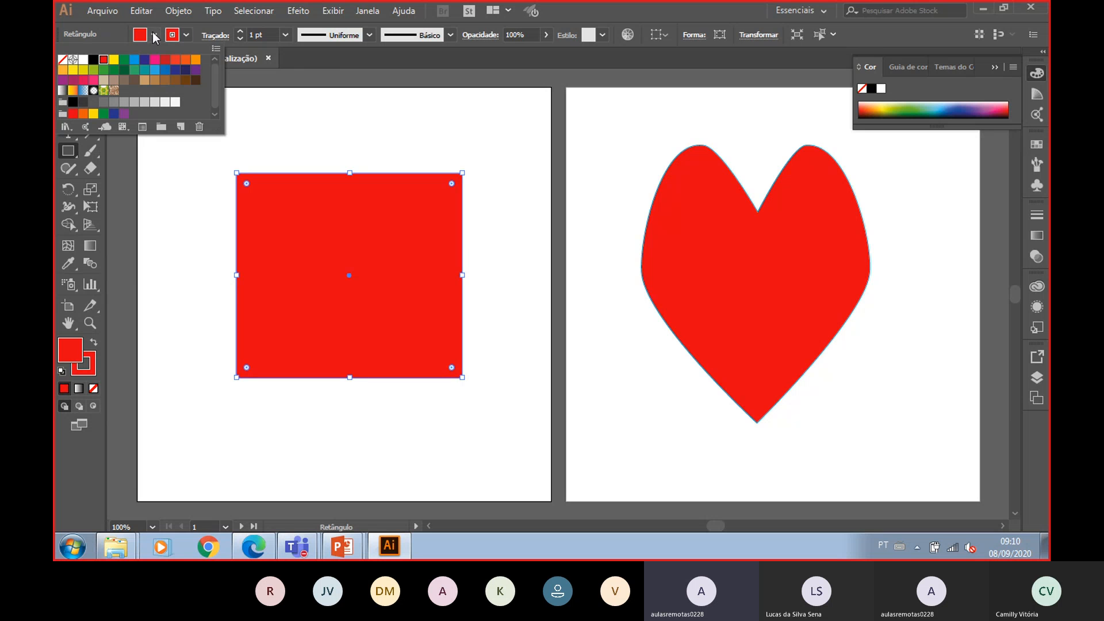
pyautogui.click(83, 59)
pyautogui.click(454, 143)
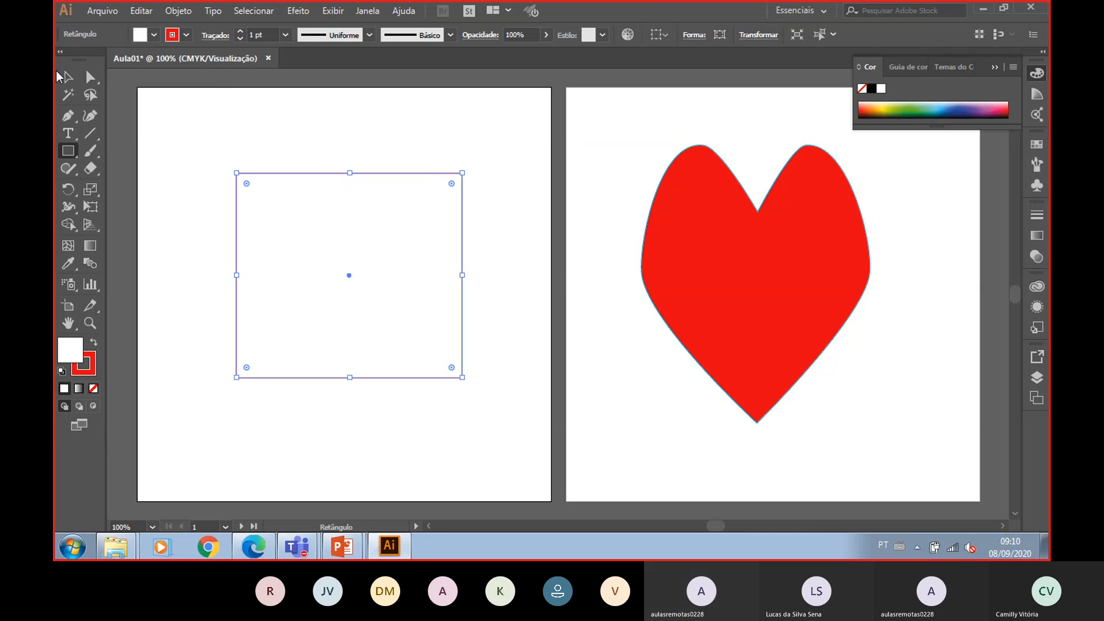
# - Rotate the rectangle freehand with the Selection tool by dragging near its corner
pyautogui.click(65, 77)
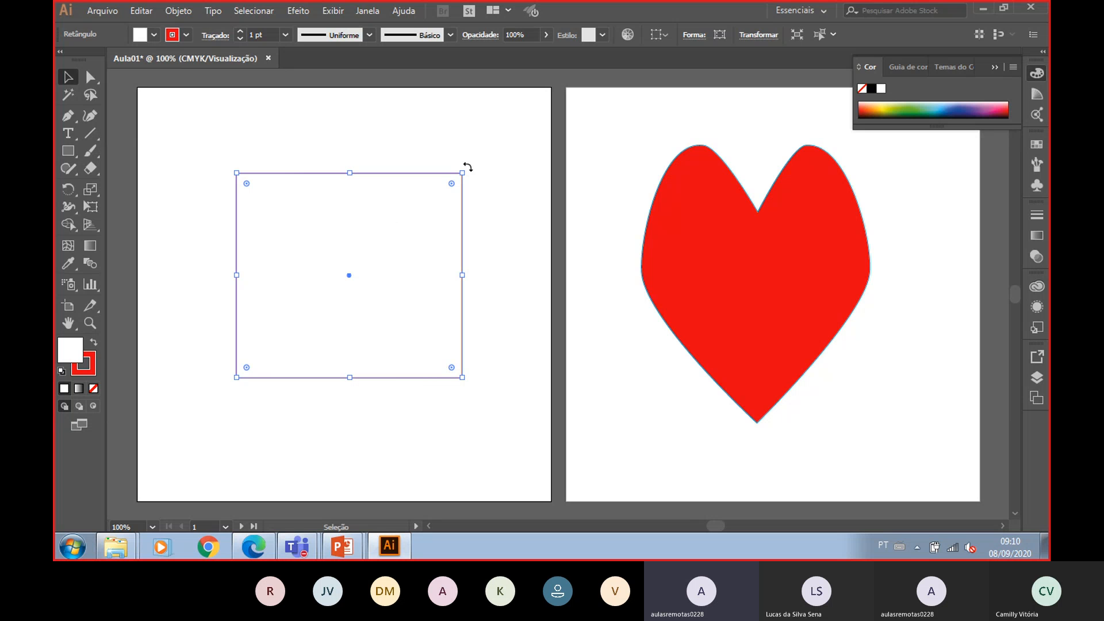
pyautogui.moveTo(468, 167); pyautogui.dragTo(498, 320)
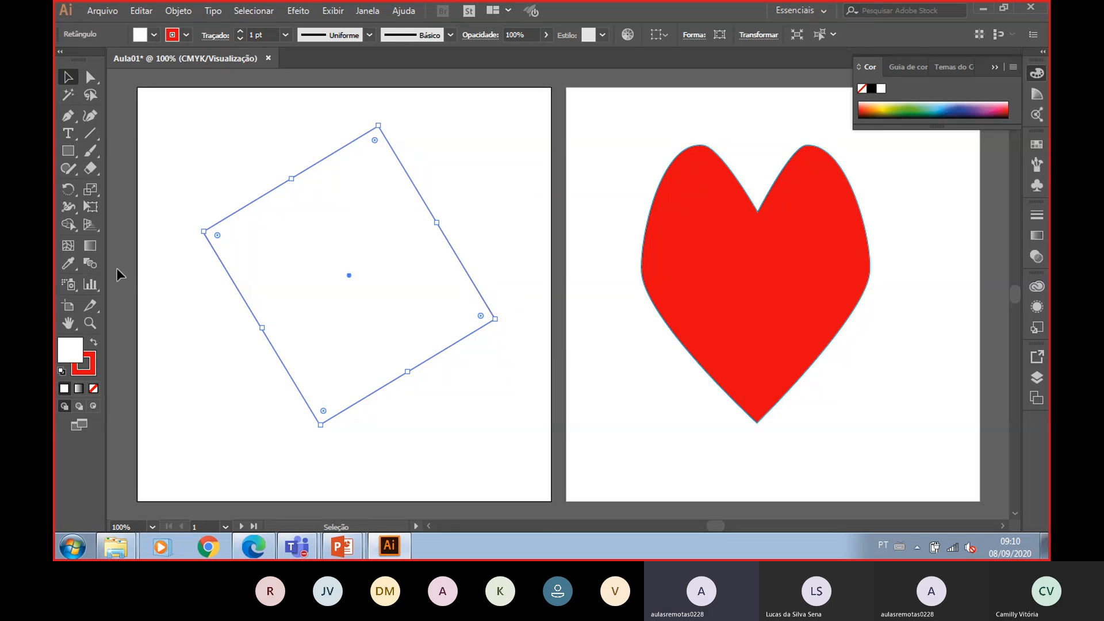
pyautogui.doubleClick(72, 193)
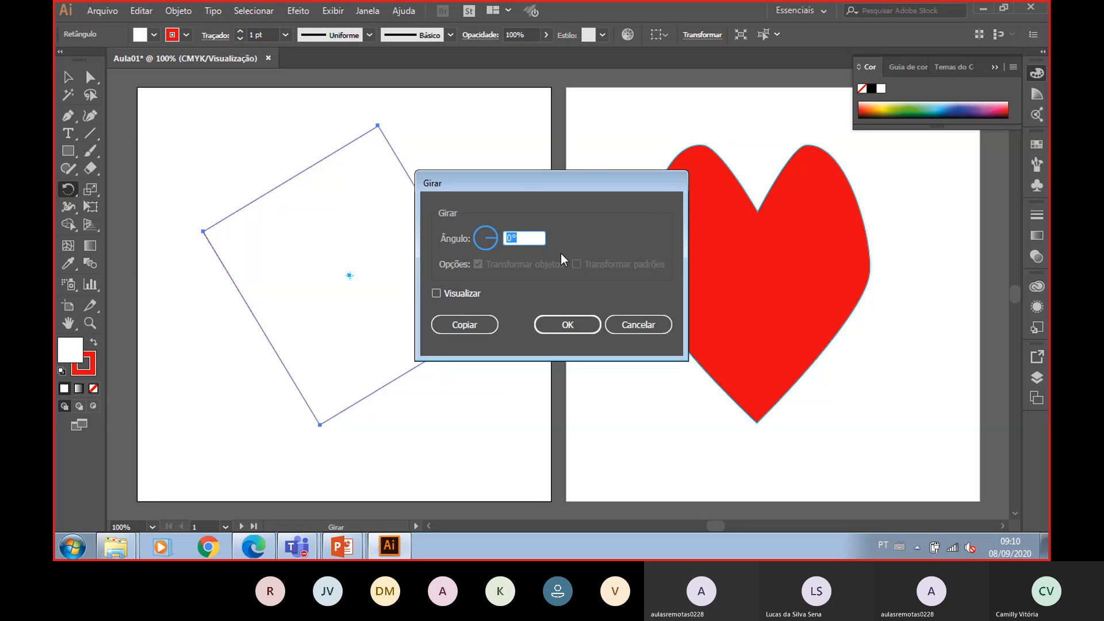
pyautogui.click(650, 329)
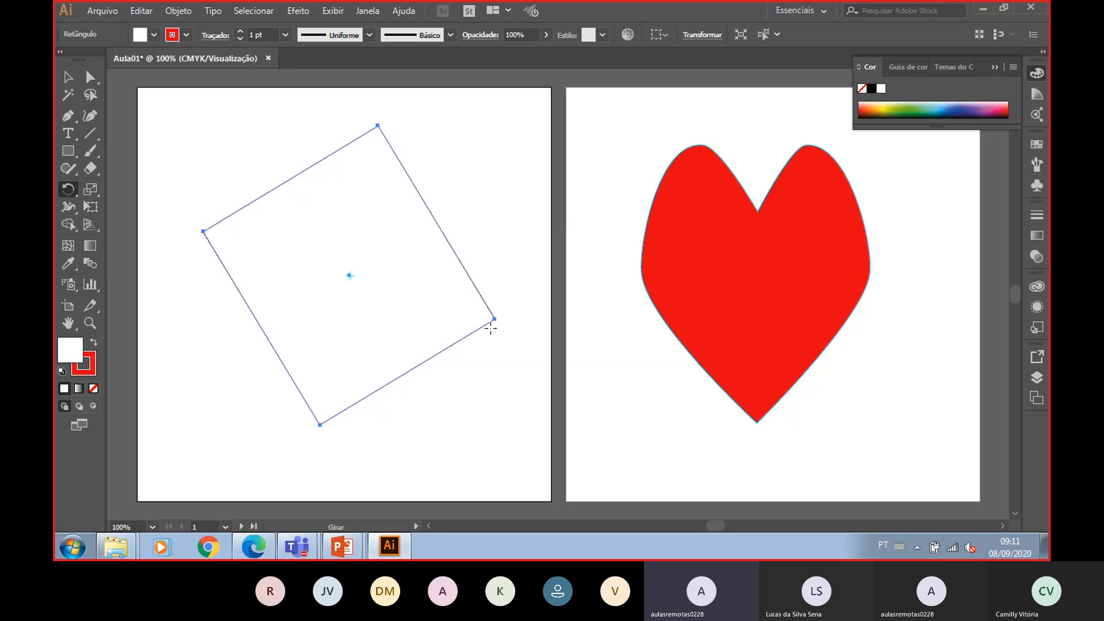
# - Convert the rotated rectangle's bottom and right corner anchors to smooth points with the Direct Selection tool
pyautogui.click(90, 77)
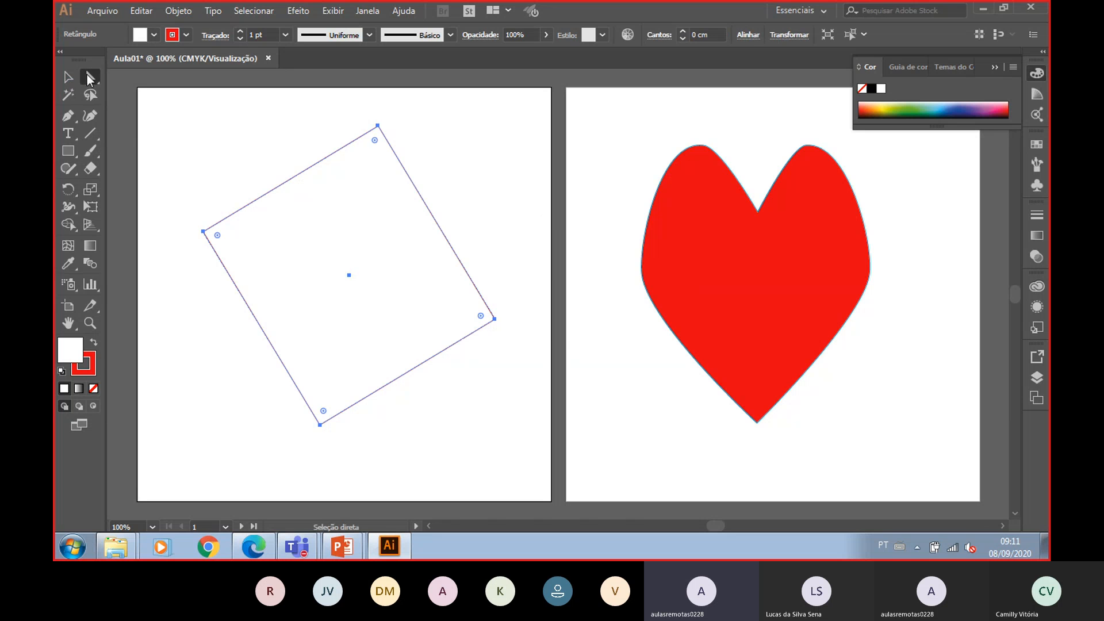
pyautogui.click(494, 319)
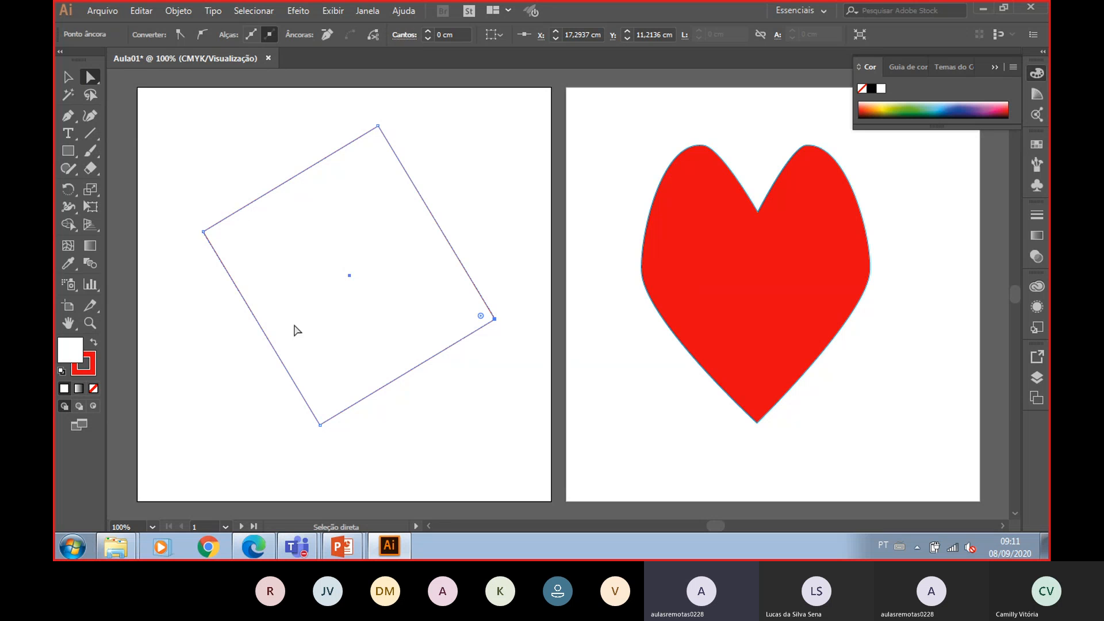
pyautogui.click(320, 425)
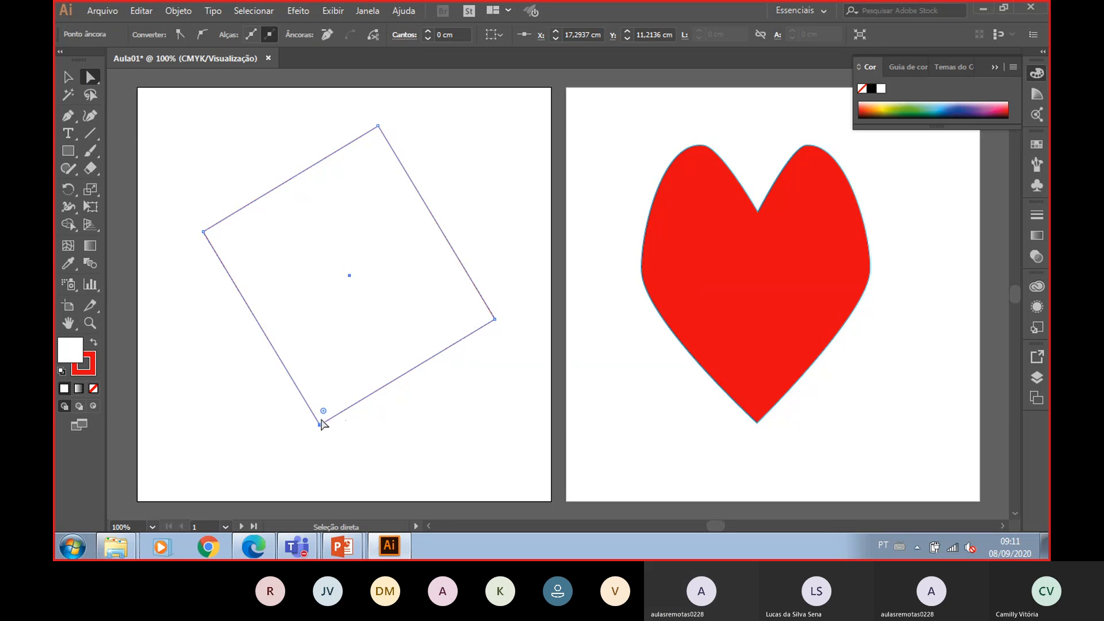
pyautogui.click(206, 36)
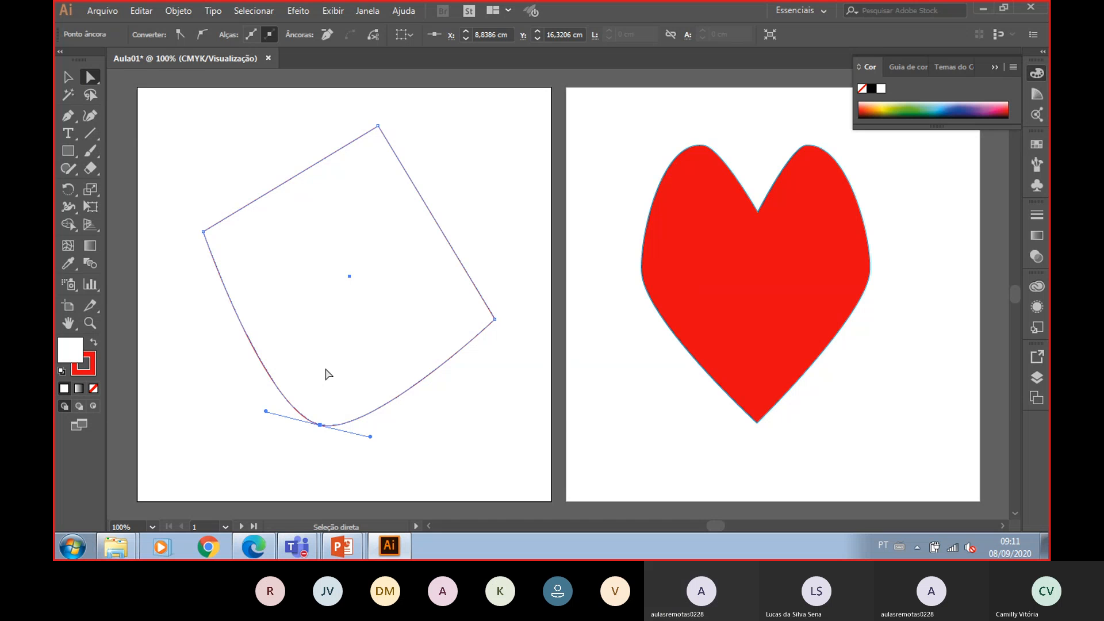
pyautogui.click(495, 319)
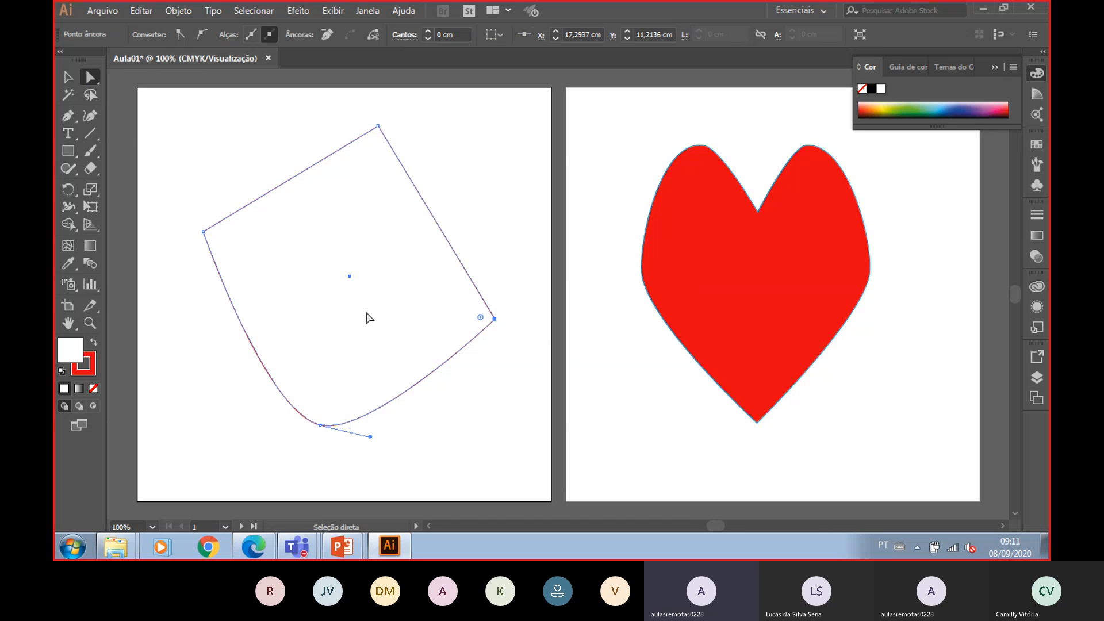
pyautogui.click(202, 34)
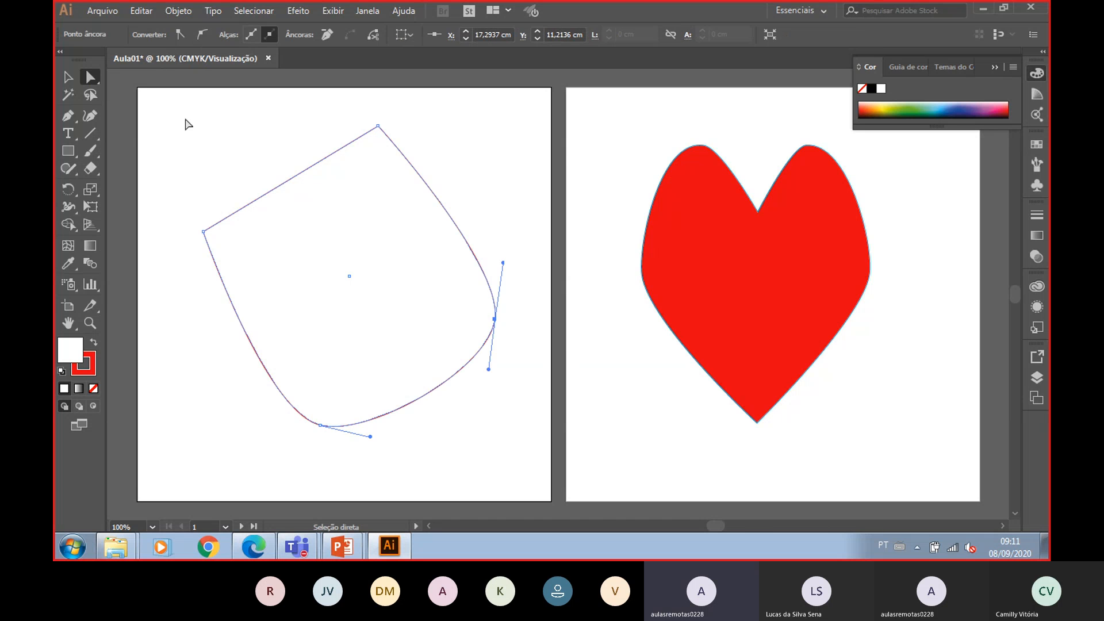
# - Convert the left corner to a smooth point and pull the left and right anchors inward to form a teardrop
pyautogui.click(203, 232)
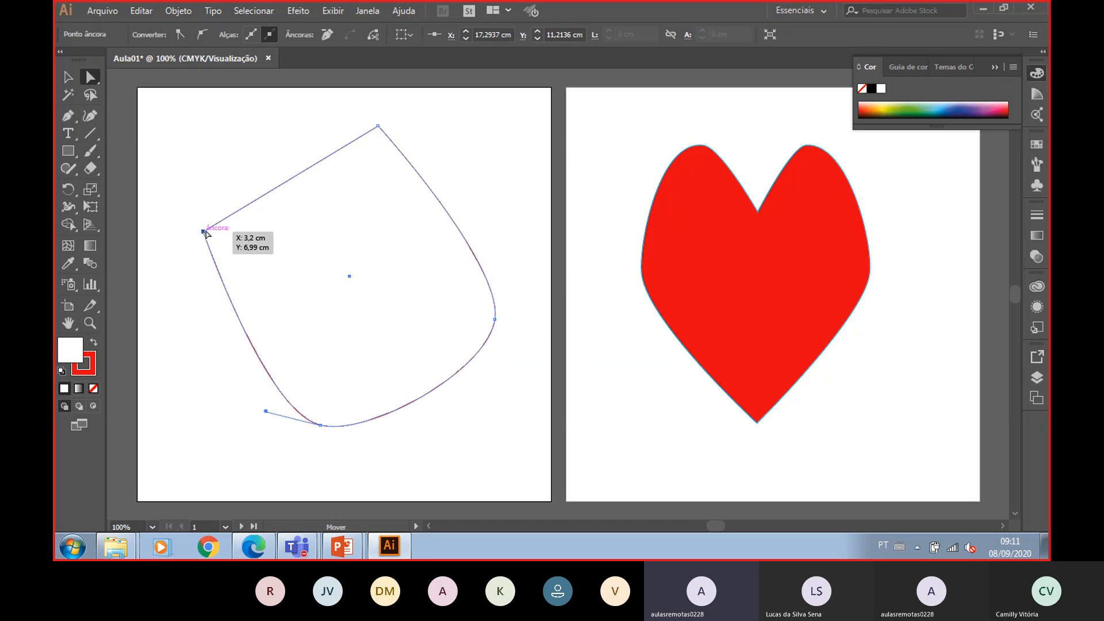
pyautogui.click(209, 35)
pyautogui.moveTo(203, 232); pyautogui.dragTo(269, 277)
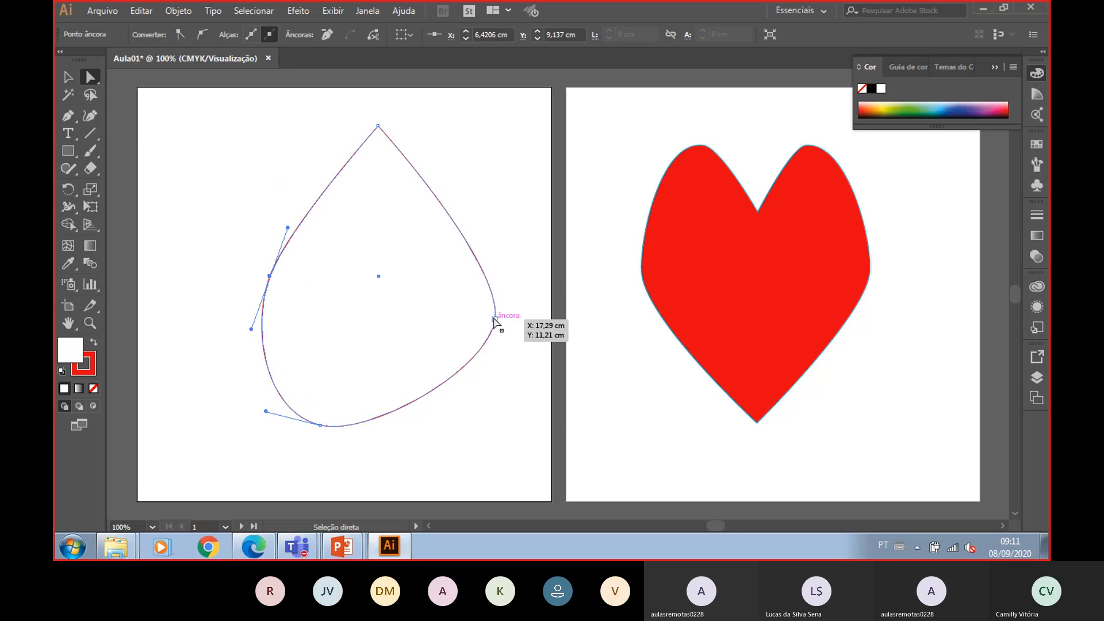
pyautogui.moveTo(495, 319); pyautogui.dragTo(398, 343)
# - Refine the teardrop by nudging its left and right anchors into a narrower shape
pyautogui.click(270, 276)
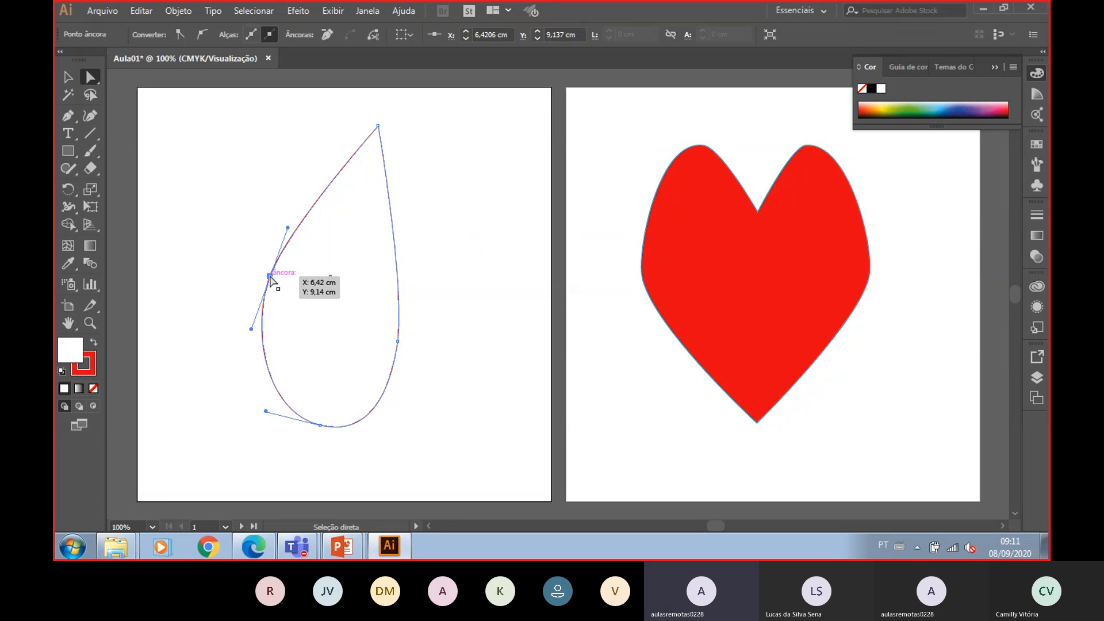
pyautogui.moveTo(270, 276); pyautogui.dragTo(267, 305)
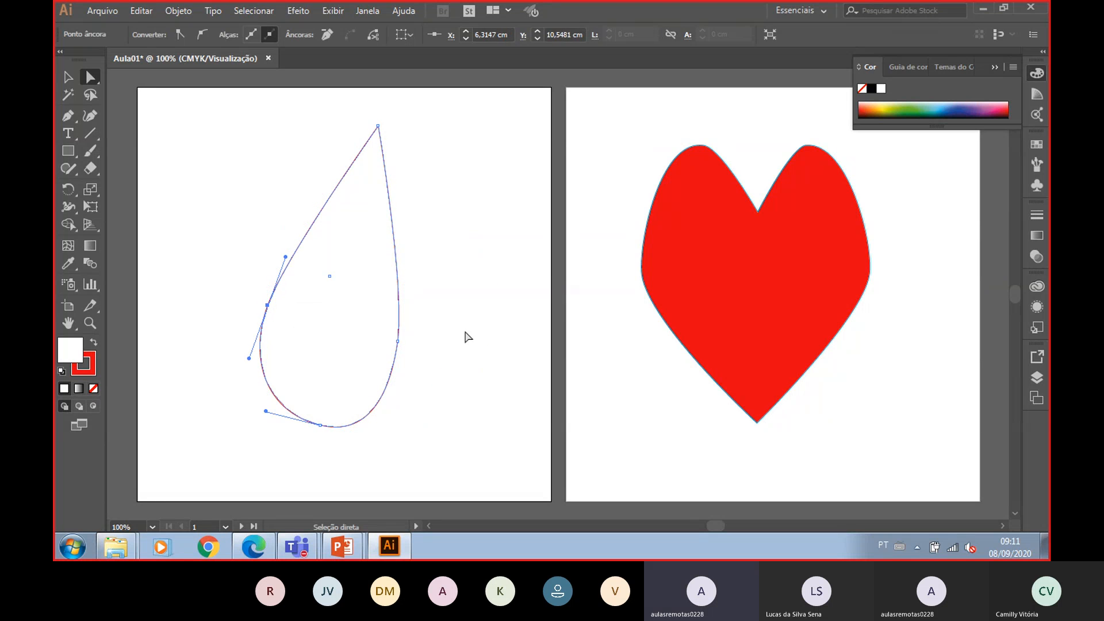
pyautogui.click(468, 337)
pyautogui.click(382, 390)
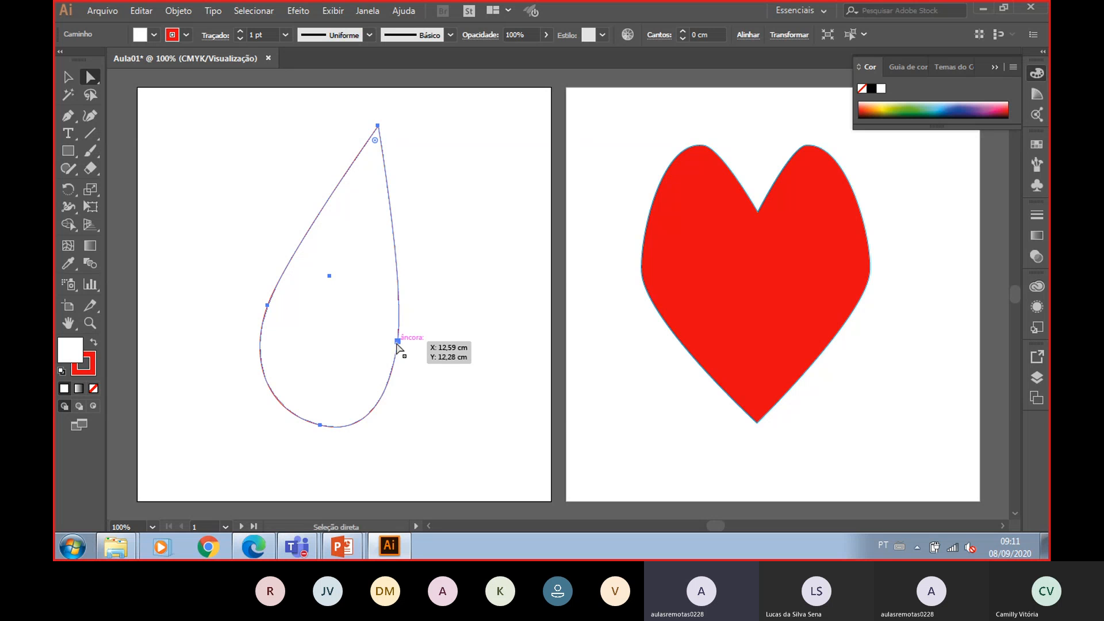
pyautogui.moveTo(398, 344); pyautogui.dragTo(391, 343)
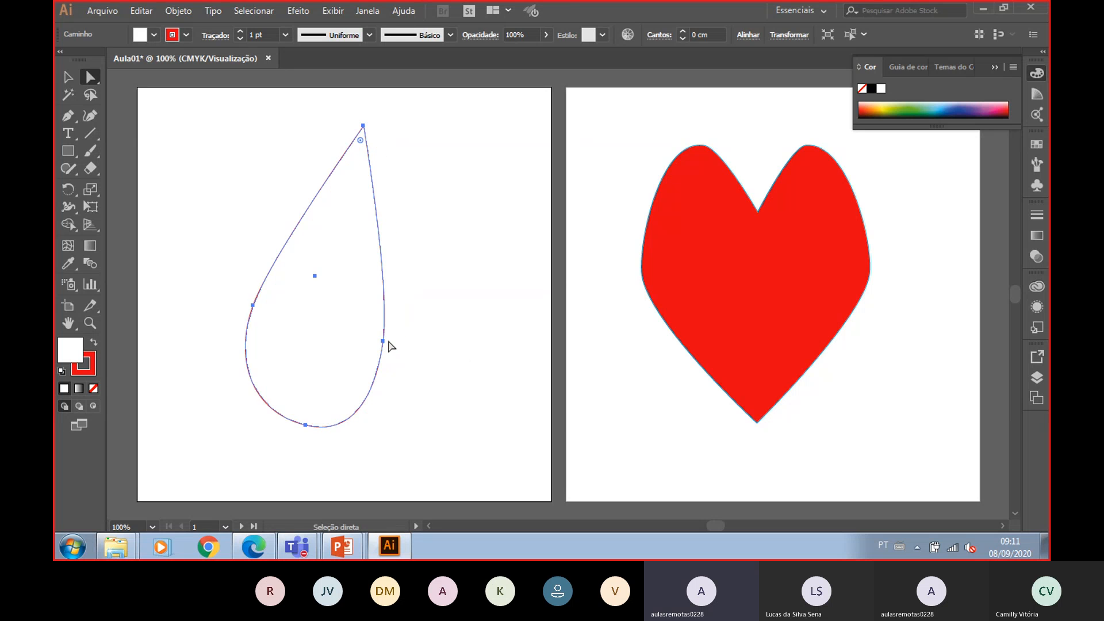
# - Scale the teardrop down from its corner handle and move it slightly, then deselect
pyautogui.press('v')
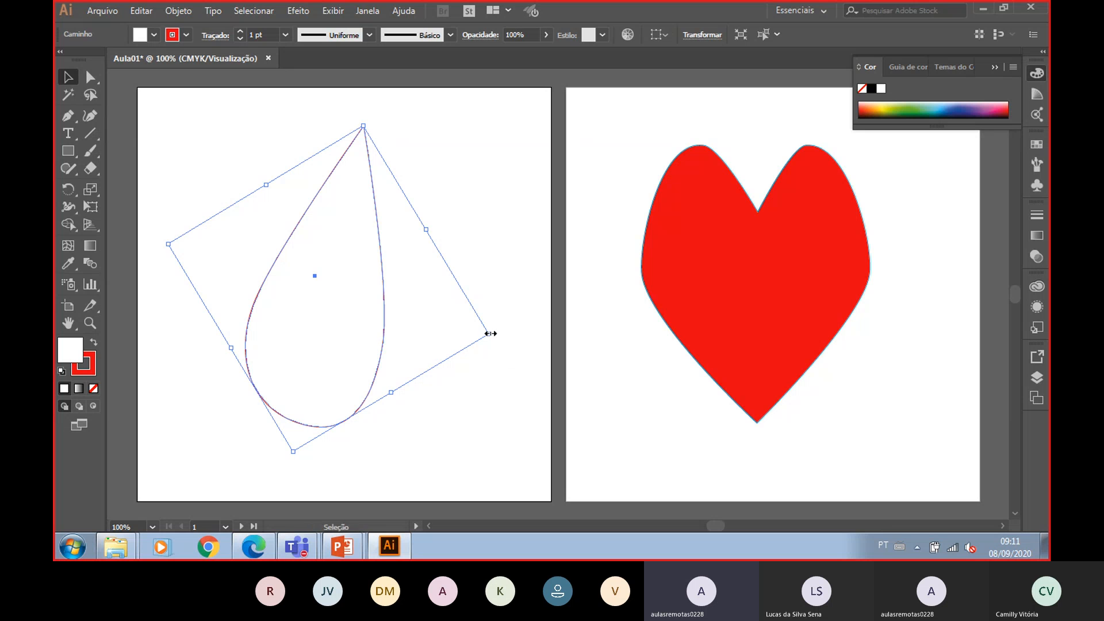
pyautogui.moveTo(488, 332); pyautogui.dragTo(403, 310)
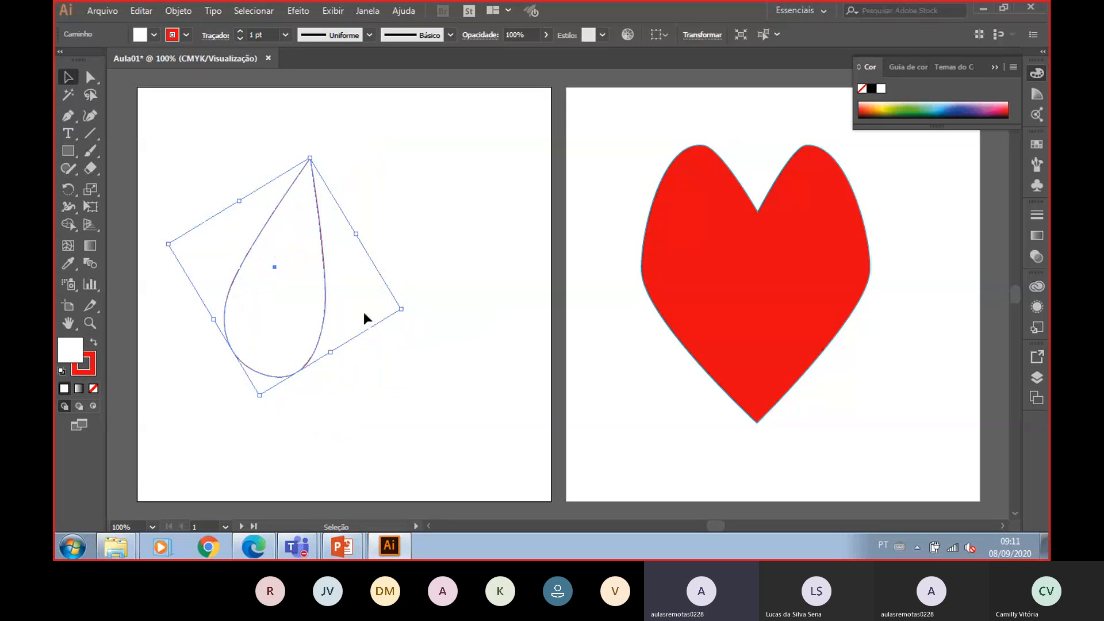
pyautogui.moveTo(291, 295); pyautogui.dragTo(309, 294)
pyautogui.click(407, 310)
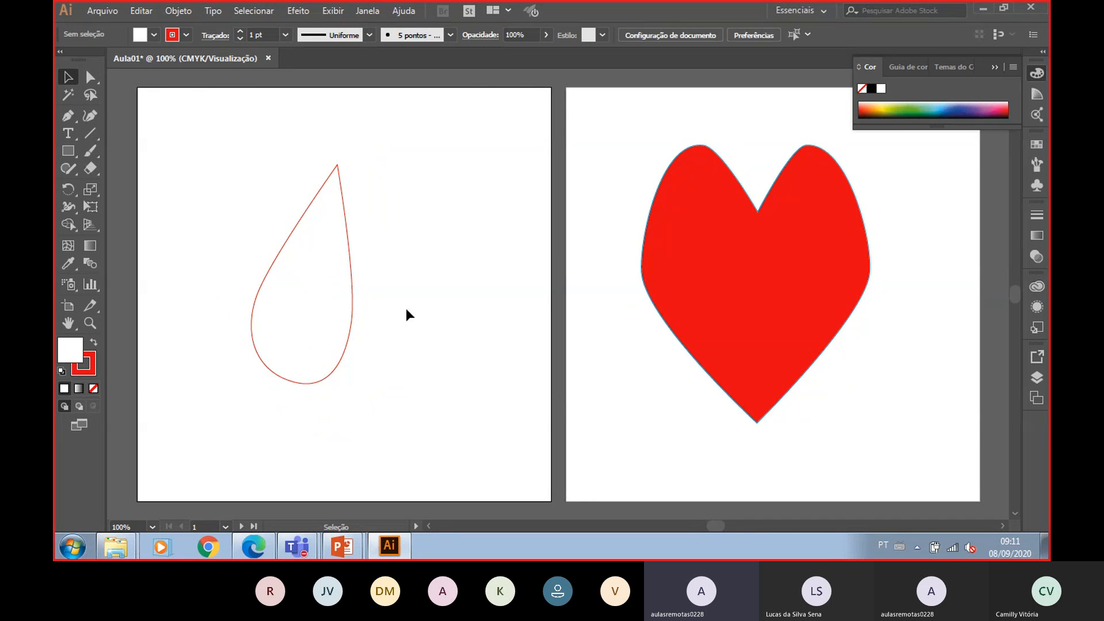
# - Rotate the teardrop so its tip points up-left and move it toward the artboard's left edge
pyautogui.click(292, 292)
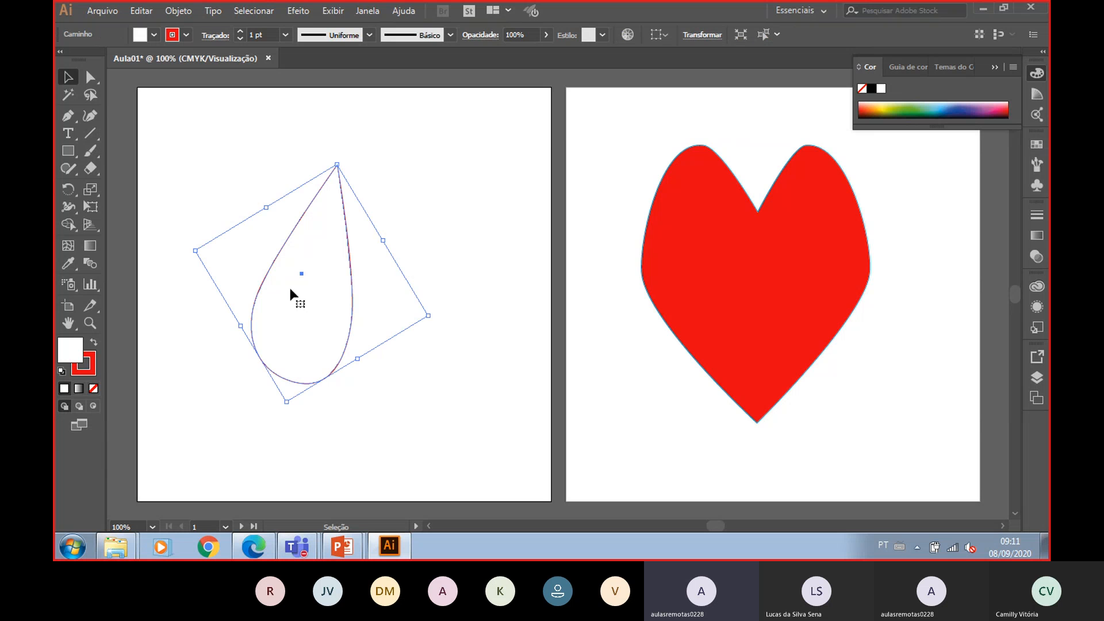
pyautogui.moveTo(434, 316); pyautogui.dragTo(423, 237)
pyautogui.moveTo(317, 300); pyautogui.dragTo(257, 334)
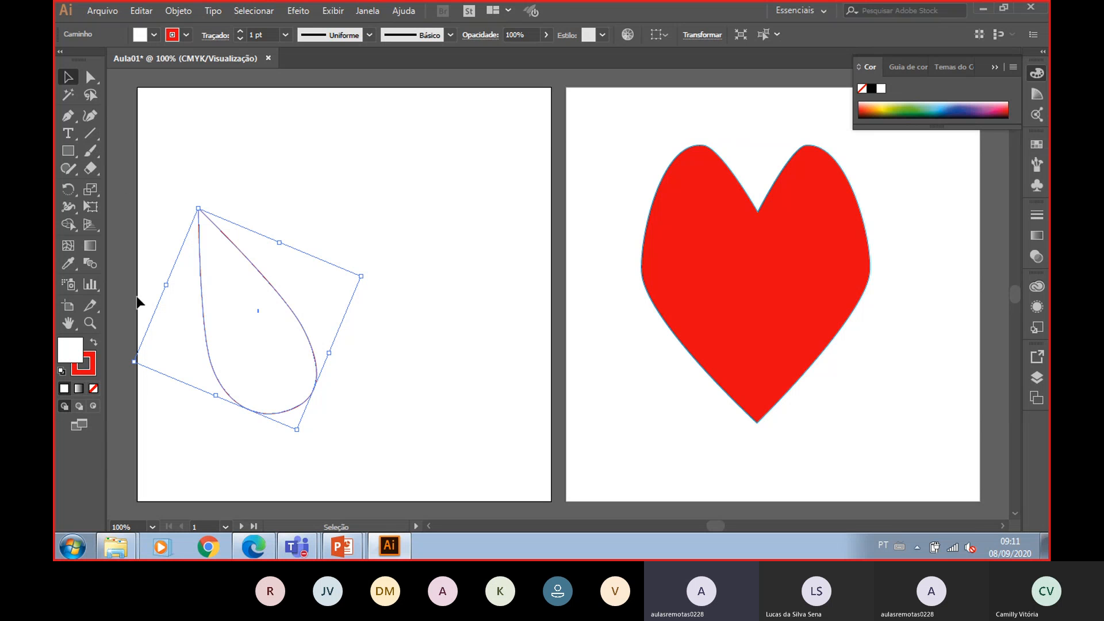
# - Try rotating a copy of the teardrop by 45° with the Rotate dialog, then undo it
pyautogui.doubleClick(74, 187)
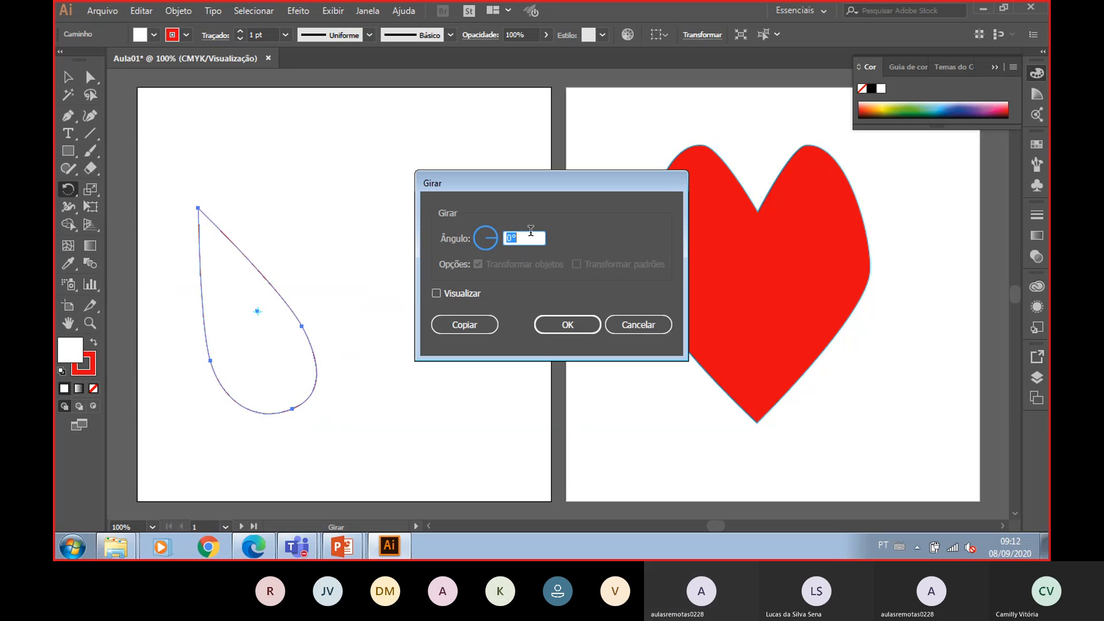
pyautogui.write('45')
pyautogui.click(478, 328)
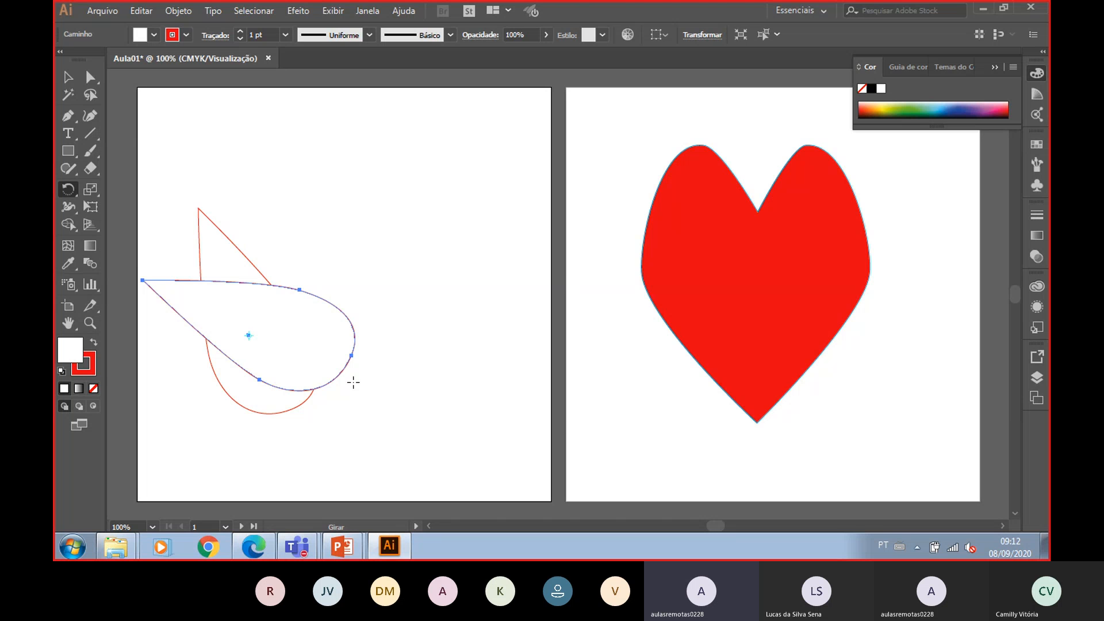
pyautogui.hotkey('ctrl', 'z')
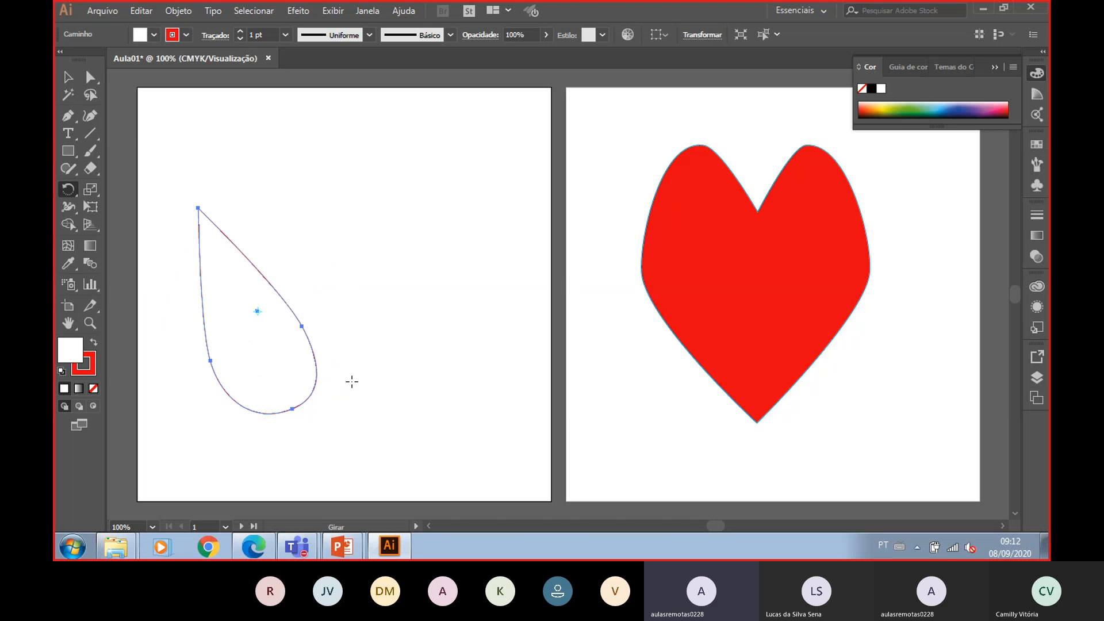
pyautogui.click(68, 76)
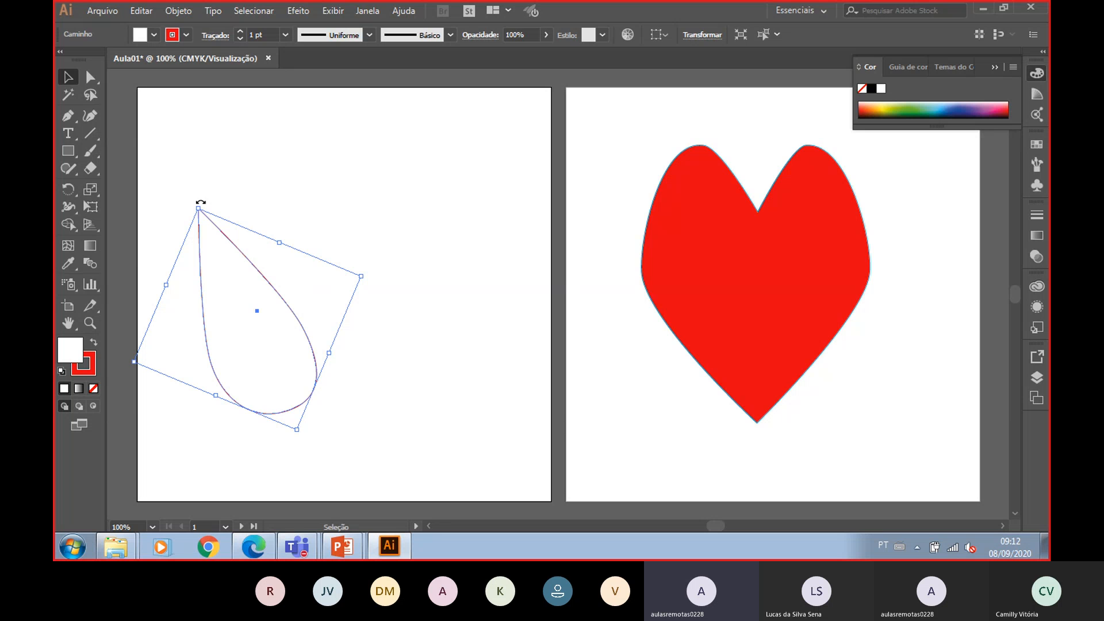
pyautogui.moveTo(200, 203); pyautogui.dragTo(219, 208)
pyautogui.press('a')
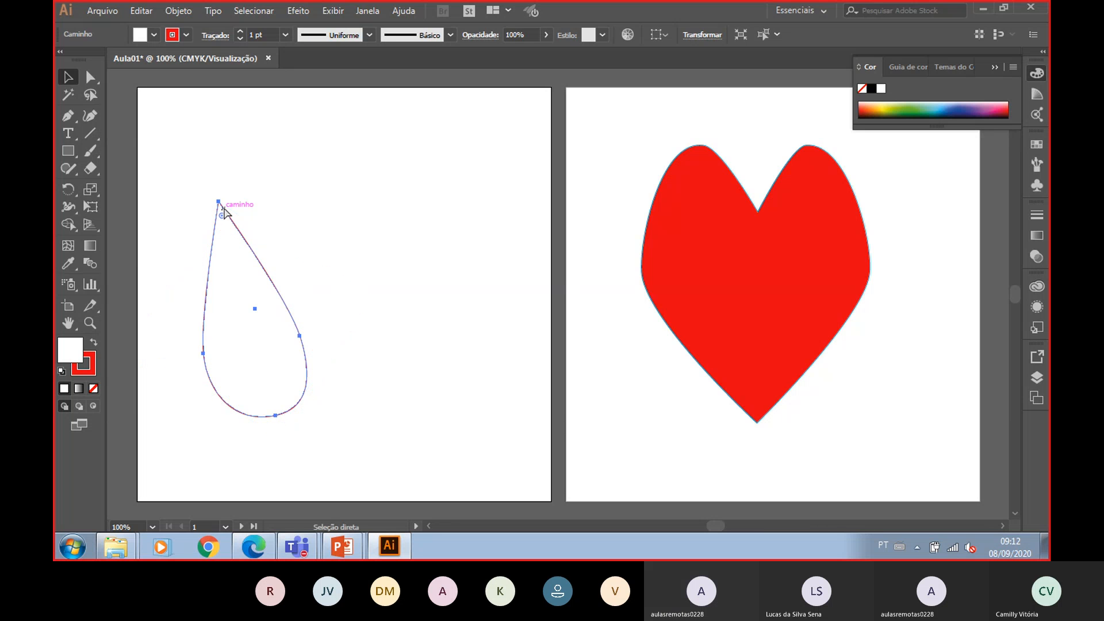
pyautogui.hotkey('ctrl', 'z')
# - Move the teardrop's tip anchor slightly to the right
pyautogui.press('a')
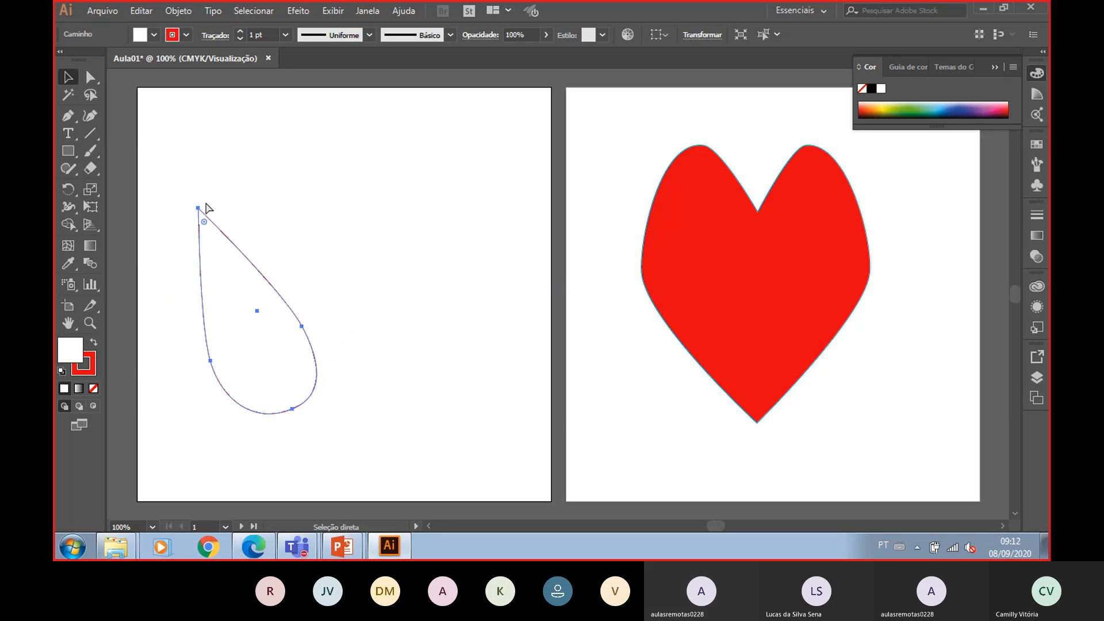
pyautogui.click(199, 209)
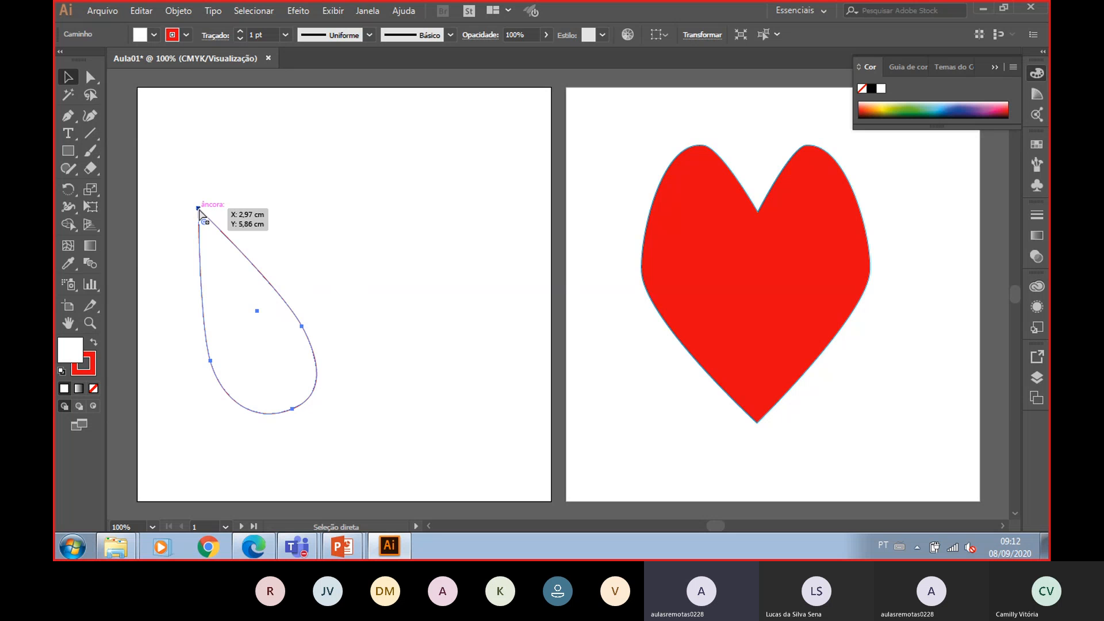
pyautogui.moveTo(200, 211); pyautogui.dragTo(229, 205)
pyautogui.press('v')
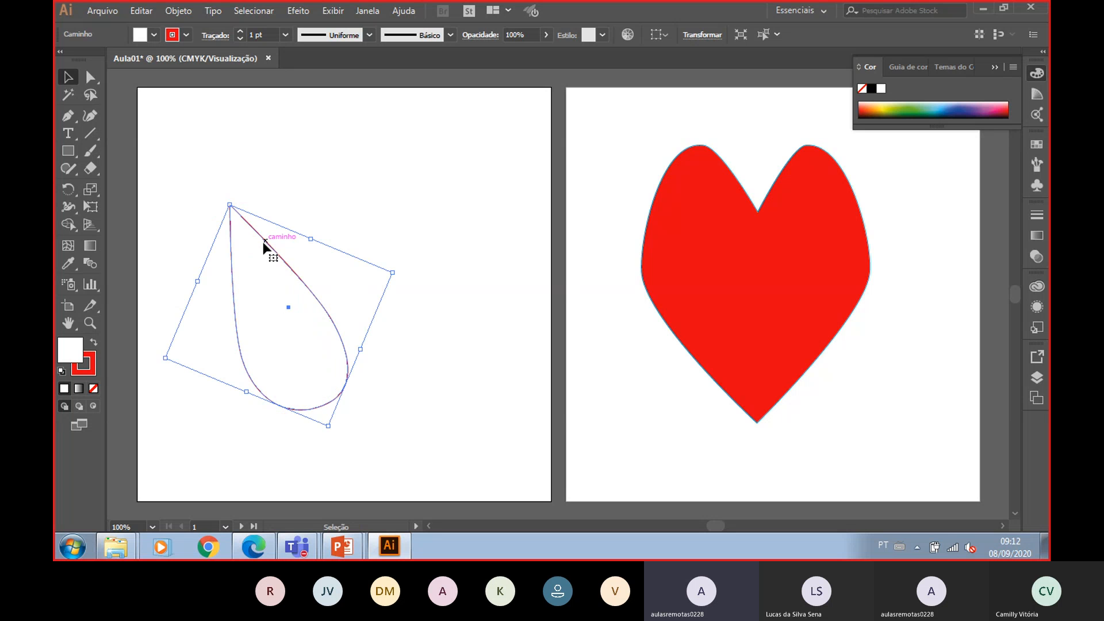
# - Nudge the teardrop's position and angle slightly, then deselect it
pyautogui.moveTo(266, 244); pyautogui.dragTo(254, 236)
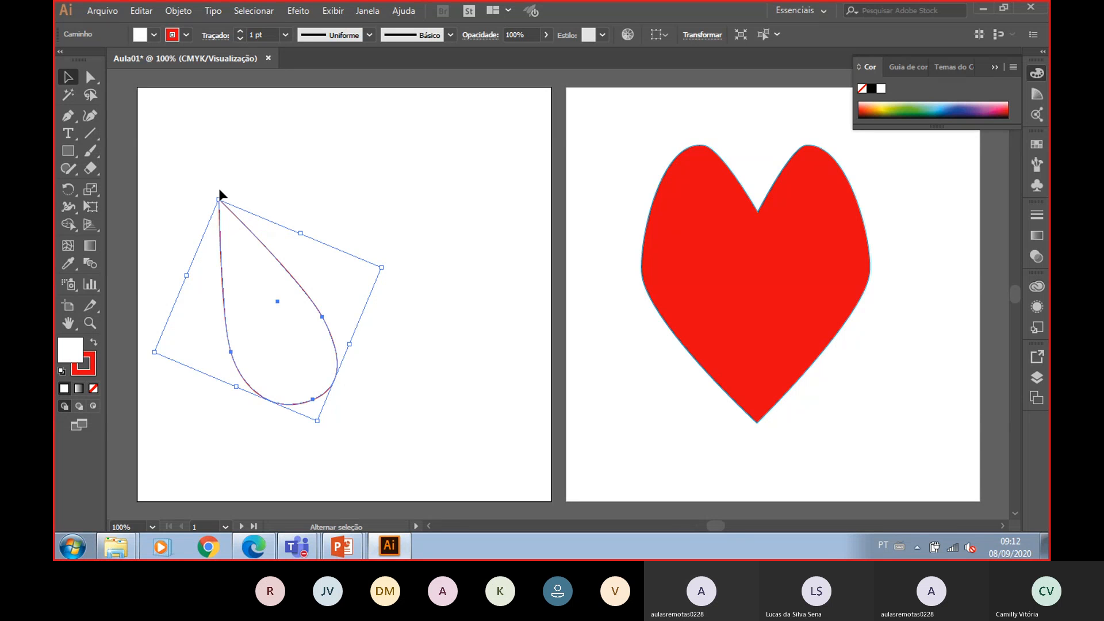
pyautogui.moveTo(219, 190); pyautogui.dragTo(236, 196)
pyautogui.click(263, 236)
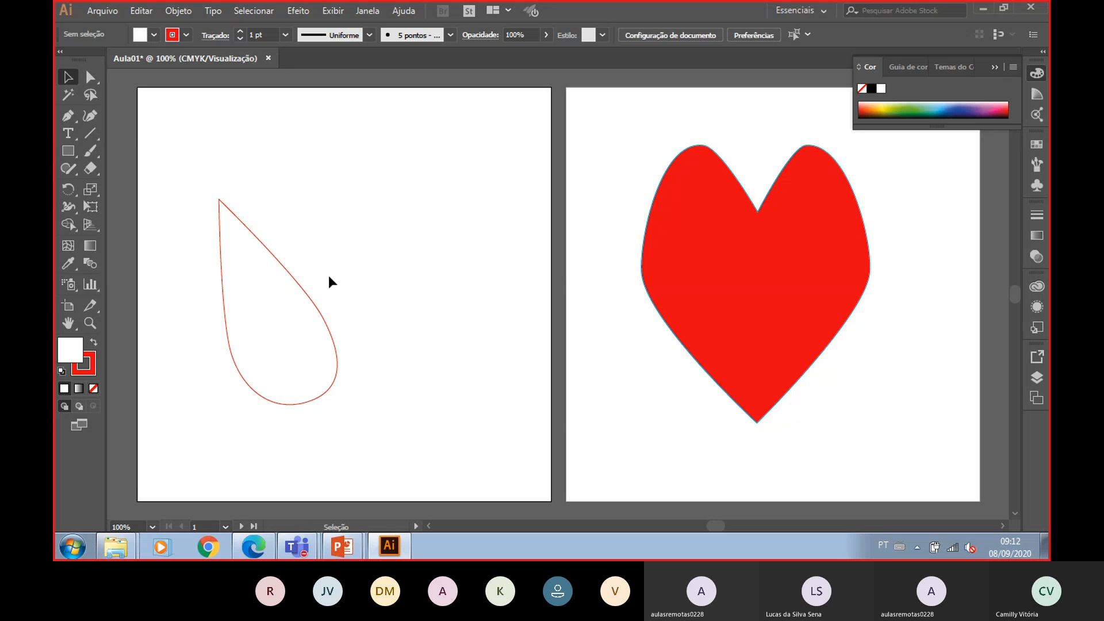
# - Paste a copy of the teardrop onto the artboard
pyautogui.click(327, 333)
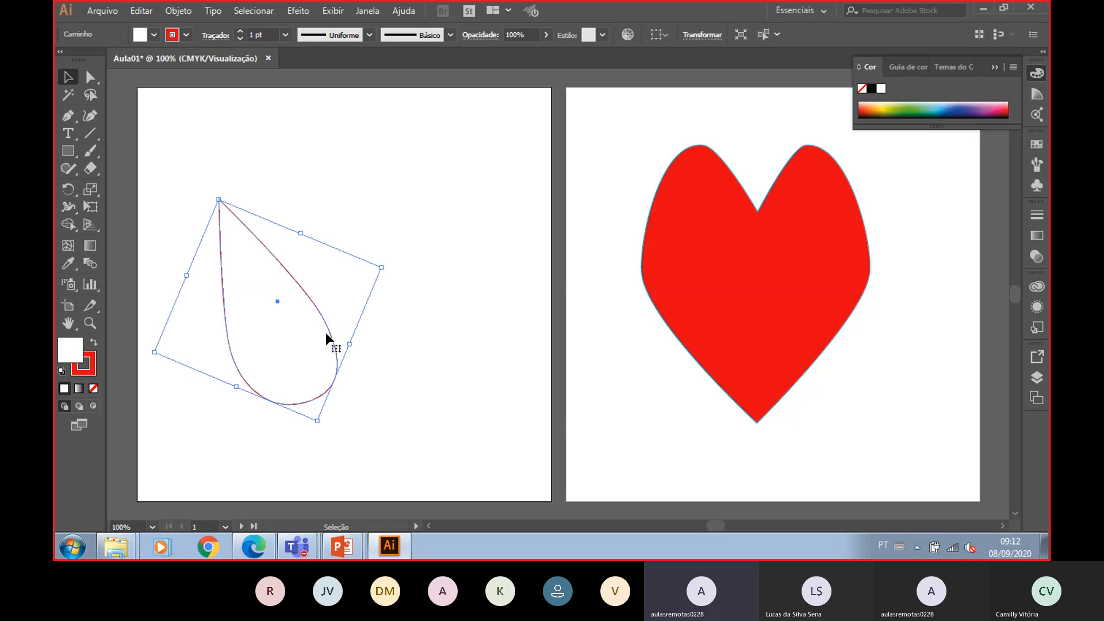
pyautogui.press('a')
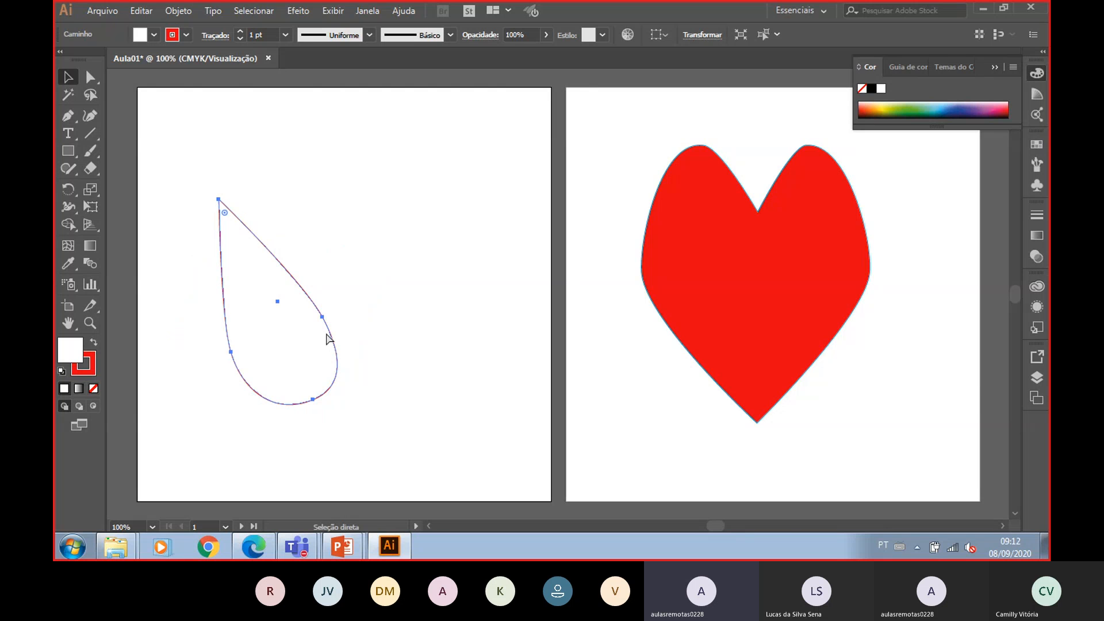
pyautogui.keyDown('ctrl'); pyautogui.click(434, 316); pyautogui.keyUp('ctrl')
pyautogui.hotkey('ctrl', 'v')
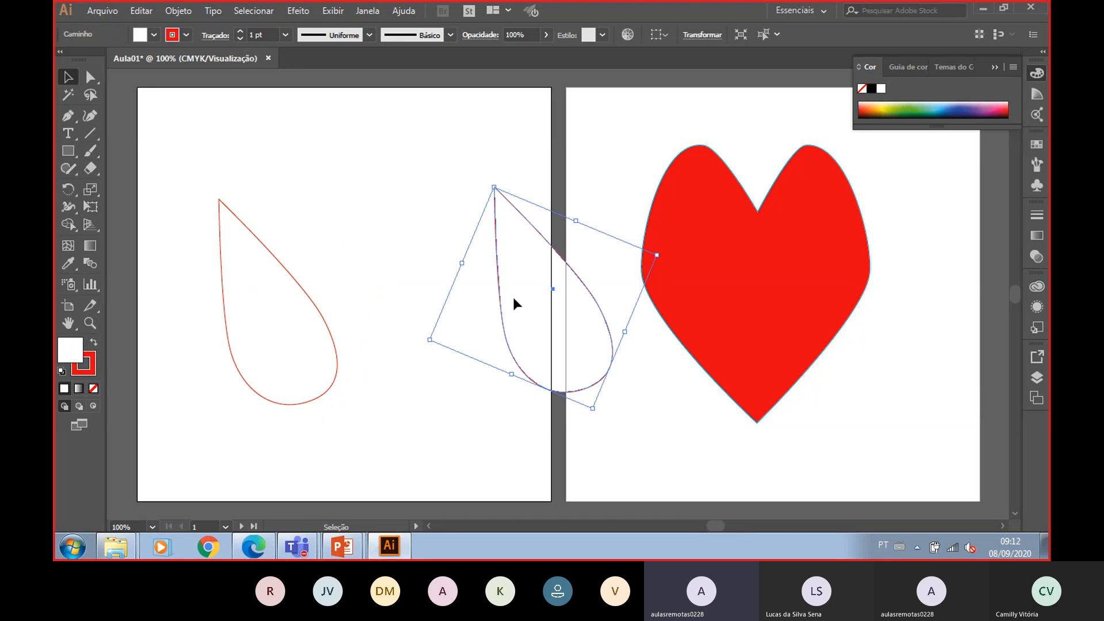
# - Move the pasted teardrop over the original and rotate it so its tip points straight up
pyautogui.moveTo(514, 298); pyautogui.dragTo(258, 314)
pyautogui.moveTo(239, 192); pyautogui.dragTo(282, 188)
pyautogui.moveTo(288, 369); pyautogui.dragTo(297, 377)
pyautogui.moveTo(290, 190)
pyautogui.mouseDown()
pyautogui.moveTo(291, 177)
pyautogui.moveTo(303, 181)
pyautogui.mouseUp()
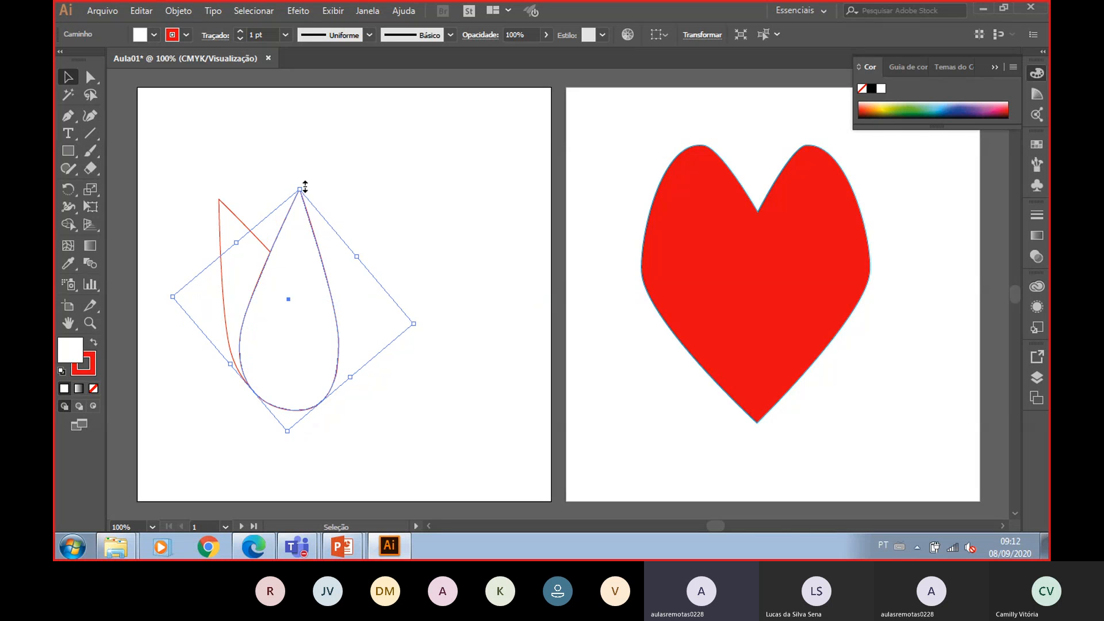
pyautogui.click(451, 206)
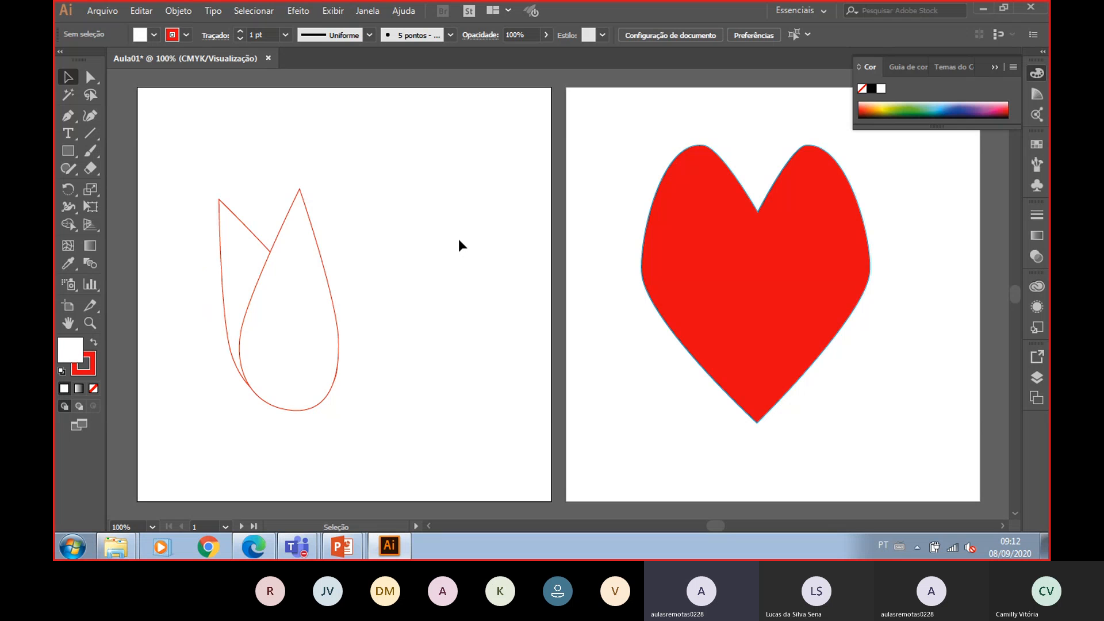
# - Paste another teardrop, rotate it so its tip leans right, and place it beside the others
pyautogui.hotkey('ctrl', 'v')
pyautogui.moveTo(520, 279); pyautogui.dragTo(376, 304)
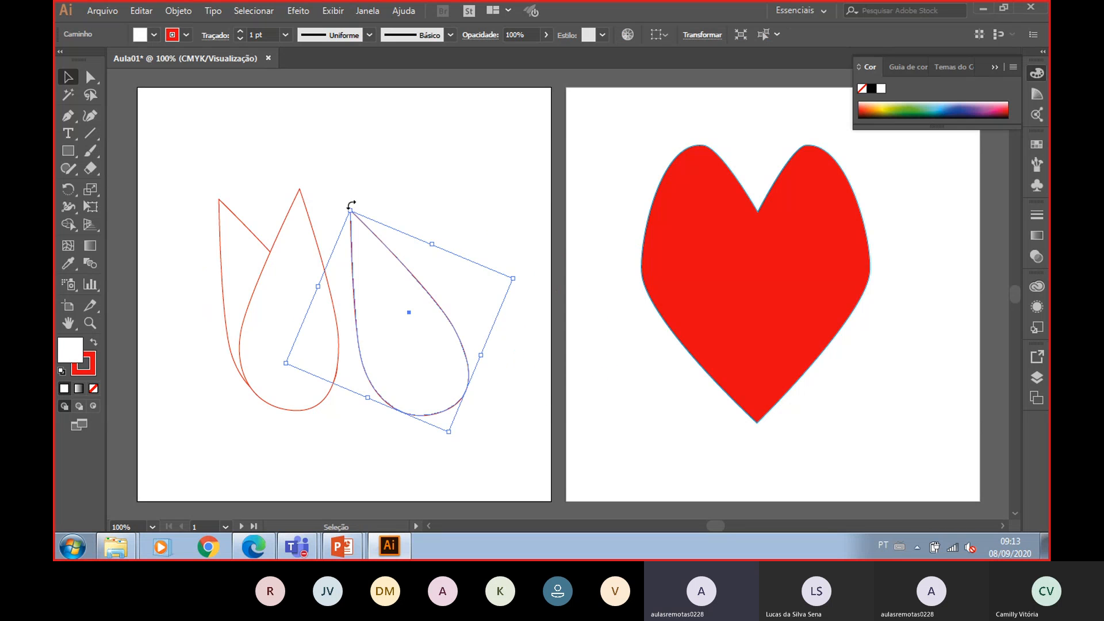
pyautogui.moveTo(354, 207); pyautogui.dragTo(445, 236)
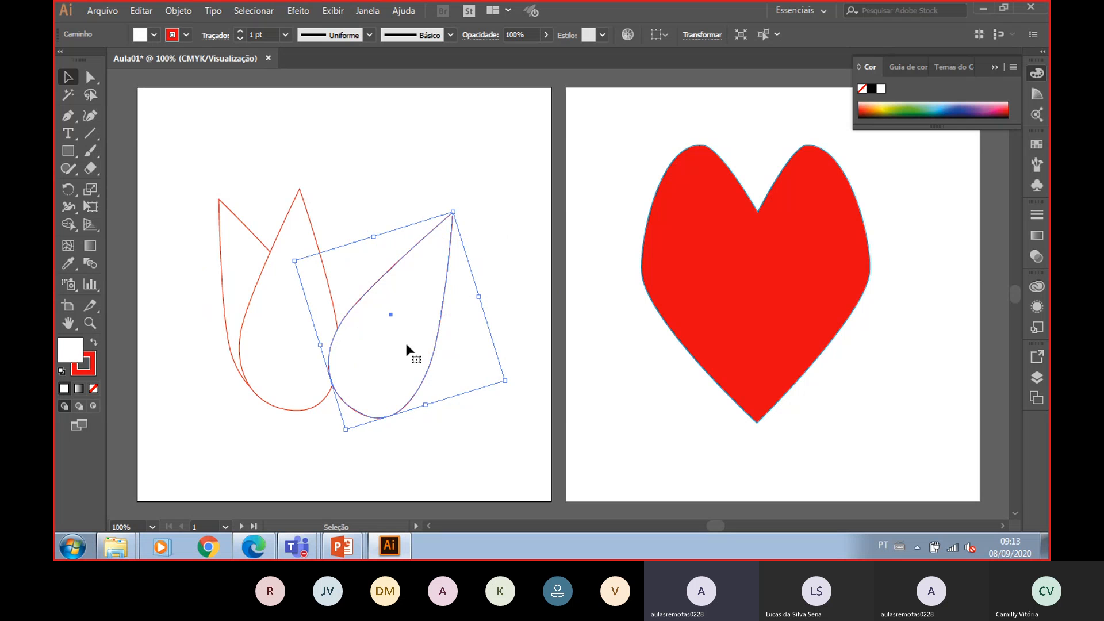
pyautogui.moveTo(411, 350); pyautogui.dragTo(323, 331)
pyautogui.click(463, 299)
# - Arrange the teardrops into a tulip, sending the upright teardrop behind the two leaning petals
pyautogui.click(358, 246)
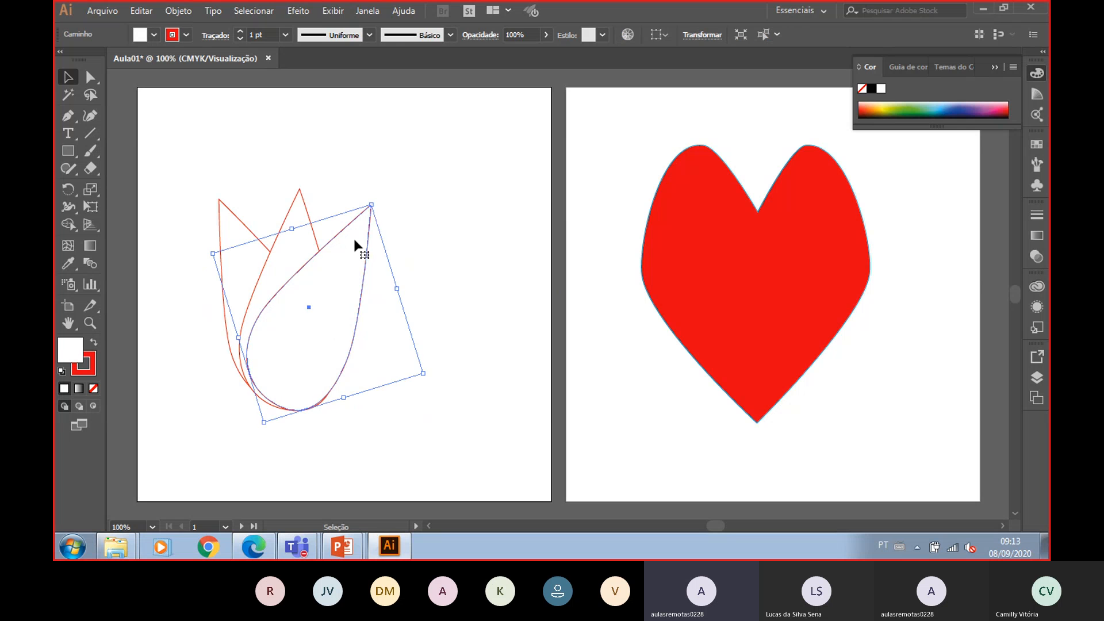
pyautogui.moveTo(371, 213); pyautogui.dragTo(272, 251)
pyautogui.rightClick(271, 250)
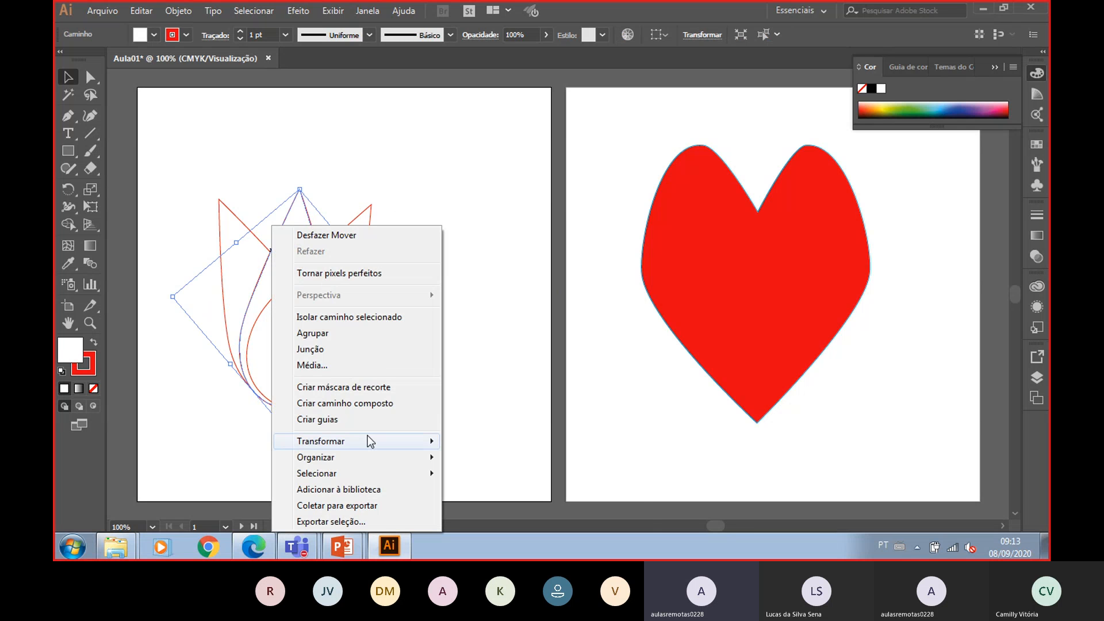
pyautogui.moveTo(374, 454)
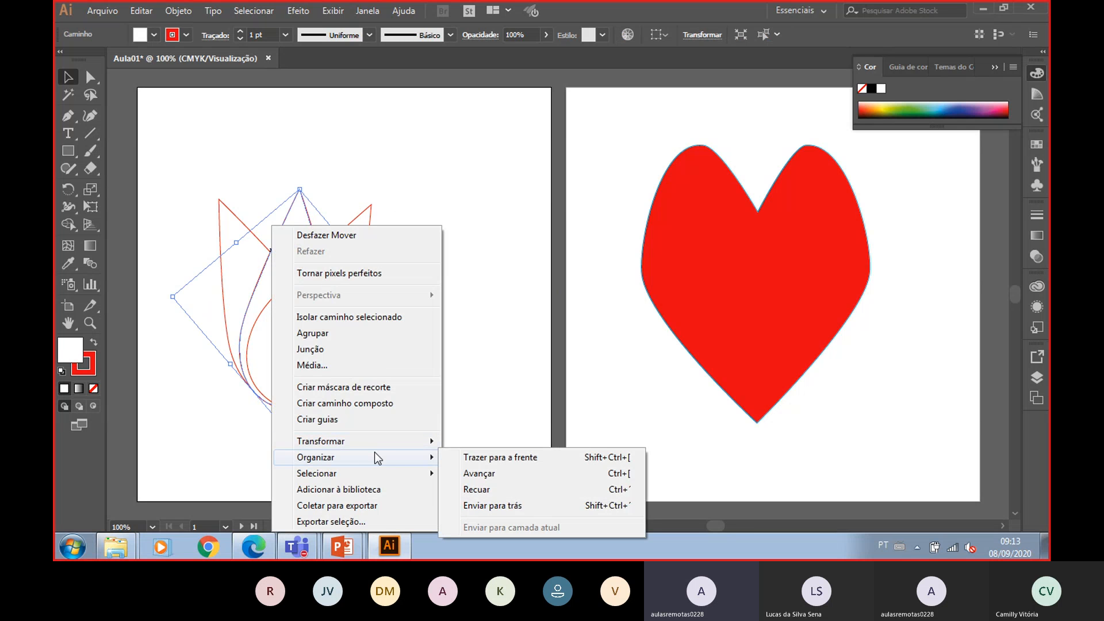
pyautogui.click(543, 506)
pyautogui.click(460, 322)
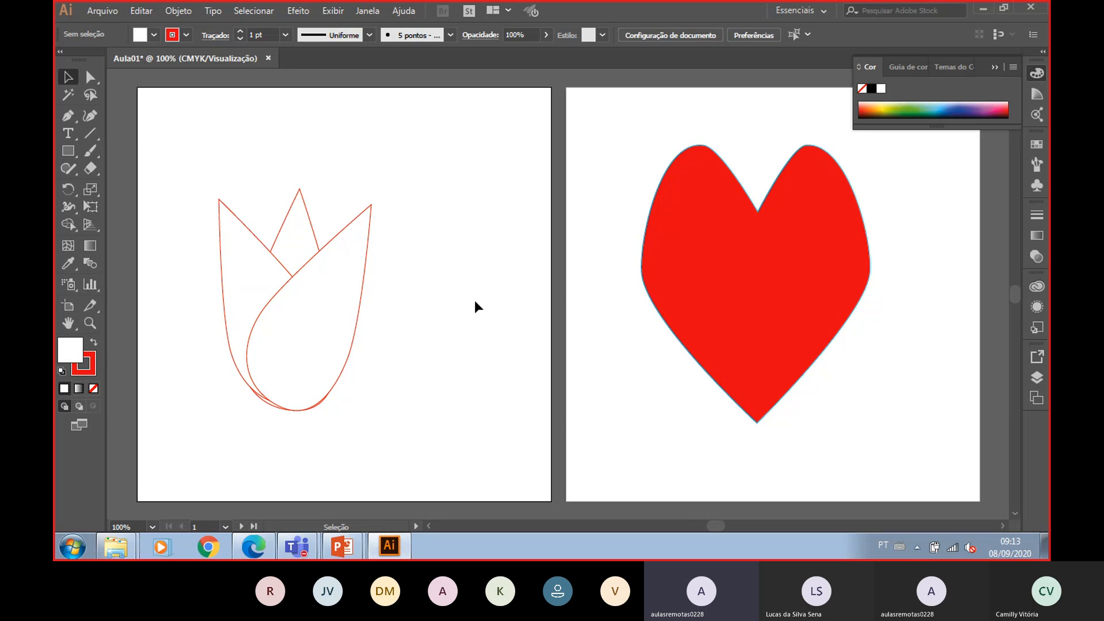
# - Fill the two leaning teardrop petals with red
pyautogui.click(310, 278)
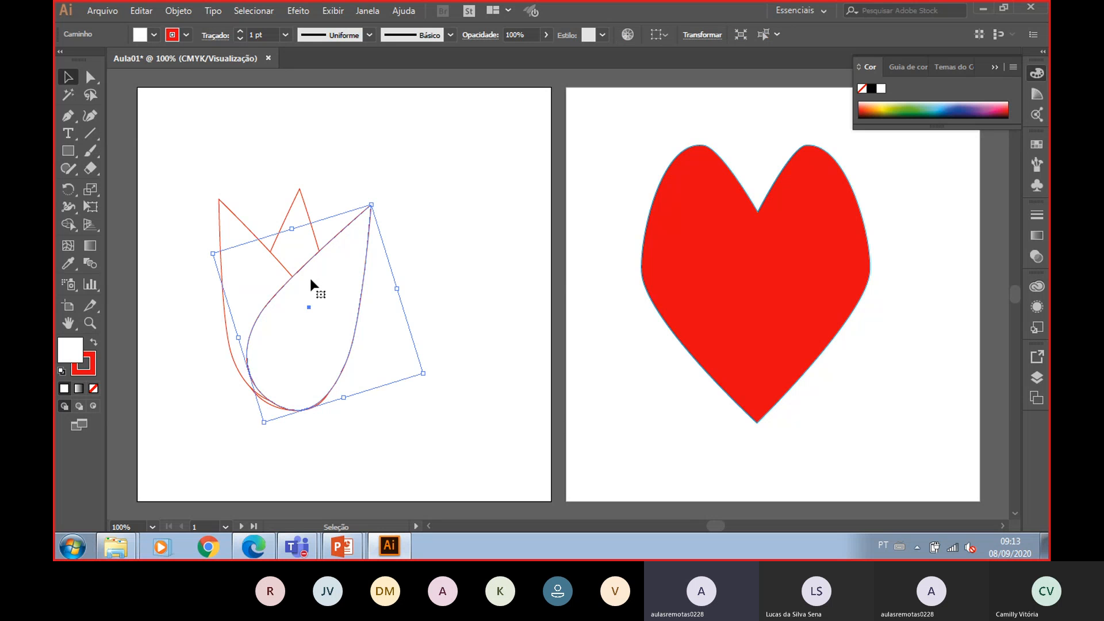
pyautogui.click(151, 36)
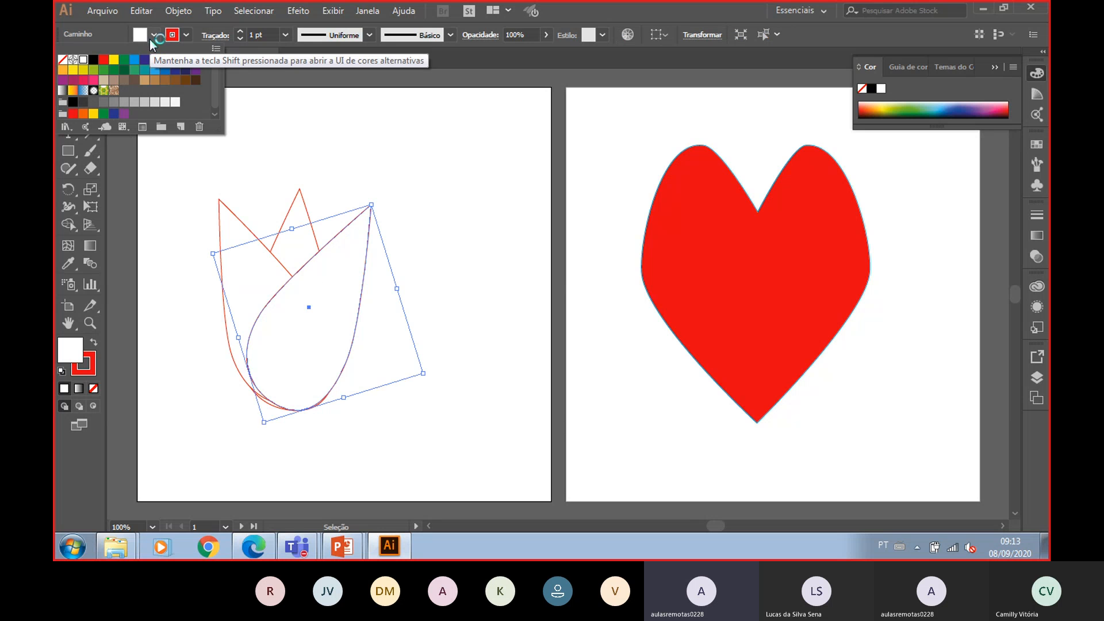
pyautogui.click(104, 60)
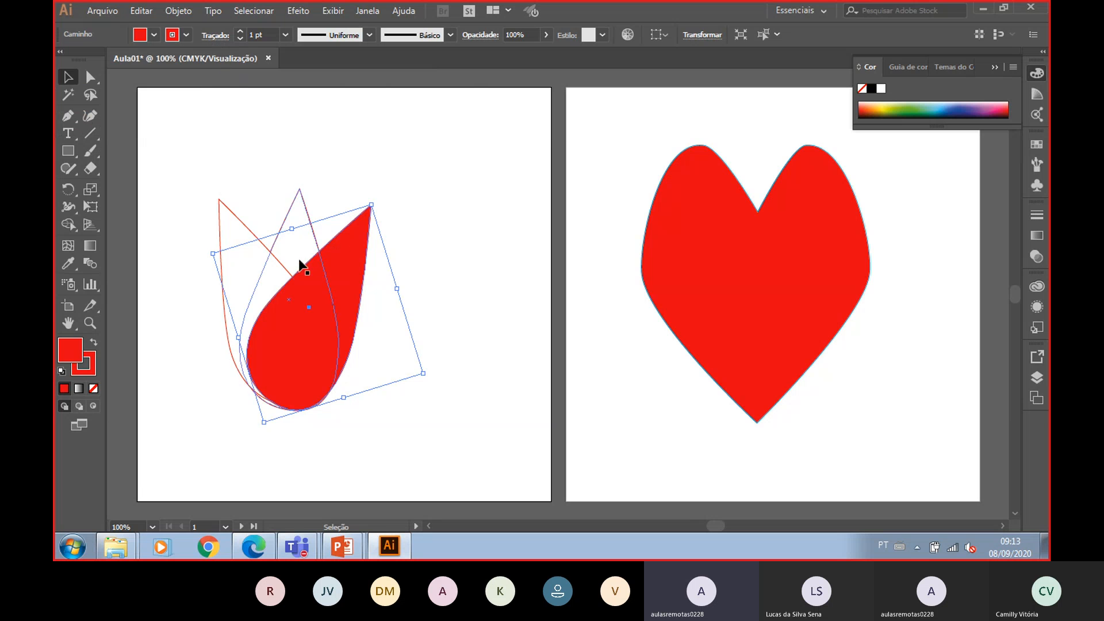
pyautogui.click(253, 248)
pyautogui.click(154, 35)
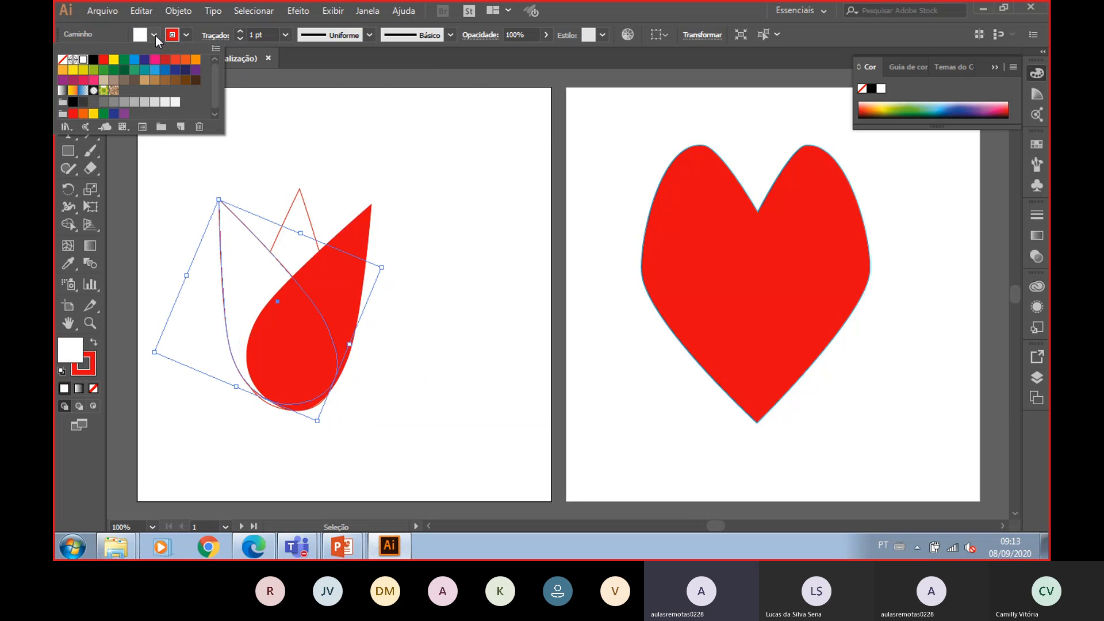
pyautogui.click(104, 60)
# - Try filling the left petal with green, then undo that fill
pyautogui.click(319, 200)
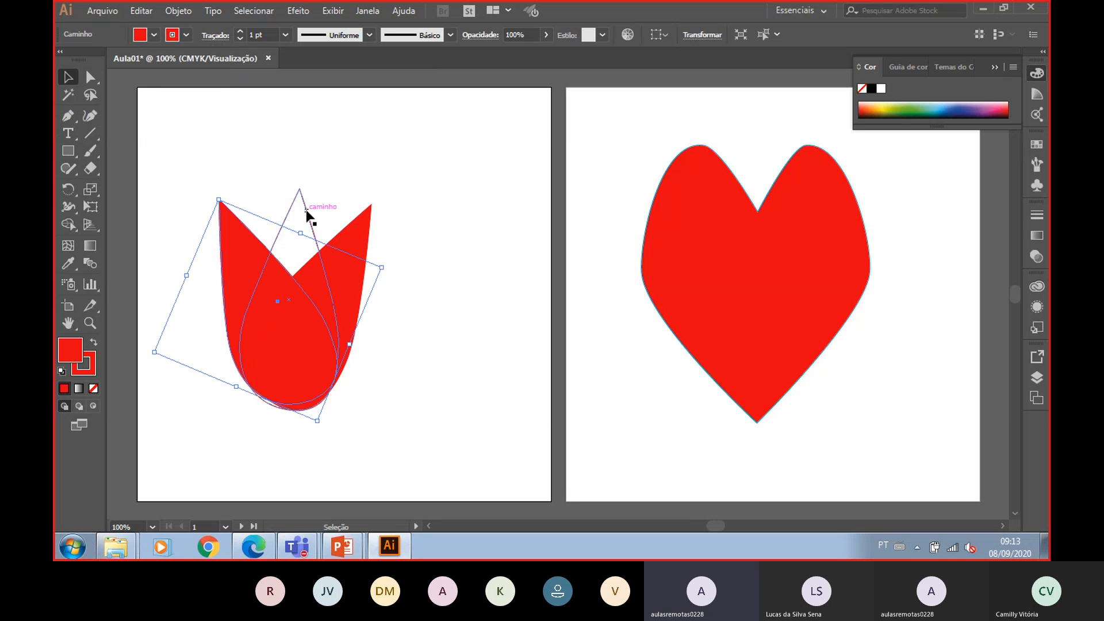
pyautogui.click(154, 37)
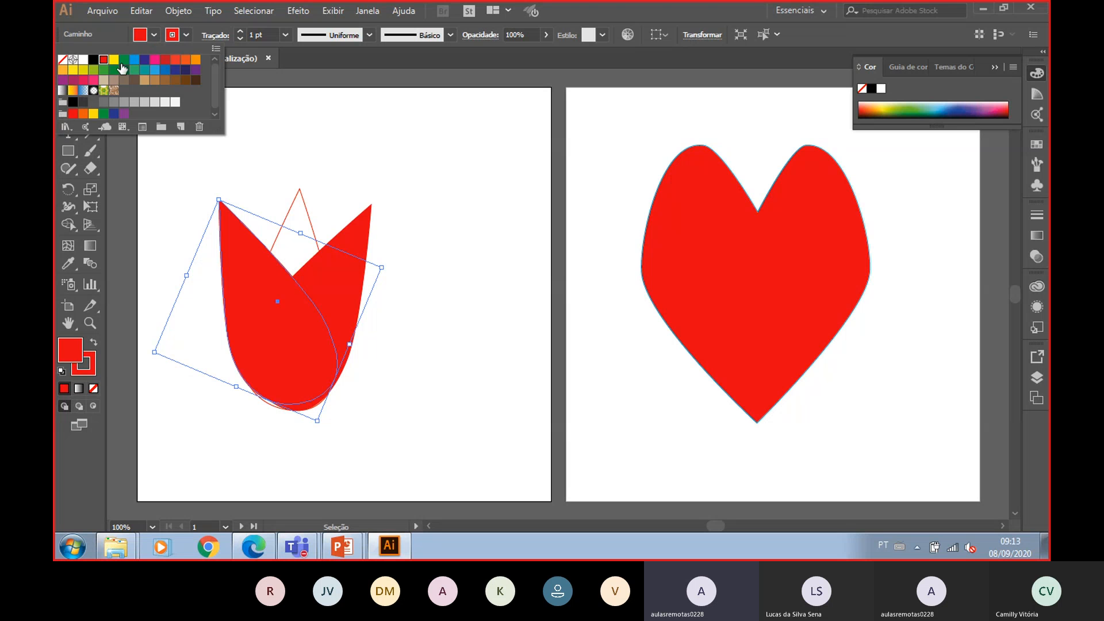
pyautogui.click(123, 59)
pyautogui.click(338, 184)
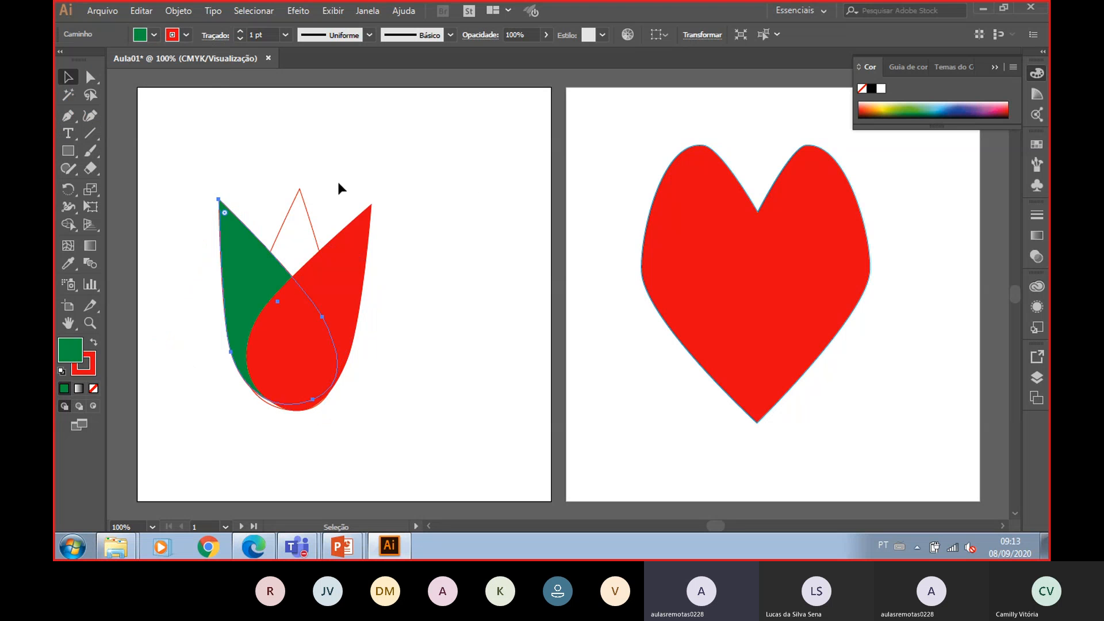
pyautogui.hotkey('ctrl', 'z')
# - Fill the upright middle teardrop with green and deselect
pyautogui.click(306, 201)
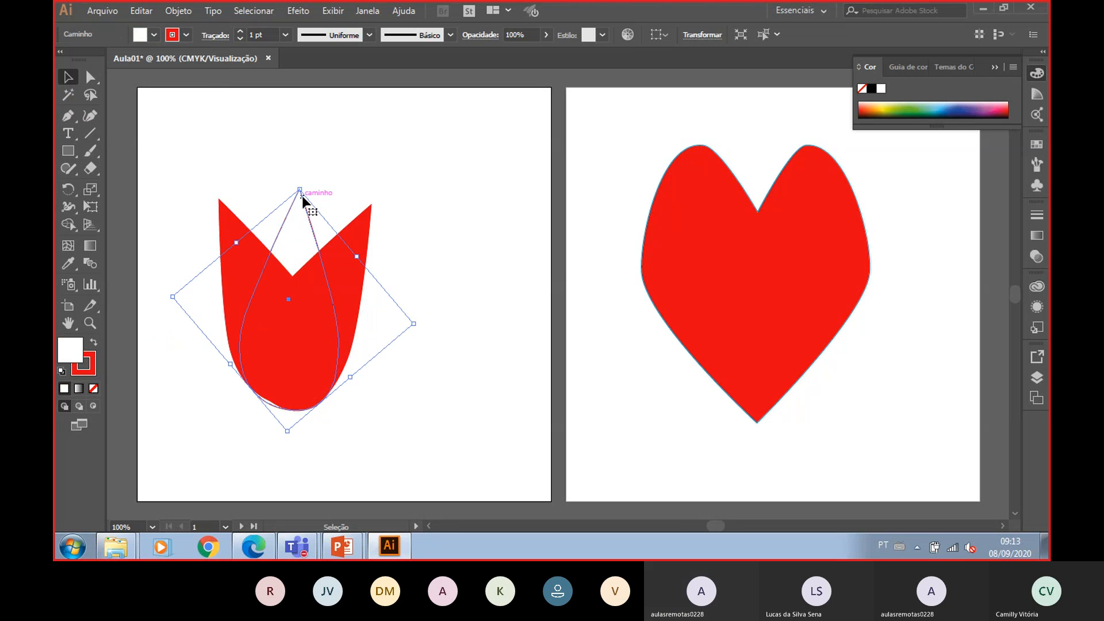
pyautogui.click(154, 36)
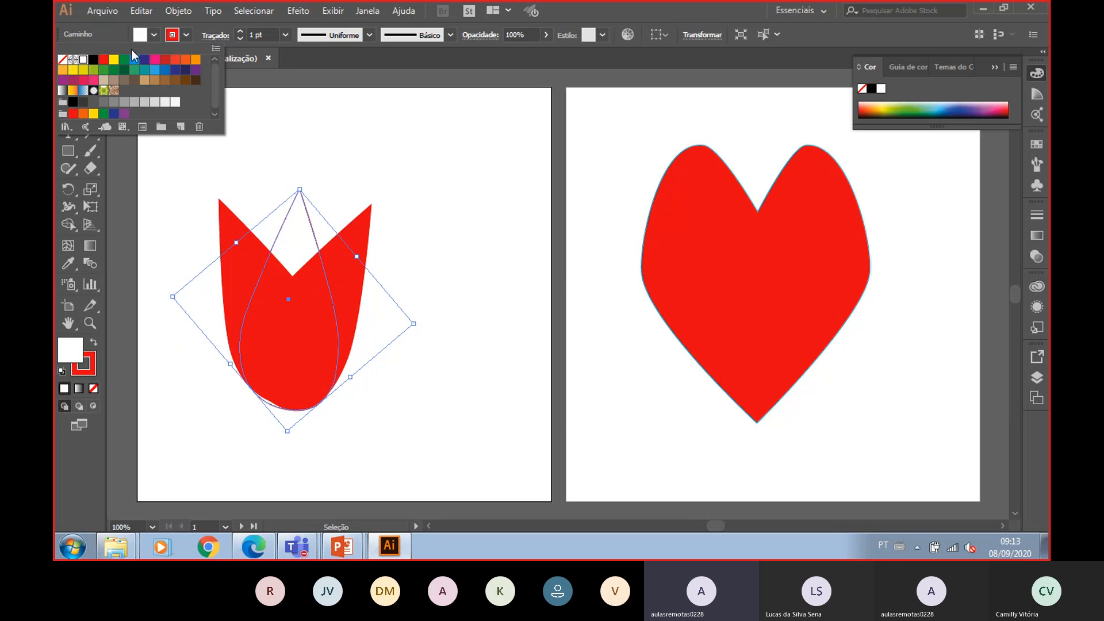
pyautogui.click(123, 59)
pyautogui.click(483, 171)
pyautogui.click(489, 171)
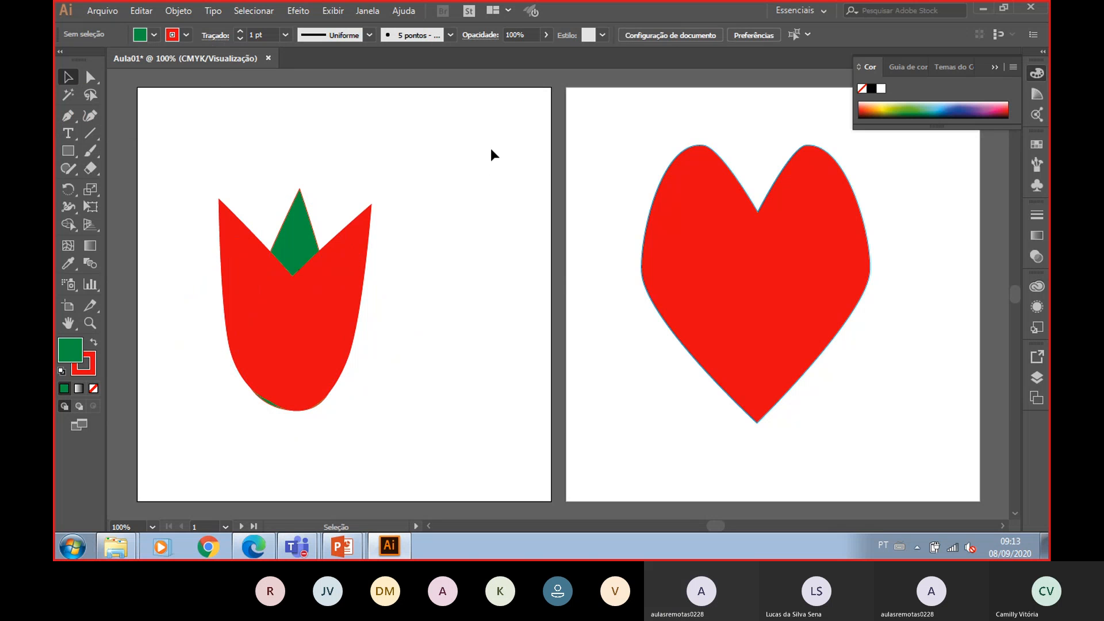
pyautogui.moveTo(333, 320); pyautogui.dragTo(431, 244)
pyautogui.hotkey('ctrl', 'z')
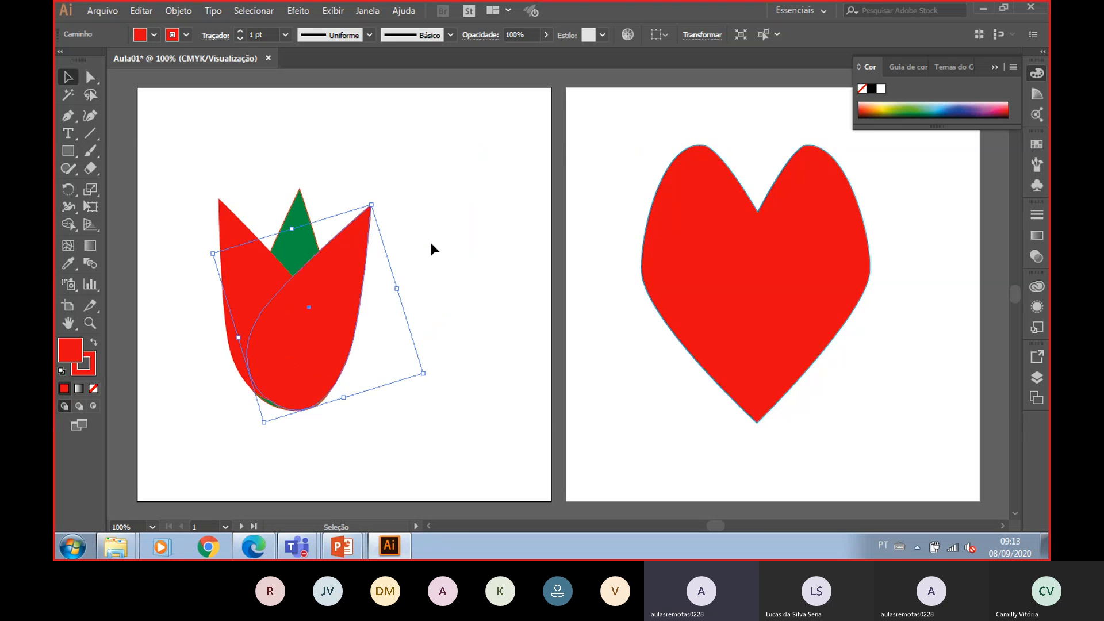
pyautogui.click(409, 249)
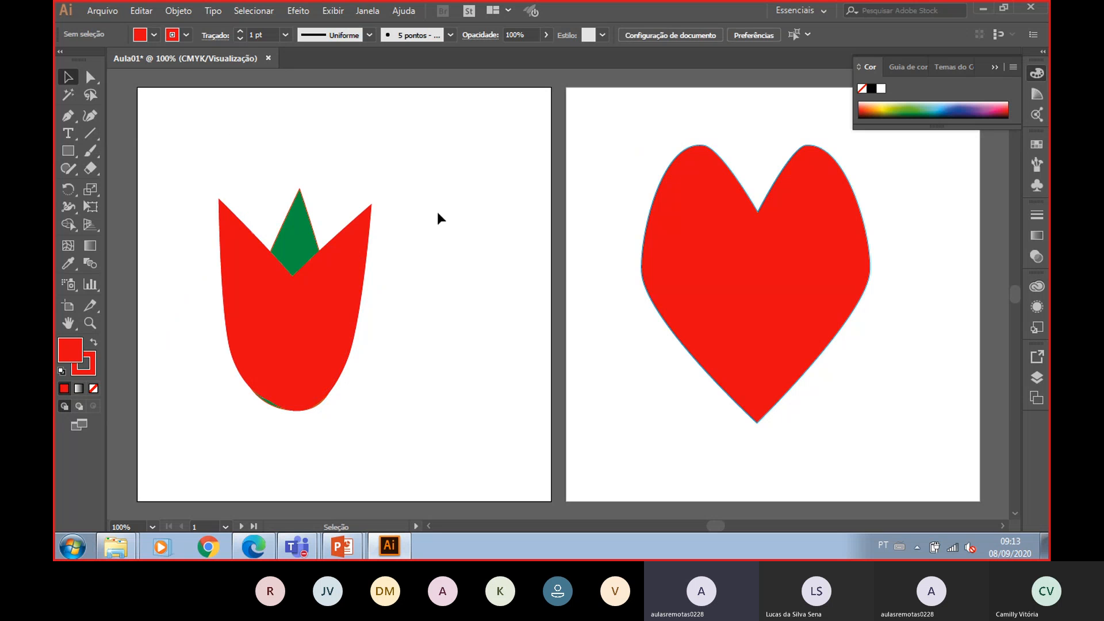
# - Rotate the two outer red petals slightly outward and nudge the left petal into place
pyautogui.click(340, 267)
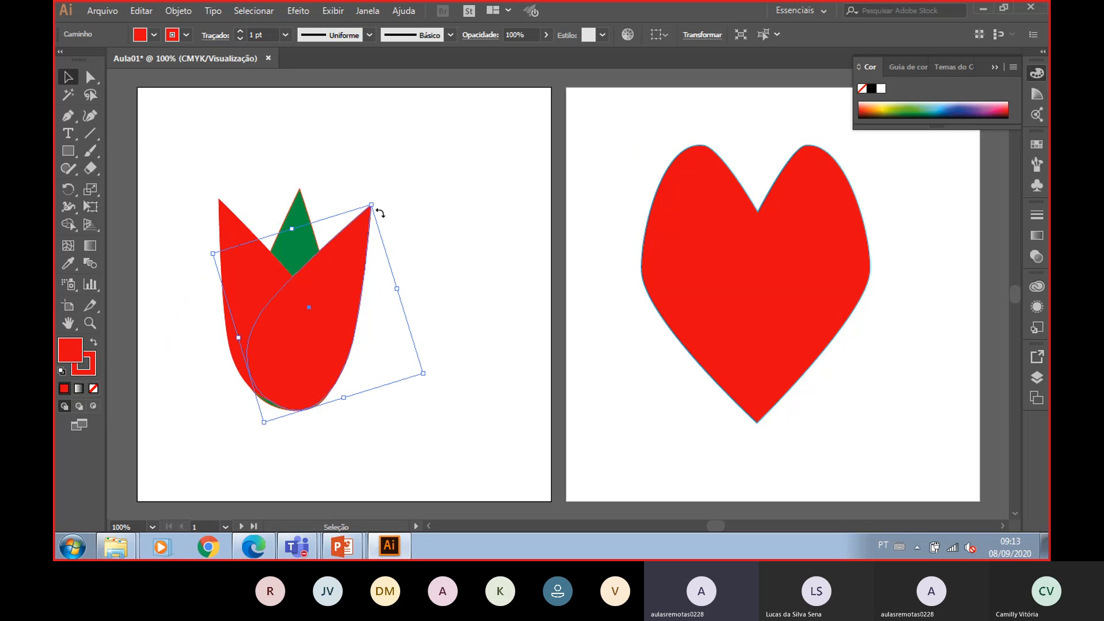
pyautogui.moveTo(372, 205); pyautogui.dragTo(392, 218)
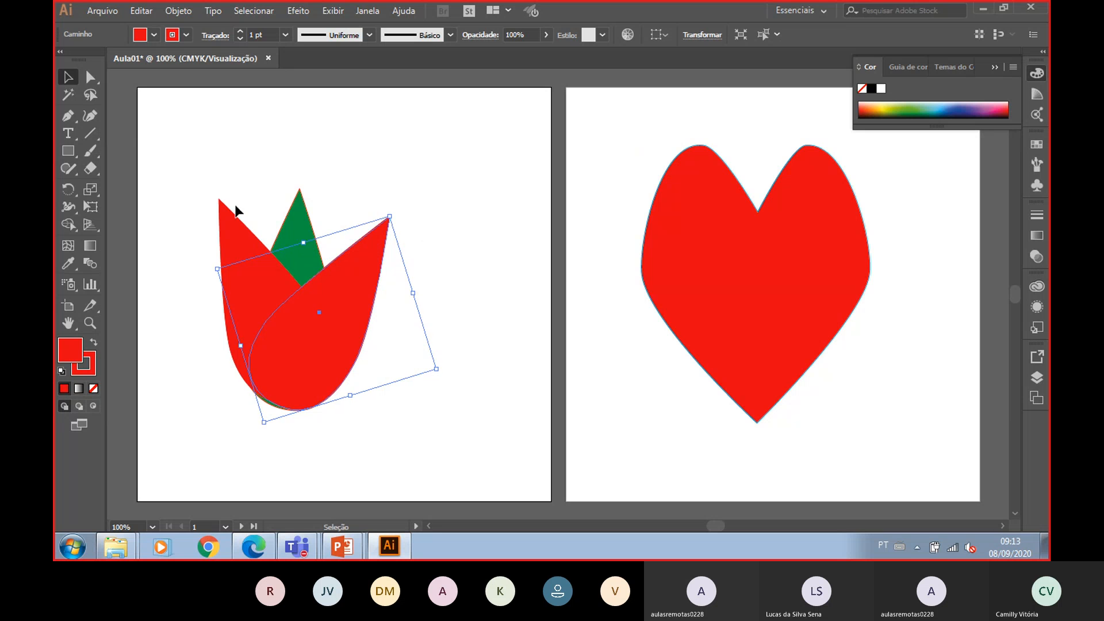
pyautogui.click(231, 250)
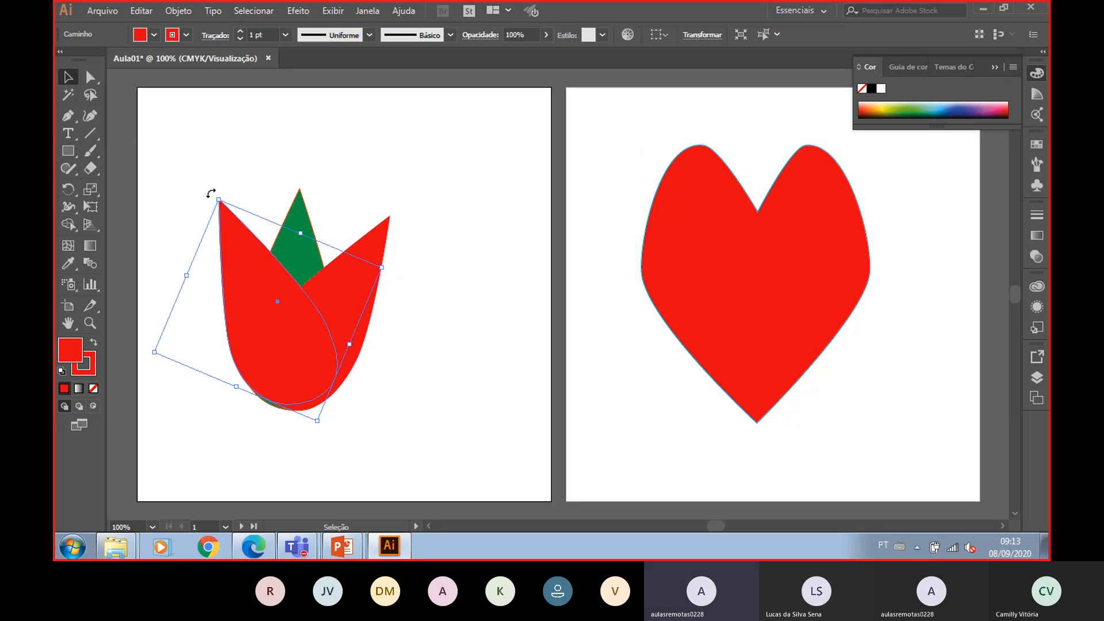
pyautogui.moveTo(212, 187); pyautogui.dragTo(192, 203)
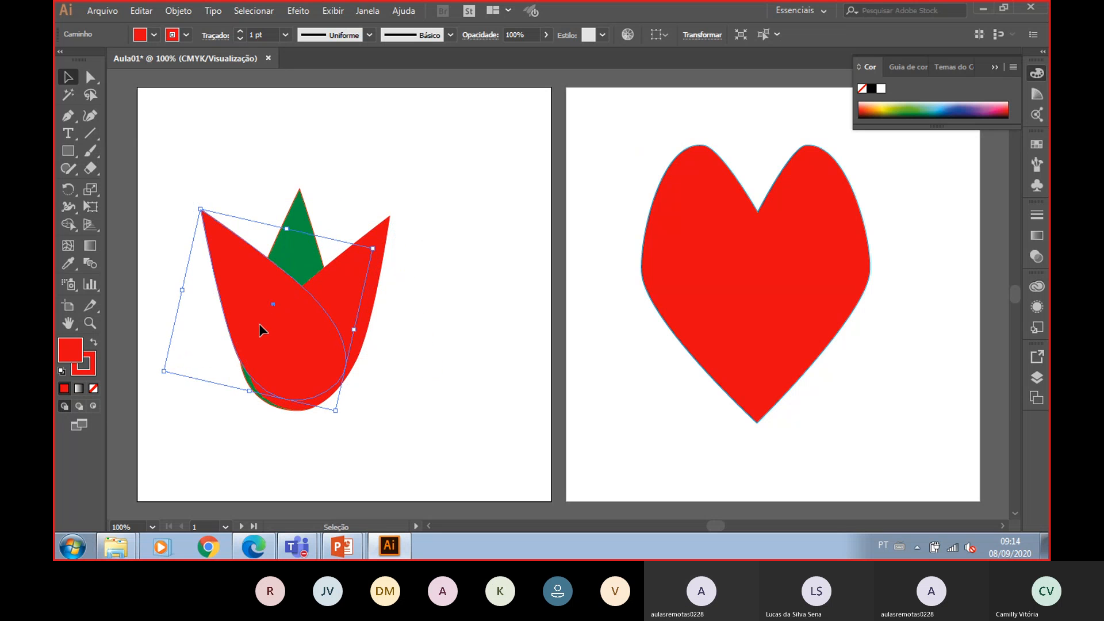
pyautogui.moveTo(259, 324); pyautogui.dragTo(257, 331)
pyautogui.click(482, 391)
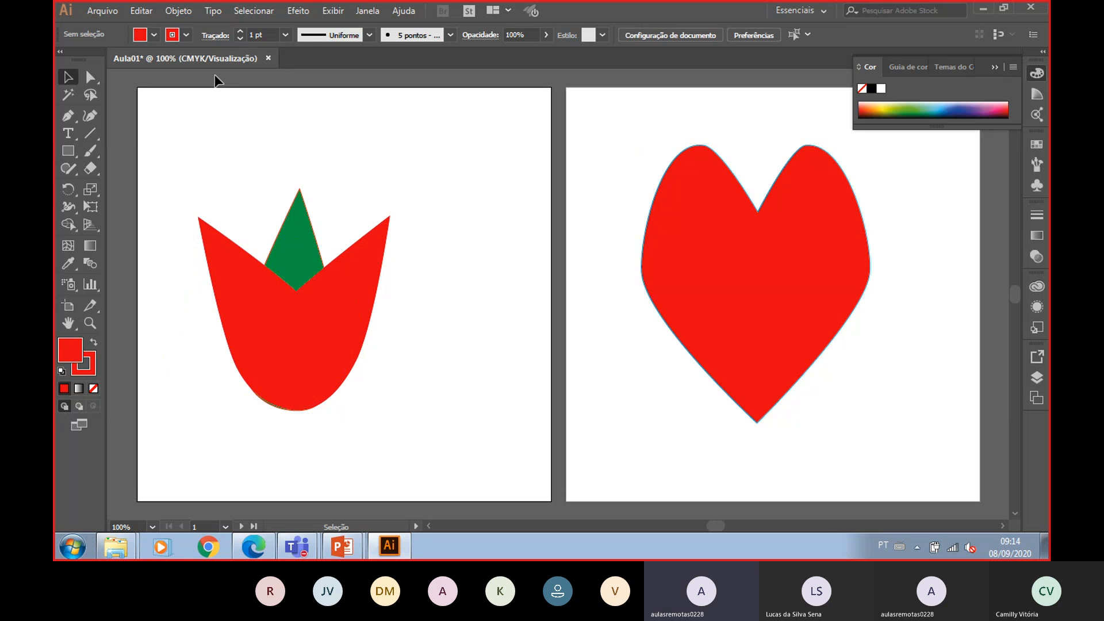
# - Group all three petals and shift the tulip slightly
pyautogui.moveTo(160, 134); pyautogui.dragTo(461, 472)
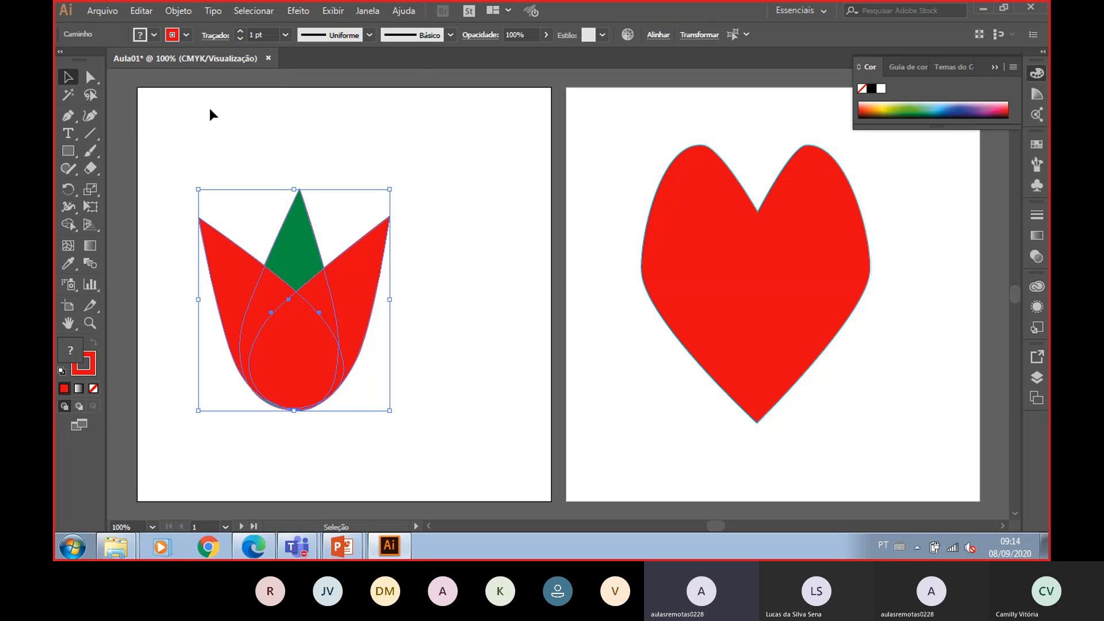
pyautogui.rightClick(342, 303)
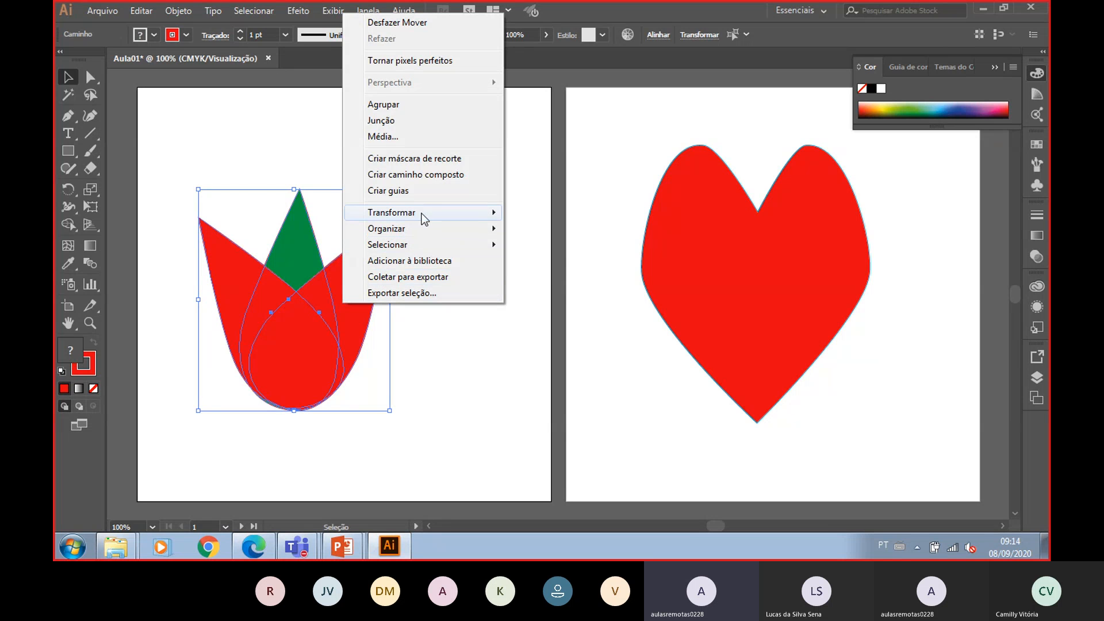
pyautogui.click(418, 105)
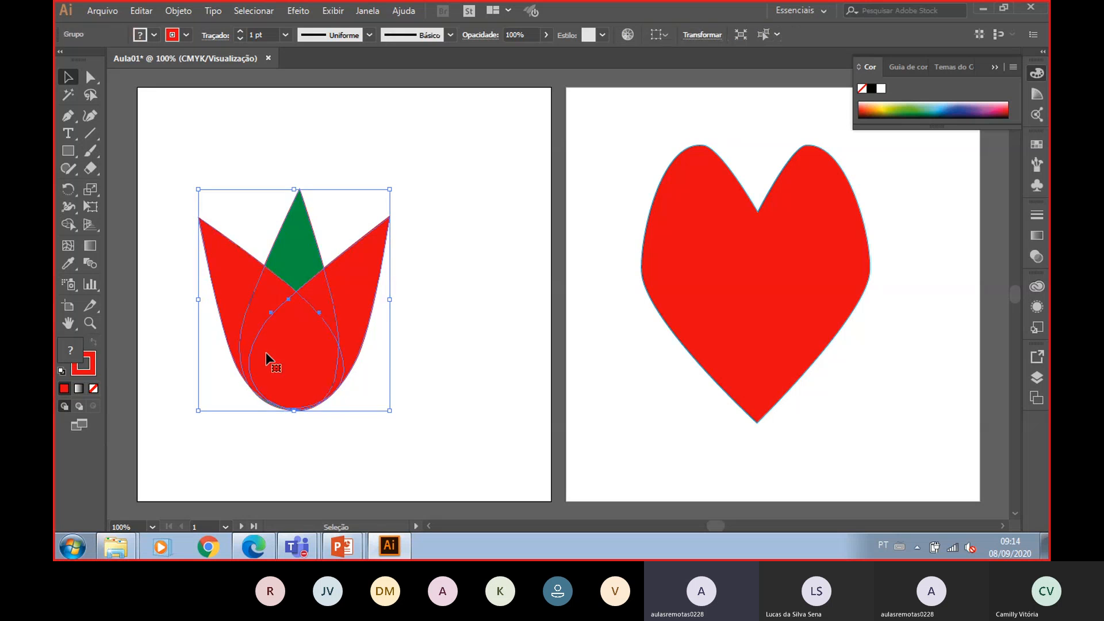
pyautogui.moveTo(310, 344)
pyautogui.mouseDown()
pyautogui.moveTo(430, 255)
pyautogui.moveTo(329, 347)
pyautogui.mouseUp()
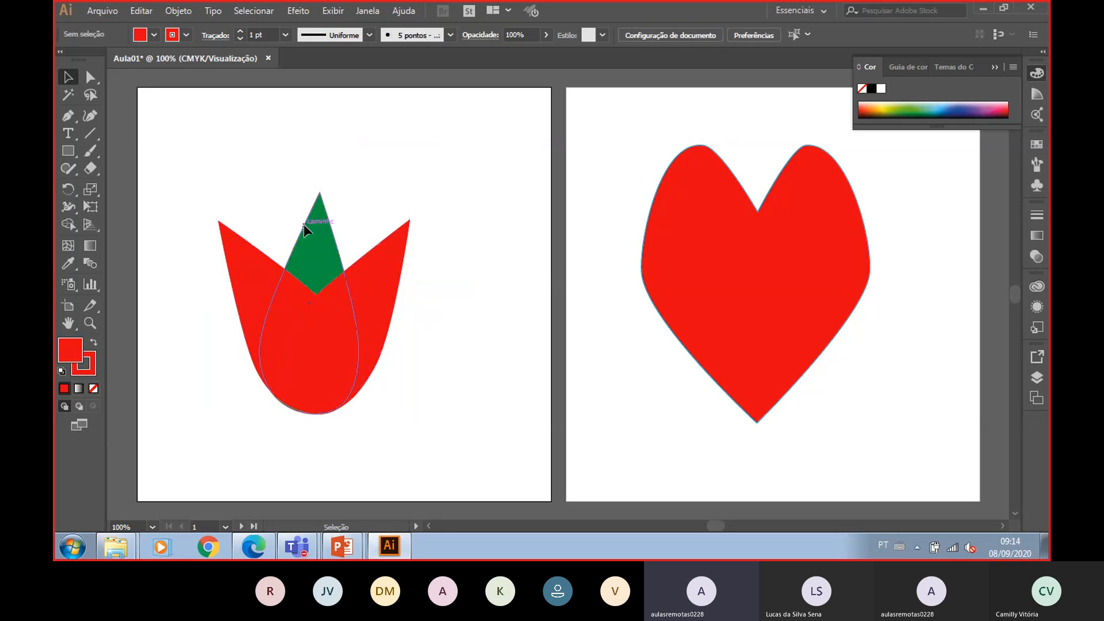
pyautogui.moveTo(313, 257); pyautogui.dragTo(303, 300)
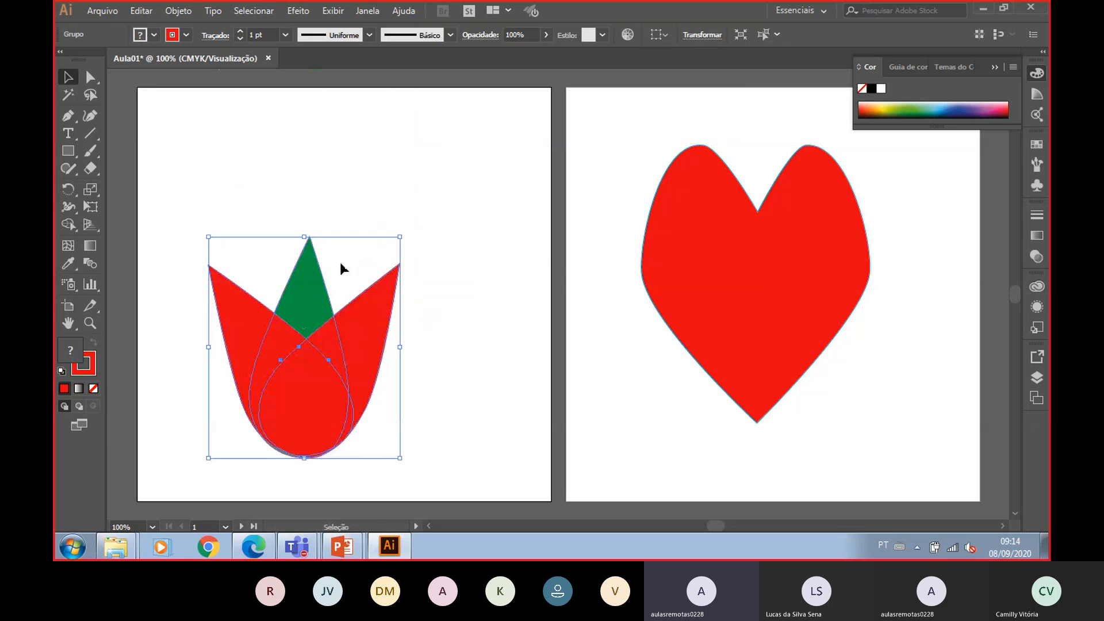
pyautogui.click(470, 158)
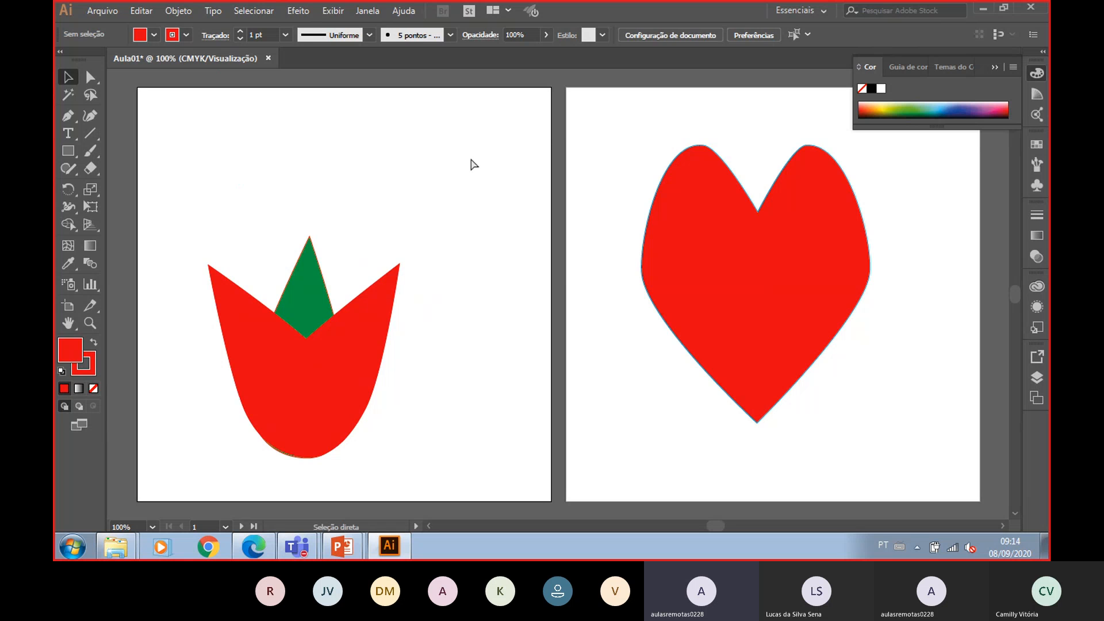
# - Undo the moves and the grouping of the tulip petals
pyautogui.hotkey('ctrl', 'z')
pyautogui.hotkey('ctrl', 'z')
pyautogui.hotkey('ctrl', 'z')
pyautogui.hotkey('ctrl', 'z')
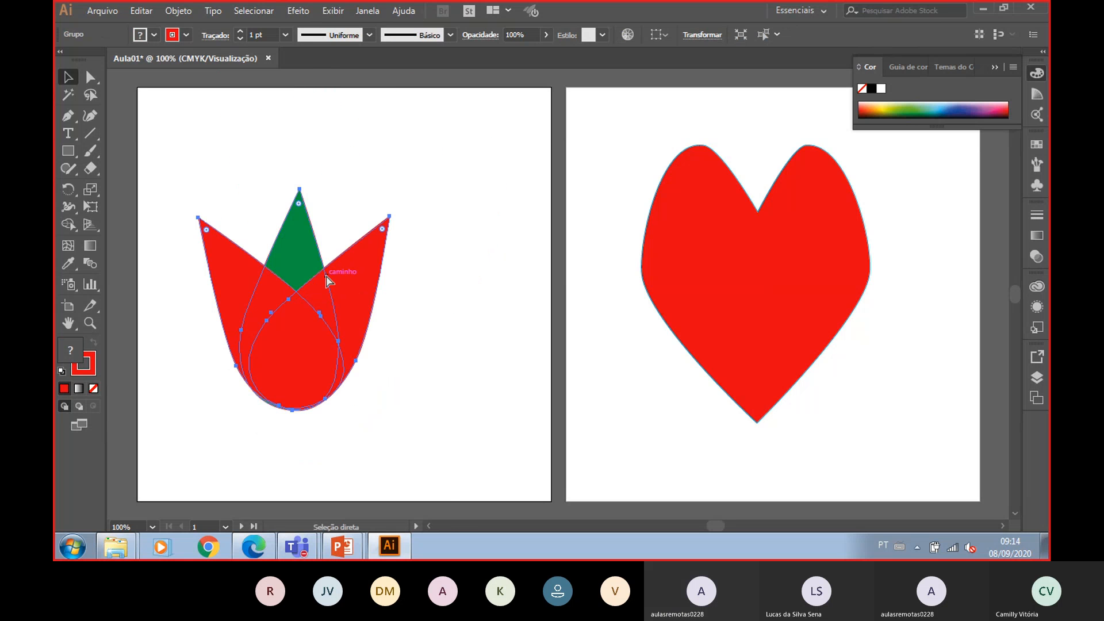
pyautogui.rightClick(291, 295)
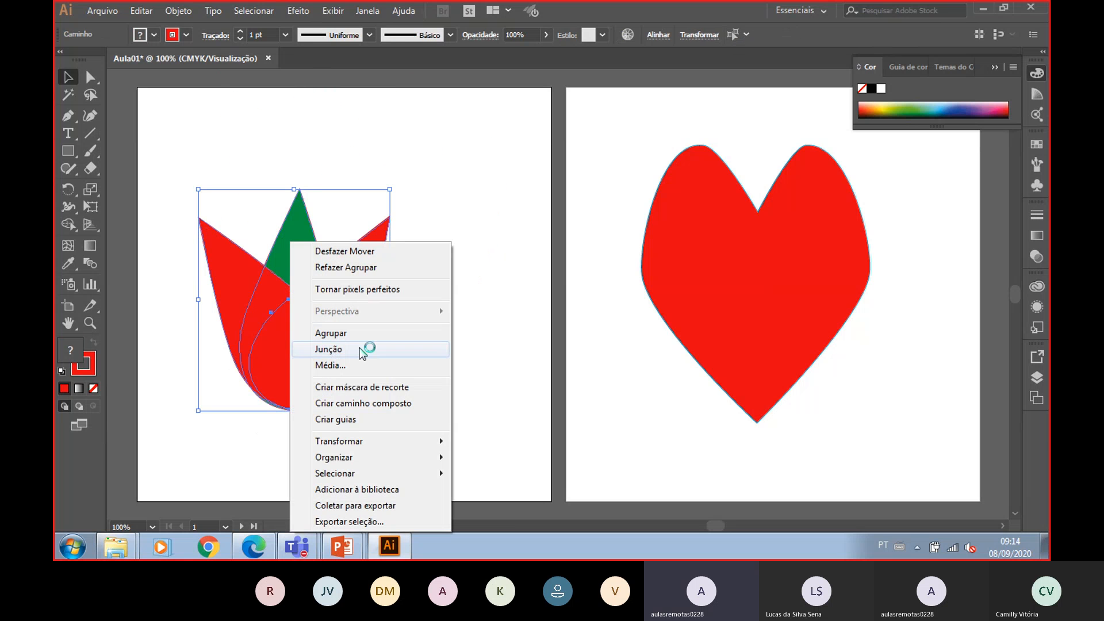
pyautogui.click(520, 318)
# - Place an extra teardrop leaning left behind the tulip and fill it red
pyautogui.click(353, 273)
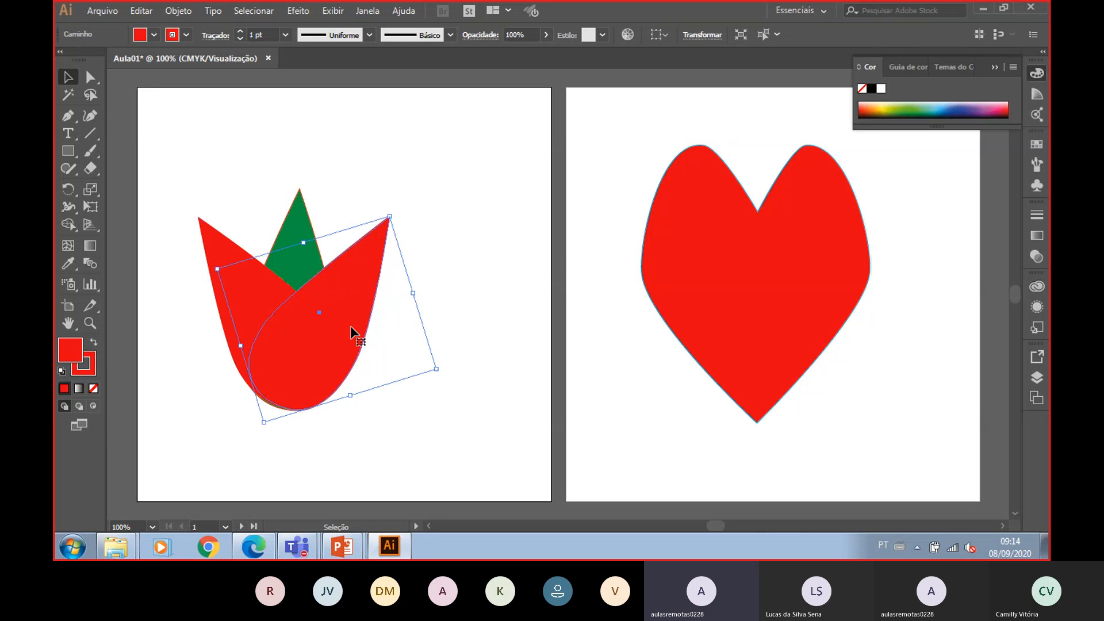
pyautogui.moveTo(329, 367); pyautogui.dragTo(286, 333)
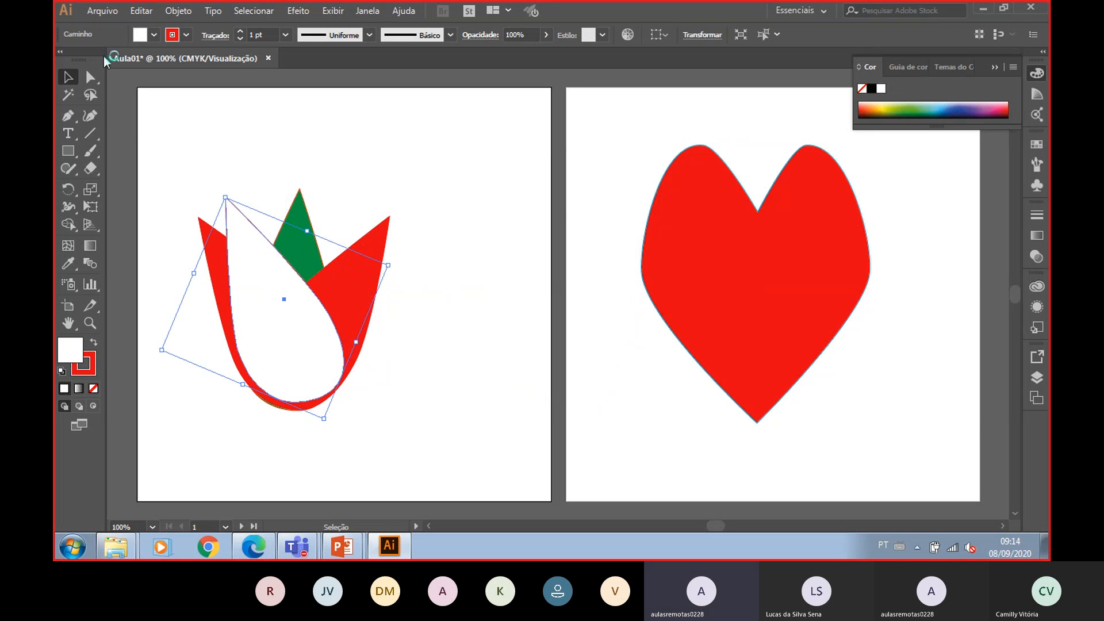
pyautogui.click(154, 34)
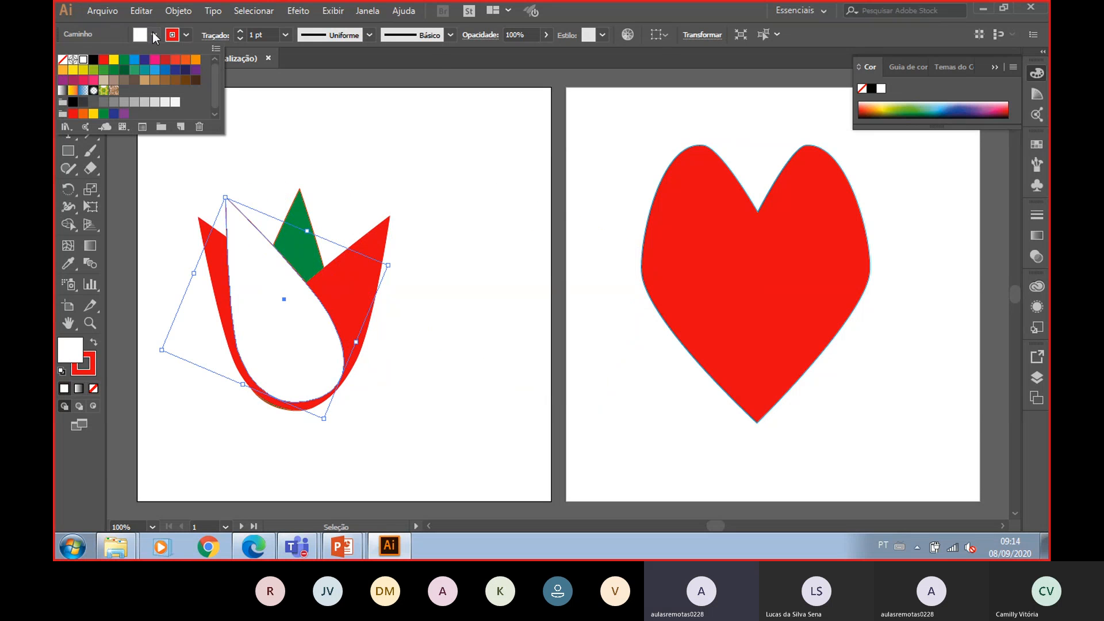
pyautogui.click(104, 59)
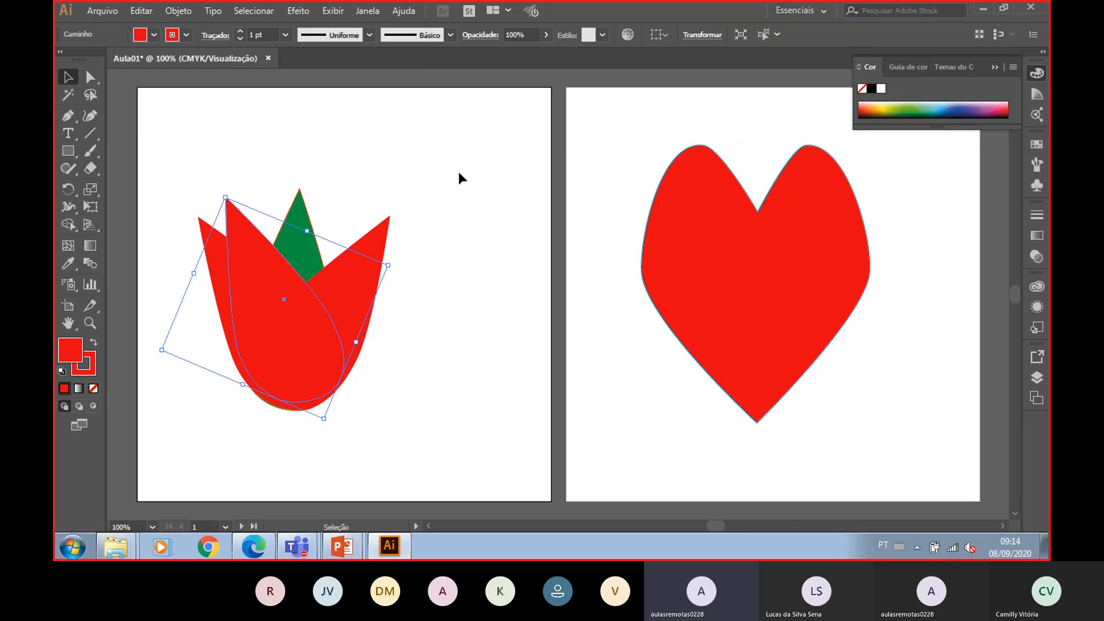
pyautogui.click(558, 318)
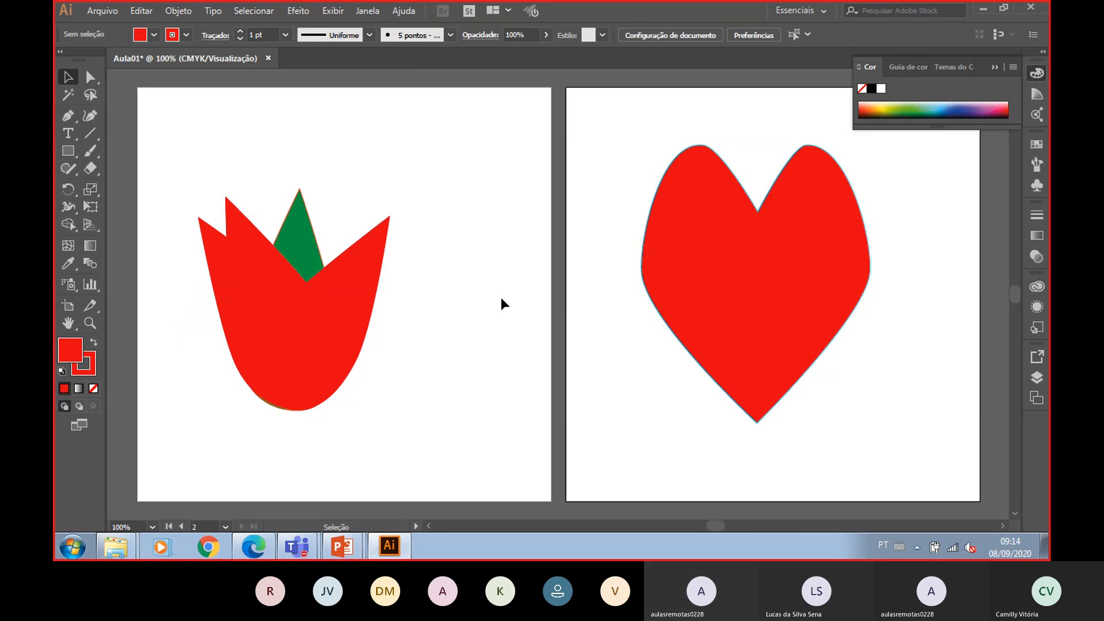
# - Paste another copy of the teardrop onto the artboard
pyautogui.press('a')
pyautogui.hotkey('ctrl', 'v')
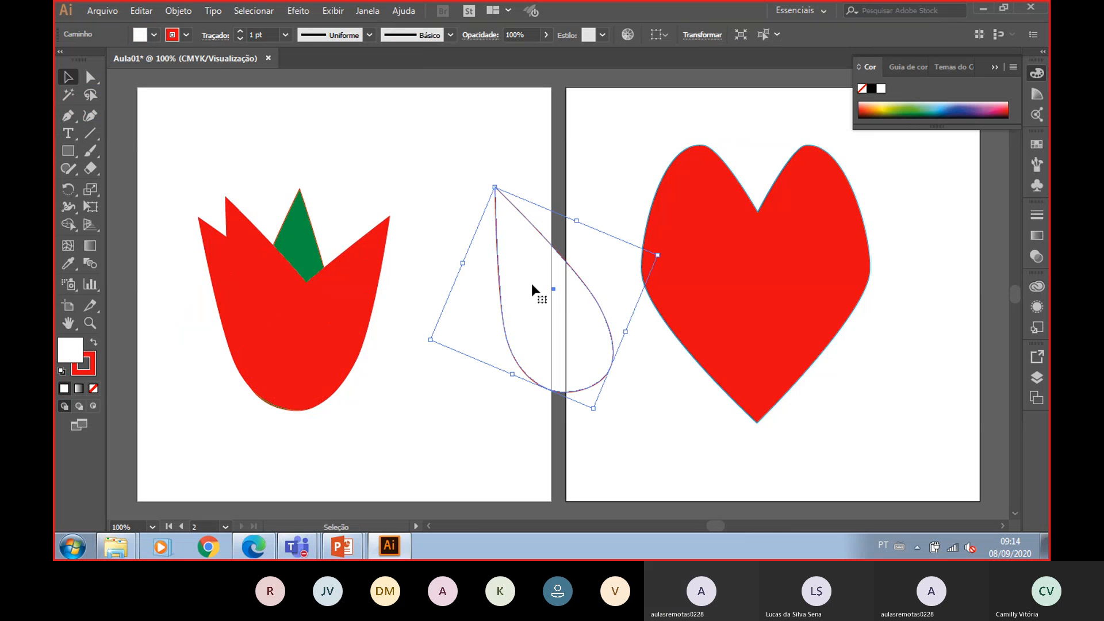
# - Position the new teardrop leaning right over the front of the tulip and fill it red
pyautogui.moveTo(533, 282); pyautogui.dragTo(369, 309)
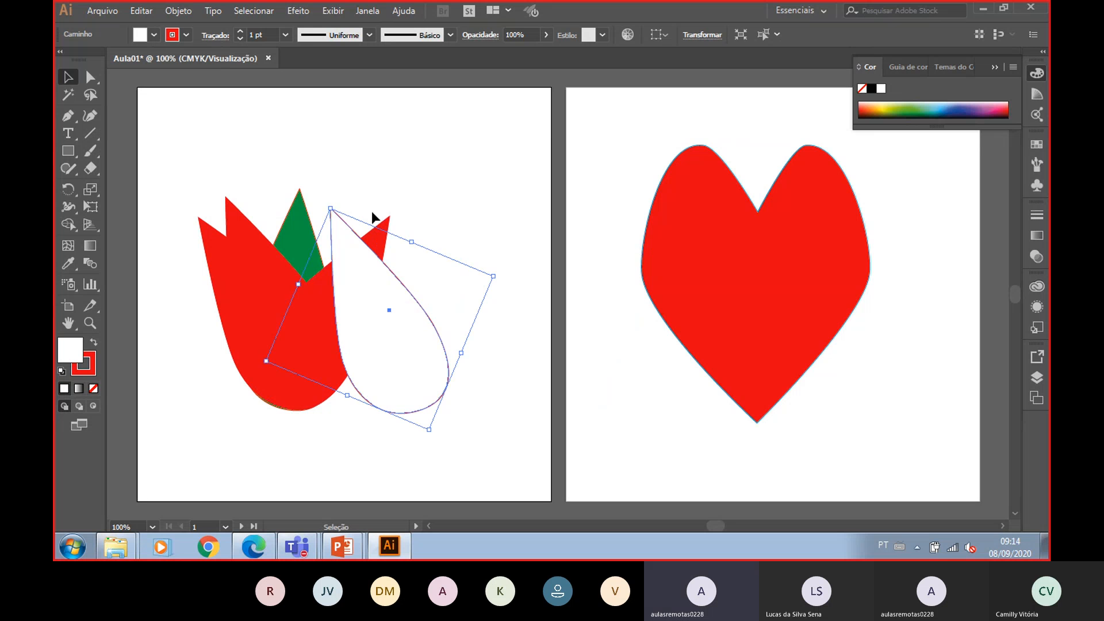
pyautogui.moveTo(334, 204); pyautogui.dragTo(454, 191)
pyautogui.moveTo(420, 299); pyautogui.dragTo(350, 296)
pyautogui.click(154, 35)
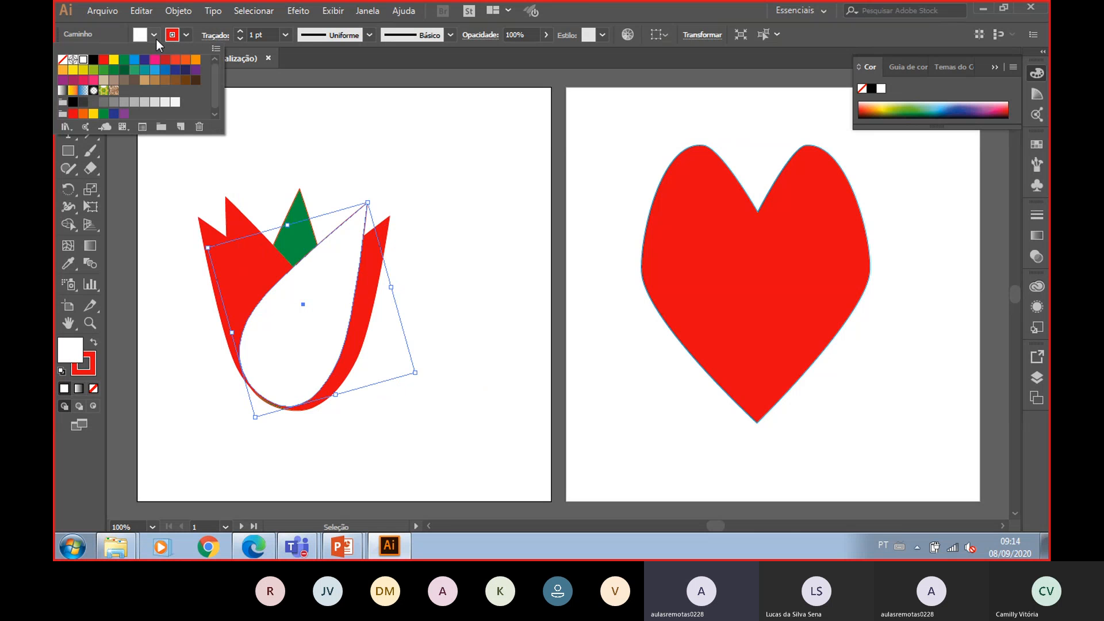
pyautogui.click(114, 59)
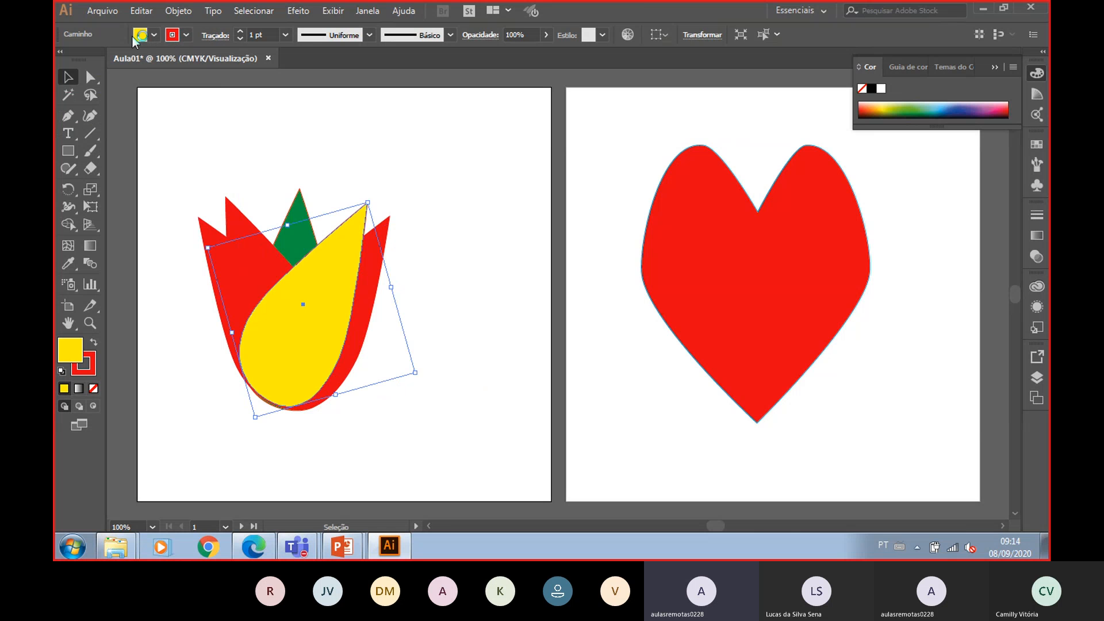
pyautogui.click(154, 35)
pyautogui.click(106, 60)
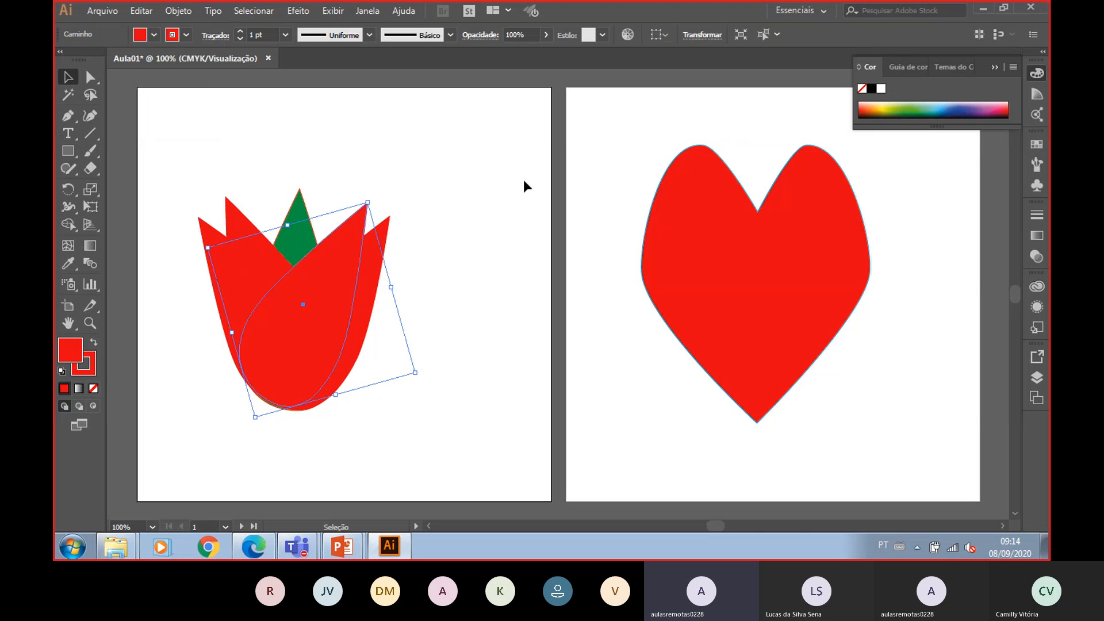
pyautogui.click(524, 180)
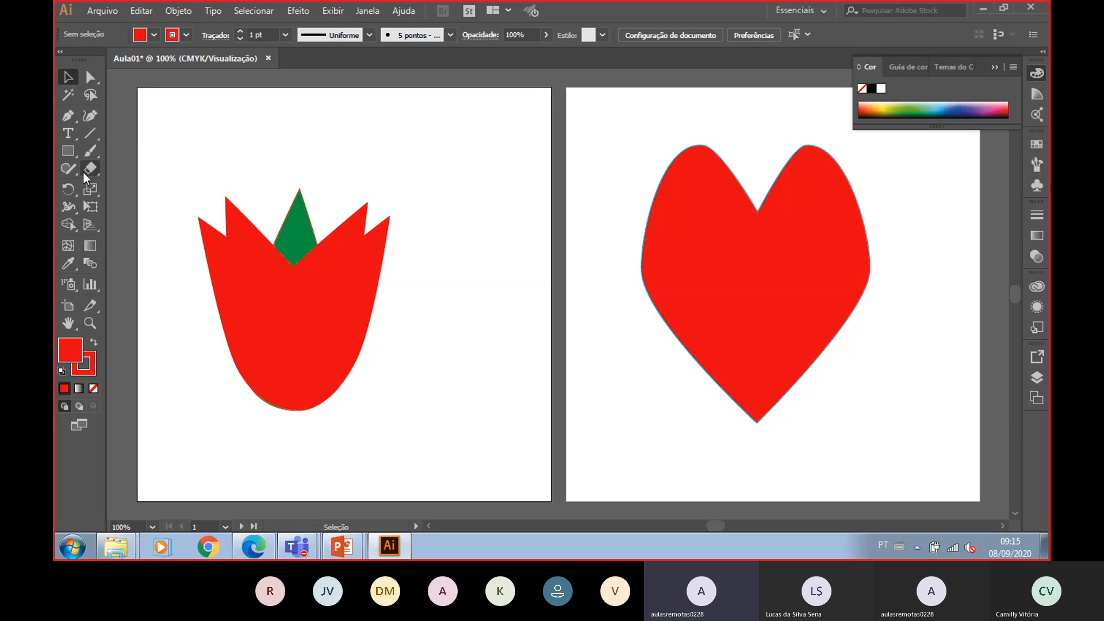
# - Add the point-text title "Microcamp São José do Rio Preto" above the tulip
pyautogui.click(70, 140)
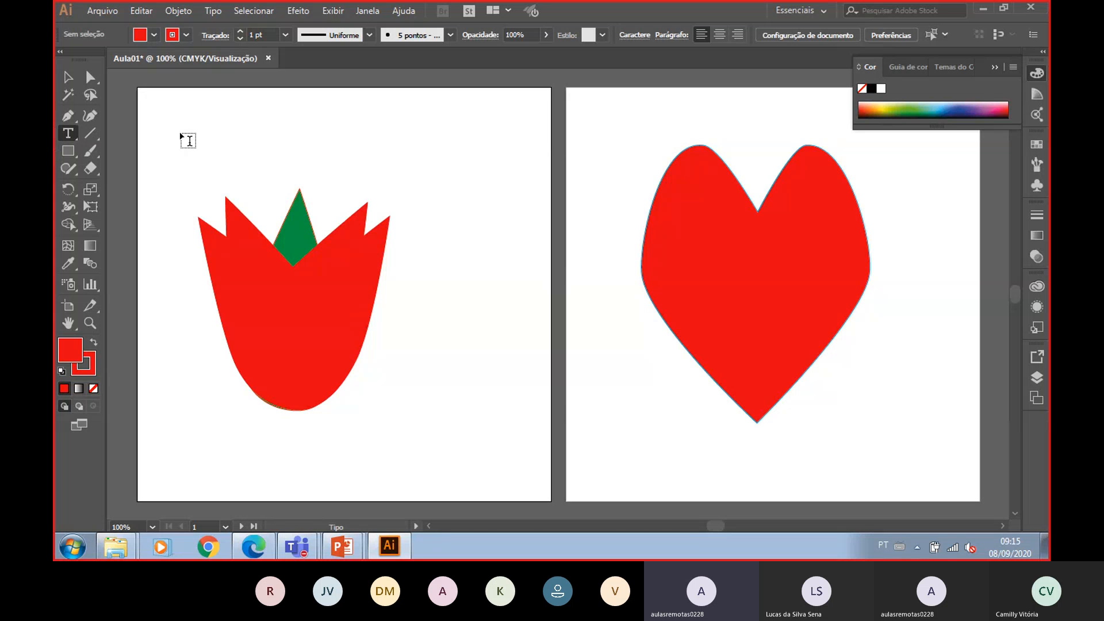
pyautogui.click(248, 165)
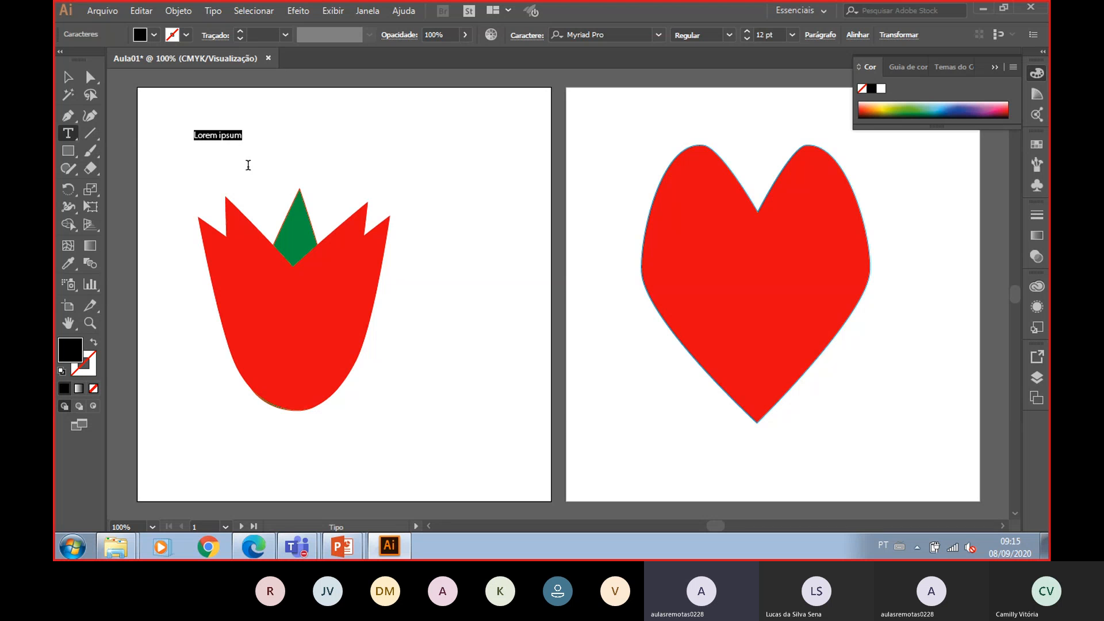
pyautogui.write('Microcamp São J')
pyautogui.press('BackSpace')
pyautogui.press('BackSpace')
pyautogui.press('BackSpace')
pyautogui.press('BackSpace')
pyautogui.write('áo')
pyautogui.write(' J')
pyautogui.write('osé do Rio')
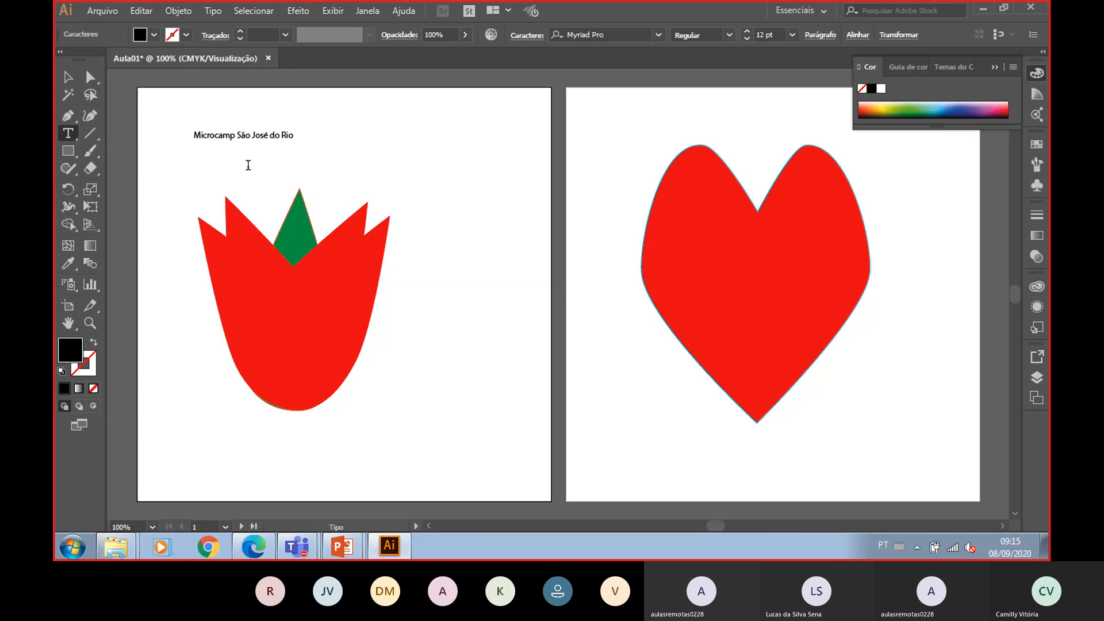
pyautogui.write(' Preto')
# - Shift the title slightly right and enlarge its text to 19 pt
pyautogui.click(69, 78)
pyautogui.moveTo(288, 138); pyautogui.dragTo(304, 138)
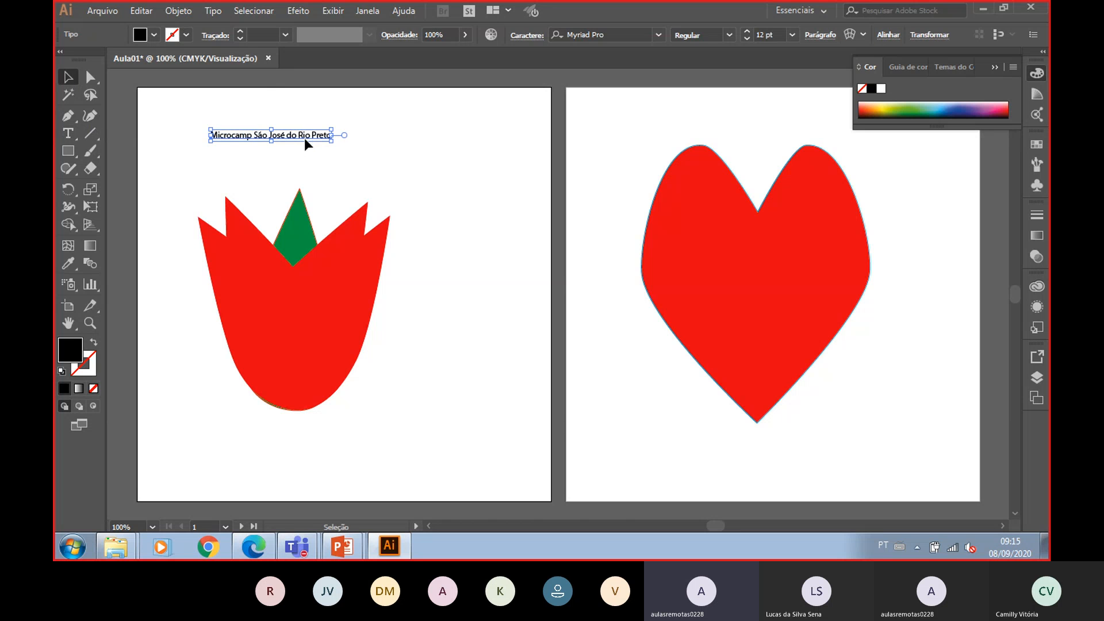
pyautogui.click(68, 134)
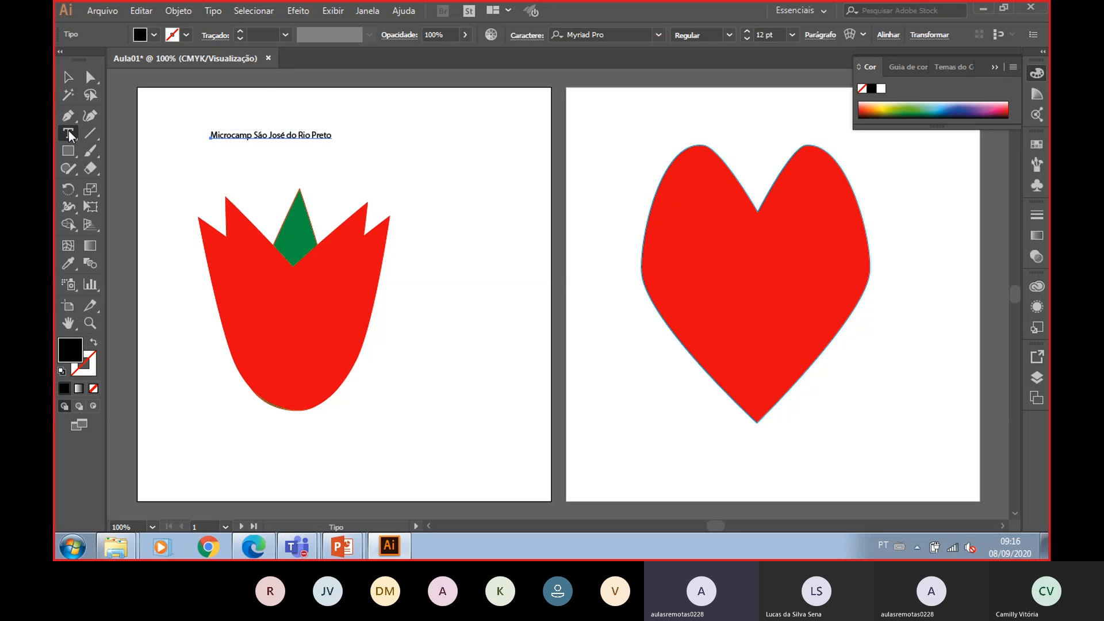
pyautogui.click(214, 134)
pyautogui.moveTo(212, 134); pyautogui.dragTo(338, 127)
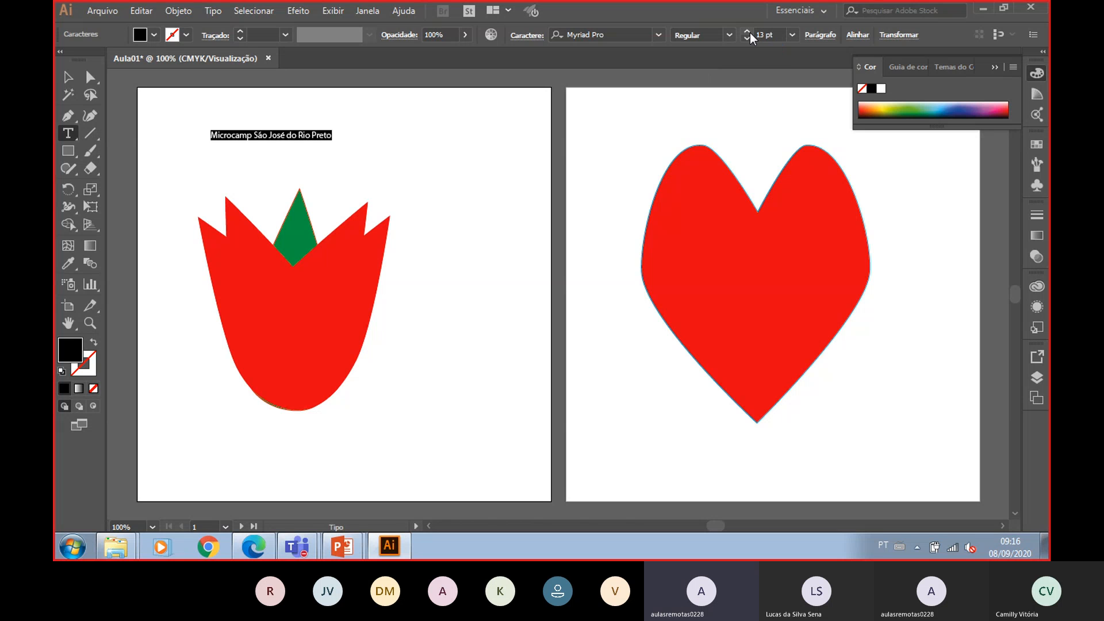
pyautogui.scroll(6, 750, 32)
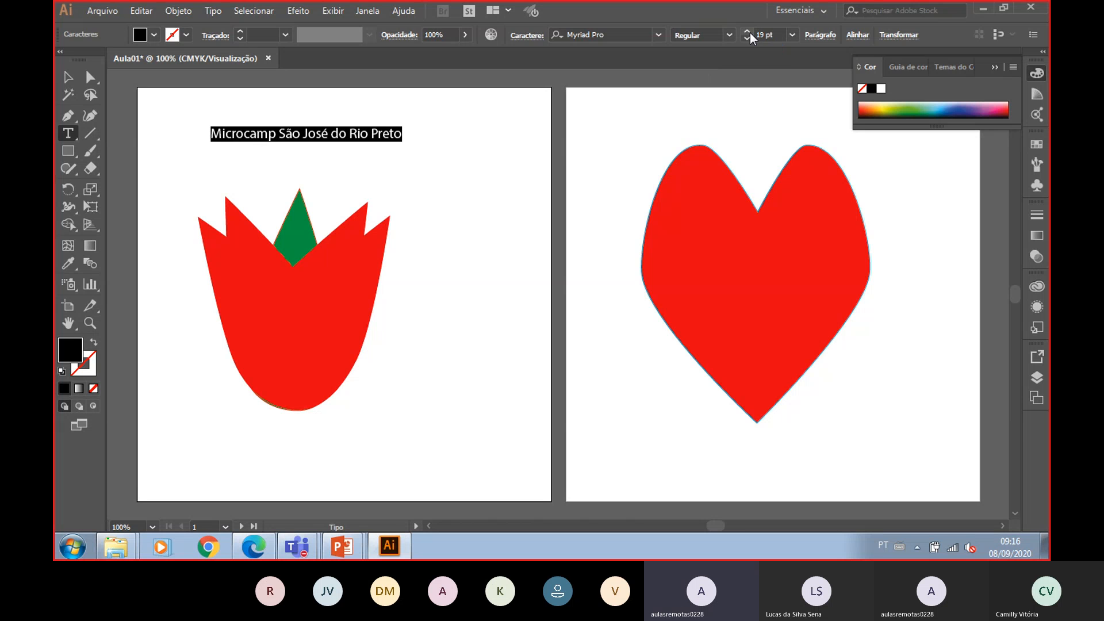
# - Change the title's font to Onyx and deselect it
pyautogui.click(659, 34)
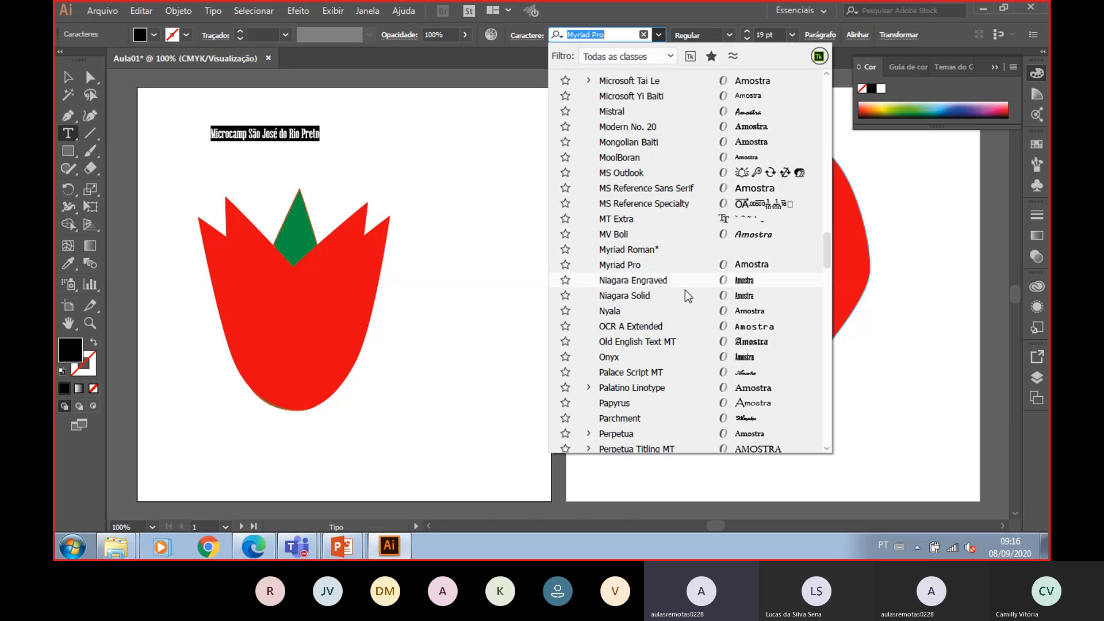
pyautogui.click(690, 361)
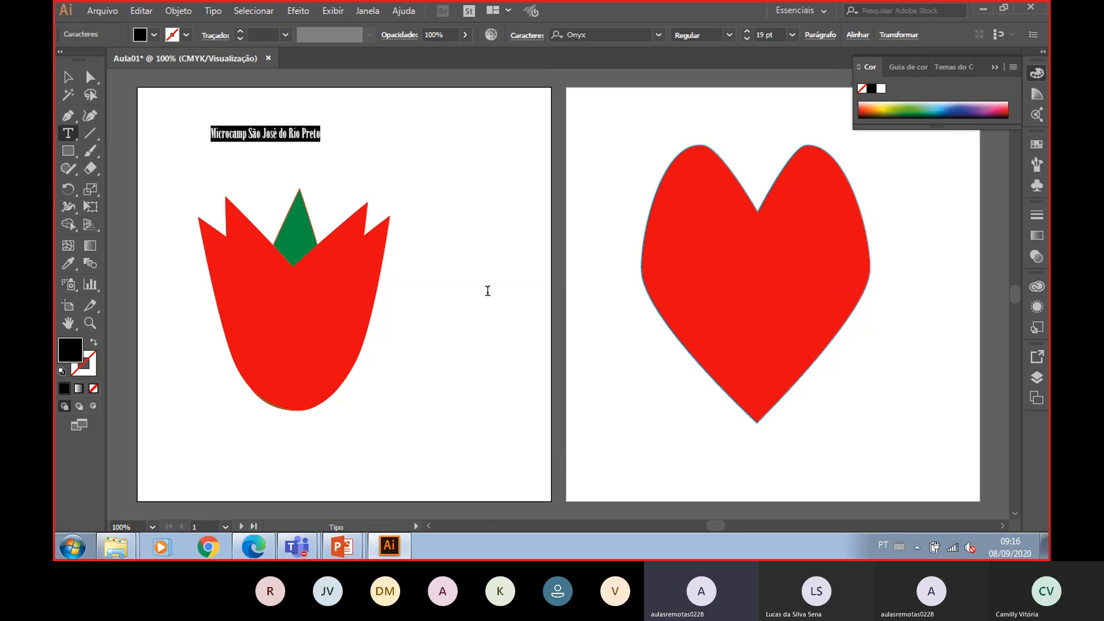
pyautogui.click(443, 184)
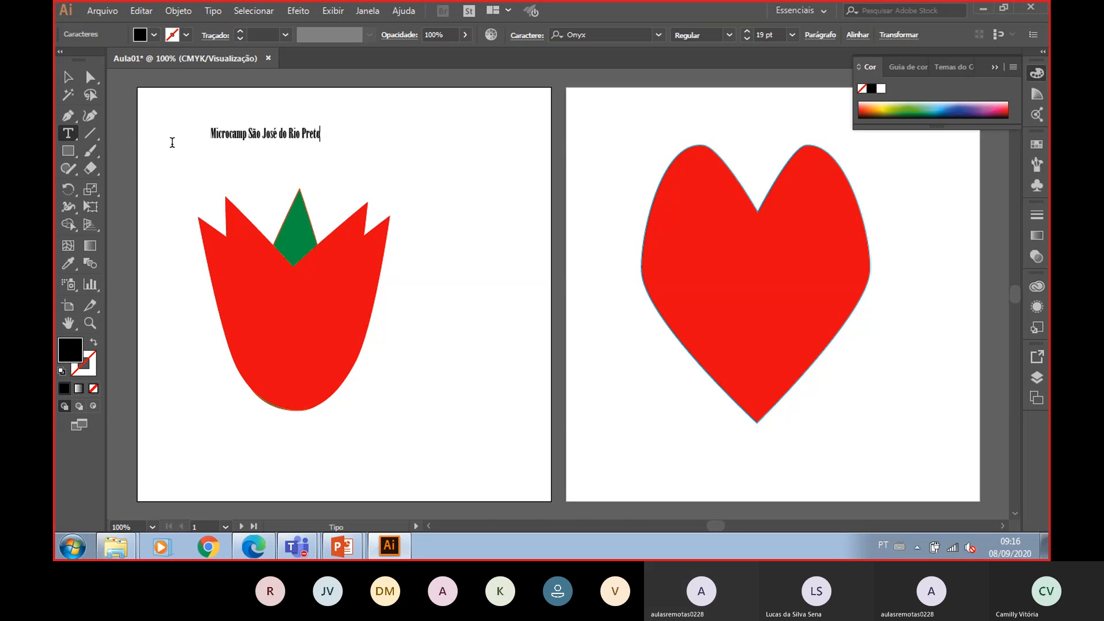
pyautogui.click(69, 78)
pyautogui.click(498, 263)
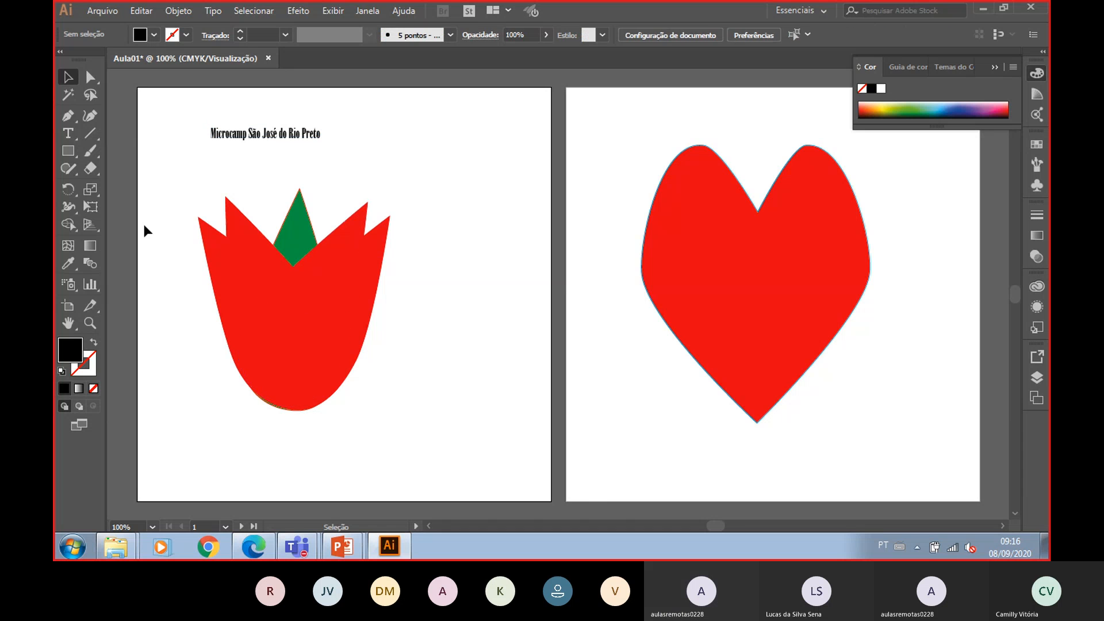
# - Create a text box beside the tulip containing "Curso de informática e desenvolvimento de aplicativos."
pyautogui.click(68, 134)
pyautogui.moveTo(393, 350); pyautogui.dragTo(538, 481)
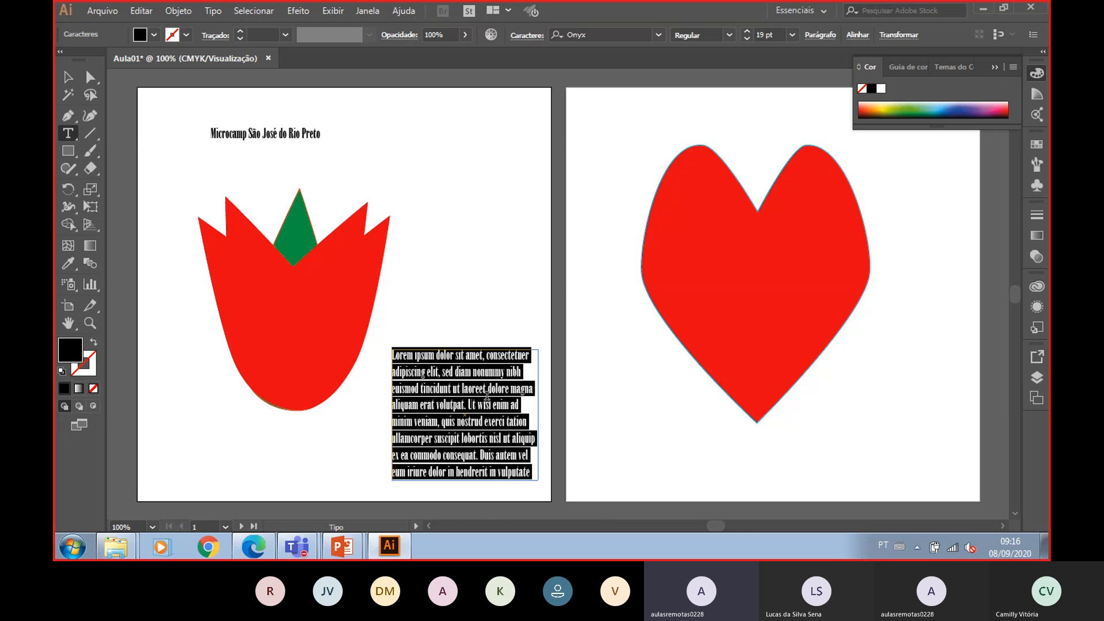
pyautogui.write('Curso de inf')
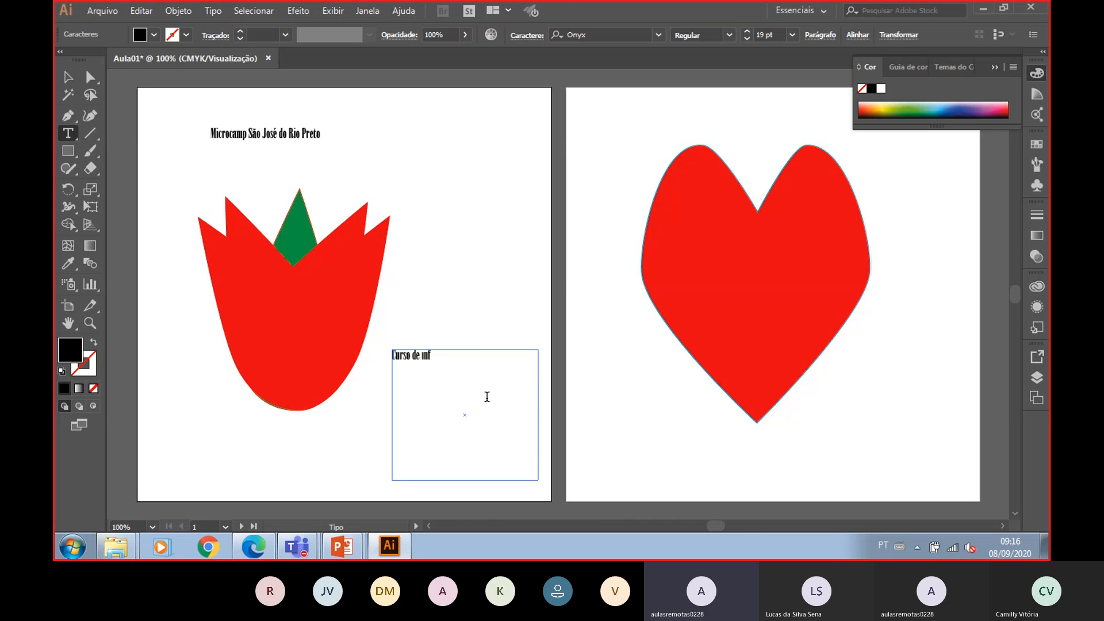
pyautogui.write('ormatic')
pyautogui.press('BackSpace')
pyautogui.press('BackSpace')
pyautogui.press('BackSpace')
pyautogui.press('BackSpace')
pyautogui.write('ática e des envolvimento de')
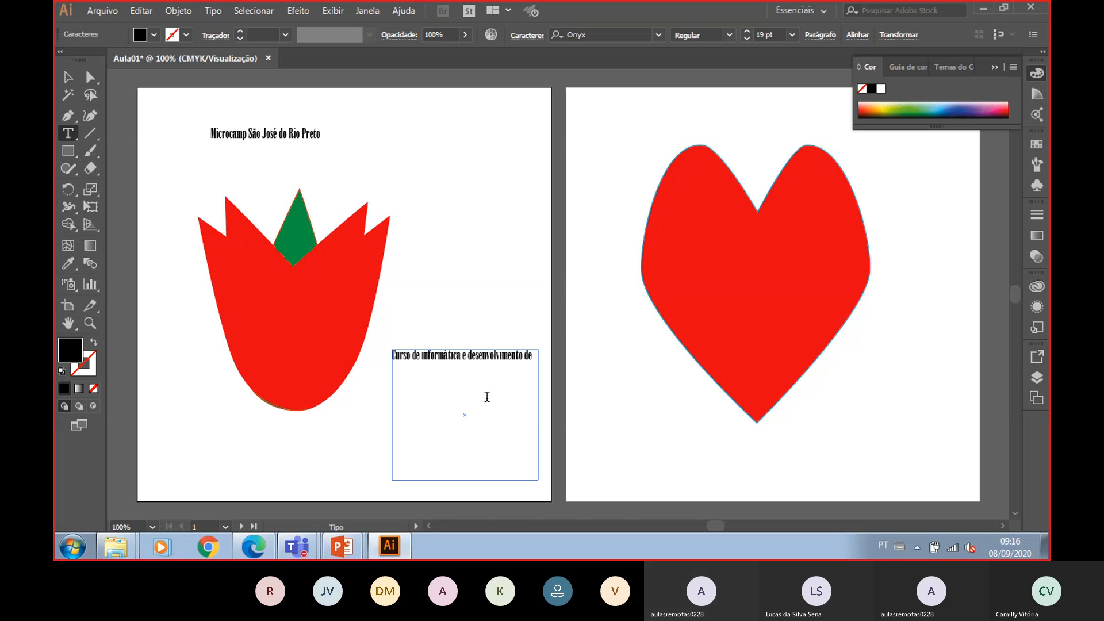
pyautogui.write(' aplicativos.')
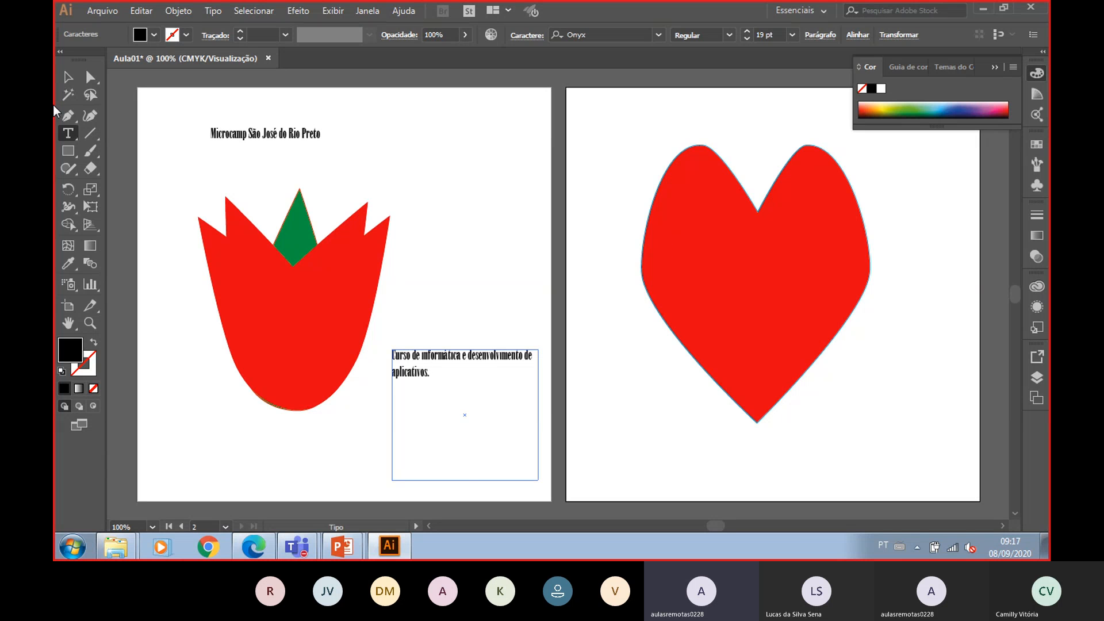
pyautogui.press('Escape')
# - Delete the heart from the second artboard
pyautogui.click(772, 301)
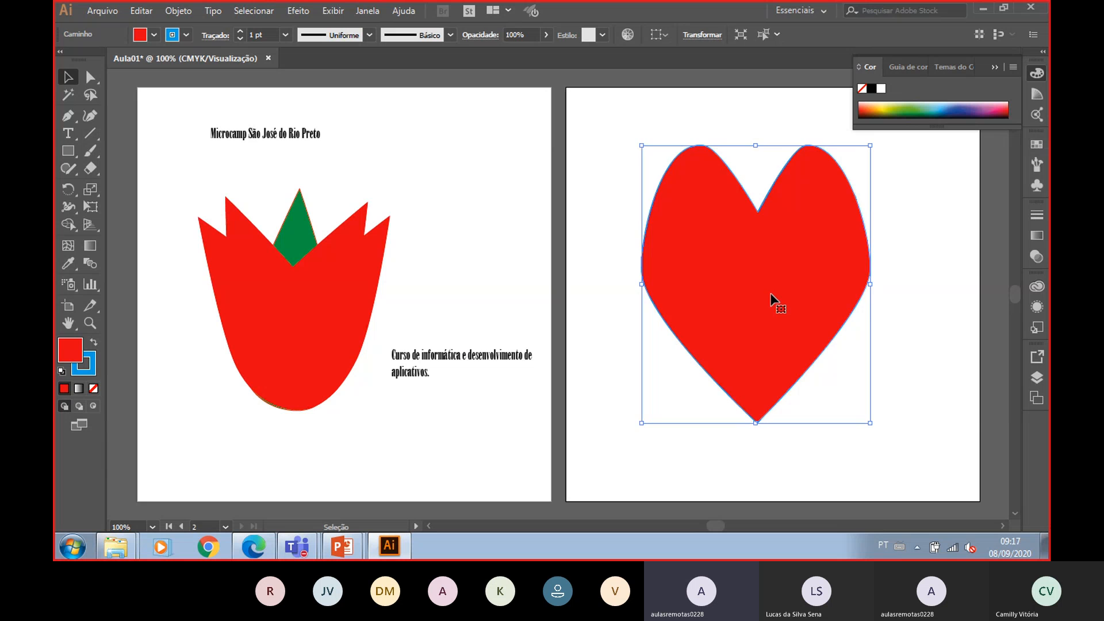
pyautogui.press('Delete')
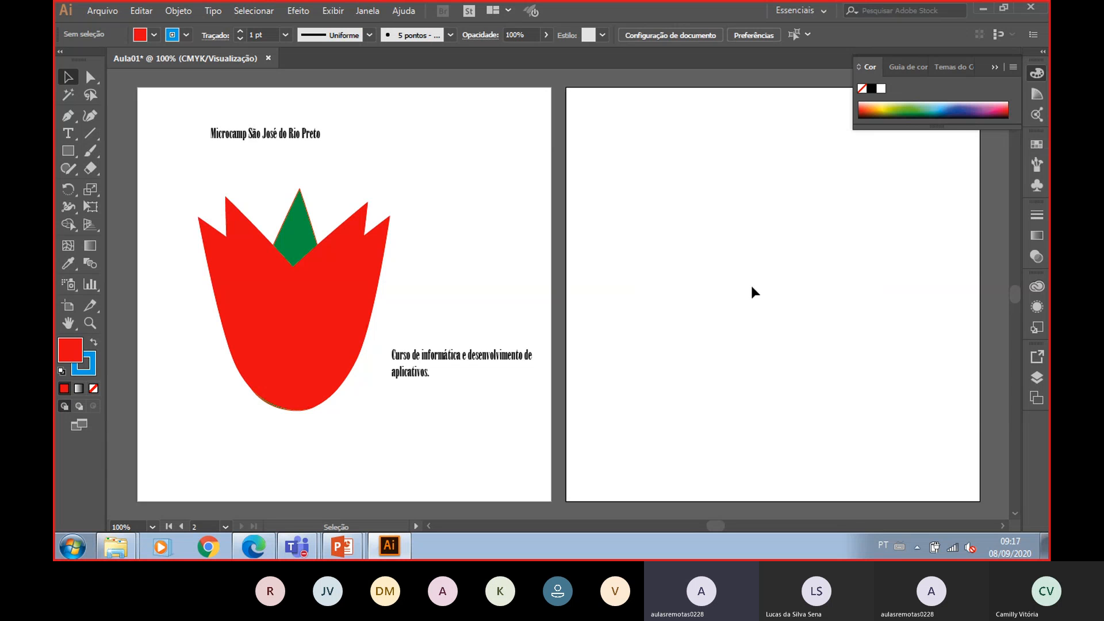
pyautogui.click(466, 195)
pyautogui.click(751, 212)
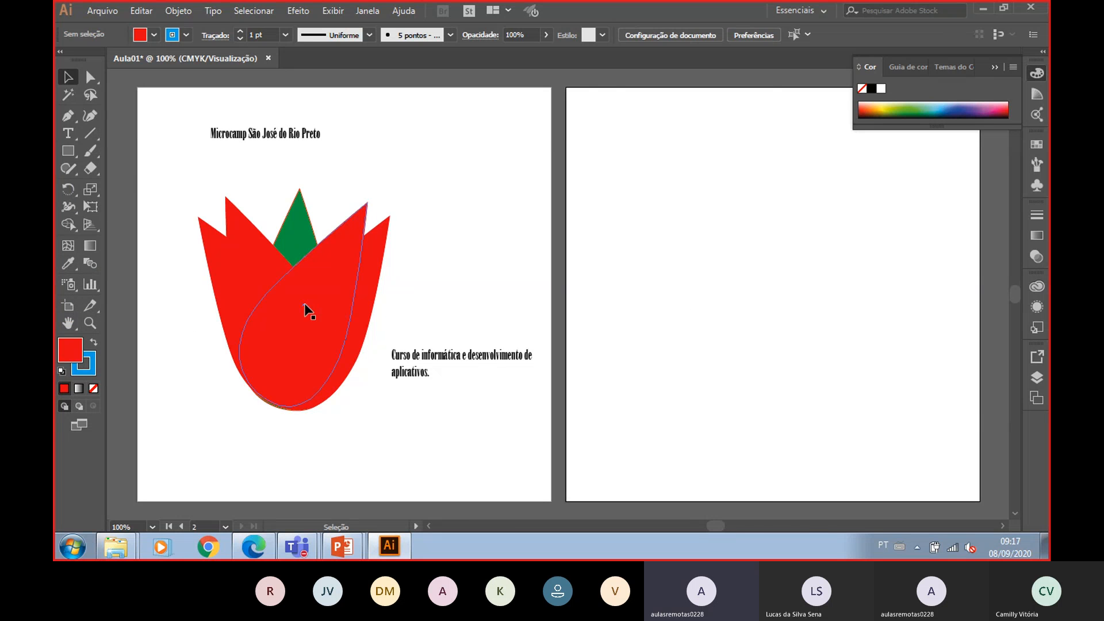
# - Resize the second artboard to 9,5 cm wide and 5,5 cm high and align its top with the first artboard
pyautogui.click(69, 307)
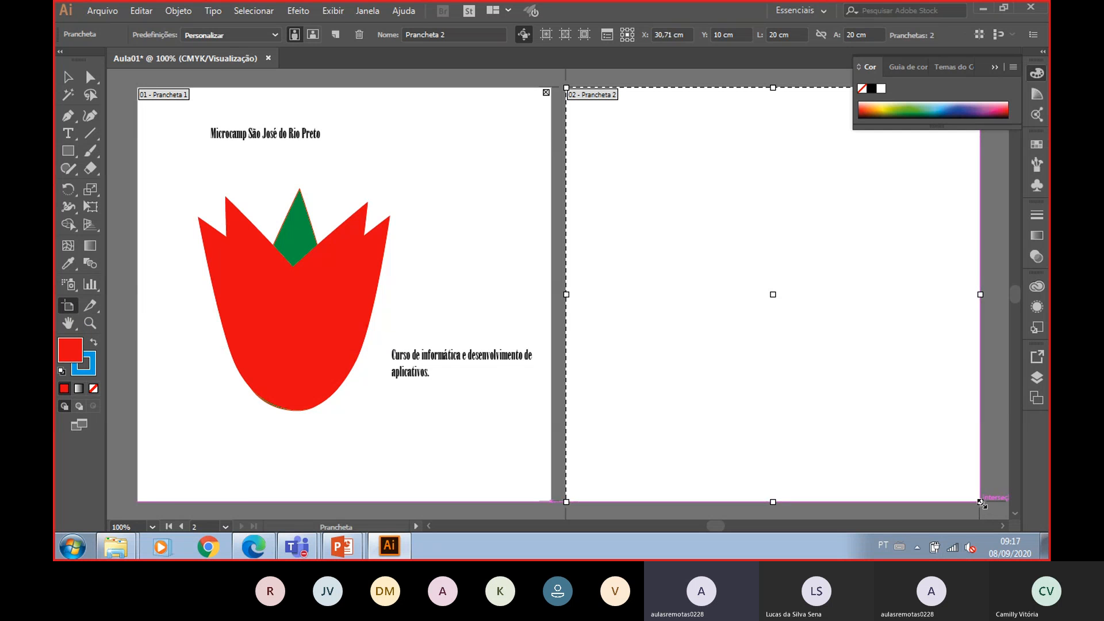
pyautogui.moveTo(981, 503); pyautogui.dragTo(843, 200)
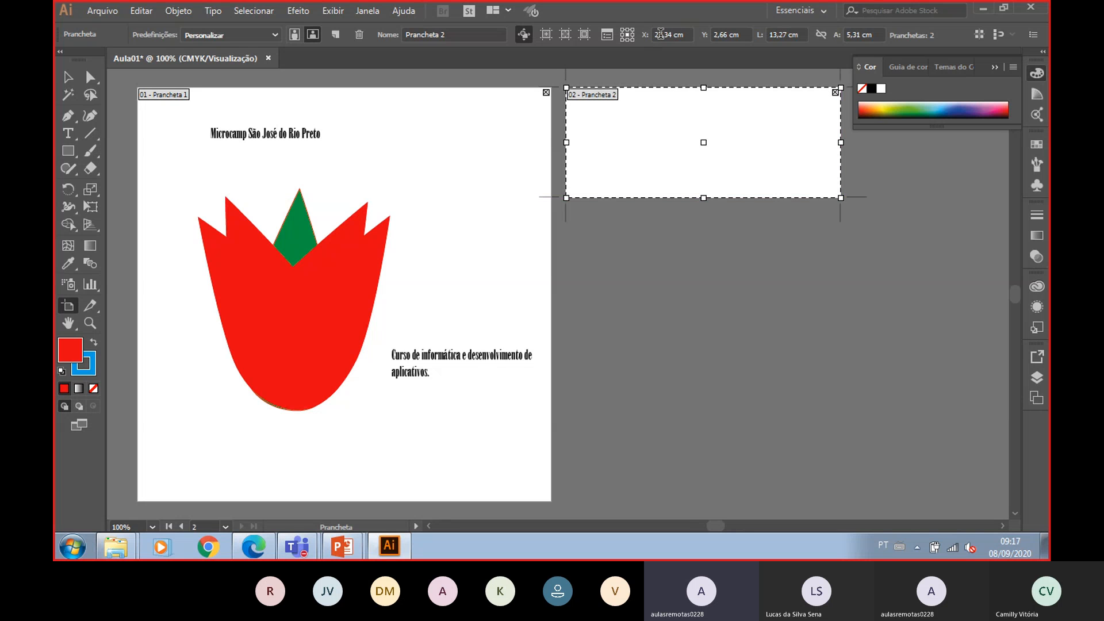
pyautogui.doubleClick(787, 35)
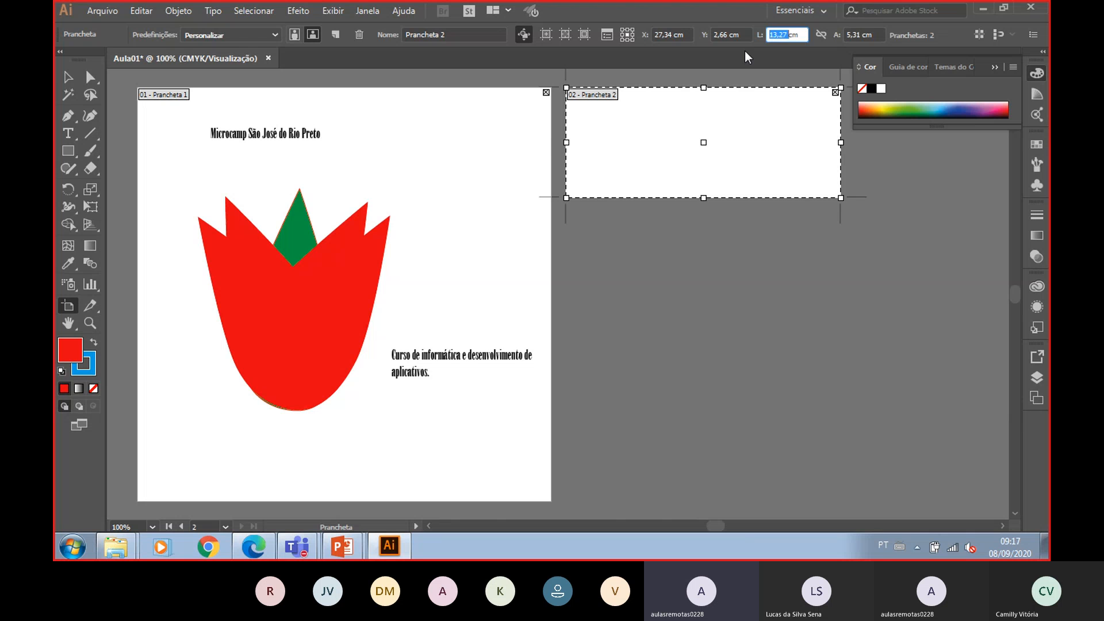
pyautogui.doubleClick(744, 34)
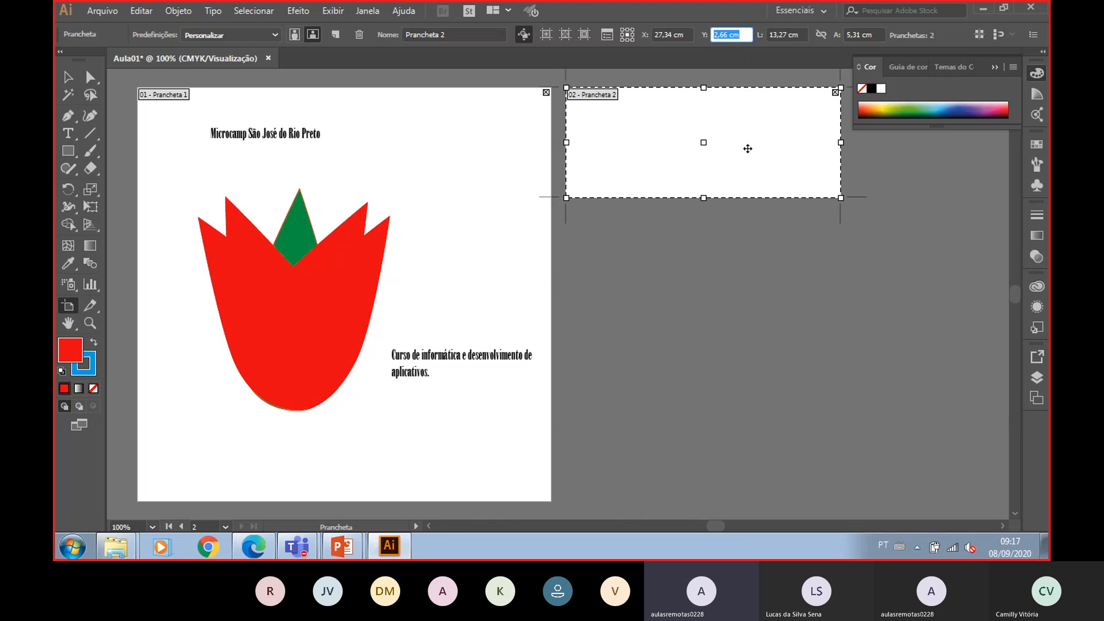
pyautogui.press('Tab')
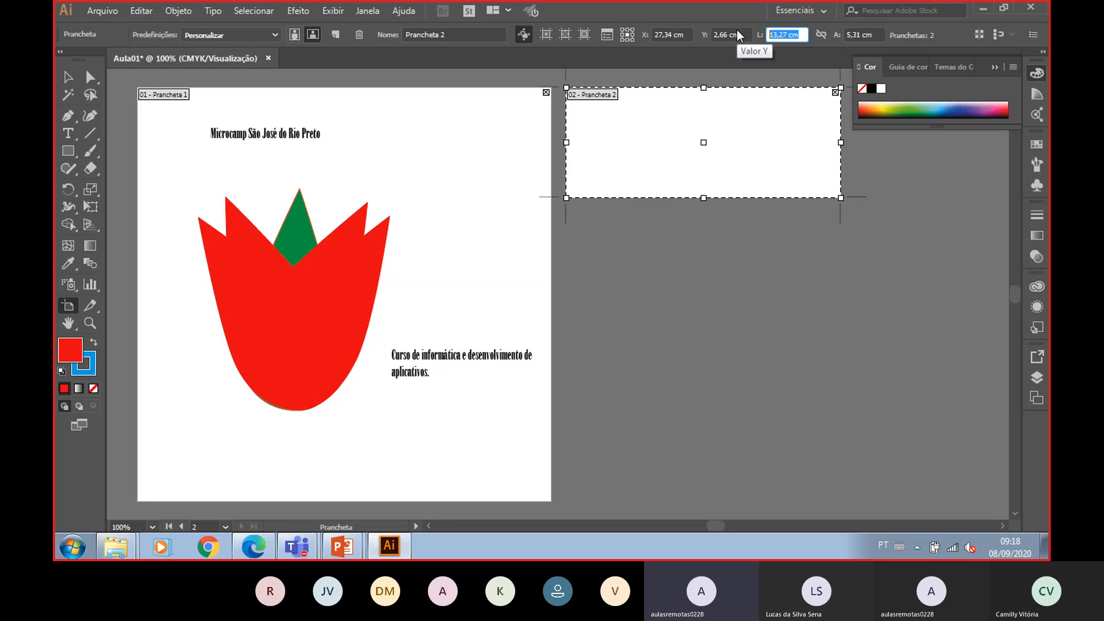
pyautogui.write('9,5')
pyautogui.press('Tab')
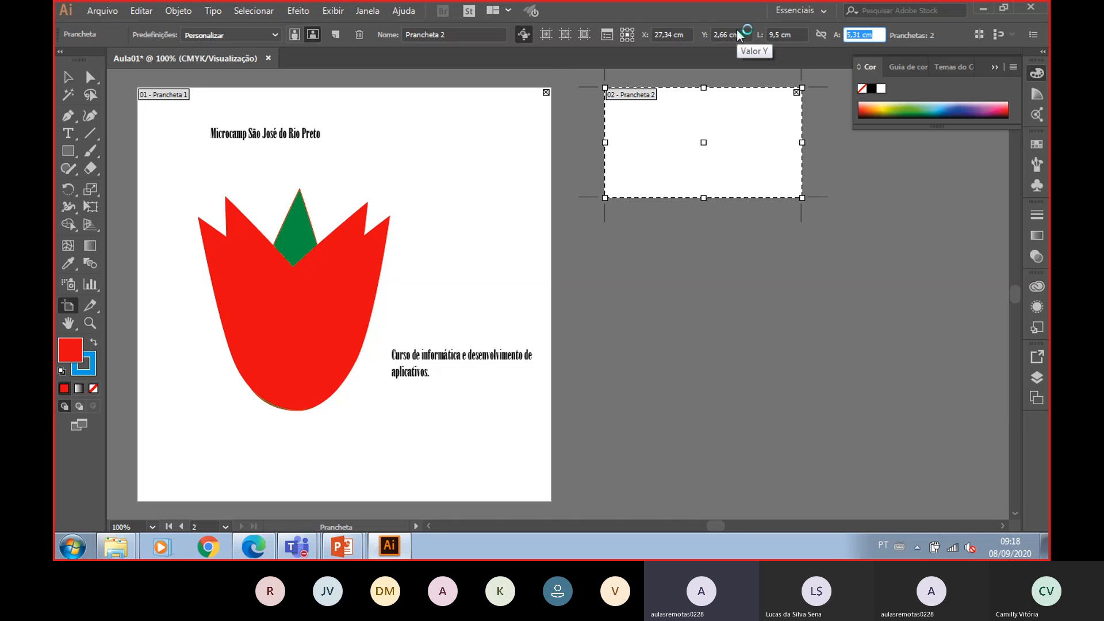
pyautogui.write('5,5')
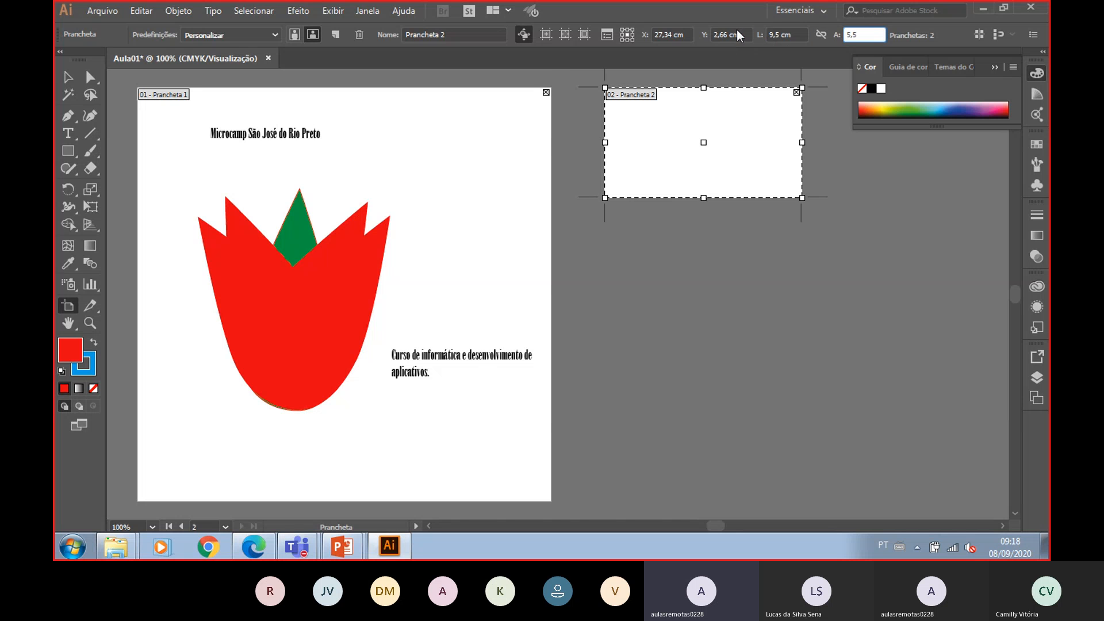
pyautogui.press('Return')
pyautogui.moveTo(679, 111); pyautogui.dragTo(641, 116)
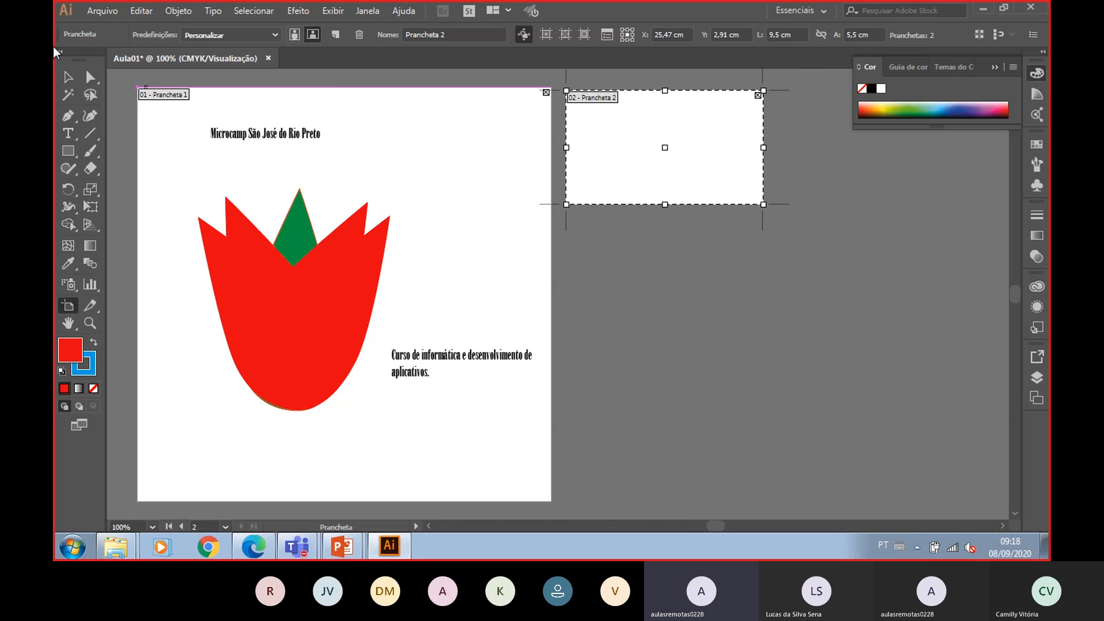
pyautogui.press('Escape')
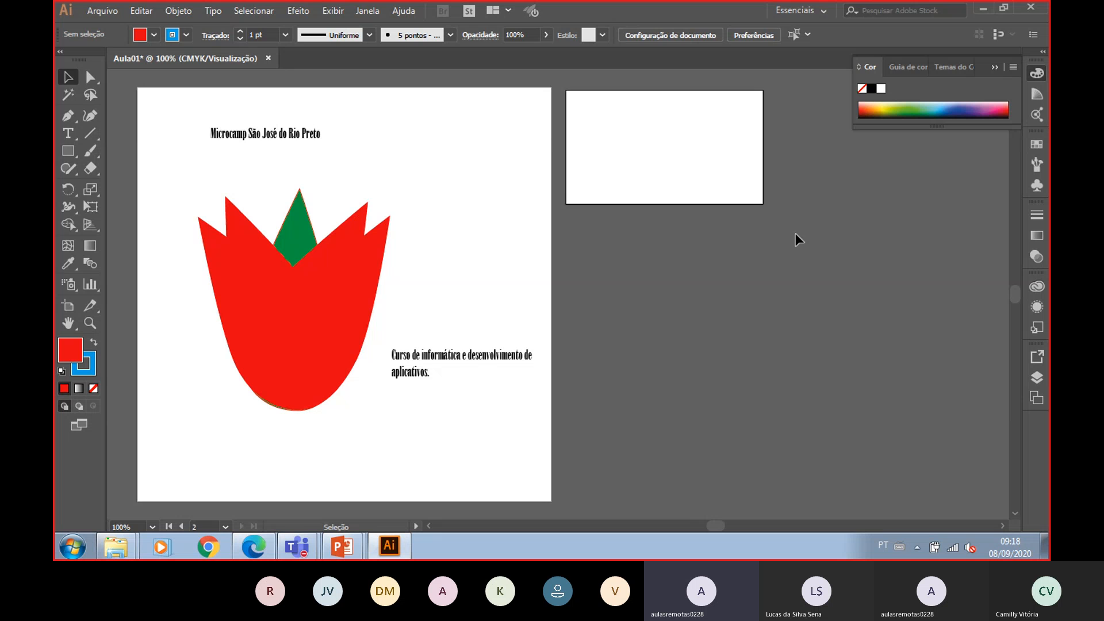
# - Zoom in on the resized second artboard
pyautogui.hotkey('ctrl', '+')
pyautogui.hotkey('ctrl', '+')
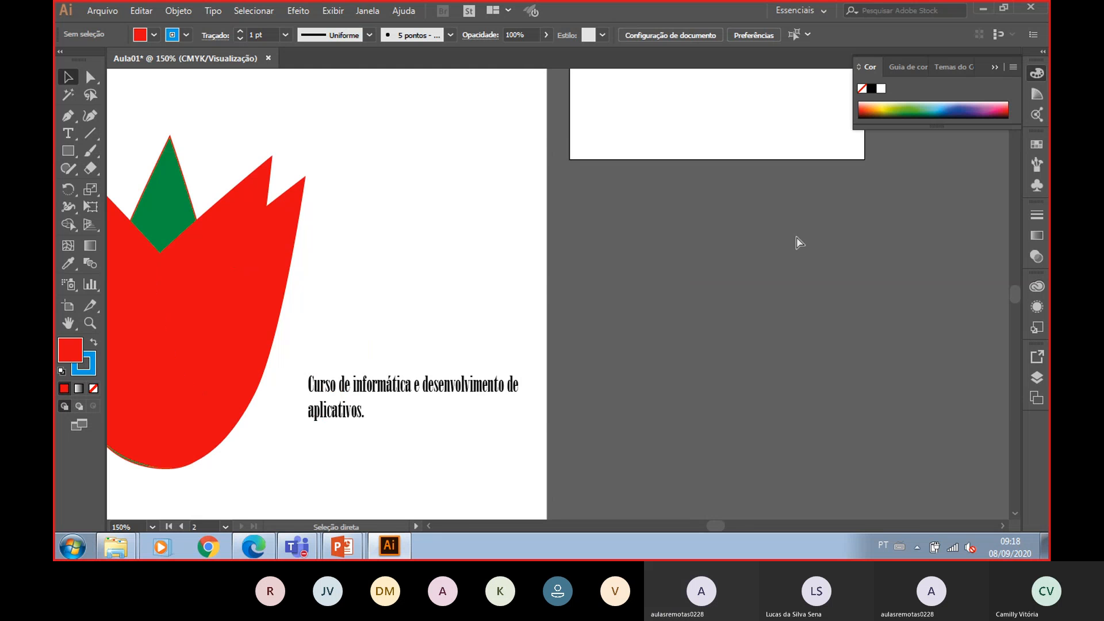
pyautogui.scroll(3, 805, 253)
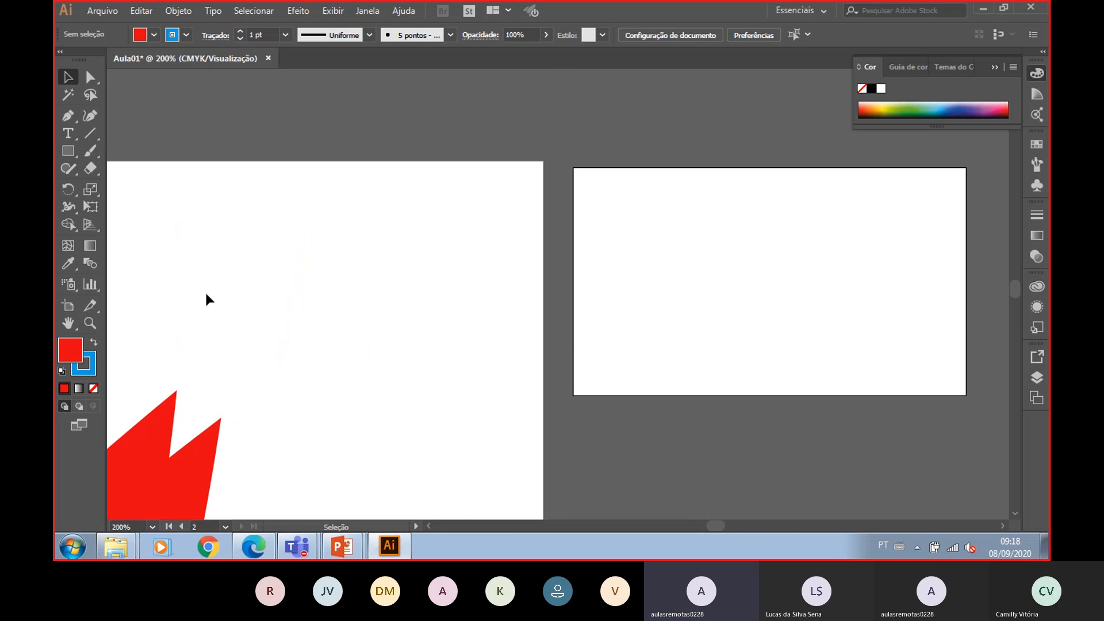
pyautogui.click(90, 323)
pyautogui.moveTo(570, 172); pyautogui.dragTo(989, 406)
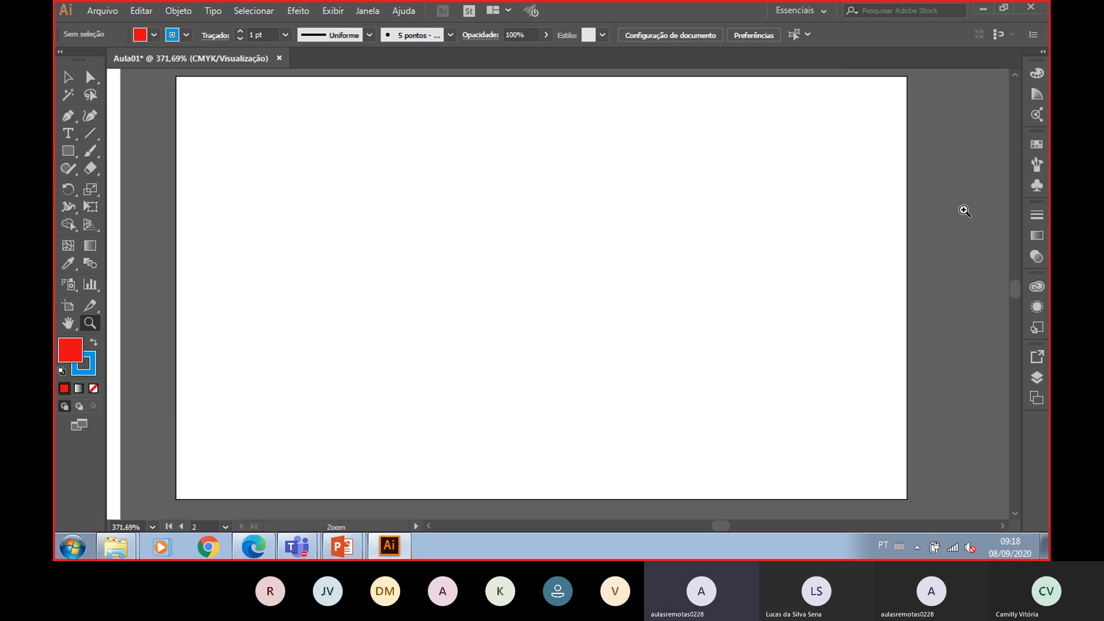
# - Switch to the web browser and search Google for "microcamp png" in a new tab
pyautogui.click(253, 547)
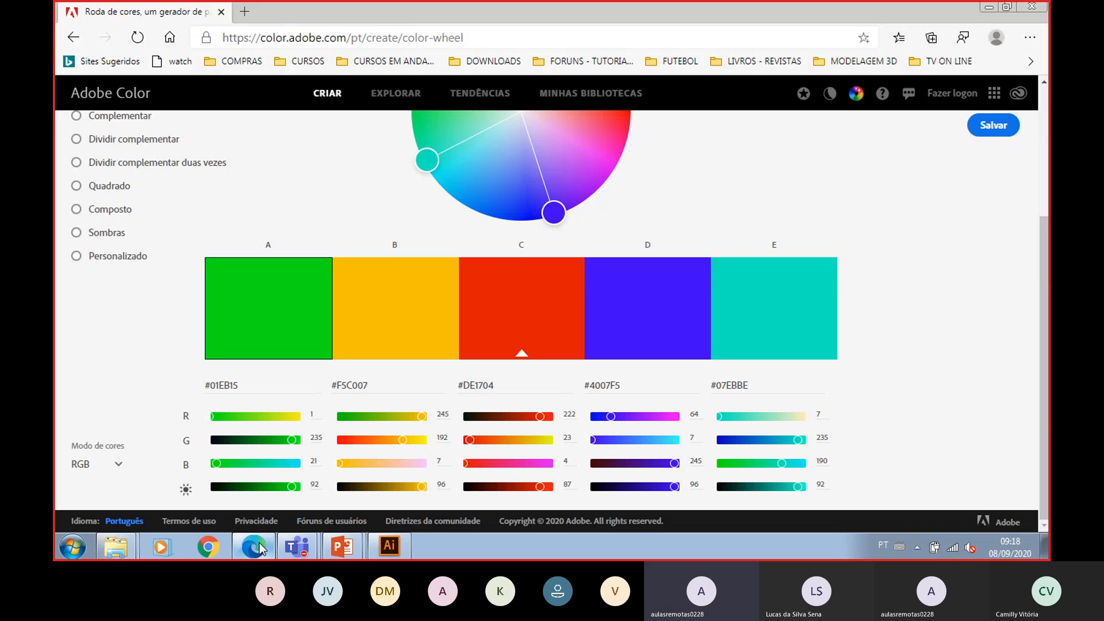
pyautogui.click(245, 12)
pyautogui.write('google.com.br')
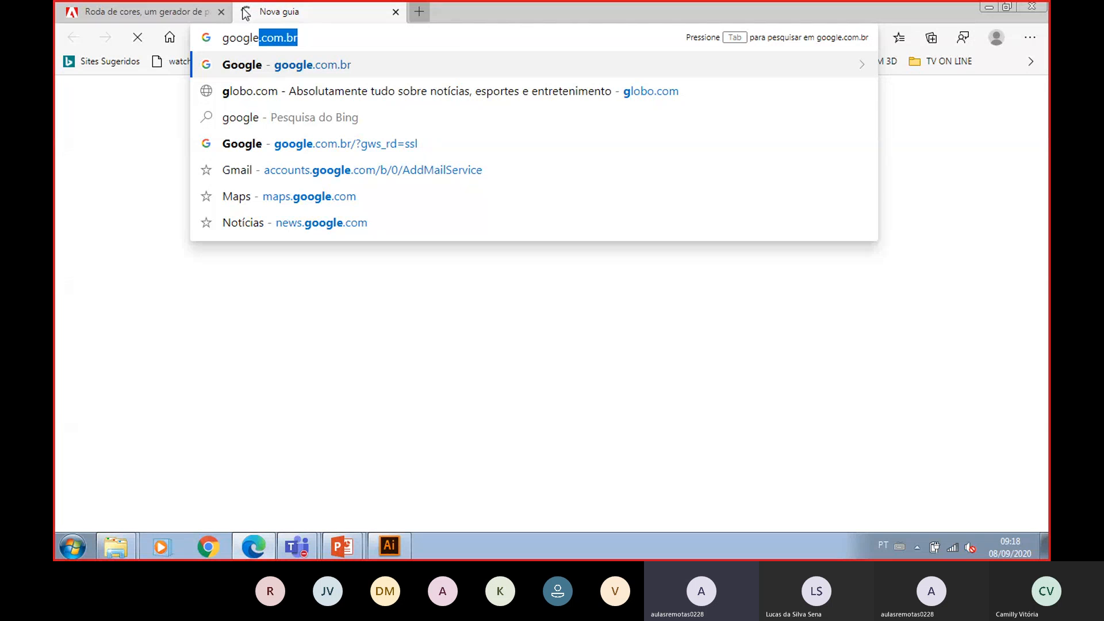
pyautogui.press('Return')
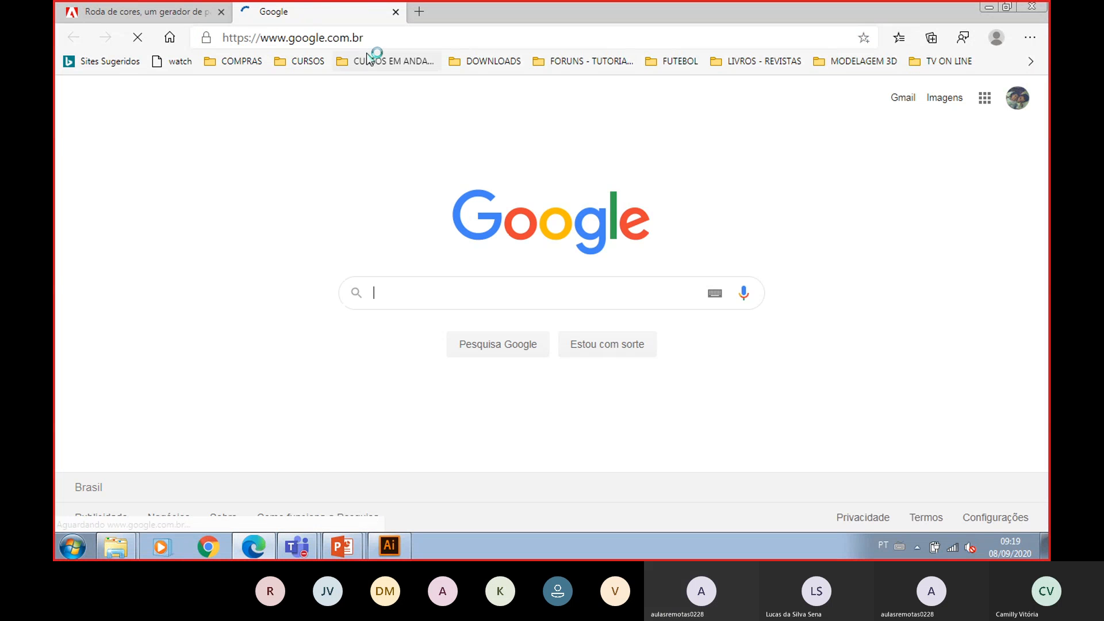
pyautogui.click(388, 298)
pyautogui.write('mi')
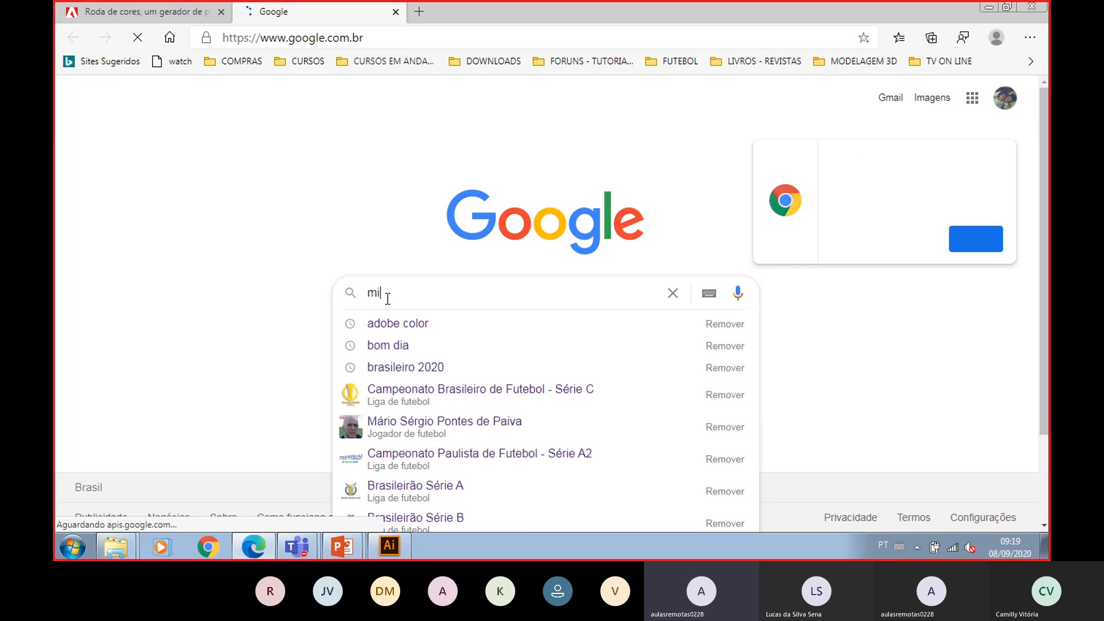
pyautogui.write('crocamp png')
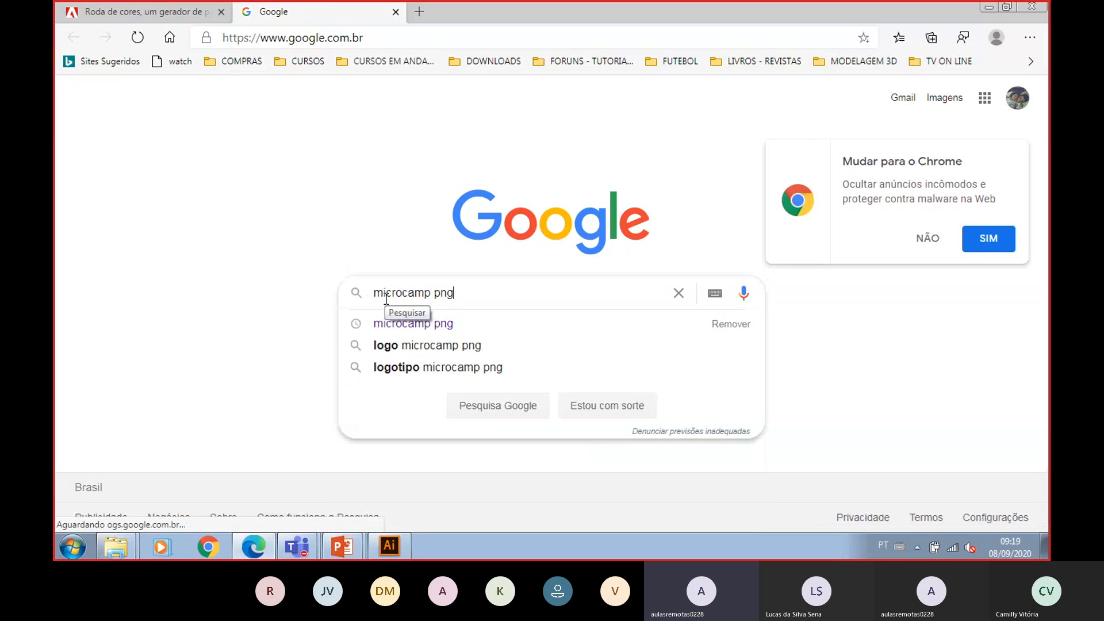
pyautogui.press('Return')
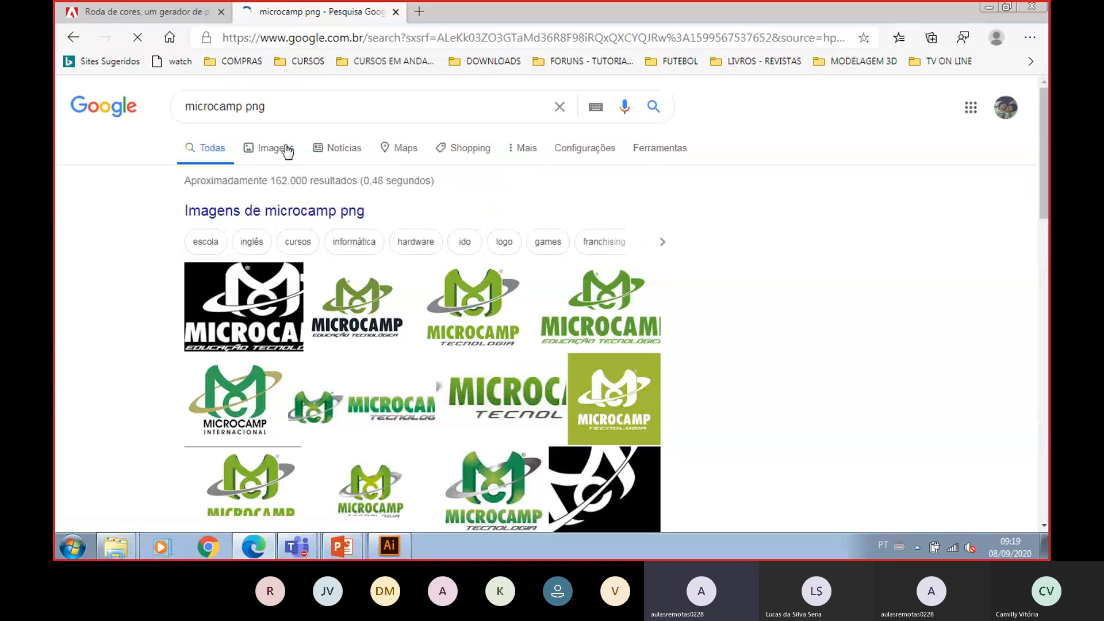
# - Save the green Microcamp Tecnologia logo from the image results as logo_mc in the Images library
pyautogui.click(279, 148)
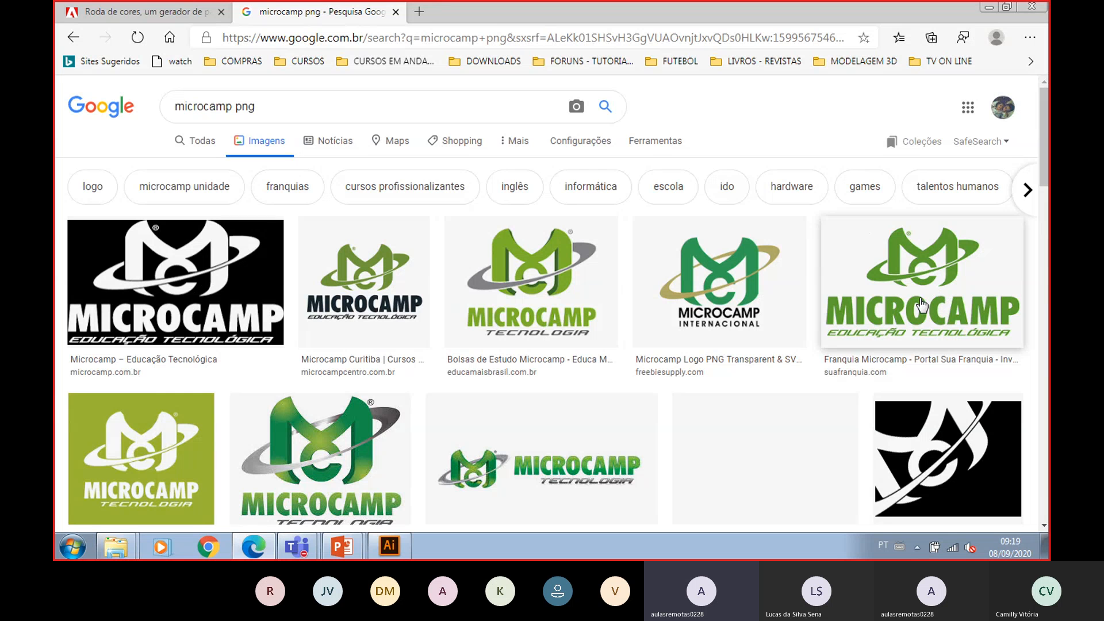
pyautogui.scroll(-3, 858, 300)
pyautogui.click(293, 300)
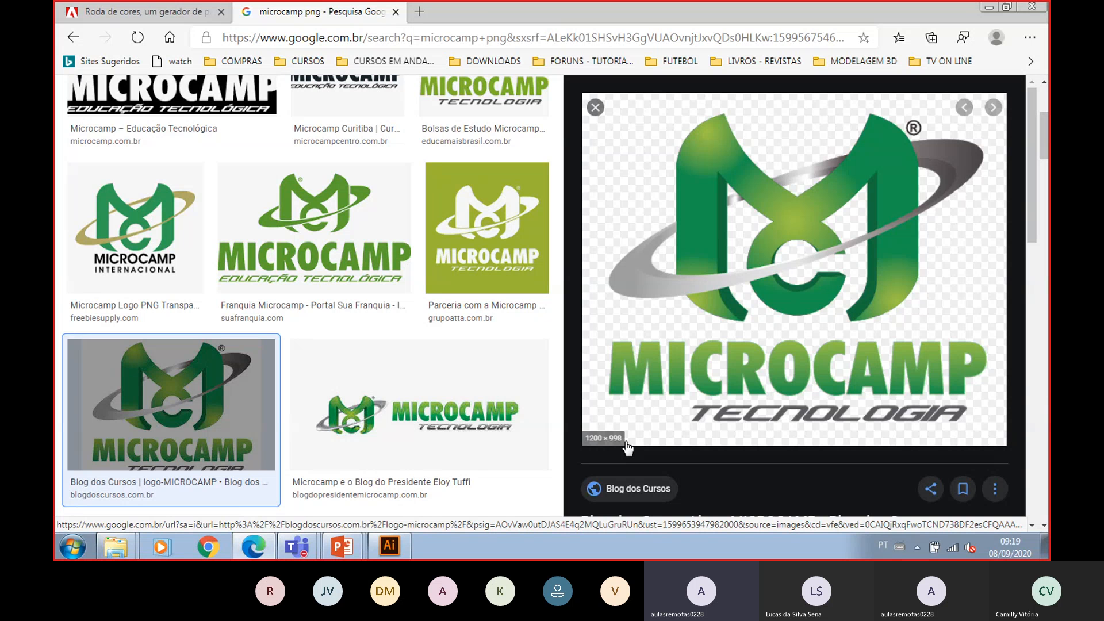
pyautogui.rightClick(720, 256)
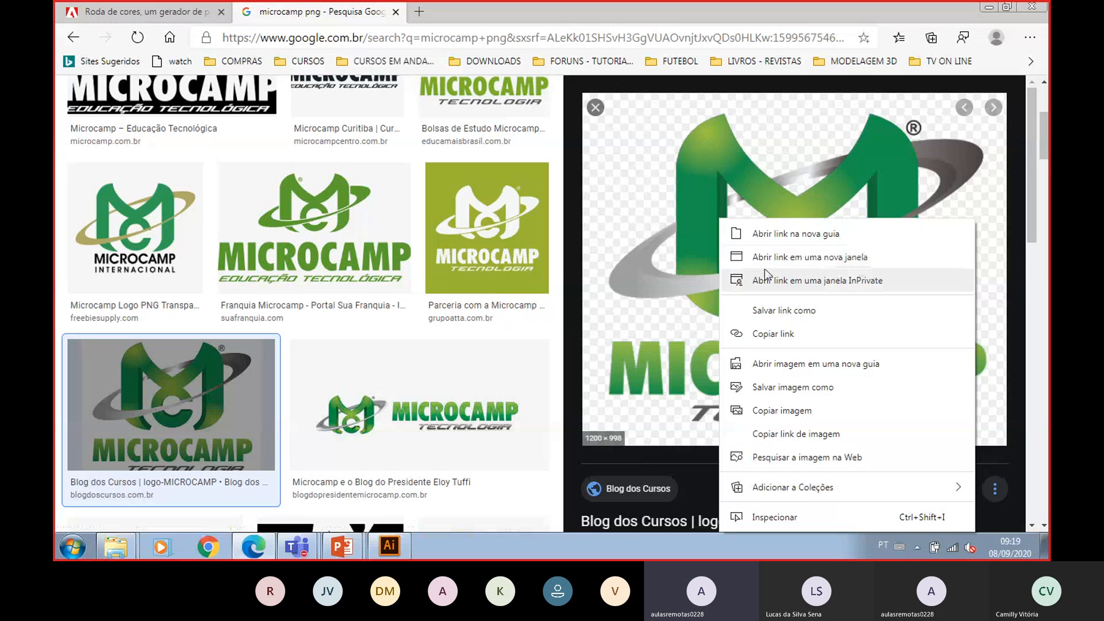
pyautogui.click(813, 388)
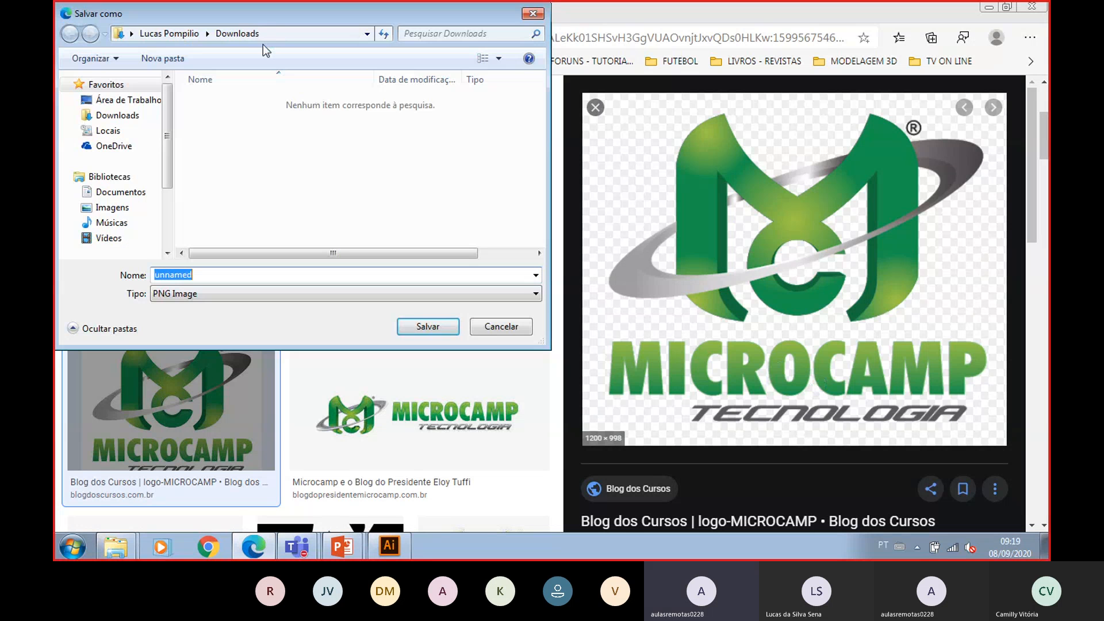
pyautogui.write('logo_mc')
pyautogui.click(121, 208)
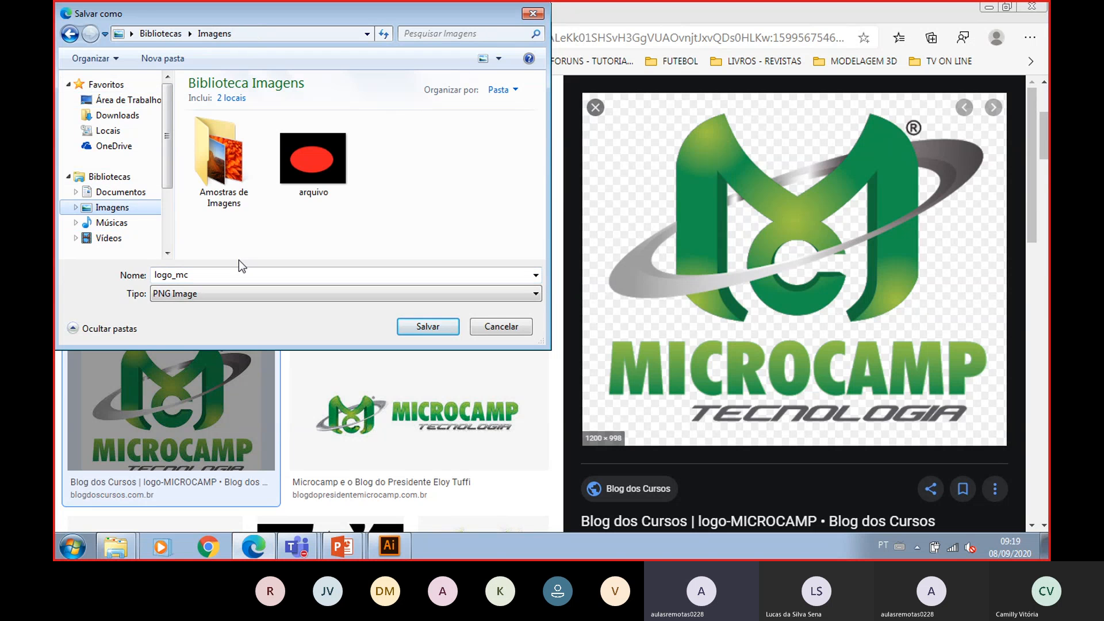
pyautogui.click(443, 326)
# - Browse further Microcamp image results and preview another logo
pyautogui.scroll(-5, 336, 319)
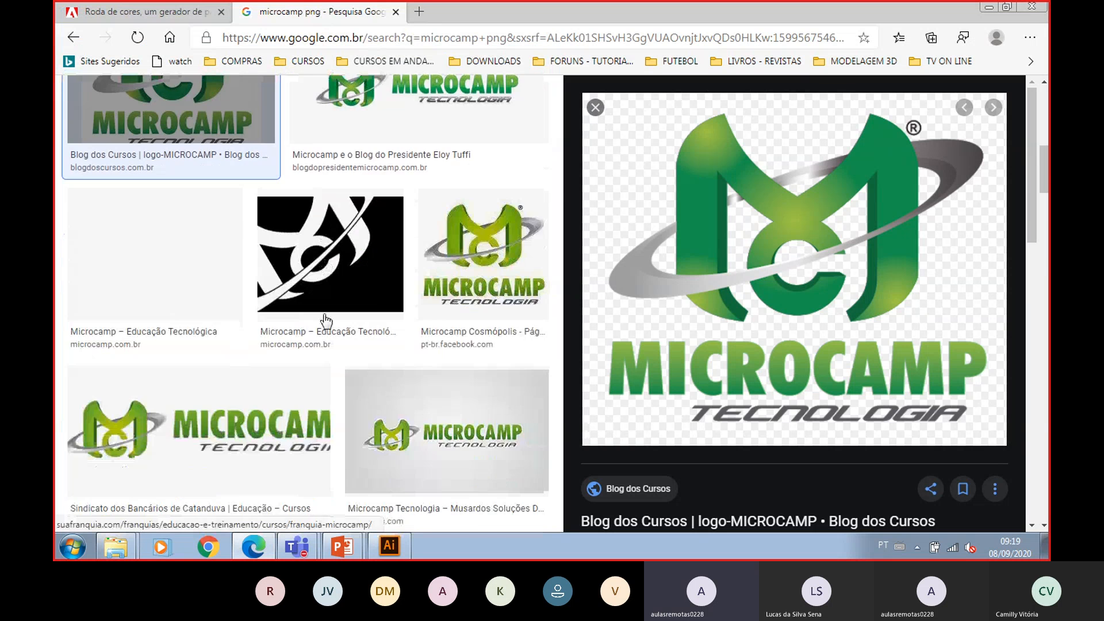
pyautogui.scroll(-15, 326, 320)
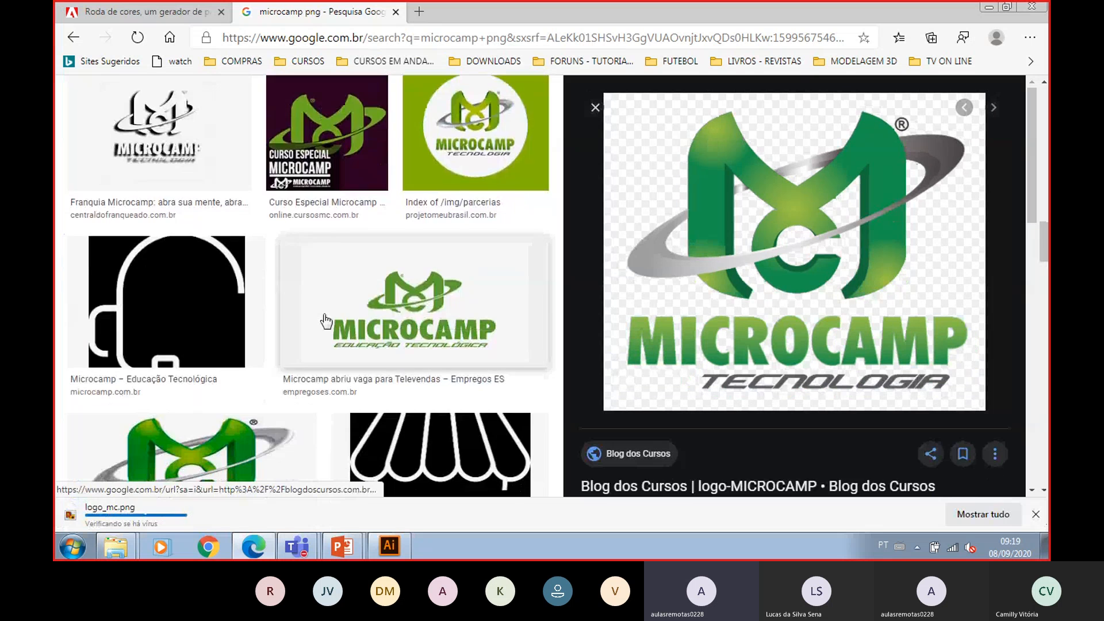
pyautogui.scroll(-10, 325, 320)
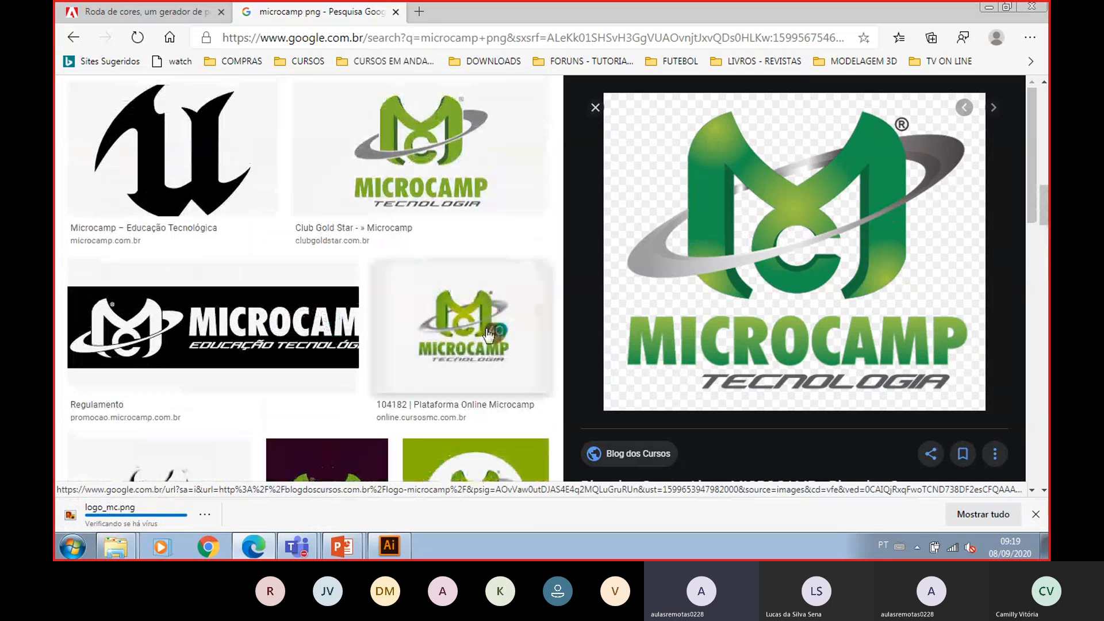
pyautogui.click(524, 336)
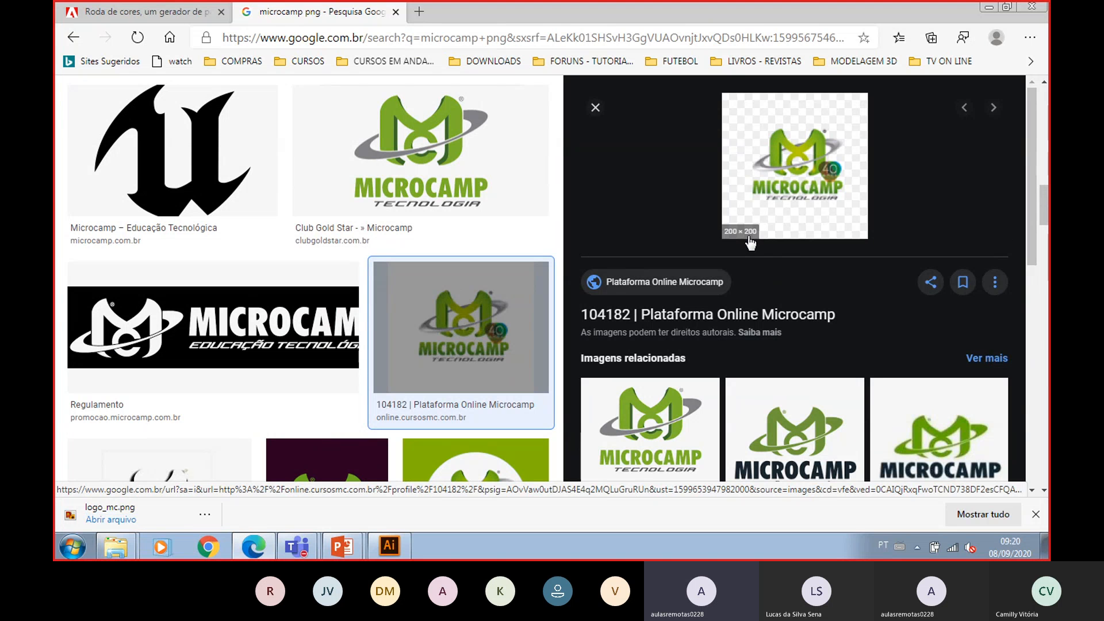
pyautogui.scroll(-5, 454, 282)
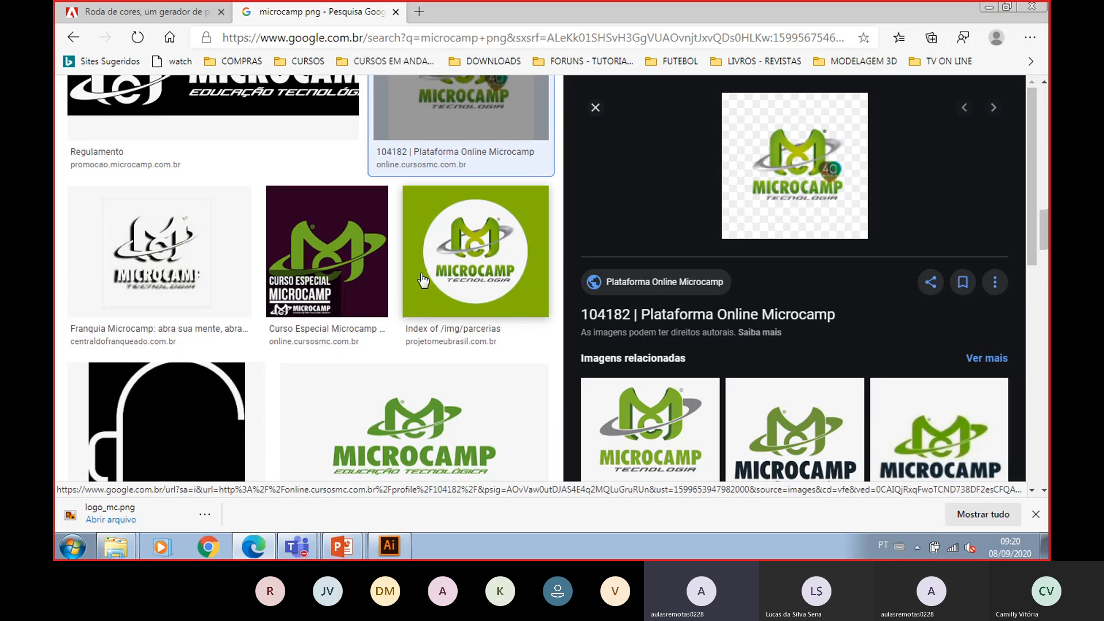
pyautogui.scroll(15, 454, 284)
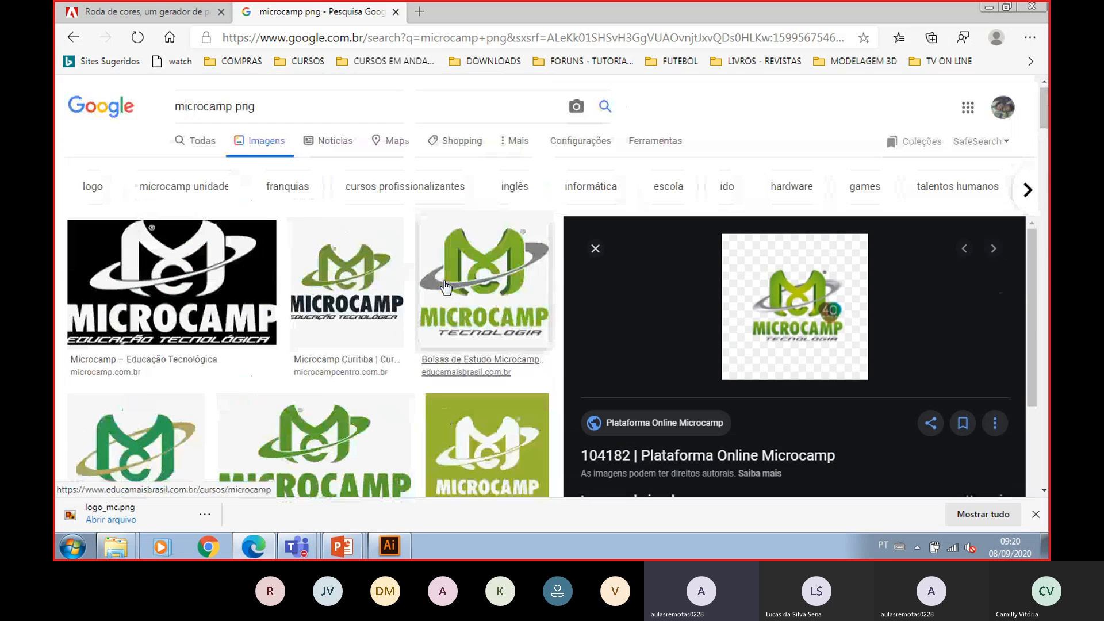
# - Change the image search to "microcamp material png" and scroll through the results
pyautogui.click(233, 107)
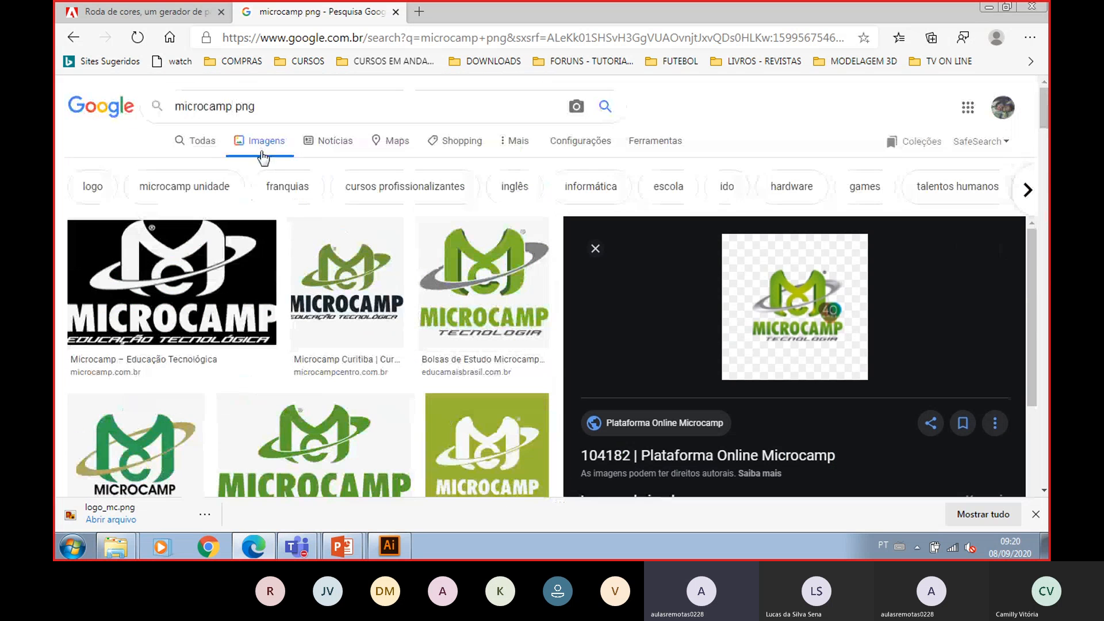
pyautogui.write('material')
pyautogui.press('Return')
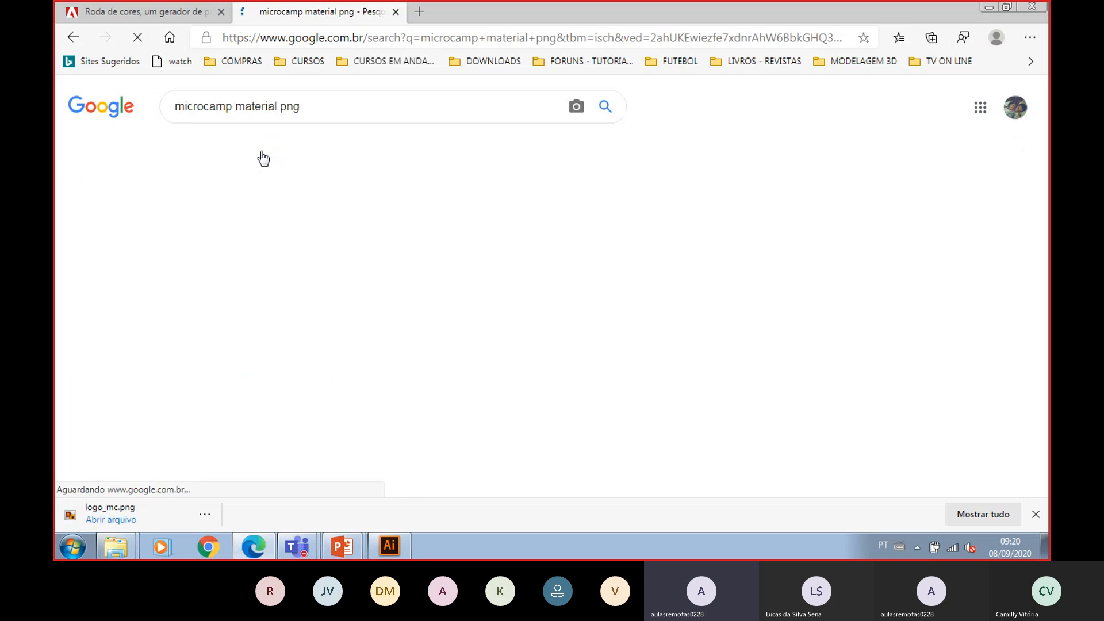
pyautogui.scroll(-12, 409, 208)
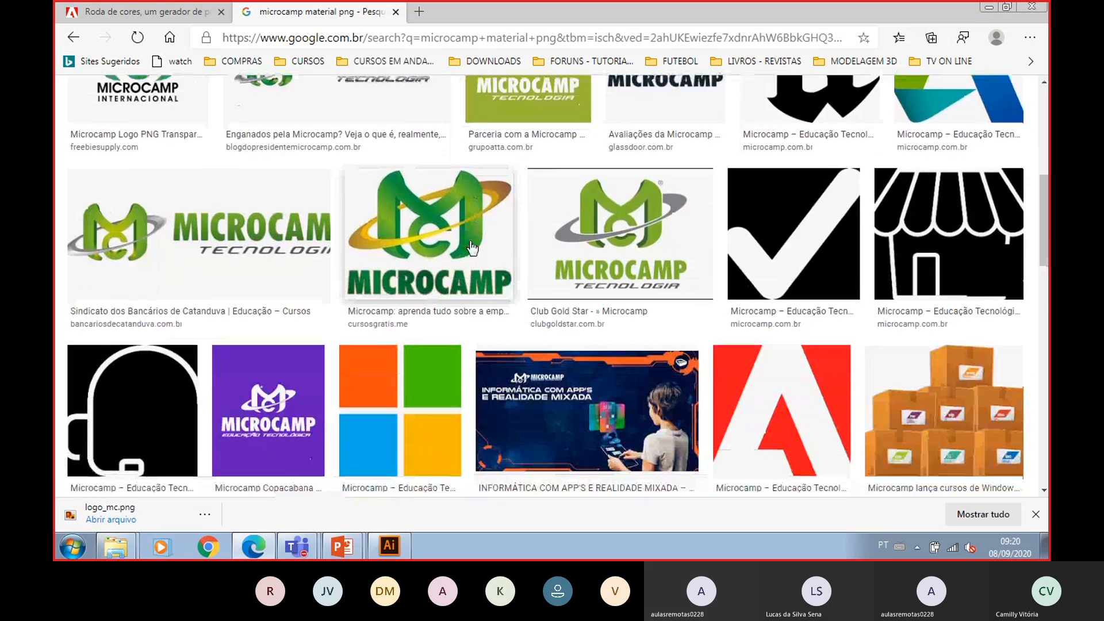
pyautogui.scroll(-10, 471, 246)
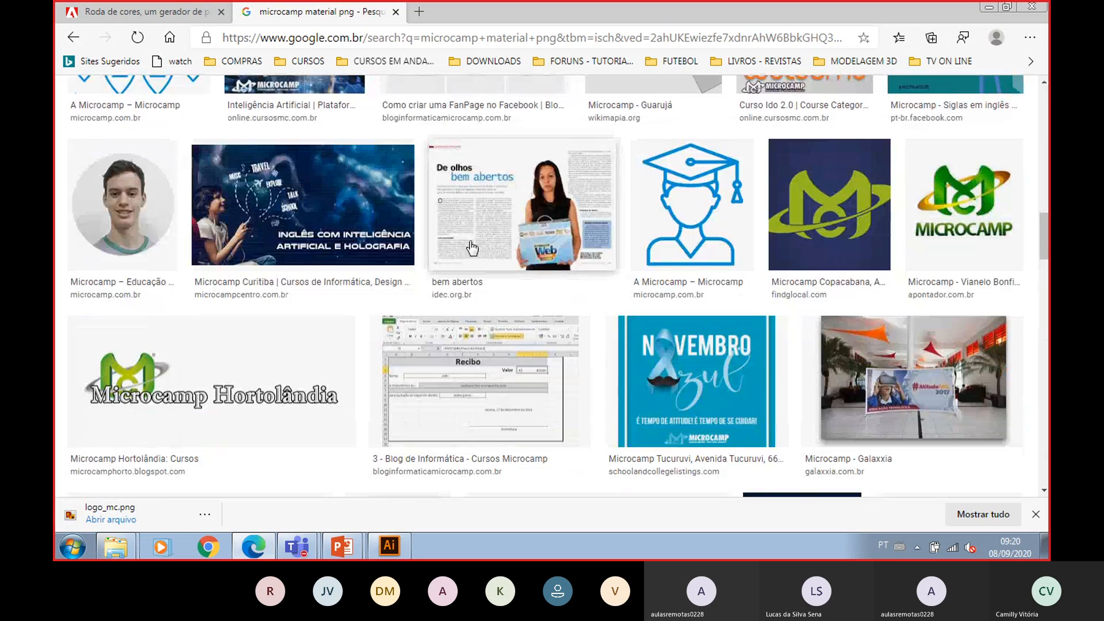
pyautogui.scroll(-10, 472, 249)
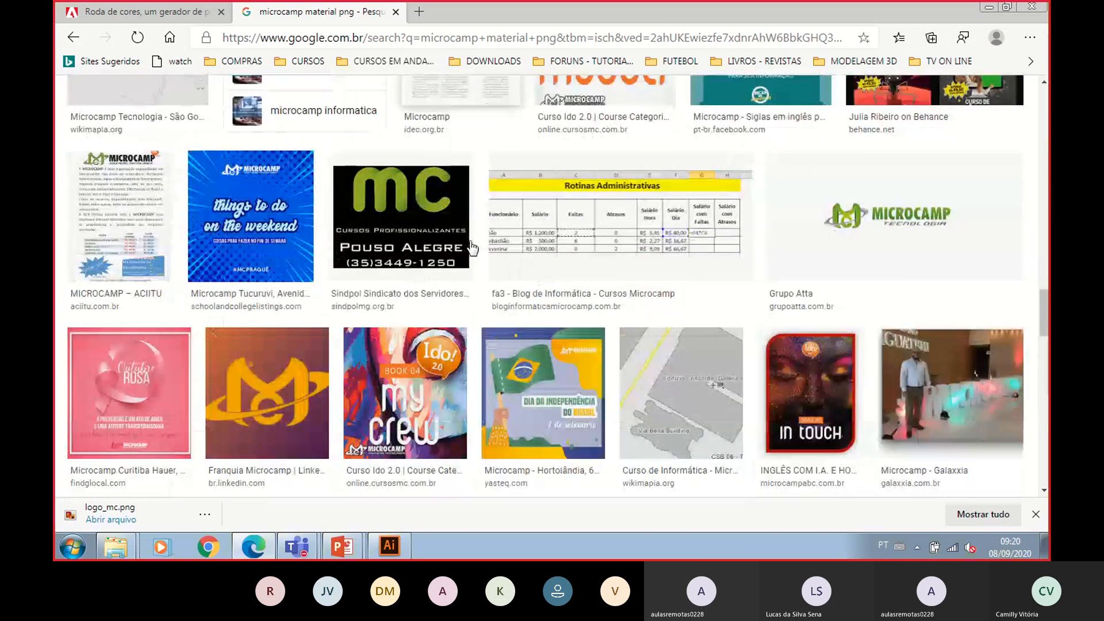
pyautogui.scroll(-10, 471, 248)
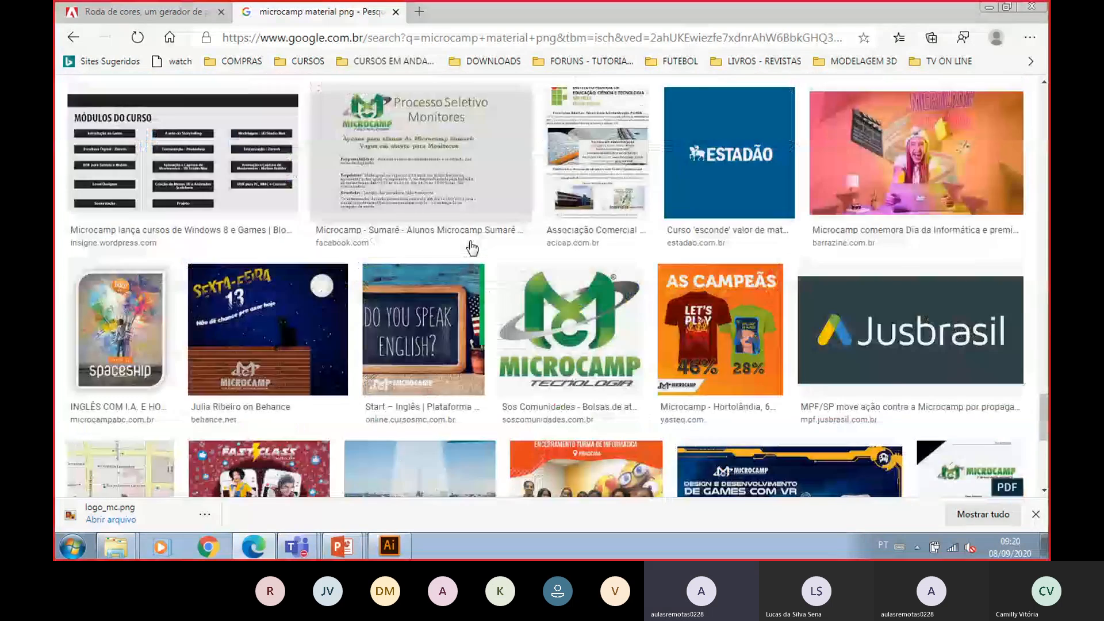
# - Scroll further through the results and save the Kit Hardware e Robótica image as livros in the Images library
pyautogui.scroll(-10, 471, 248)
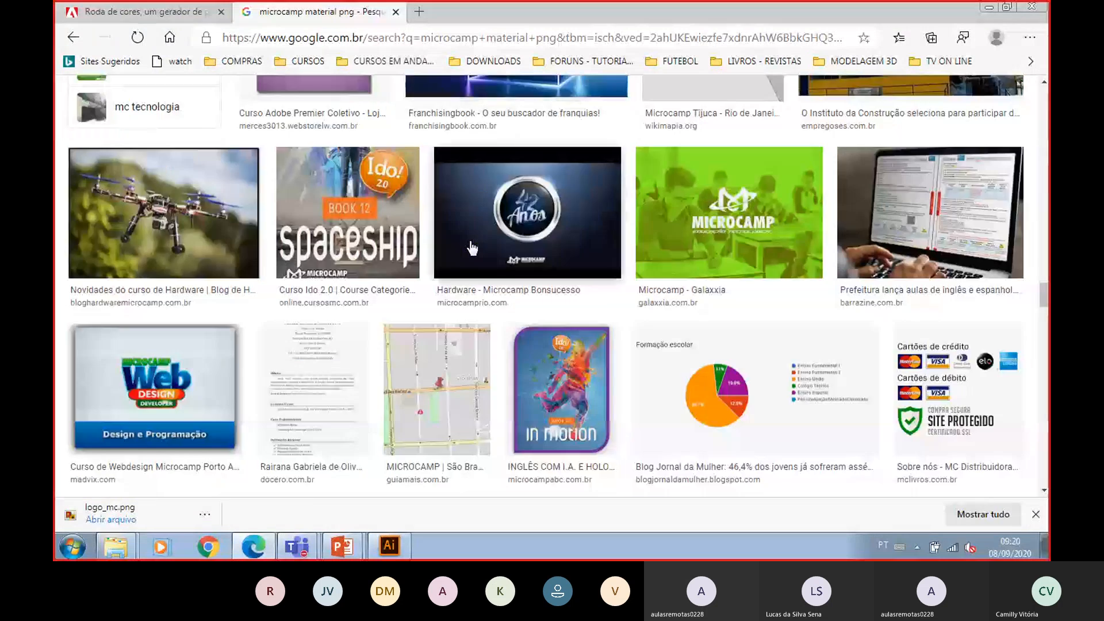
pyautogui.scroll(-9, 472, 248)
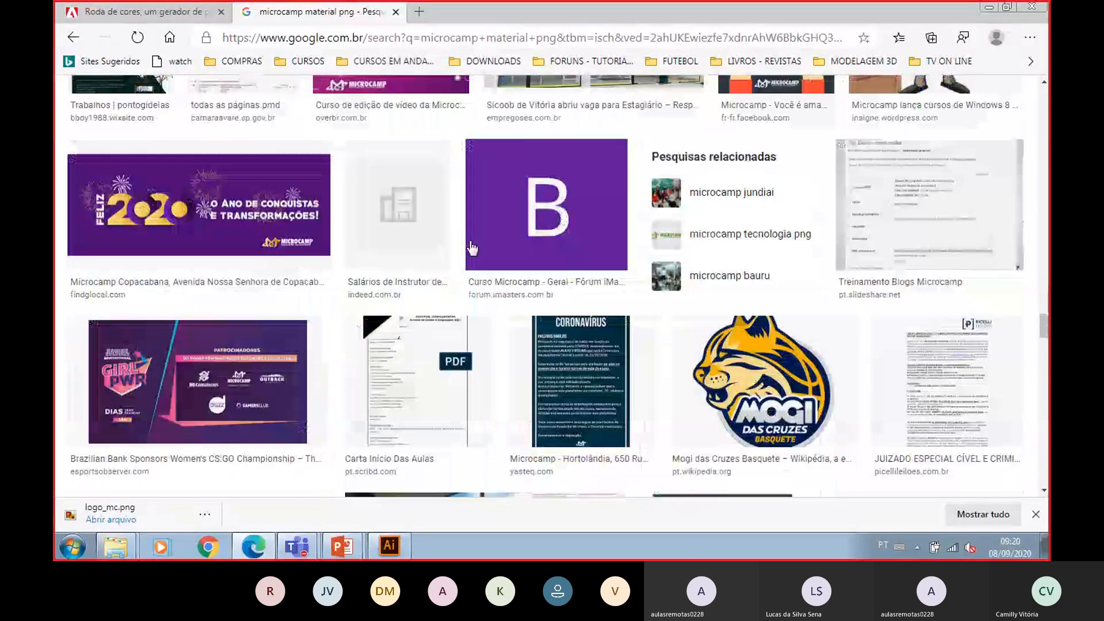
pyautogui.scroll(-10, 472, 248)
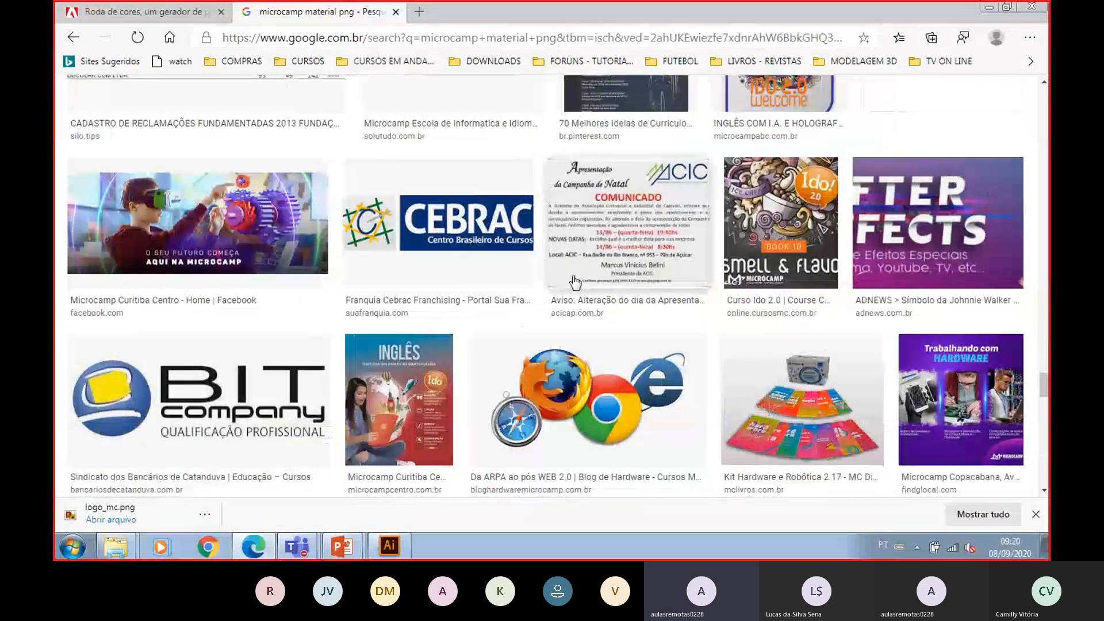
pyautogui.click(868, 407)
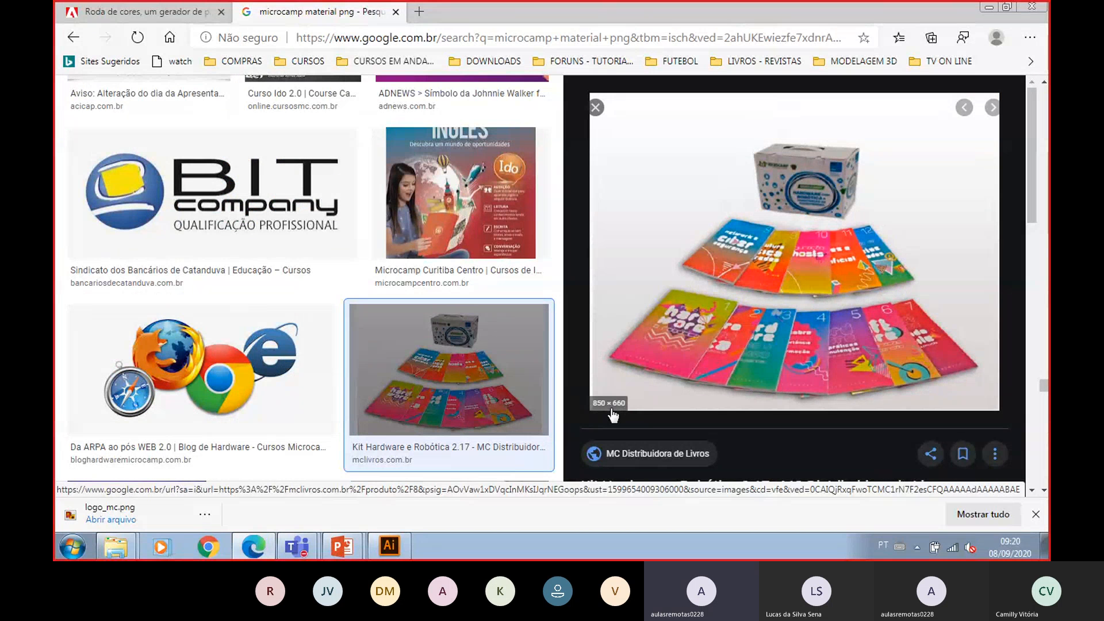
pyautogui.rightClick(831, 250)
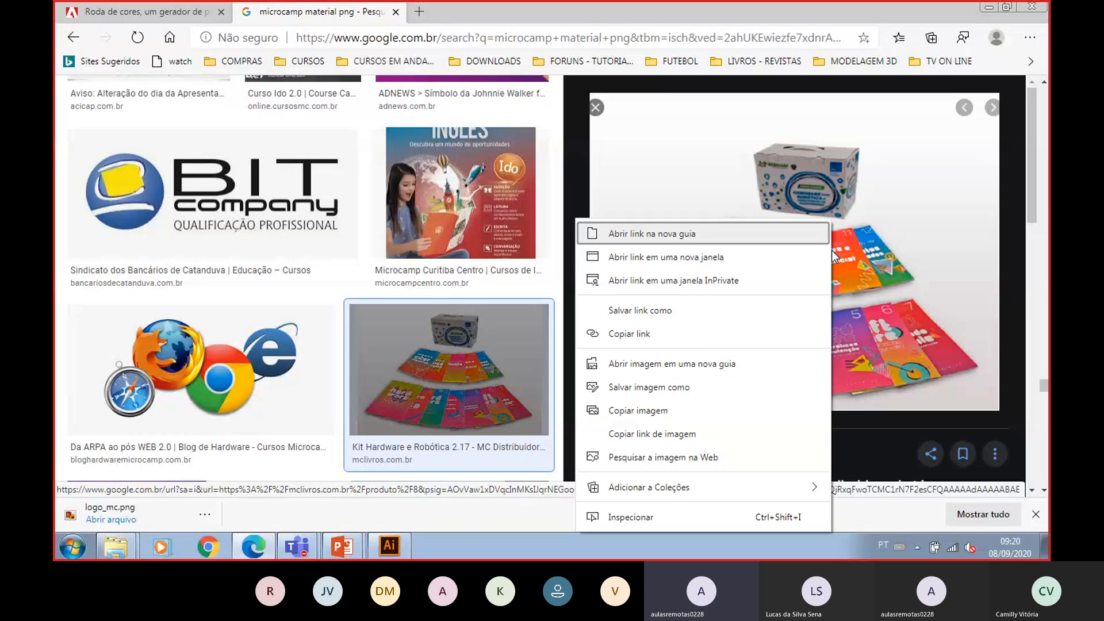
pyautogui.click(682, 407)
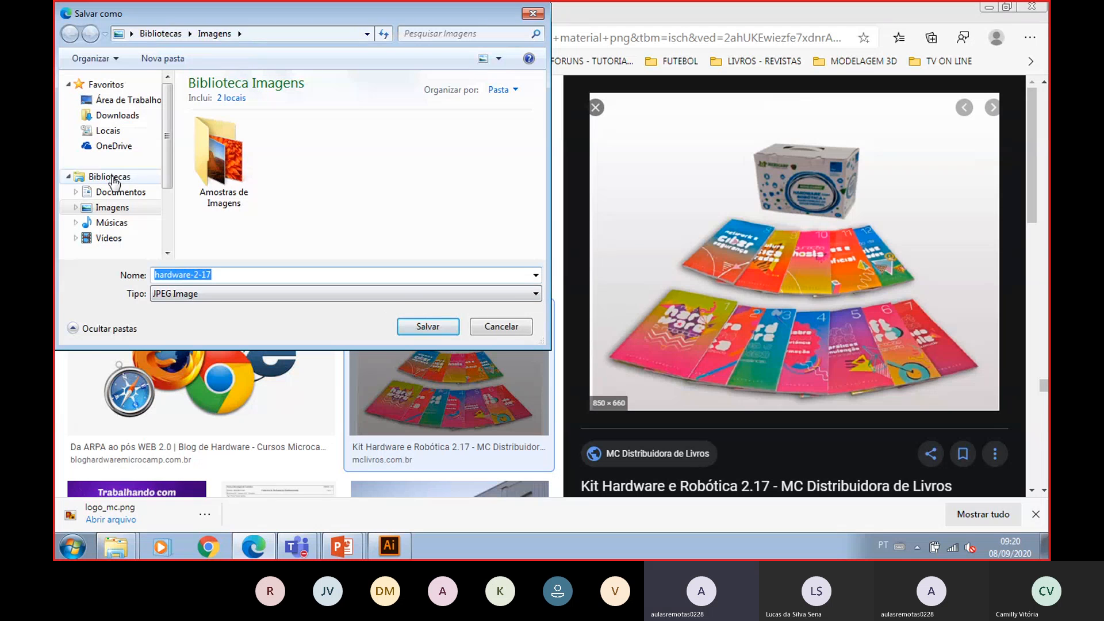
pyautogui.write('livros')
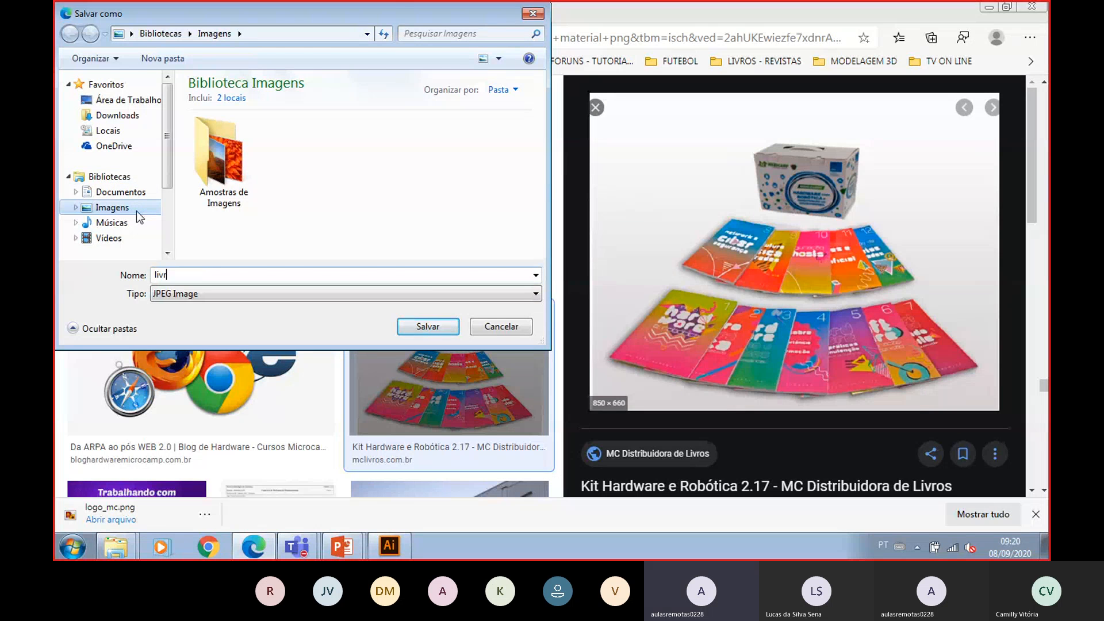
pyautogui.press('Return')
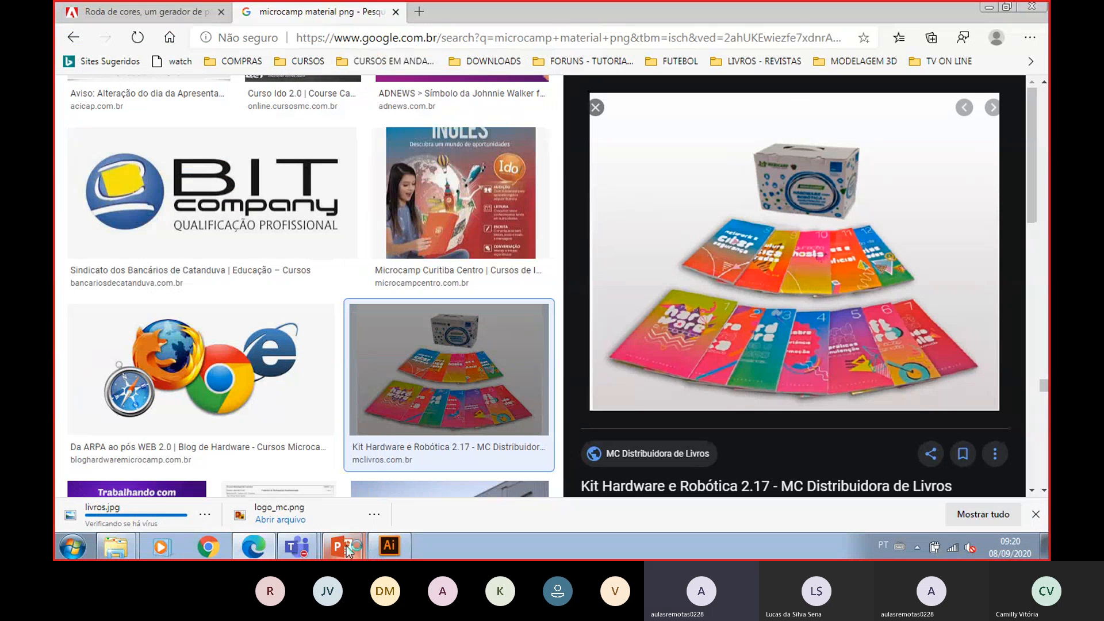
# - Switch to Illustrator and add a text line reading Microcamp Rio Preto on the artboard
pyautogui.click(389, 545)
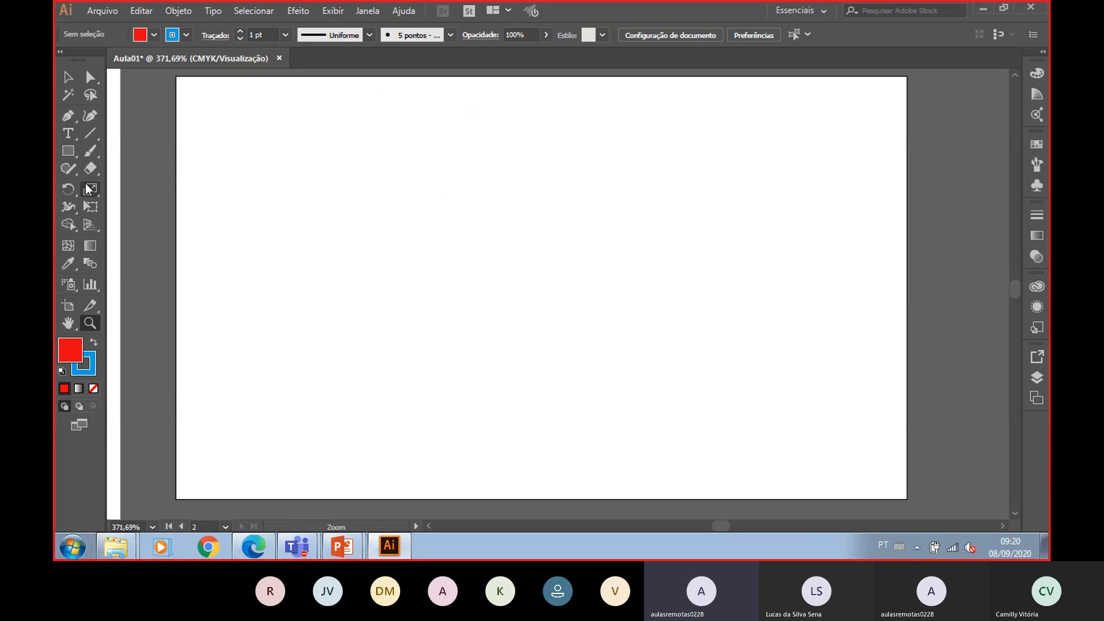
pyautogui.click(70, 133)
pyautogui.click(364, 222)
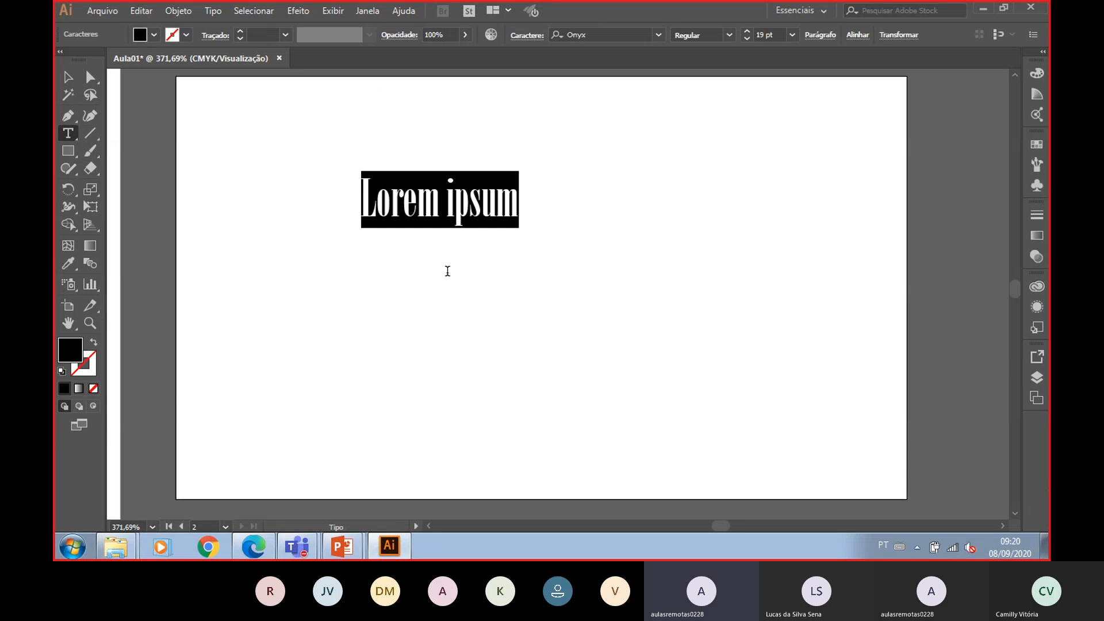
pyautogui.write('Microcamp')
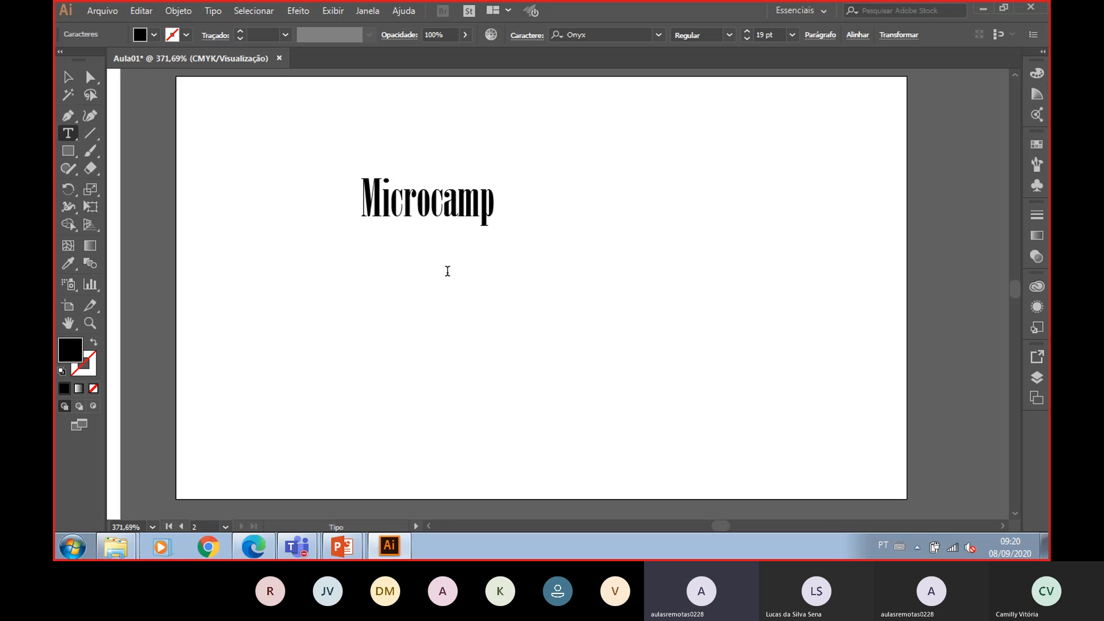
pyautogui.write(' E')
pyautogui.press('BackSpace')
pyautogui.write('Rio Preto')
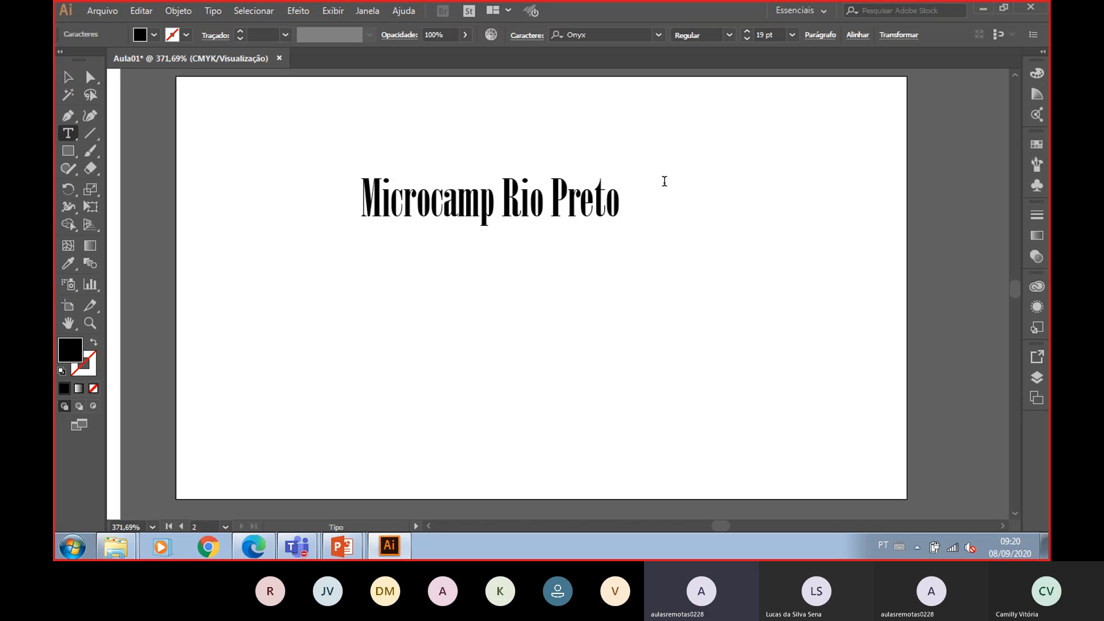
# - Set the text's font to MV Boli and move the text to the artboard's upper-left corner
pyautogui.moveTo(636, 202); pyautogui.dragTo(364, 190)
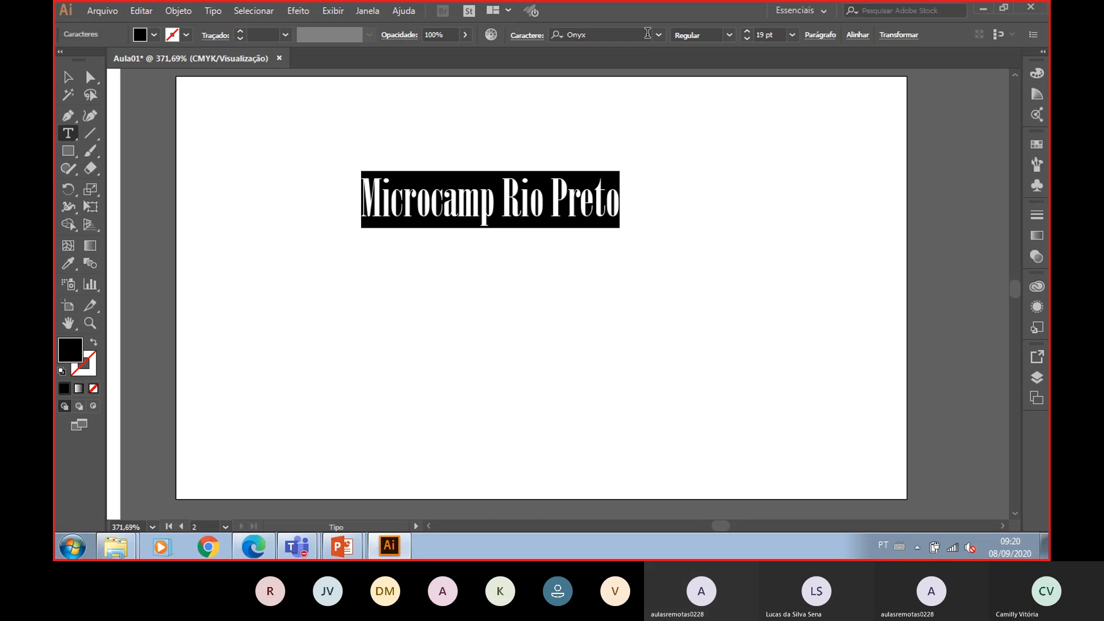
pyautogui.click(658, 34)
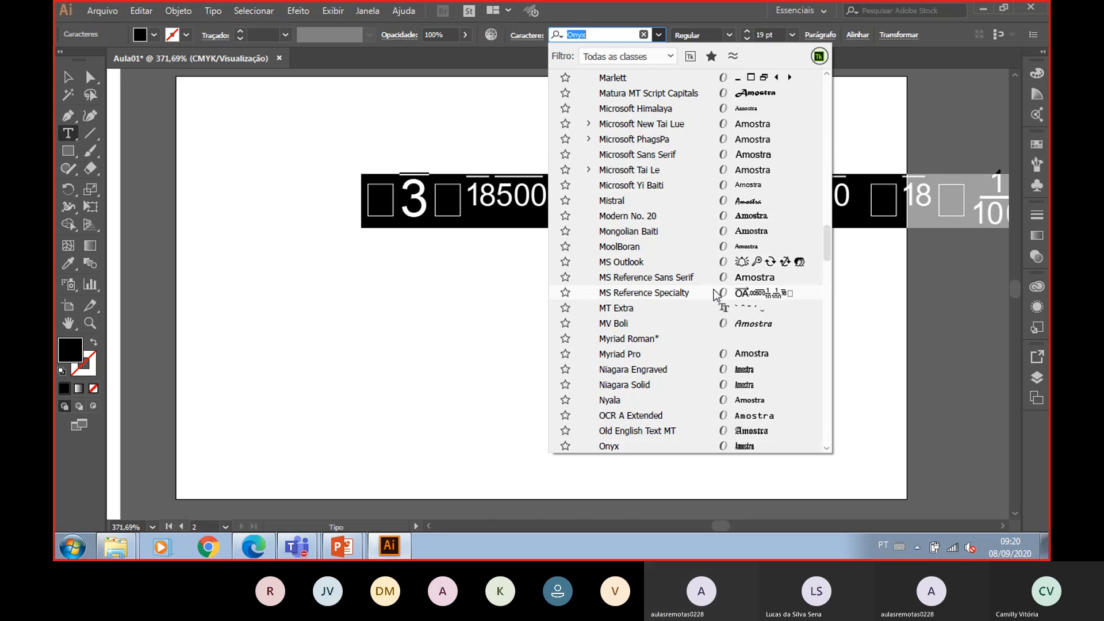
pyautogui.click(722, 323)
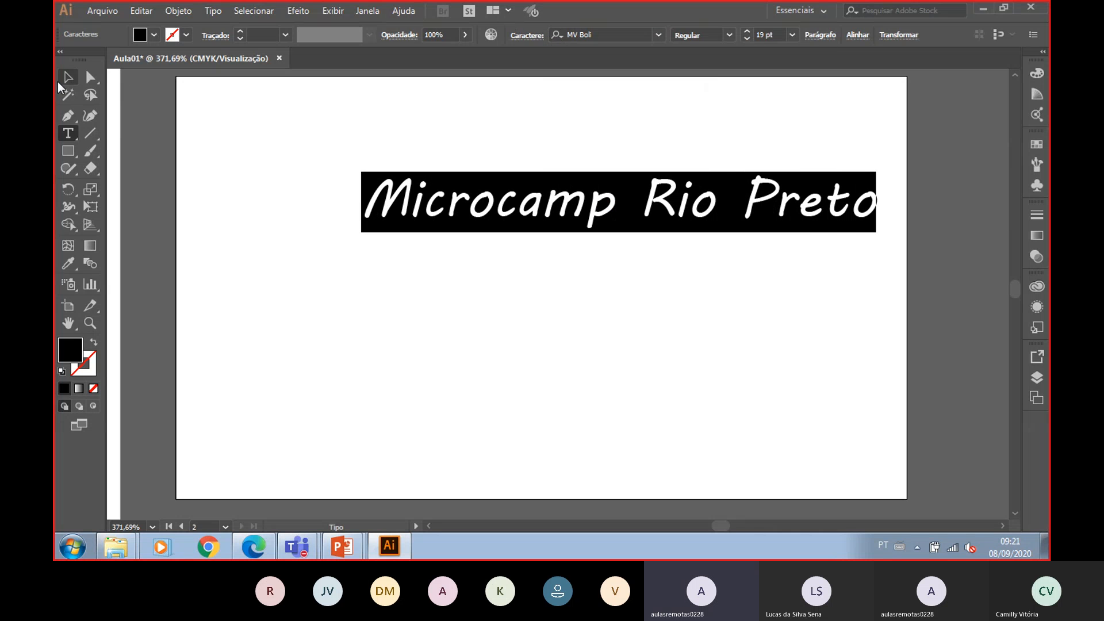
pyautogui.press('Escape')
pyautogui.moveTo(586, 212); pyautogui.dragTo(430, 138)
# - Reselect all the text and change its font to Trebuchet MS
pyautogui.click(68, 133)
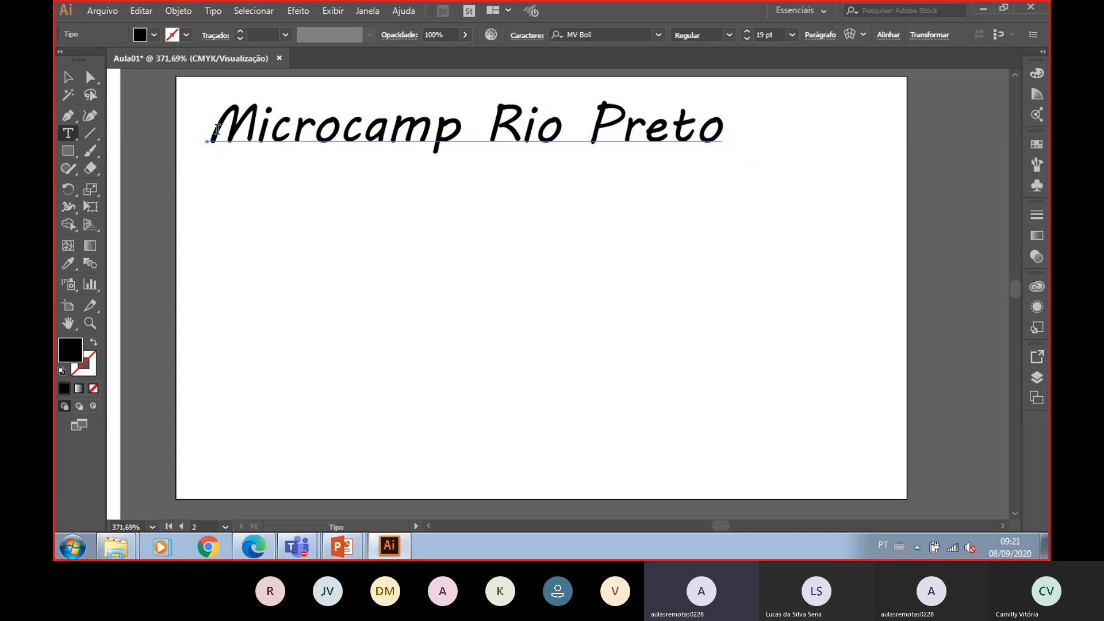
pyautogui.moveTo(214, 127); pyautogui.dragTo(723, 130)
pyautogui.click(659, 35)
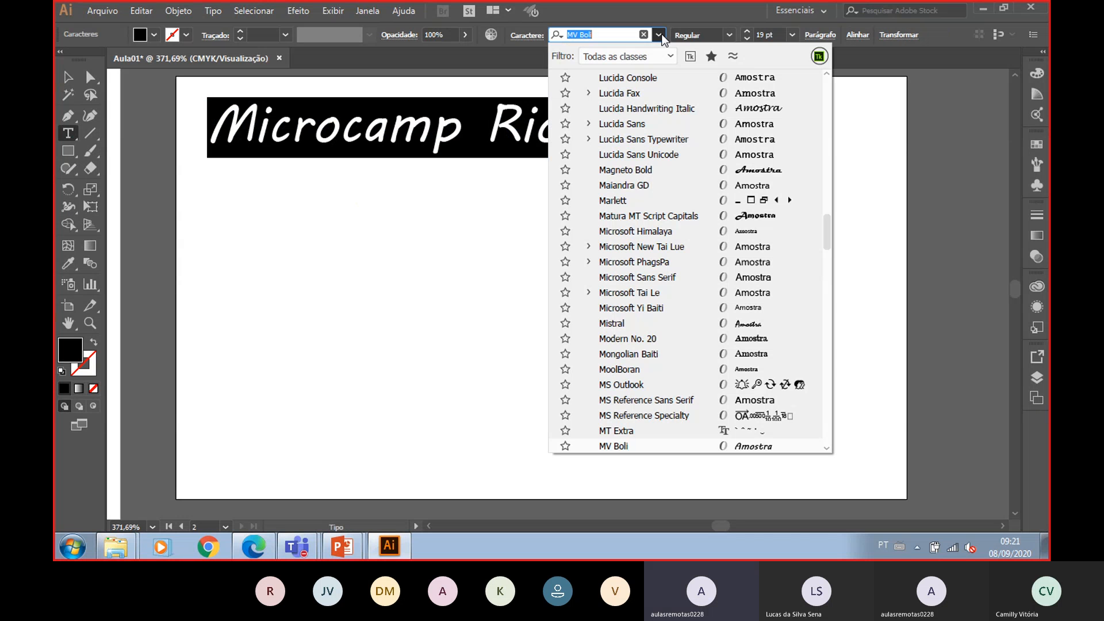
pyautogui.scroll(-4, 711, 253)
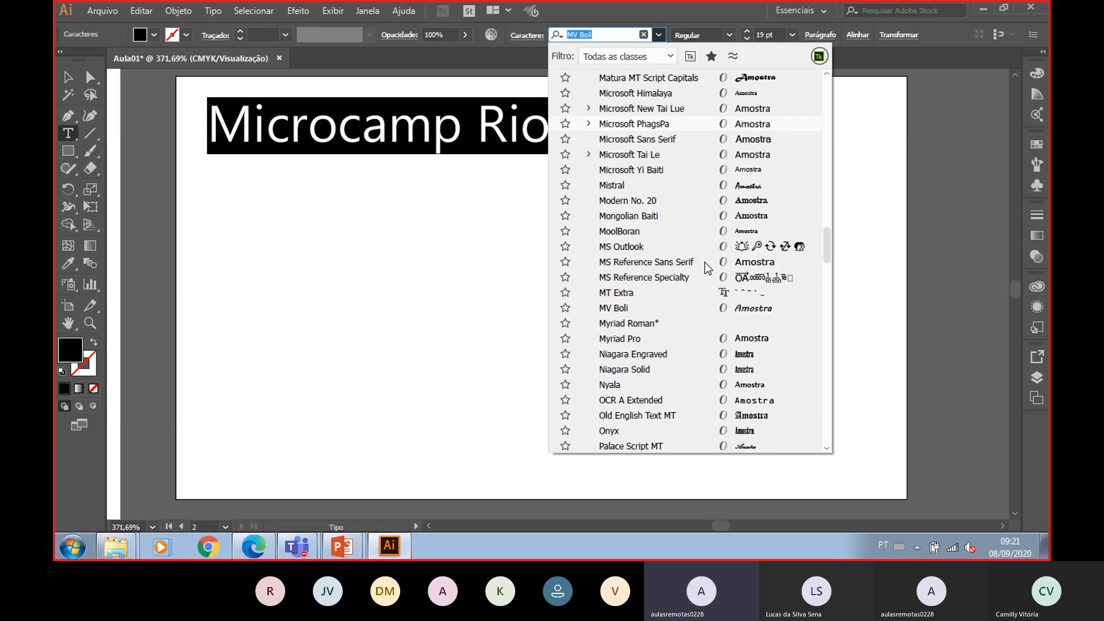
pyautogui.scroll(-4, 709, 268)
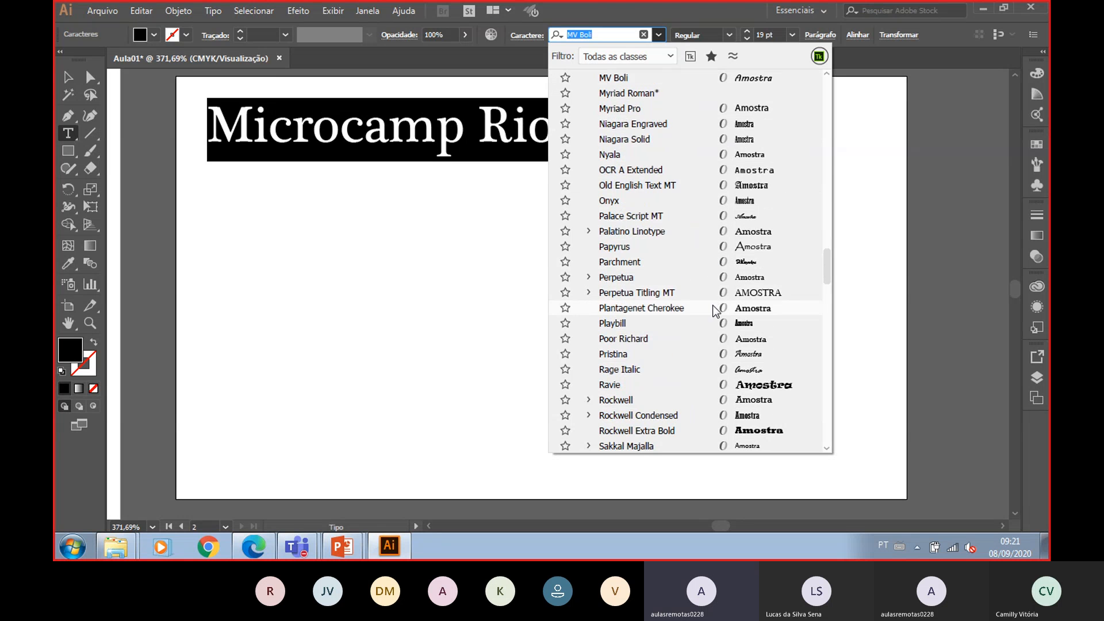
pyautogui.scroll(-1, 717, 316)
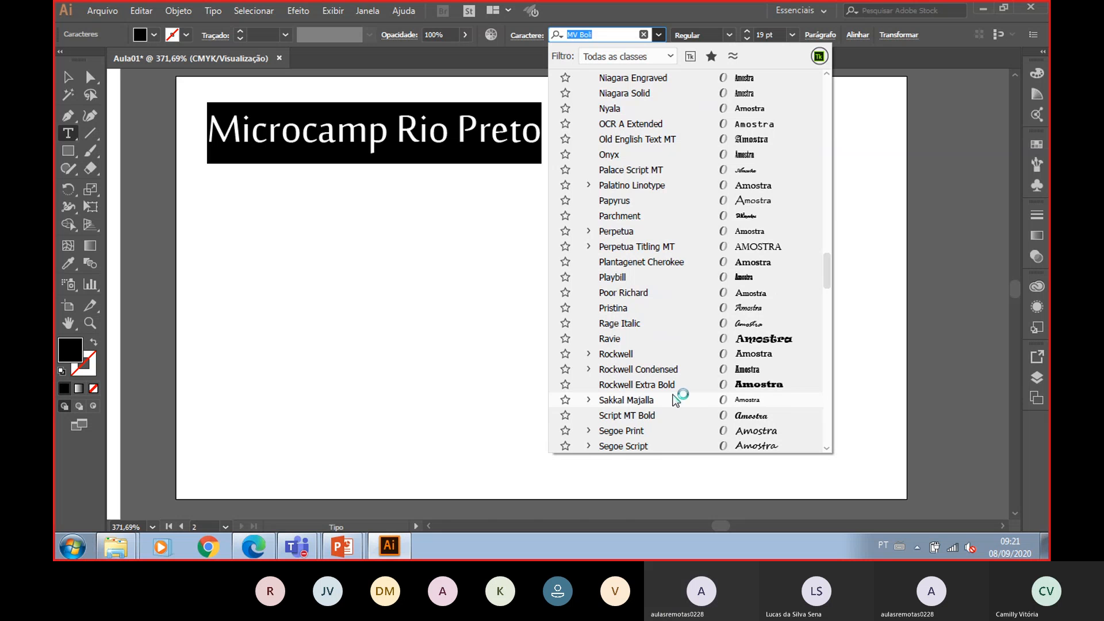
pyautogui.scroll(-4, 670, 431)
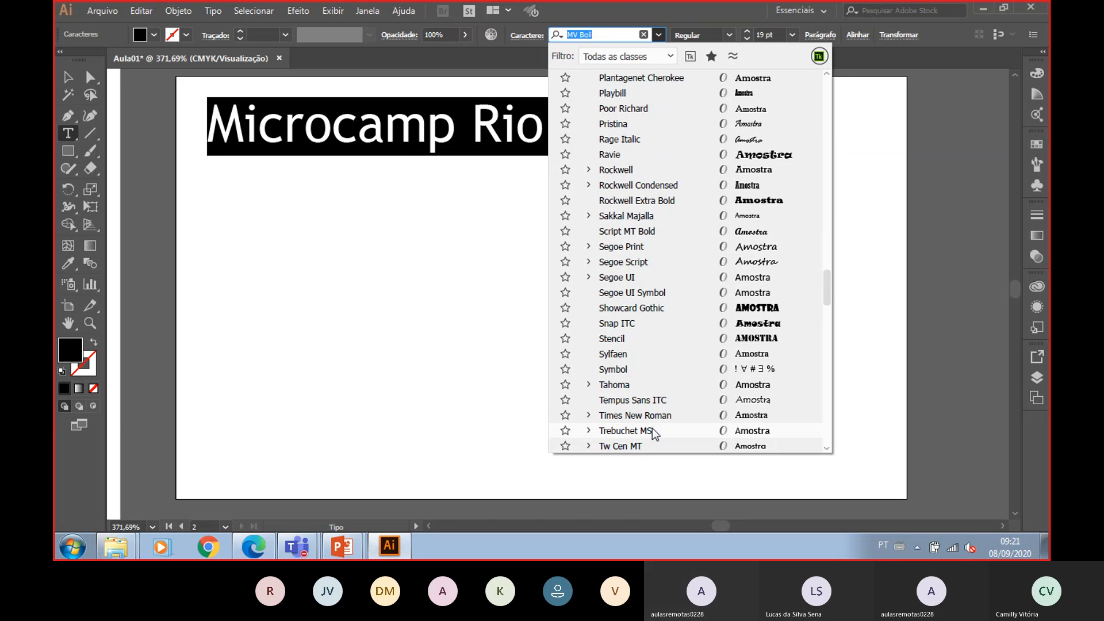
pyautogui.click(655, 434)
pyautogui.press('Escape')
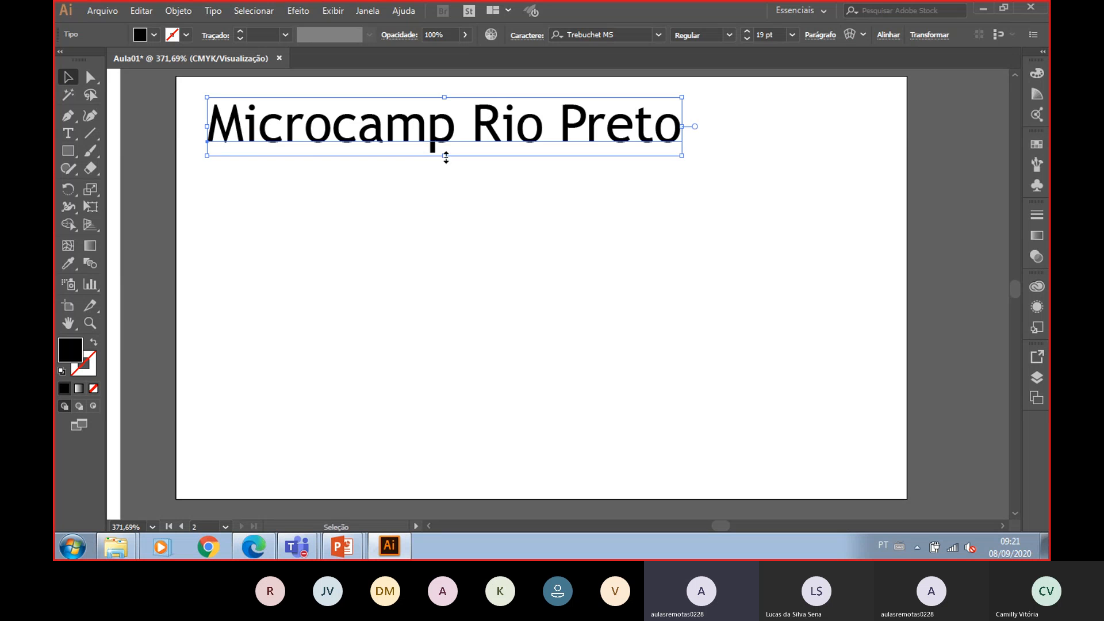
# - Nudge the title into the corner and enlarge it to about 35 pt so it spans the artboard width
pyautogui.moveTo(446, 157); pyautogui.dragTo(426, 146)
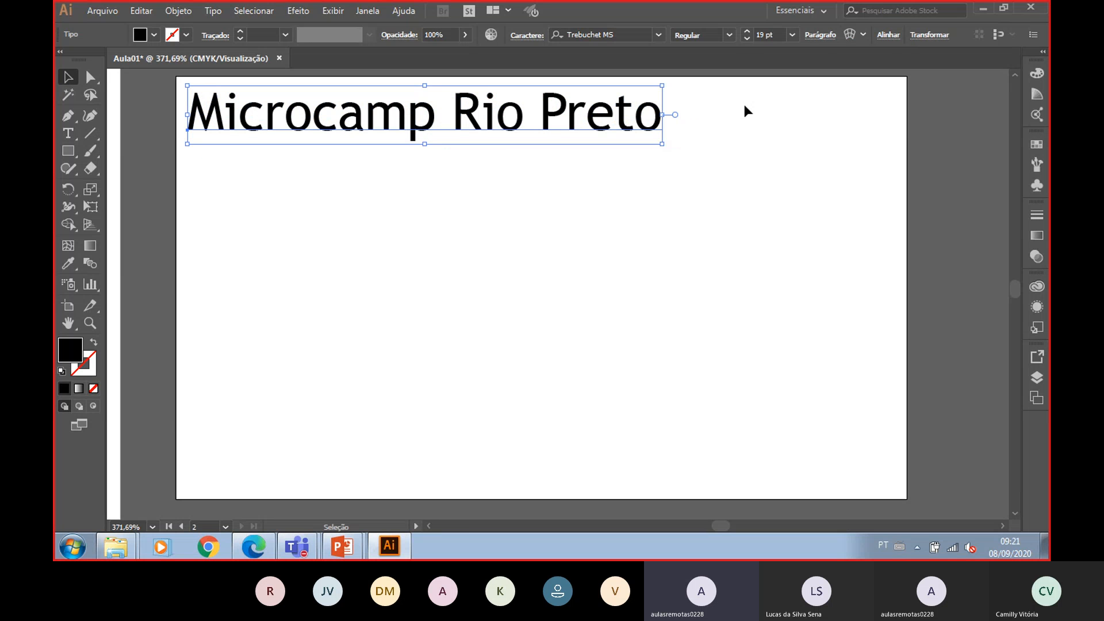
pyautogui.click(748, 31)
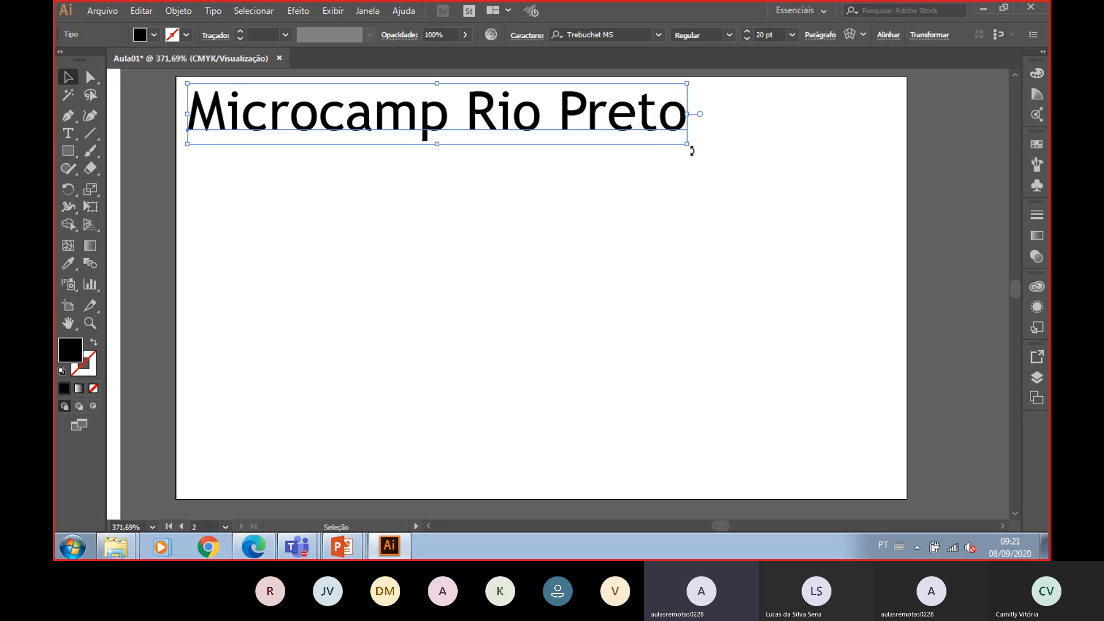
pyautogui.moveTo(691, 149); pyautogui.dragTo(893, 190)
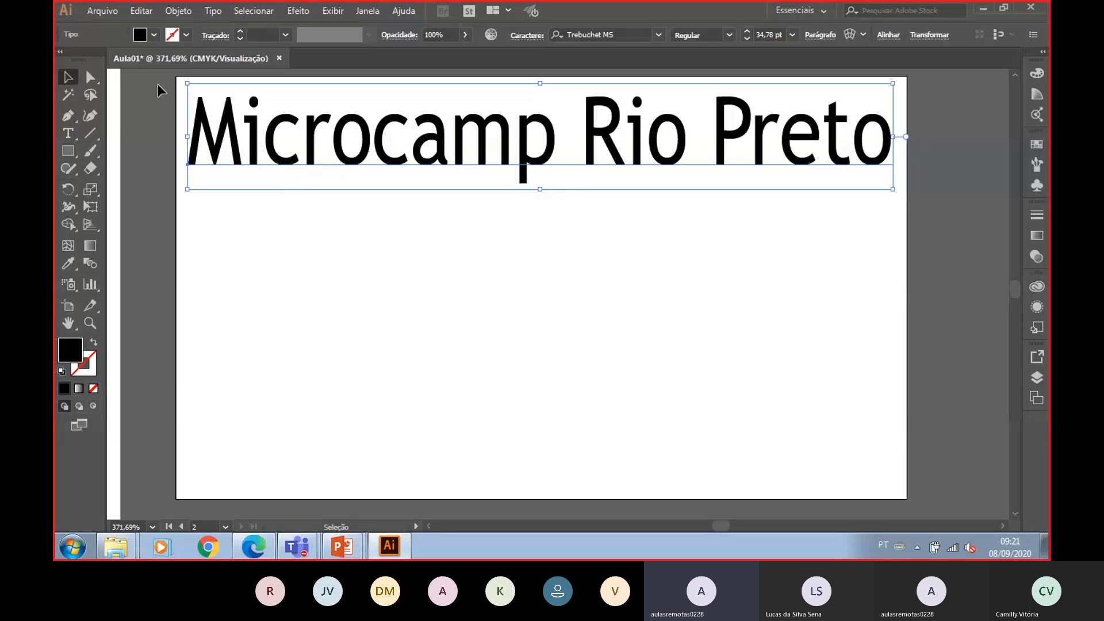
pyautogui.click(154, 35)
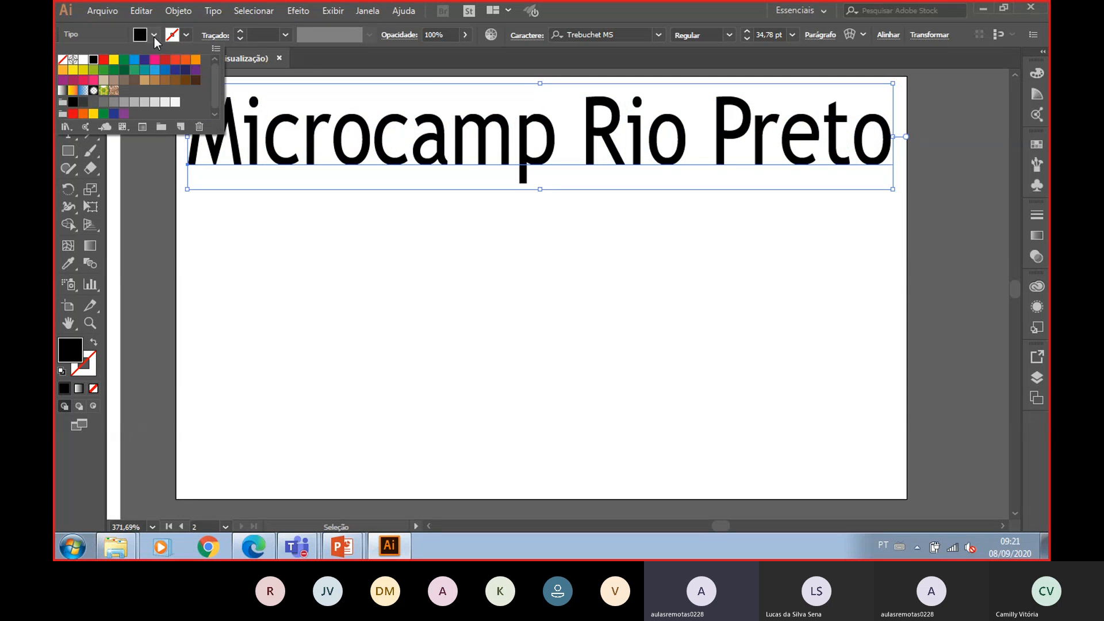
pyautogui.click(547, 230)
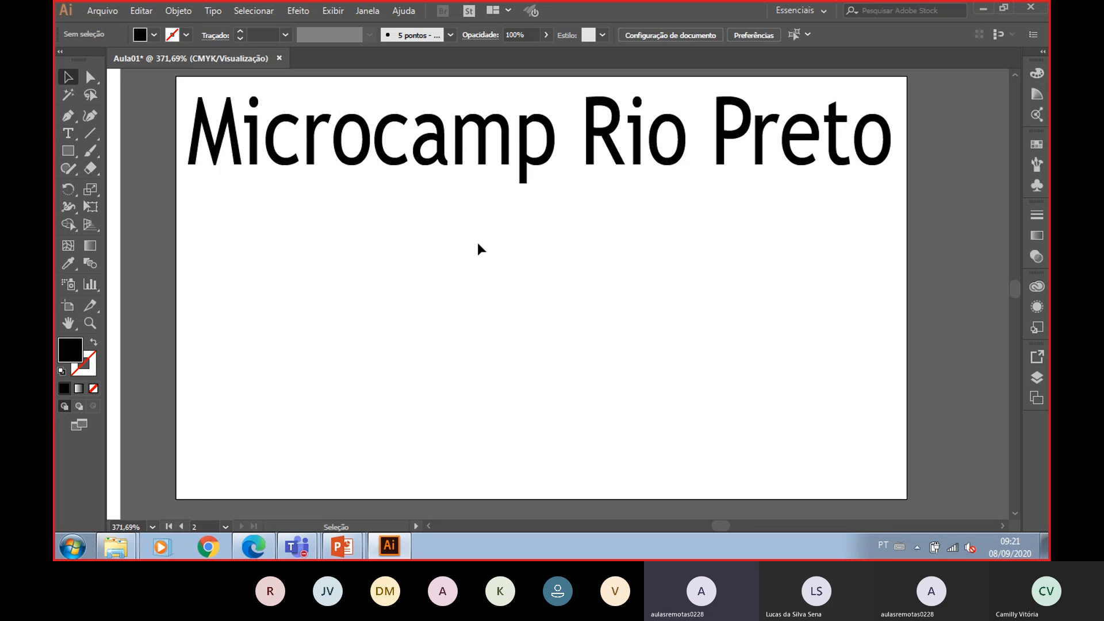
# - Open the Images library in the file explorer and drag the logo_mc image onto the artboard
pyautogui.rightClick(117, 546)
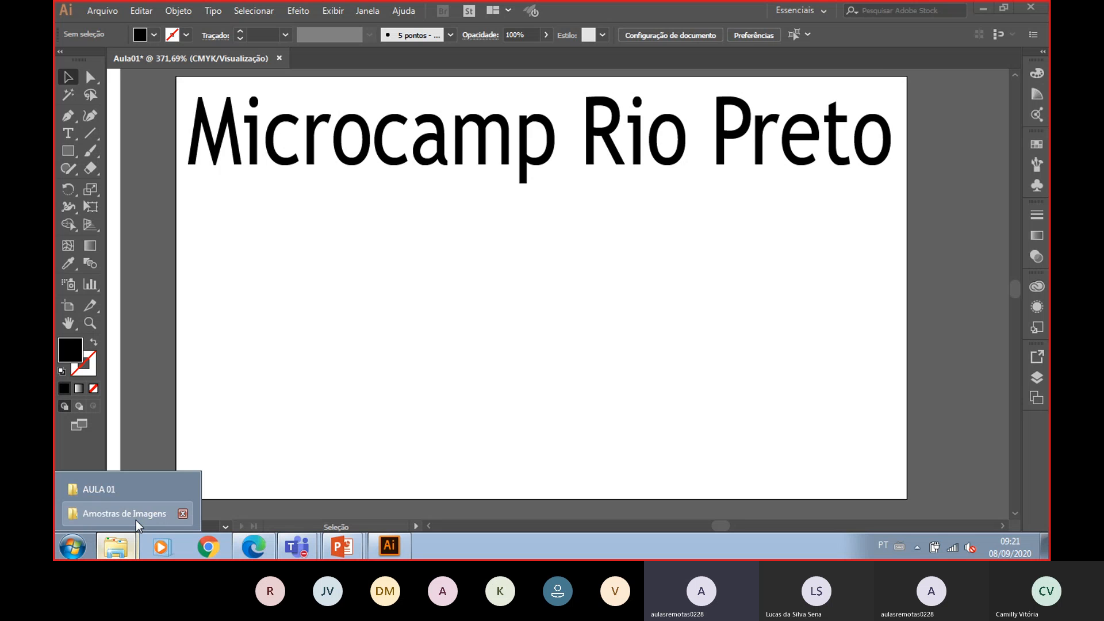
pyautogui.click(136, 519)
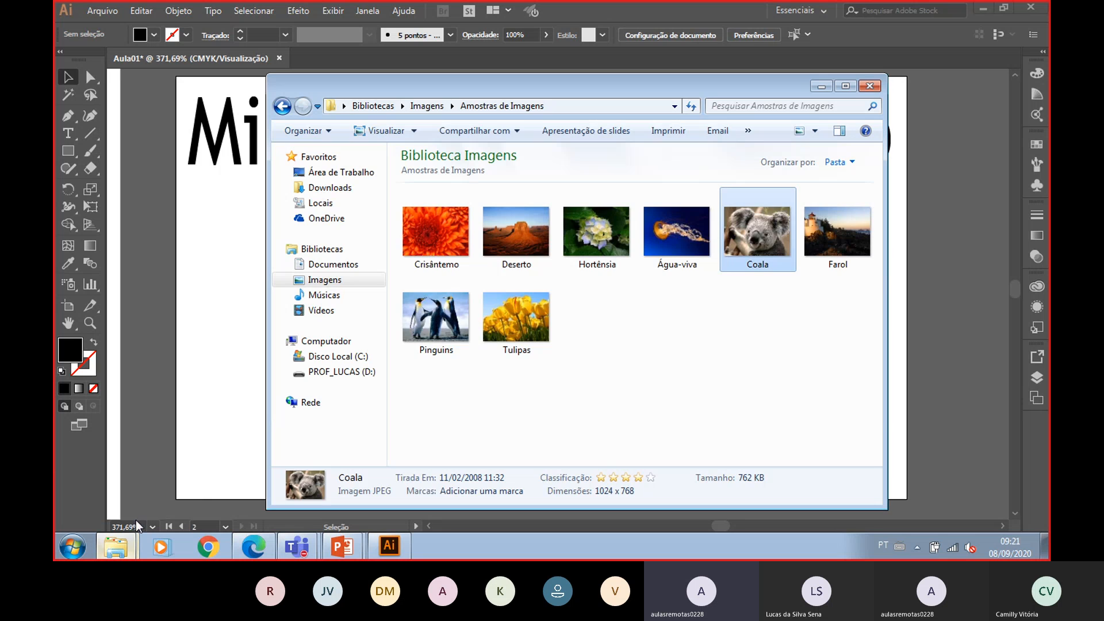
pyautogui.click(435, 110)
pyautogui.moveTo(645, 89); pyautogui.dragTo(800, 60)
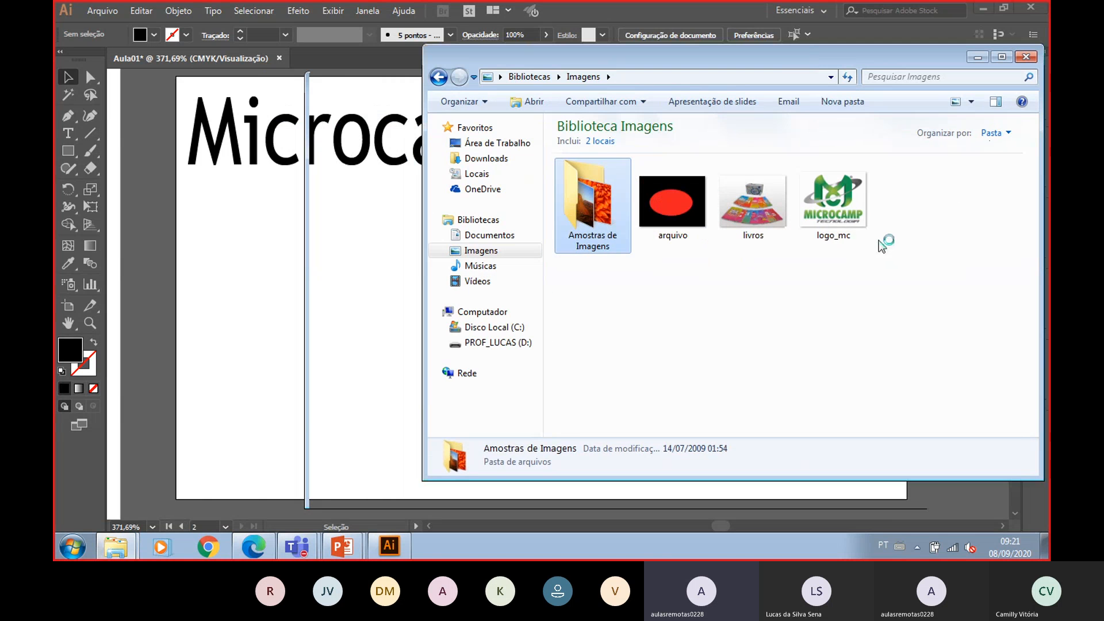
pyautogui.click(842, 210)
pyautogui.moveTo(837, 214); pyautogui.dragTo(234, 295)
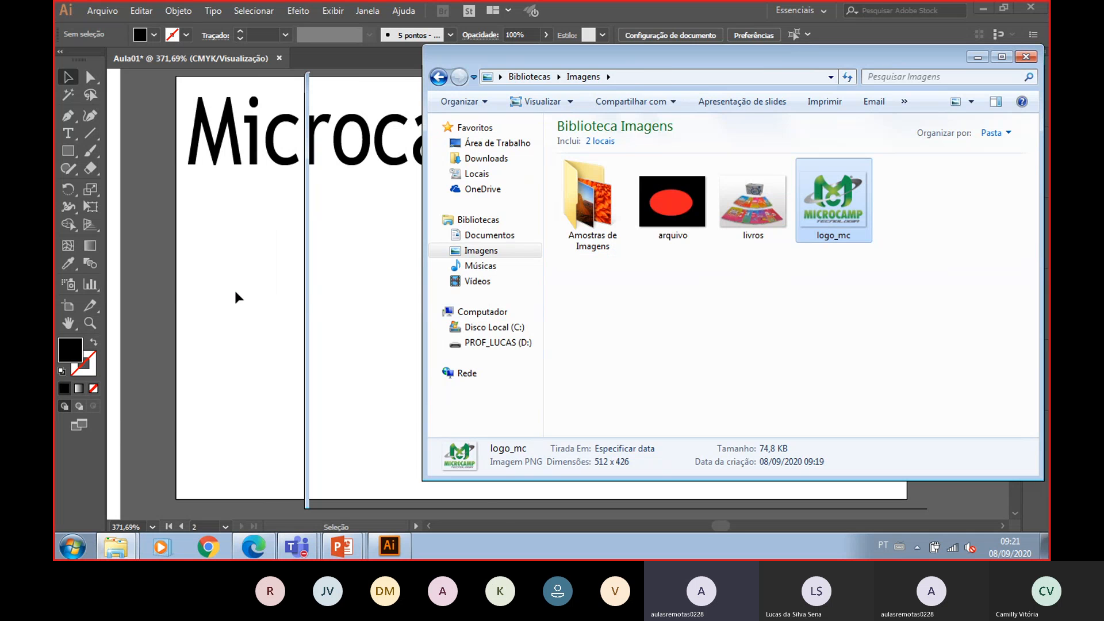
pyautogui.click(1002, 57)
pyautogui.click(986, 8)
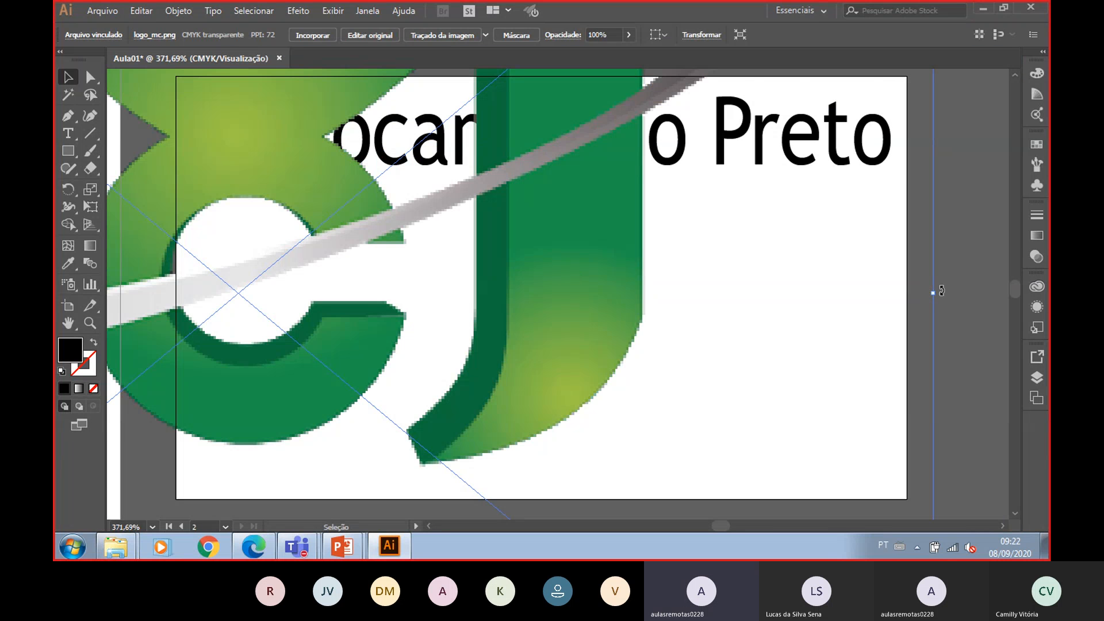
# - Scale the logo down and position it below the title at the artboard's left side
pyautogui.moveTo(942, 291); pyautogui.dragTo(333, 357)
pyautogui.moveTo(208, 302); pyautogui.dragTo(576, 351)
pyautogui.moveTo(510, 326); pyautogui.dragTo(309, 249)
pyautogui.click(520, 264)
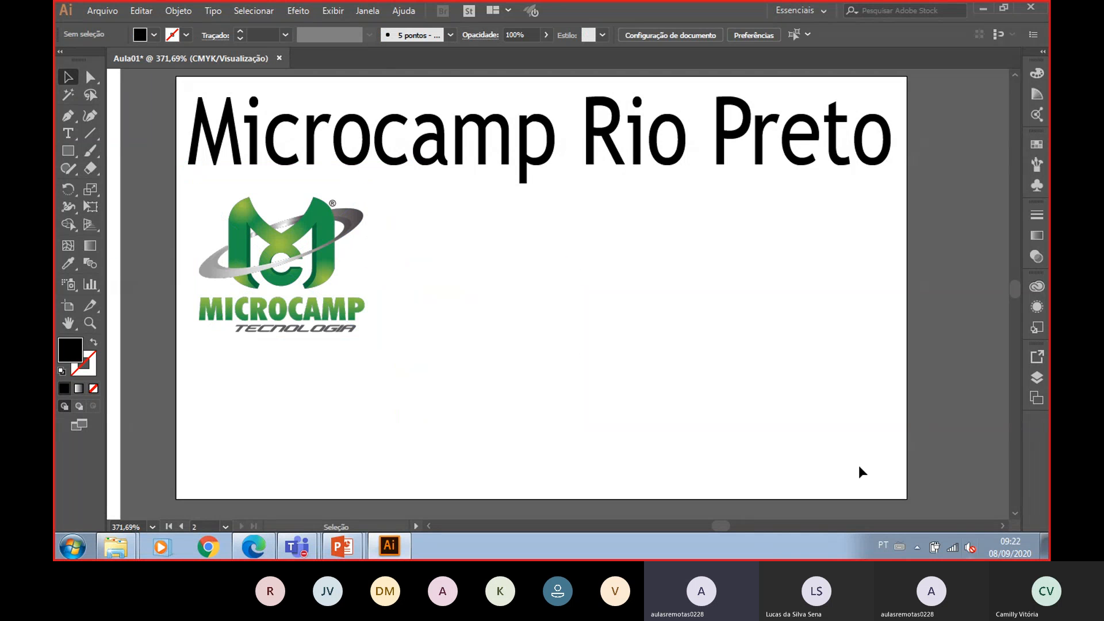
# - Place the livros image from the Images library onto the artboard
pyautogui.click(103, 10)
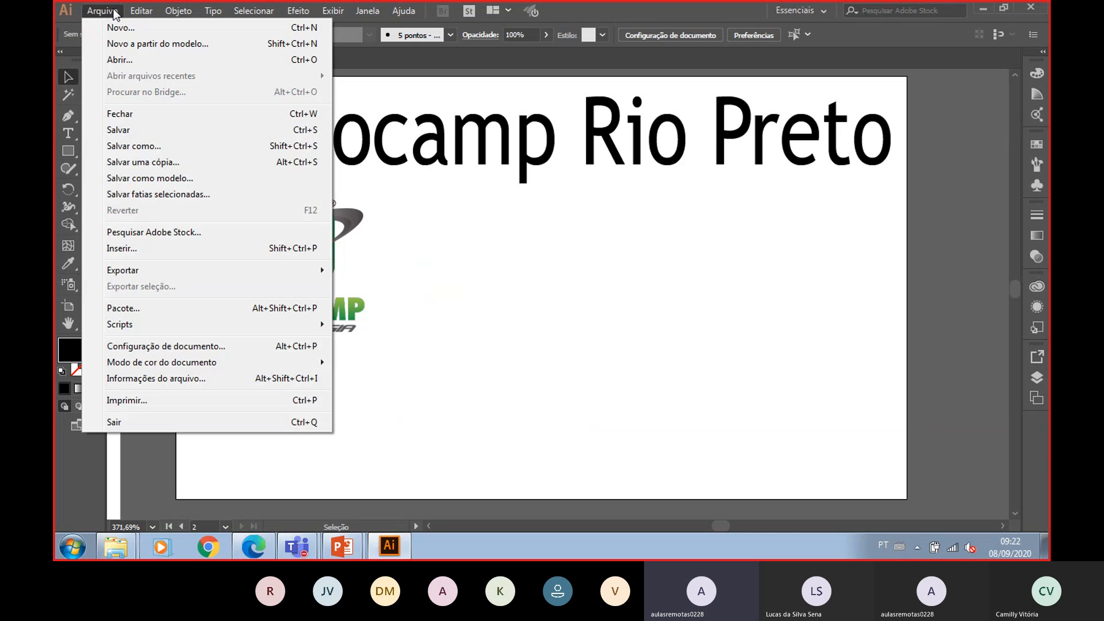
pyautogui.click(114, 251)
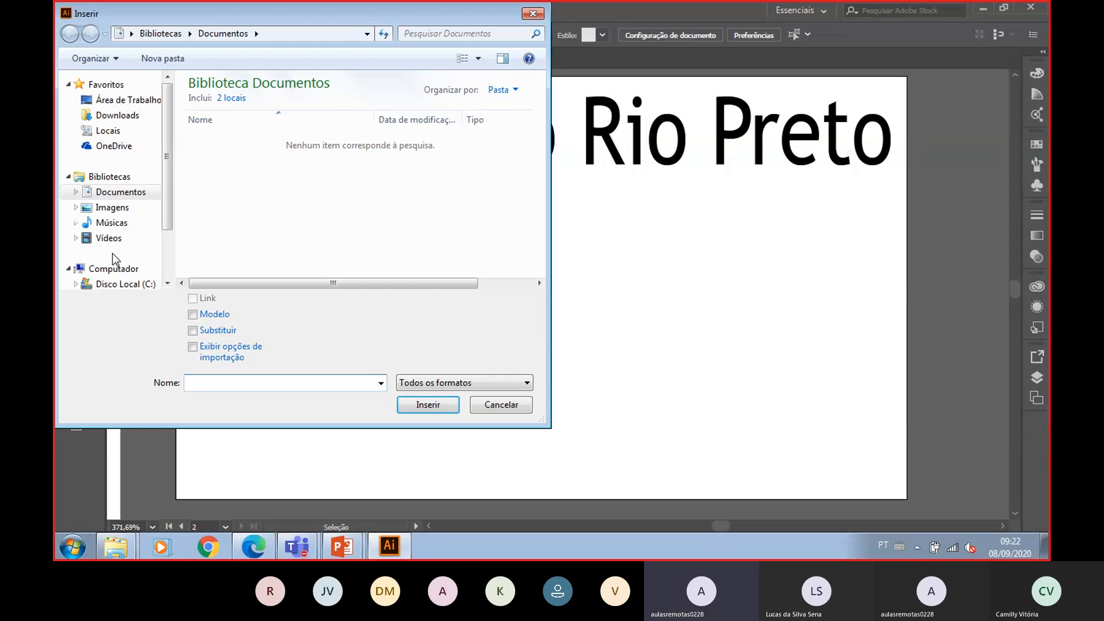
pyautogui.click(110, 207)
pyautogui.click(423, 155)
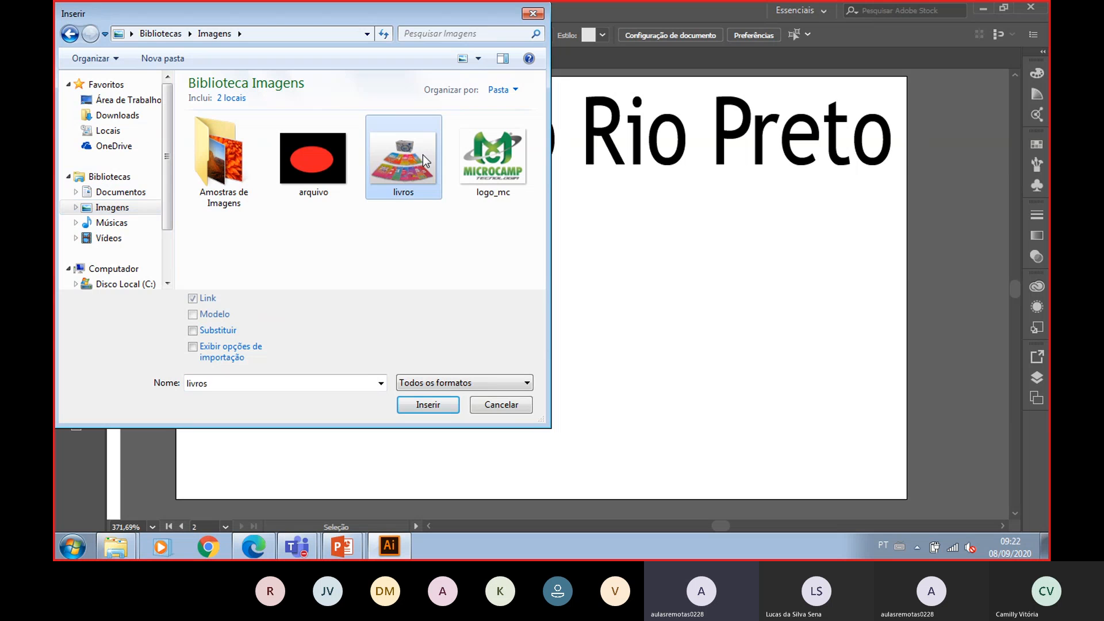
pyautogui.doubleClick(399, 165)
pyautogui.click(399, 165)
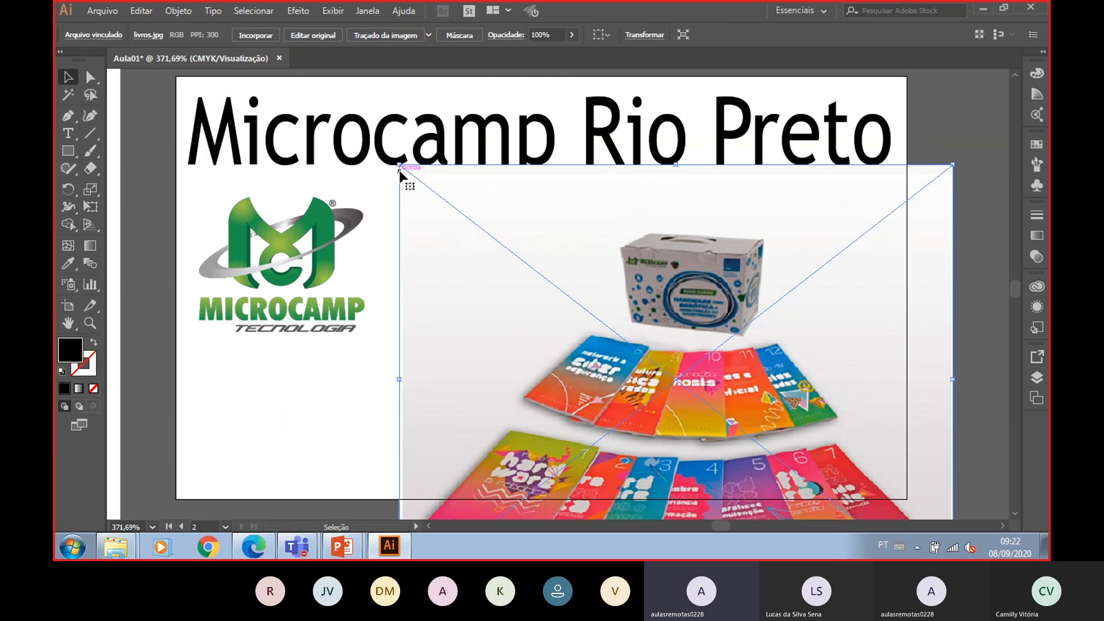
# - Scale the livros image down and move it beside the logo on the artboard's right half
pyautogui.moveTo(407, 180); pyautogui.dragTo(641, 389)
pyautogui.moveTo(772, 454); pyautogui.dragTo(719, 259)
pyautogui.moveTo(623, 400); pyautogui.dragTo(512, 431)
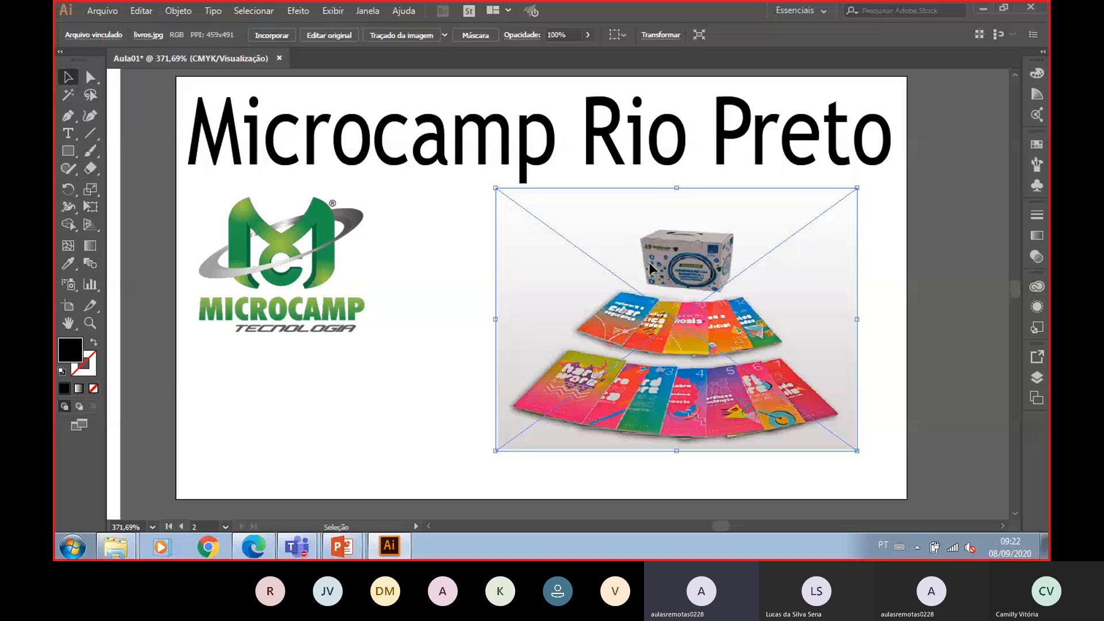
pyautogui.moveTo(656, 273); pyautogui.dragTo(681, 323)
pyautogui.moveTo(521, 237); pyautogui.dragTo(579, 287)
# - Move the logo down to the artboard's lower left and shift the livros image to the lower right
pyautogui.click(258, 241)
pyautogui.moveTo(259, 240); pyautogui.dragTo(395, 389)
pyautogui.moveTo(685, 405); pyautogui.dragTo(641, 405)
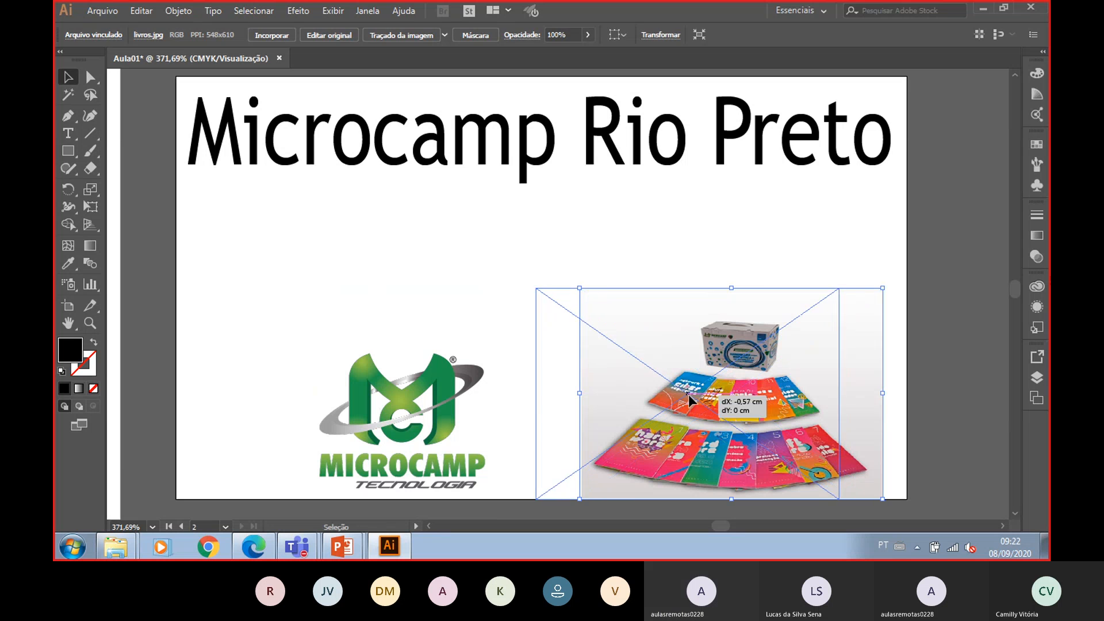
pyautogui.click(732, 233)
# - Add a Type tool subtitle below the title reading Curso de Informátia
pyautogui.click(68, 133)
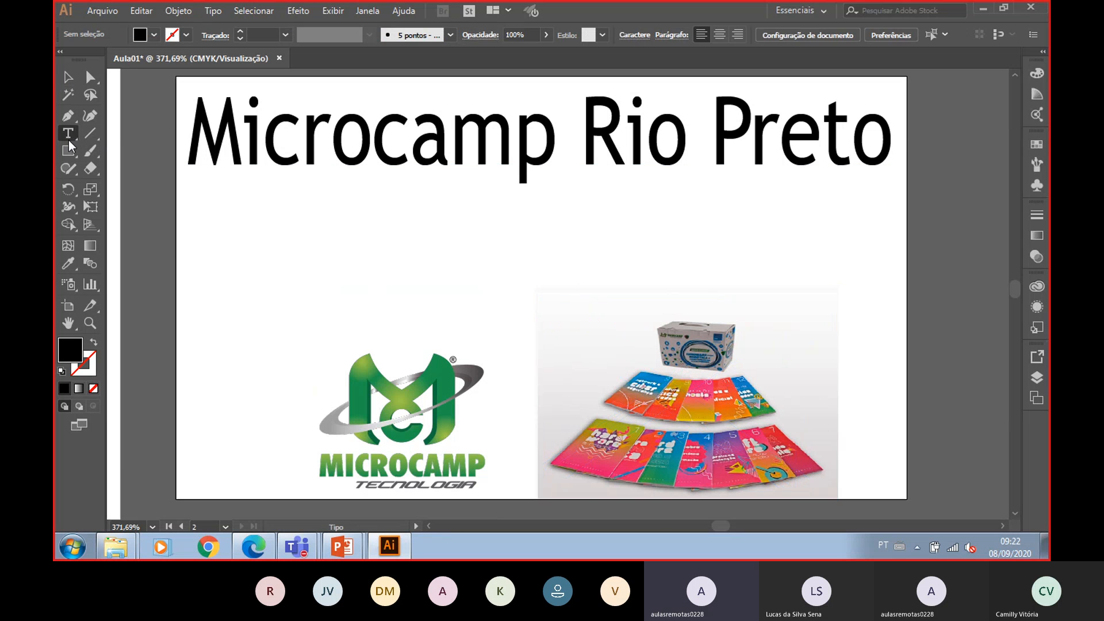
pyautogui.click(285, 253)
pyautogui.write('Curs')
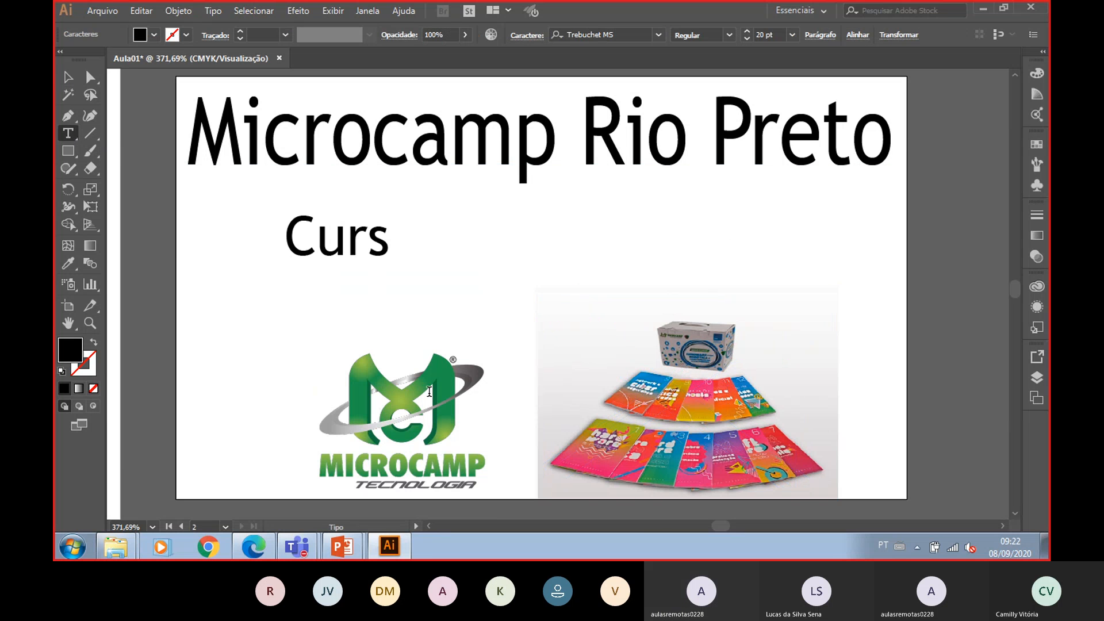
pyautogui.write('i')
pyautogui.press('BackSpace')
pyautogui.write('o de In')
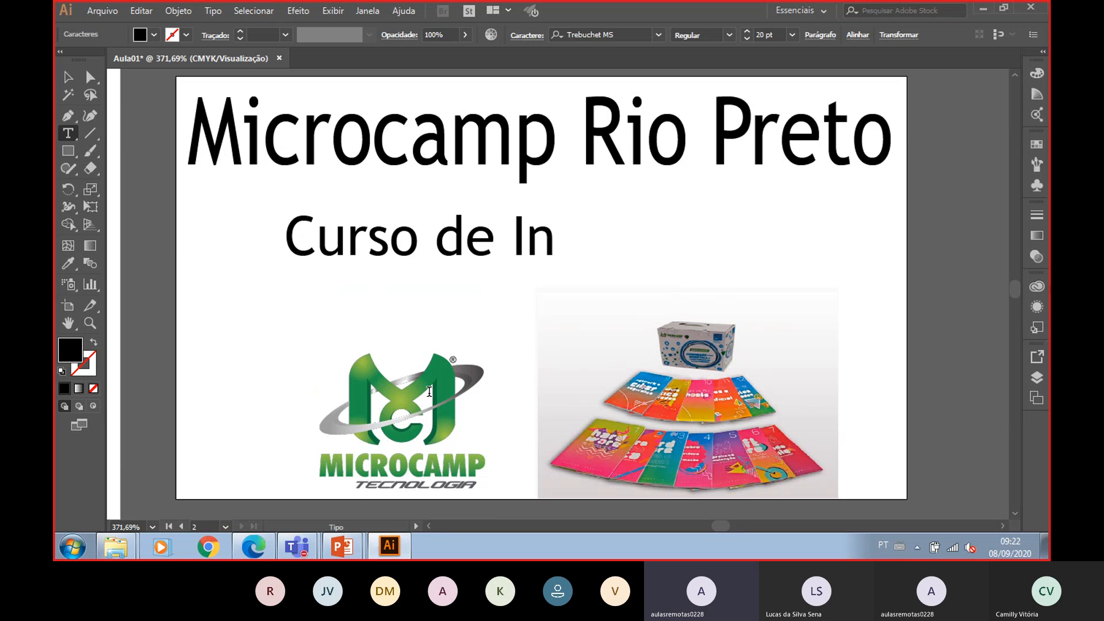
pyautogui.write('formátiaa d')
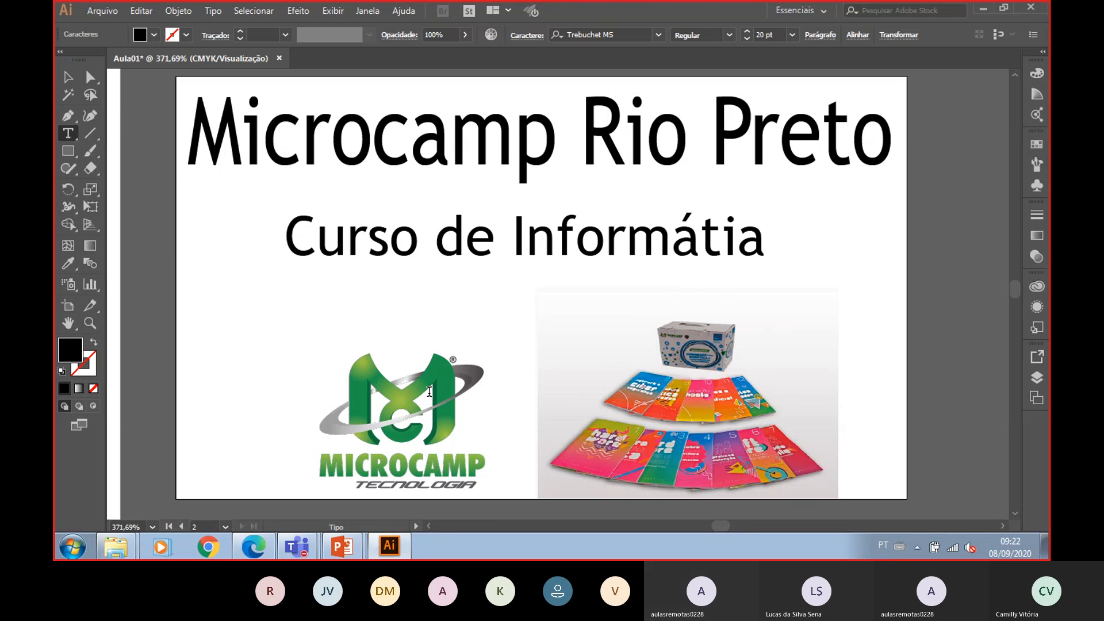
pyautogui.press('BackSpace')
pyautogui.press('BackSpace')
pyautogui.press('BackSpace')
pyautogui.press('BackSpace')
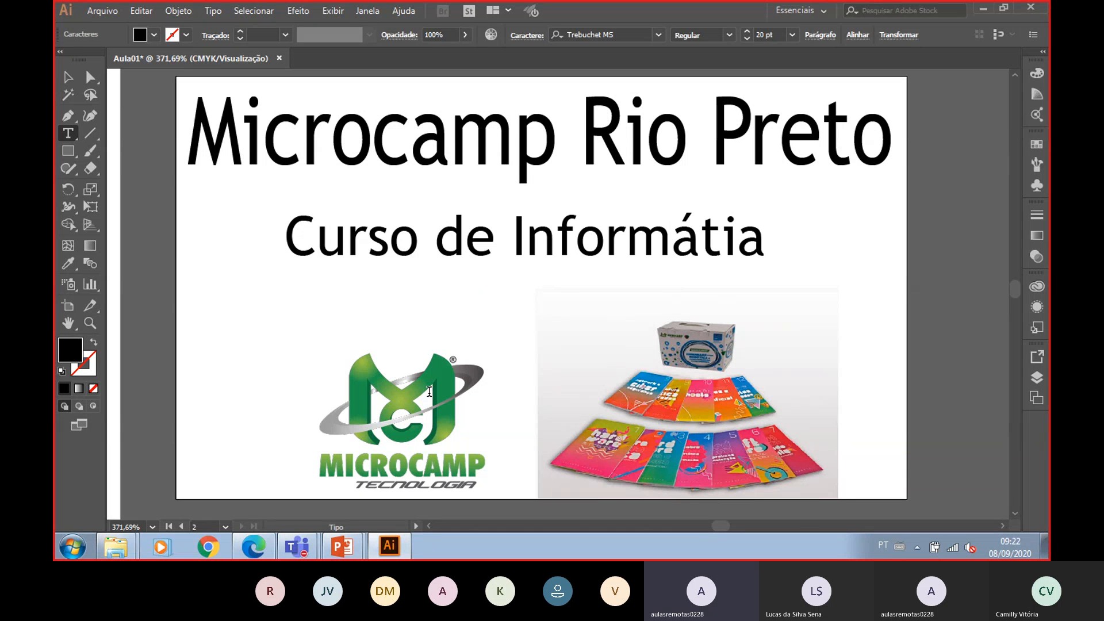